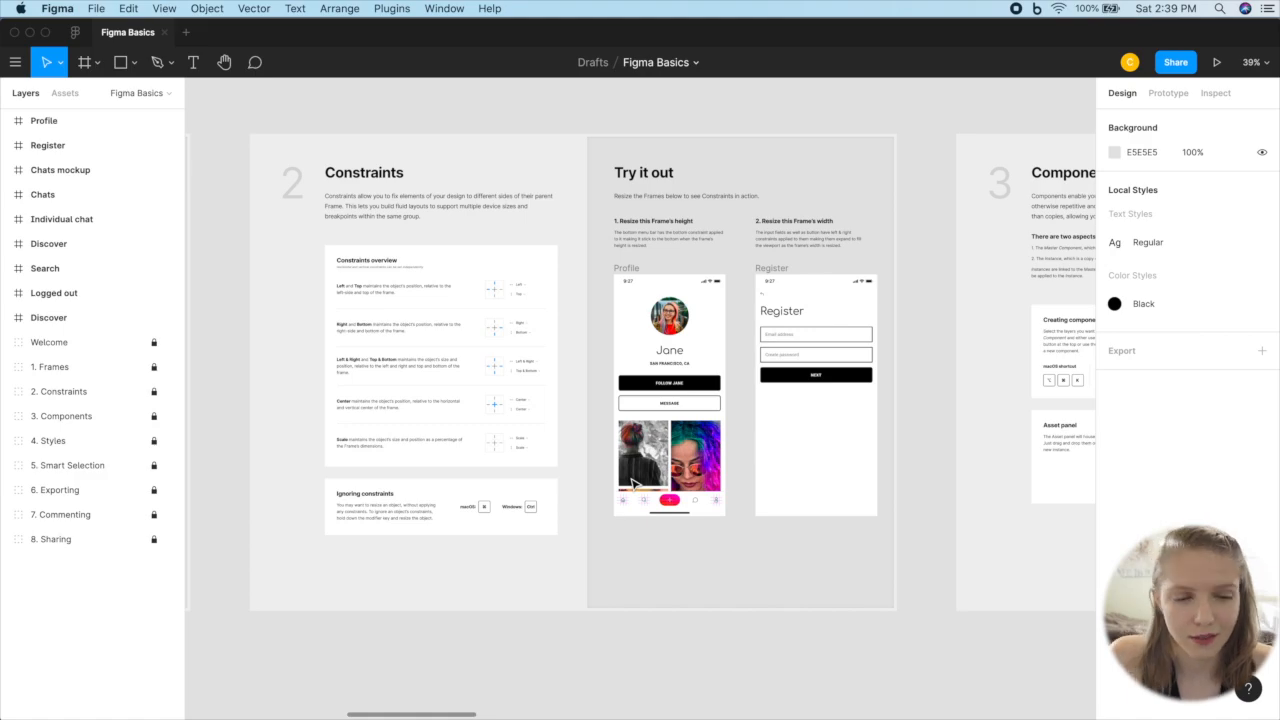
Step: Create a new design file and name it YT_Tutorial_v1
{"action": "left_click", "coordinate": [75, 32]}
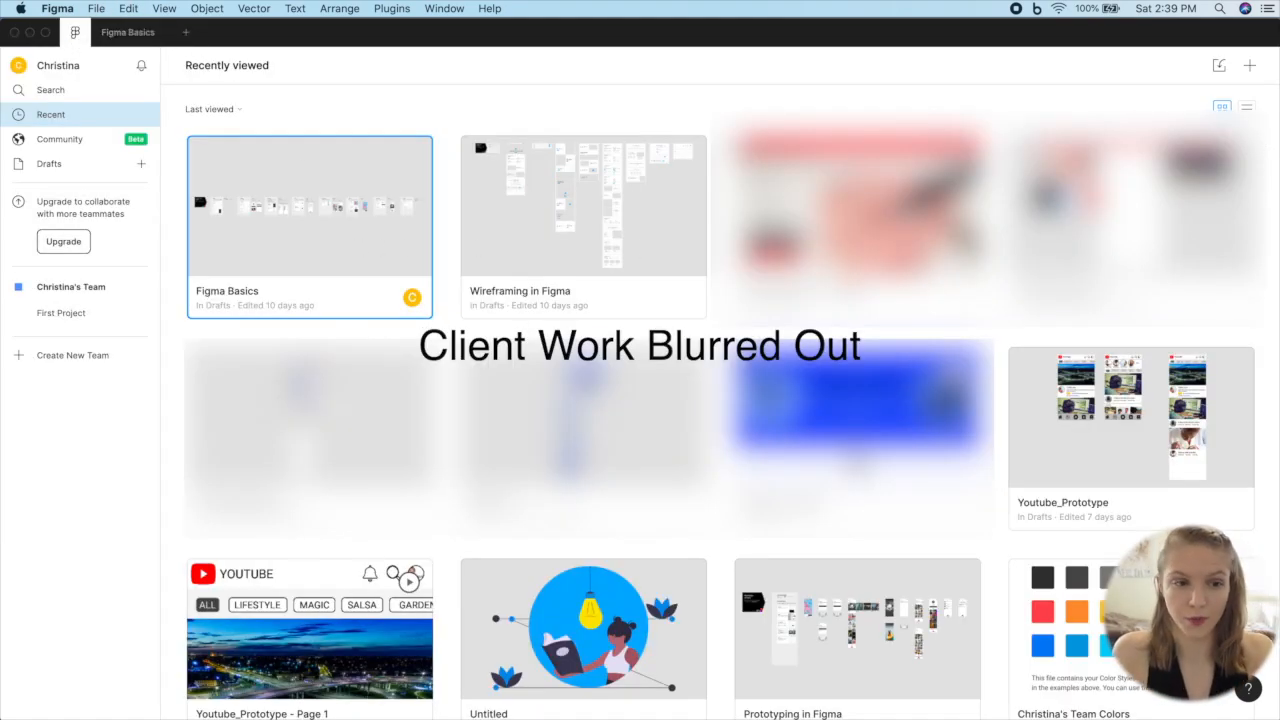
{"action": "left_click", "coordinate": [187, 35]}
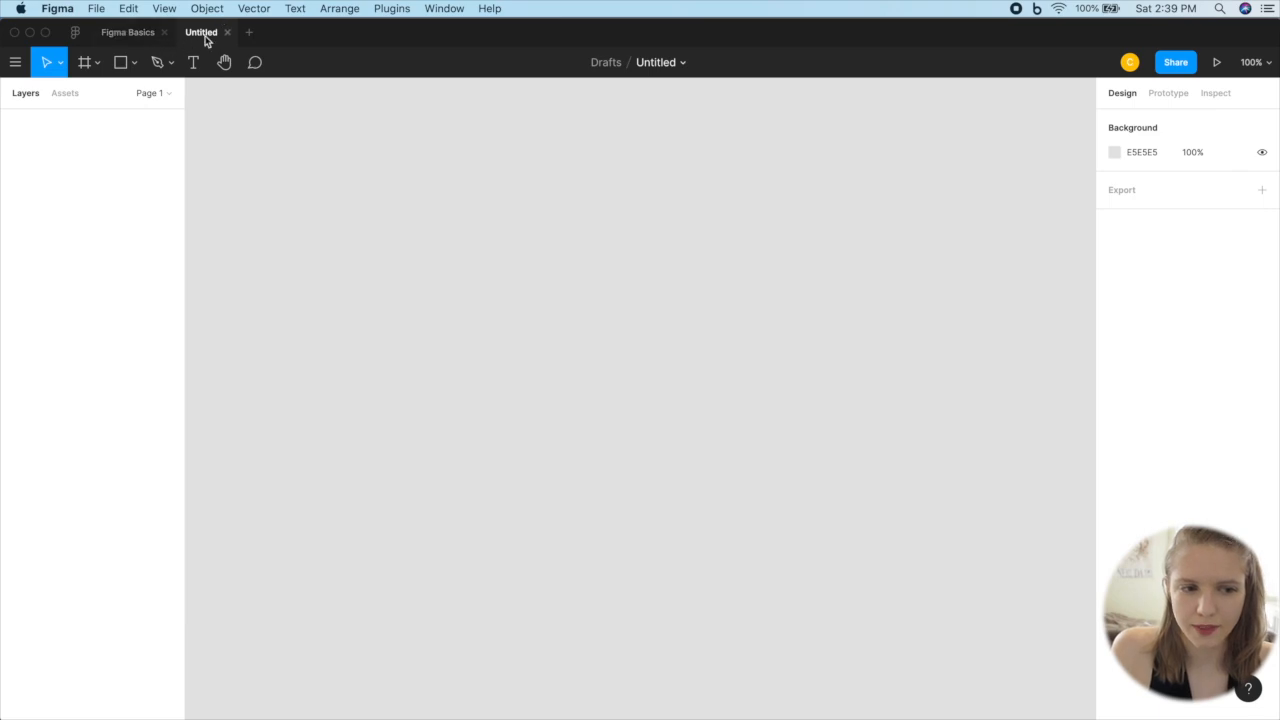
{"action": "left_click", "coordinate": [636, 62]}
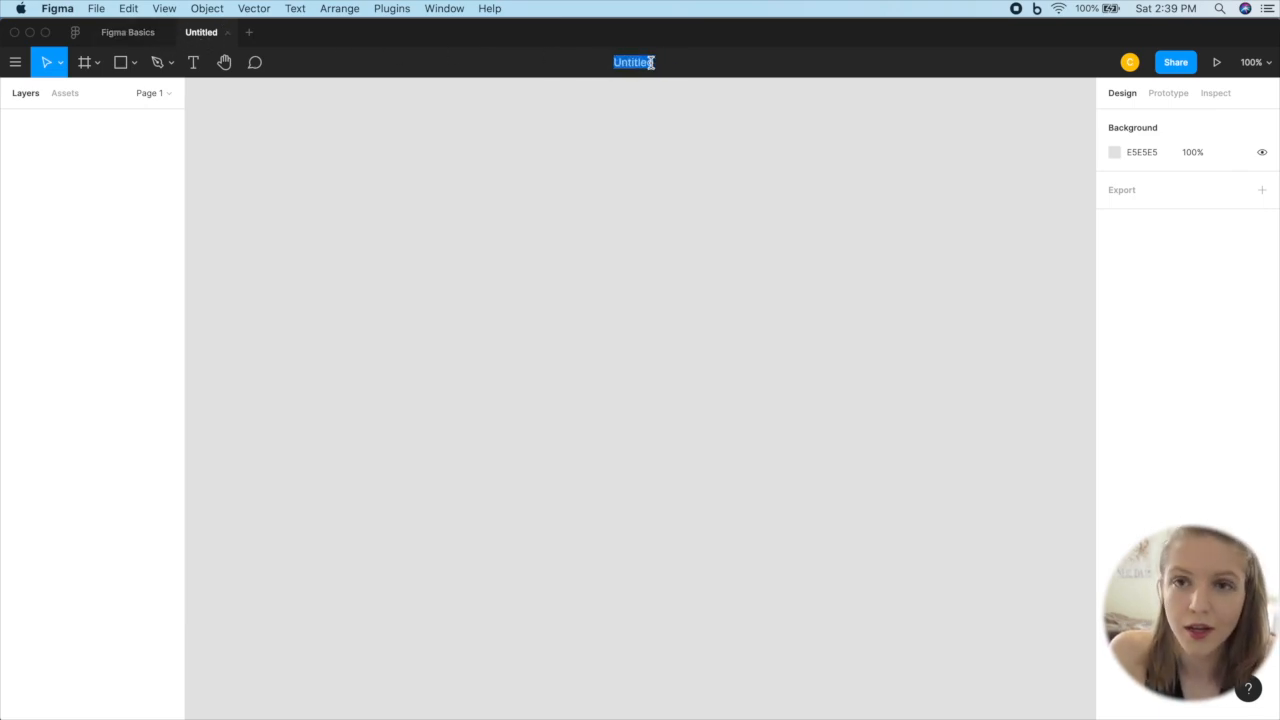
{"action": "type", "text": "YT"}
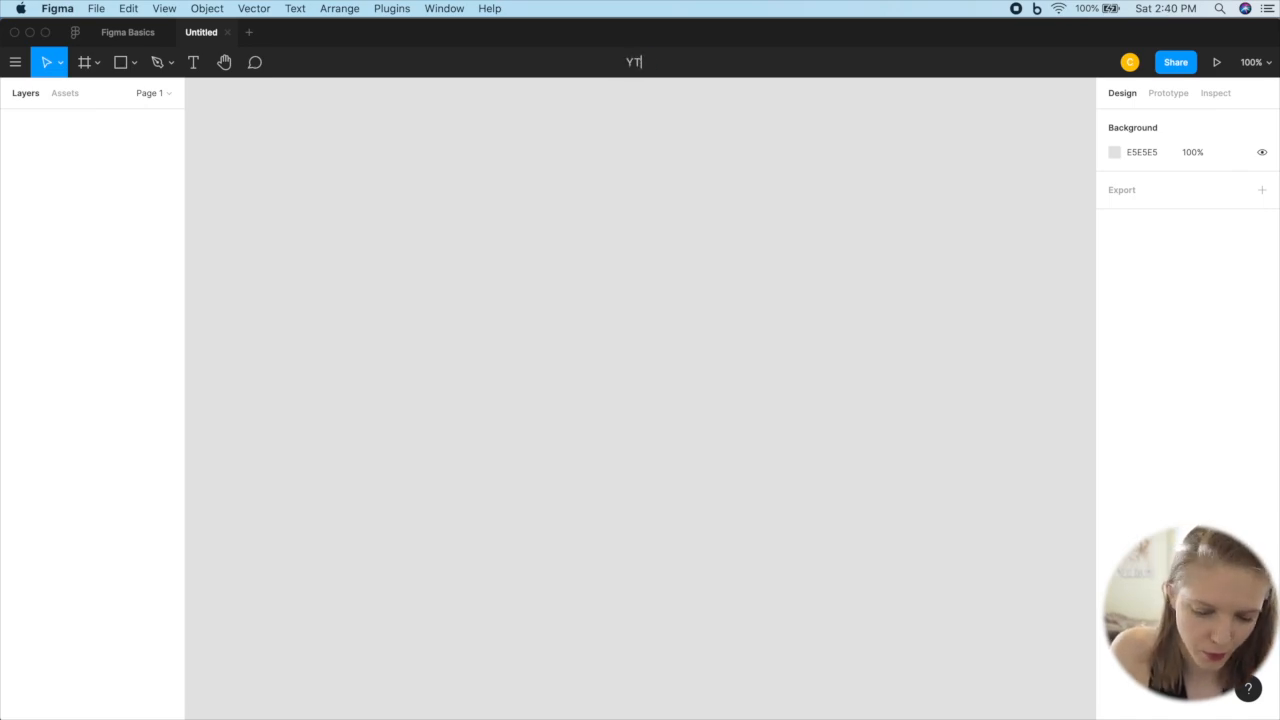
{"action": "type", "text": "_Tutorial"}
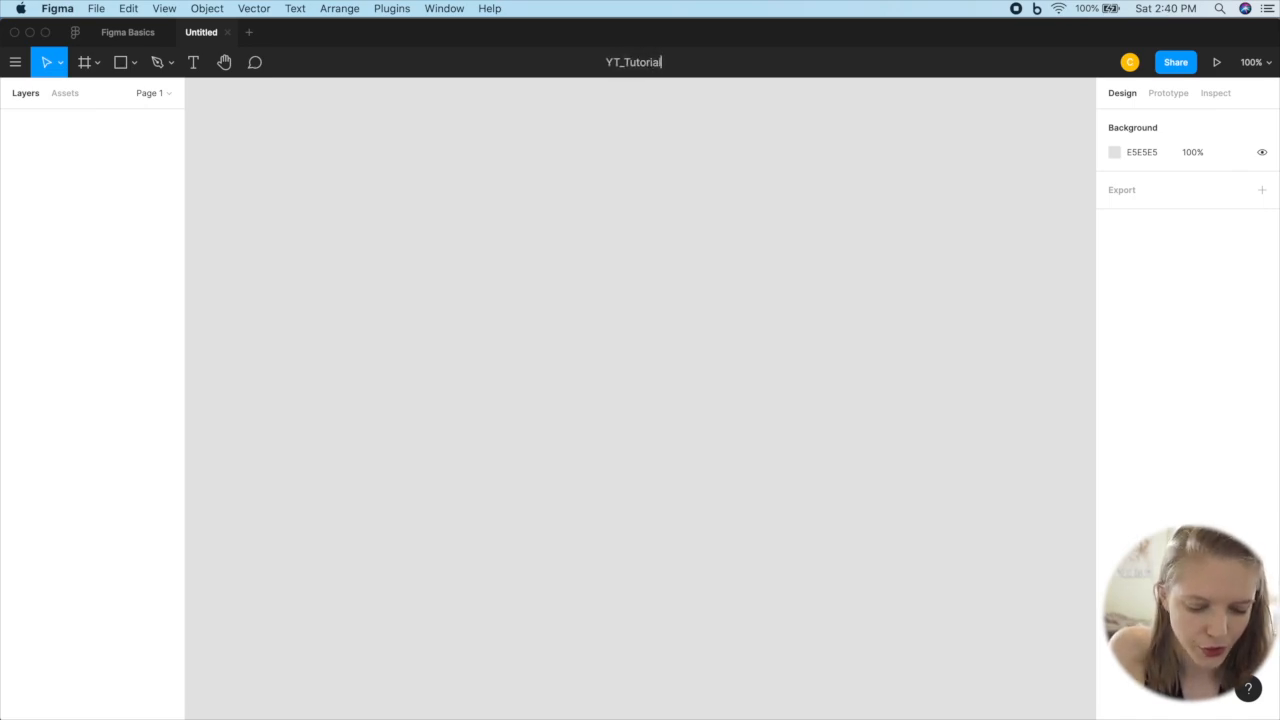
{"action": "type", "text": "_v1"}
{"action": "key", "text": "Return"}
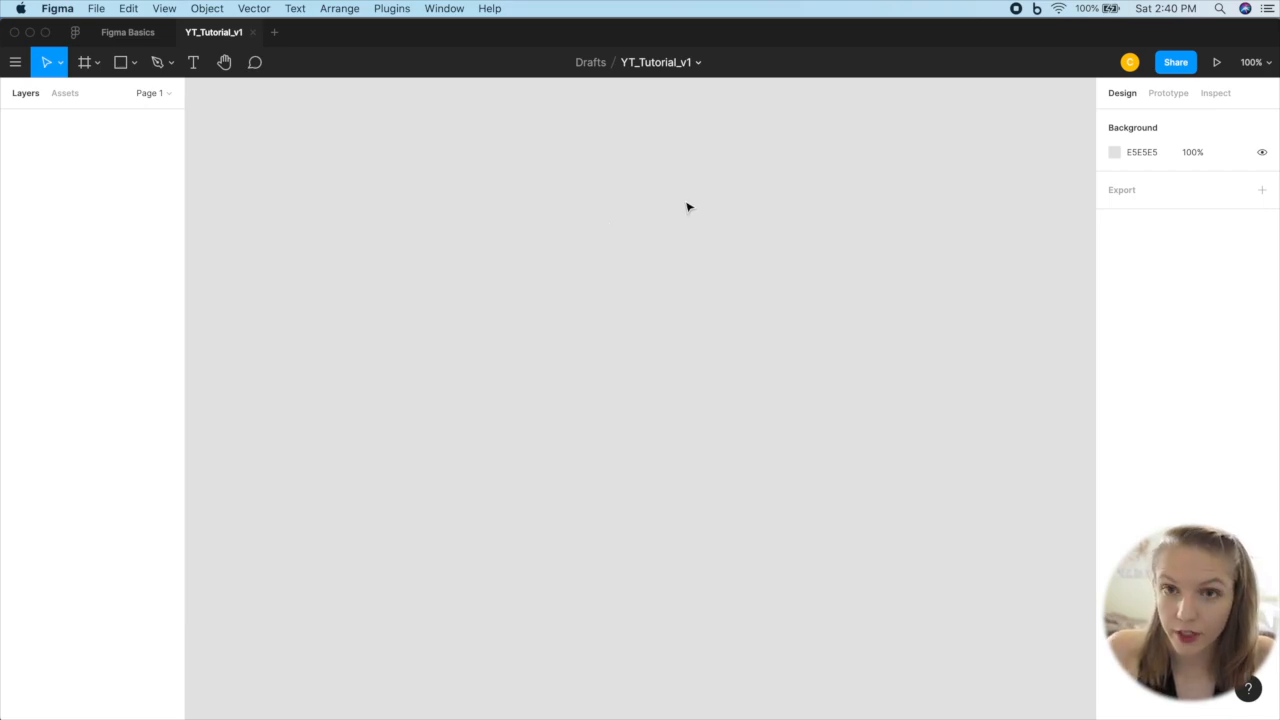
Step: Add a frame using the Android phone preset, 360 × 640
{"action": "key", "text": "f"}
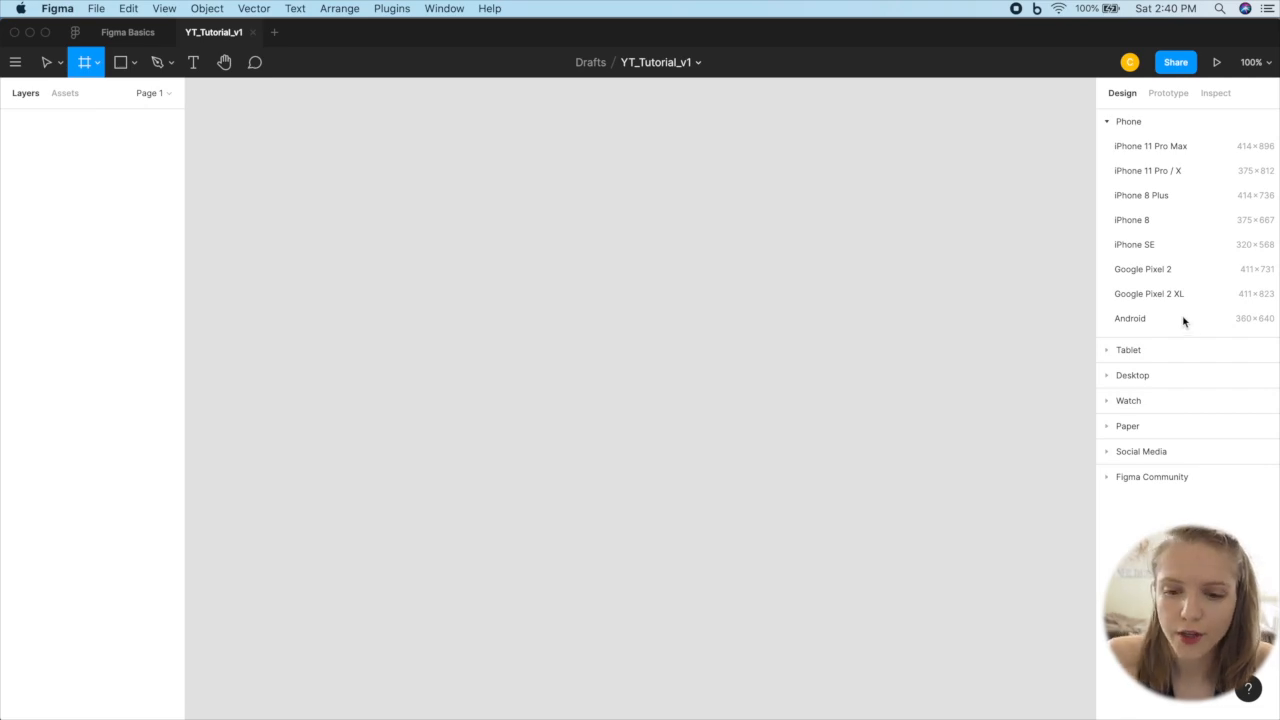
{"action": "left_click", "coordinate": [1133, 318]}
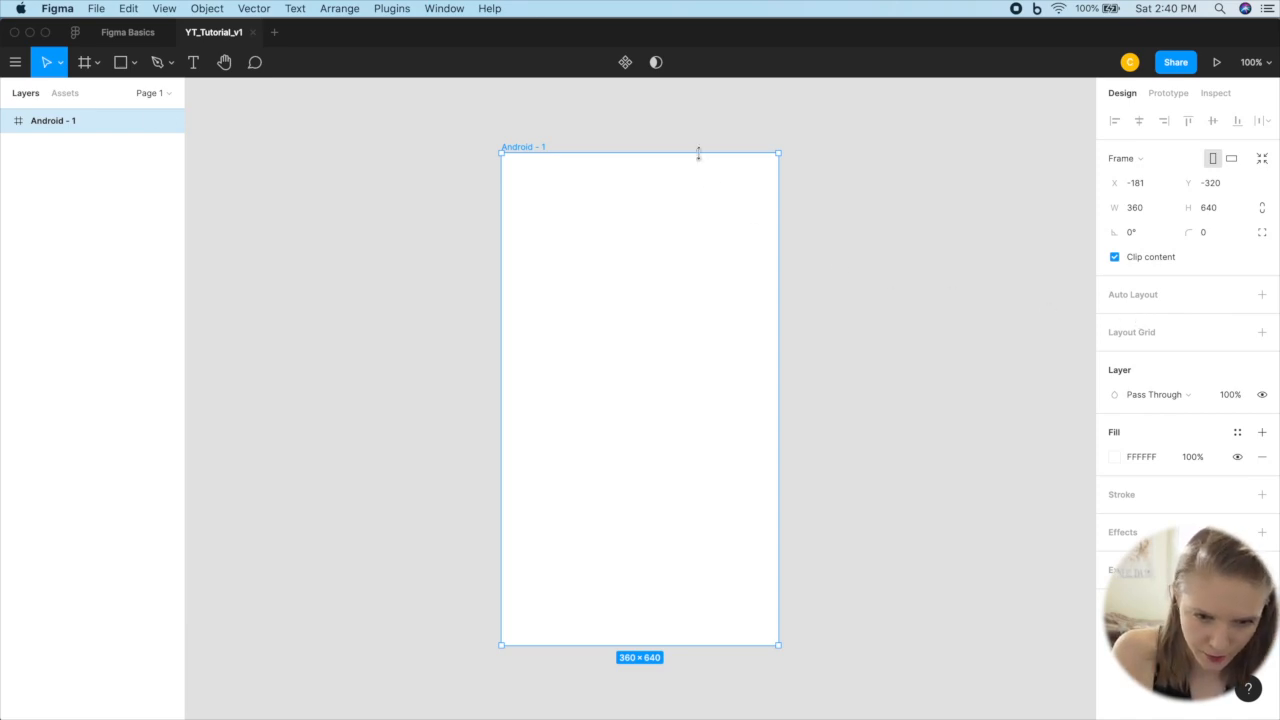
{"action": "scroll", "coordinate": [700, 158], "scroll_direction": "left", "scroll_amount": 2}
{"action": "scroll", "coordinate": [702, 160], "scroll_direction": "down", "scroll_amount": 3}
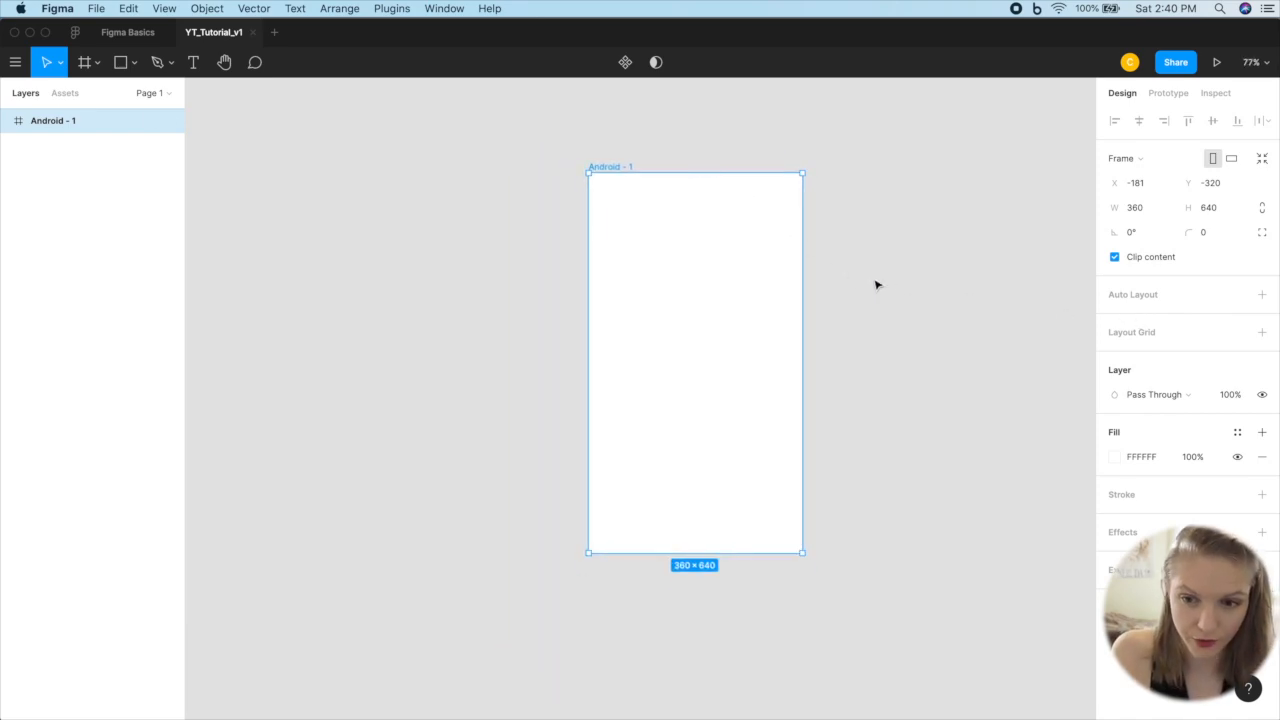
{"action": "scroll", "coordinate": [915, 291], "scroll_direction": "up", "scroll_amount": 2}
{"action": "scroll", "coordinate": [915, 291], "scroll_direction": "left", "scroll_amount": 2}
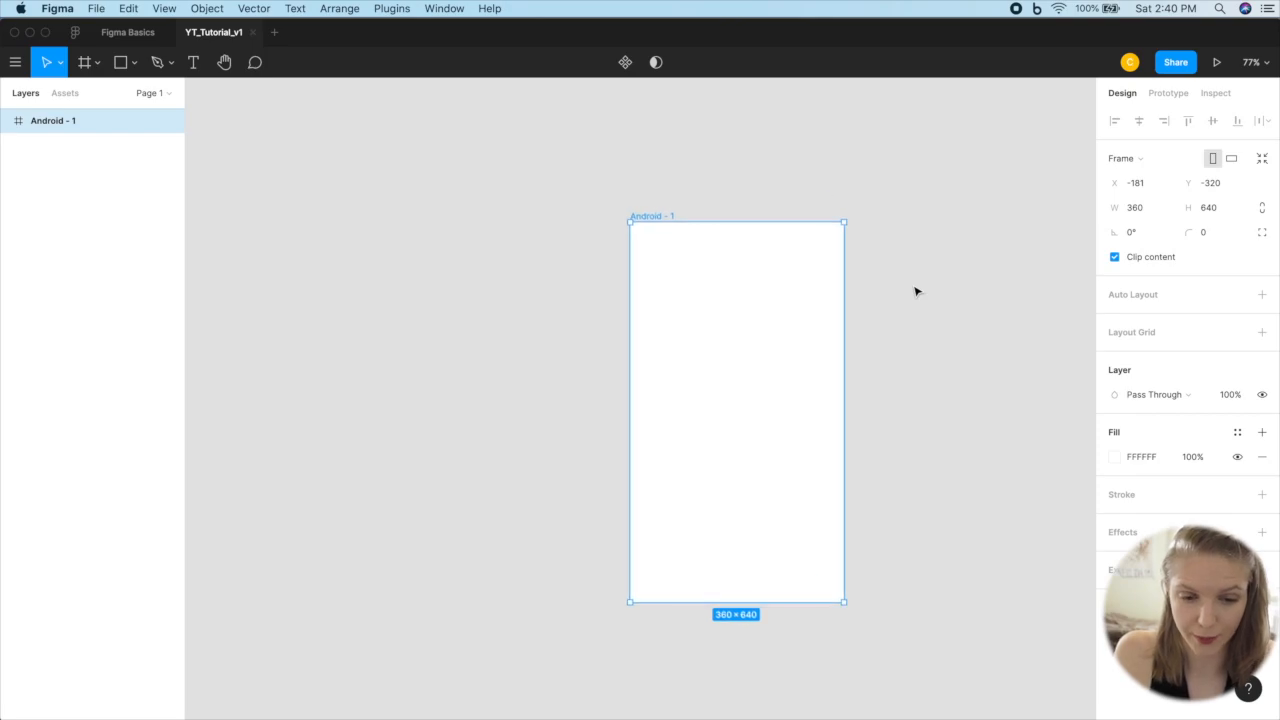
Step: Switch to Chrome, search Google for "adobe colors" and open the Adobe Color wheel page
{"action": "key", "text": "ctrl+Up"}
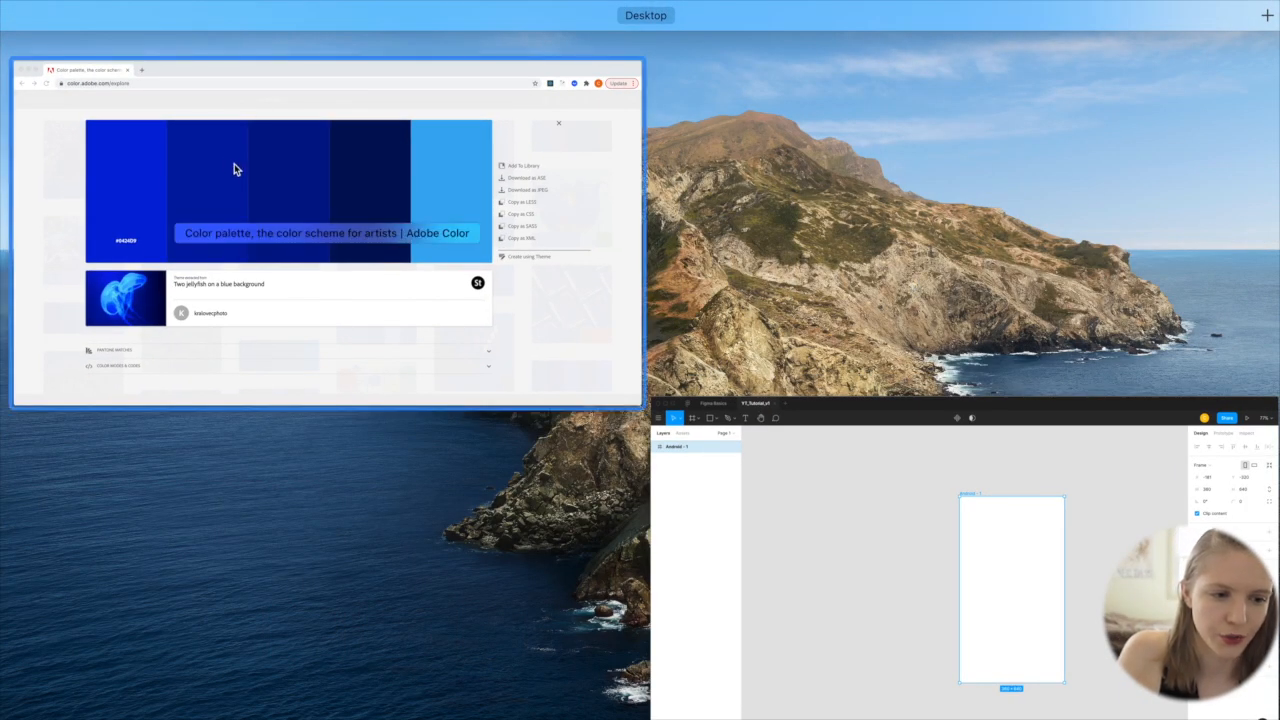
{"action": "left_click", "coordinate": [235, 168]}
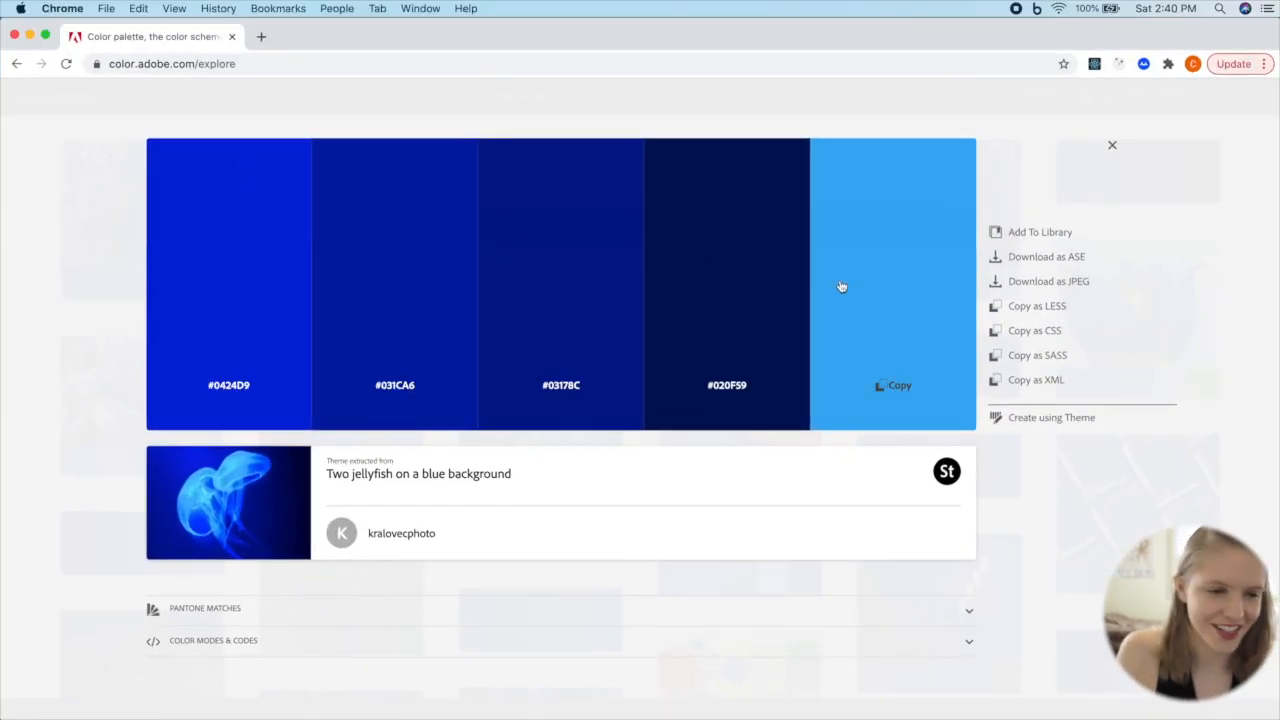
{"action": "left_click", "coordinate": [197, 63]}
{"action": "type", "text": "goo"}
{"action": "key", "text": "Return"}
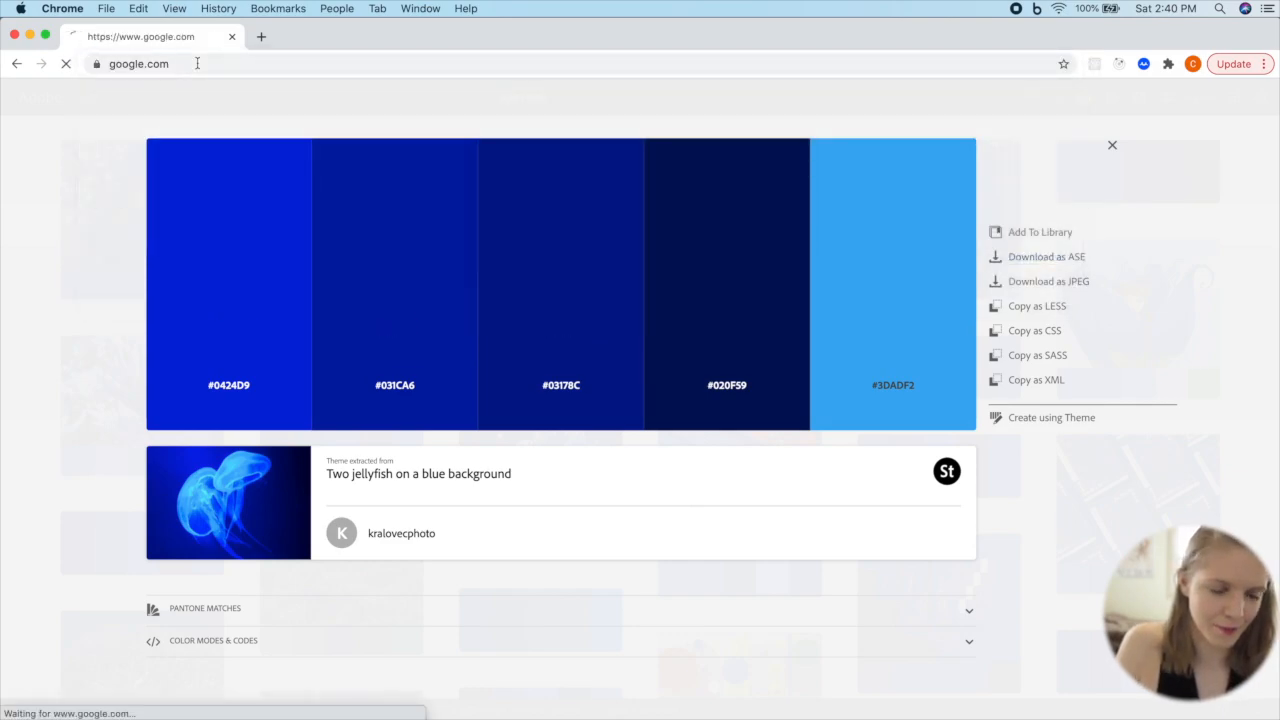
{"action": "left_click", "coordinate": [492, 348]}
{"action": "type", "text": "adobe"}
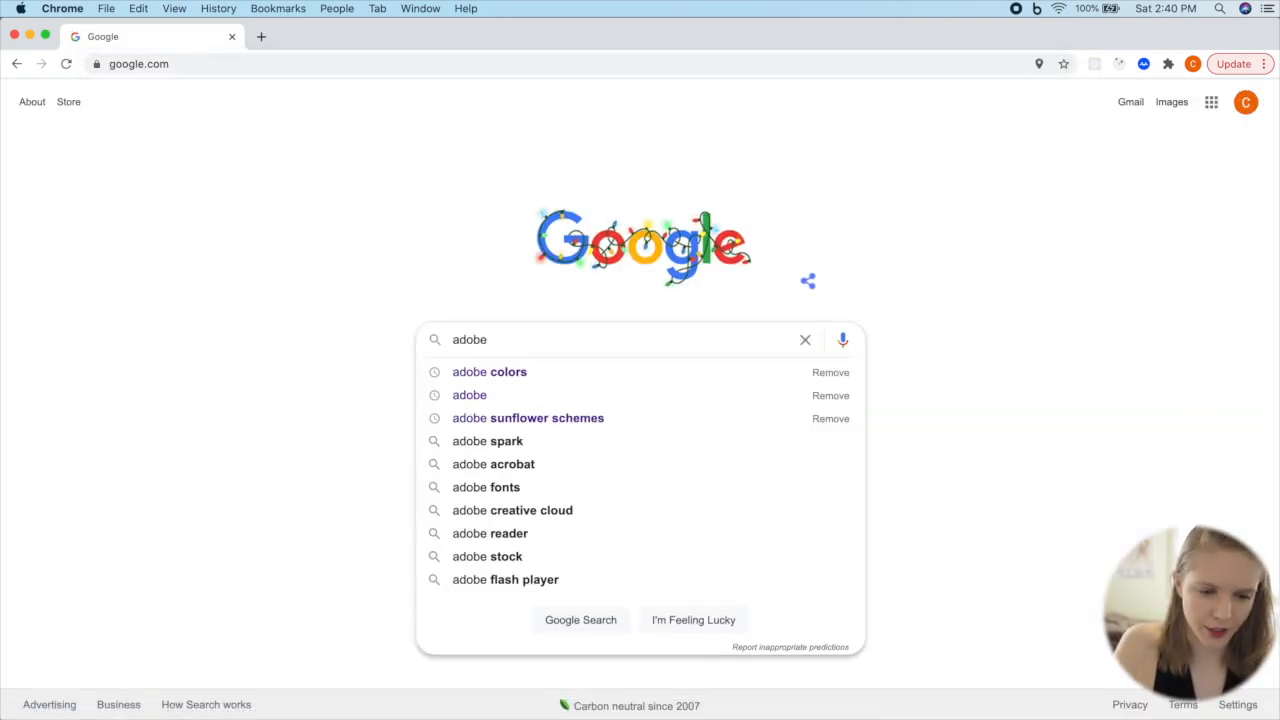
{"action": "key", "text": "Down"}
{"action": "key", "text": "Return"}
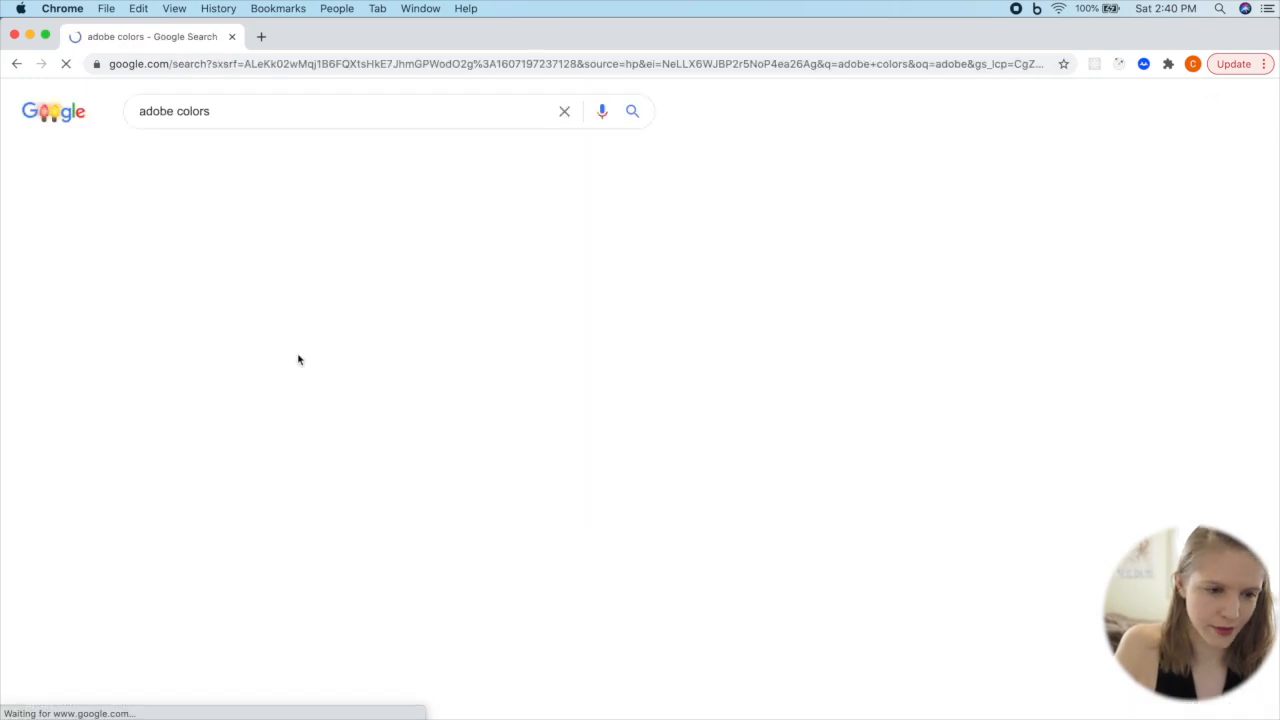
{"action": "left_click", "coordinate": [288, 244]}
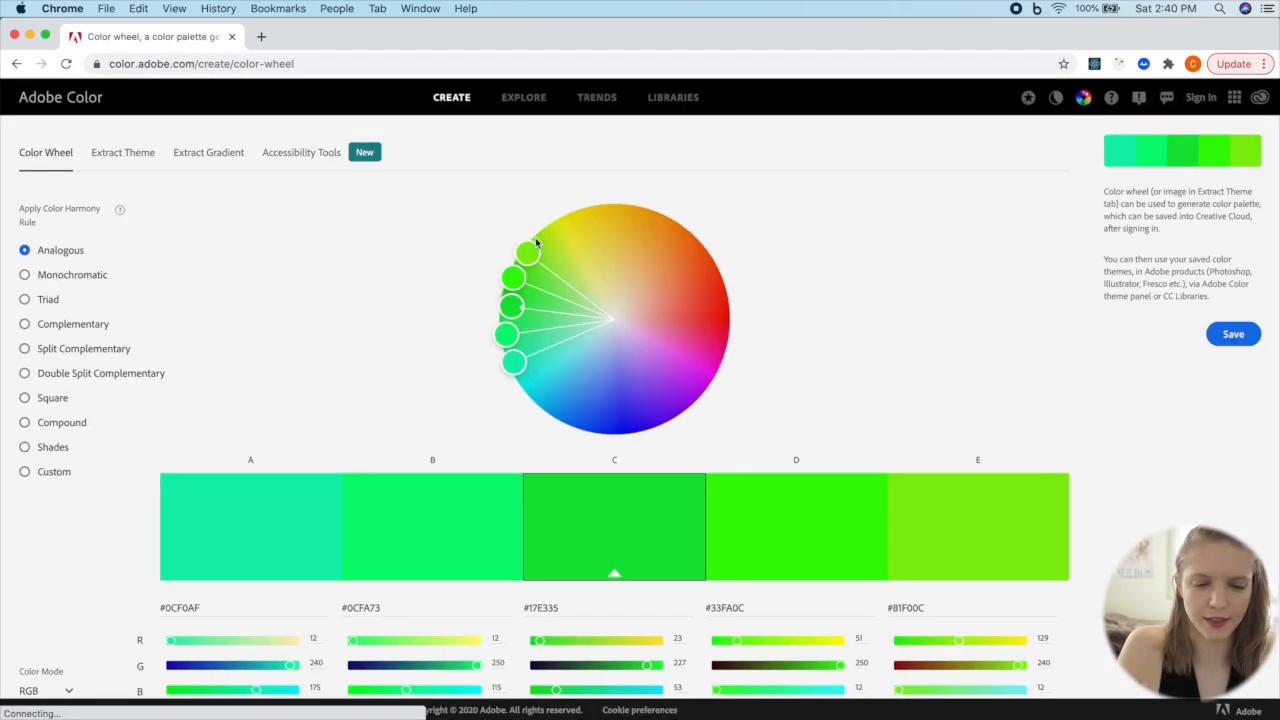
Step: Try the Triad, Split Complementary and Monochromatic harmony rules on the color wheel
{"action": "scroll", "coordinate": [994, 328], "scroll_direction": "down", "scroll_amount": 1}
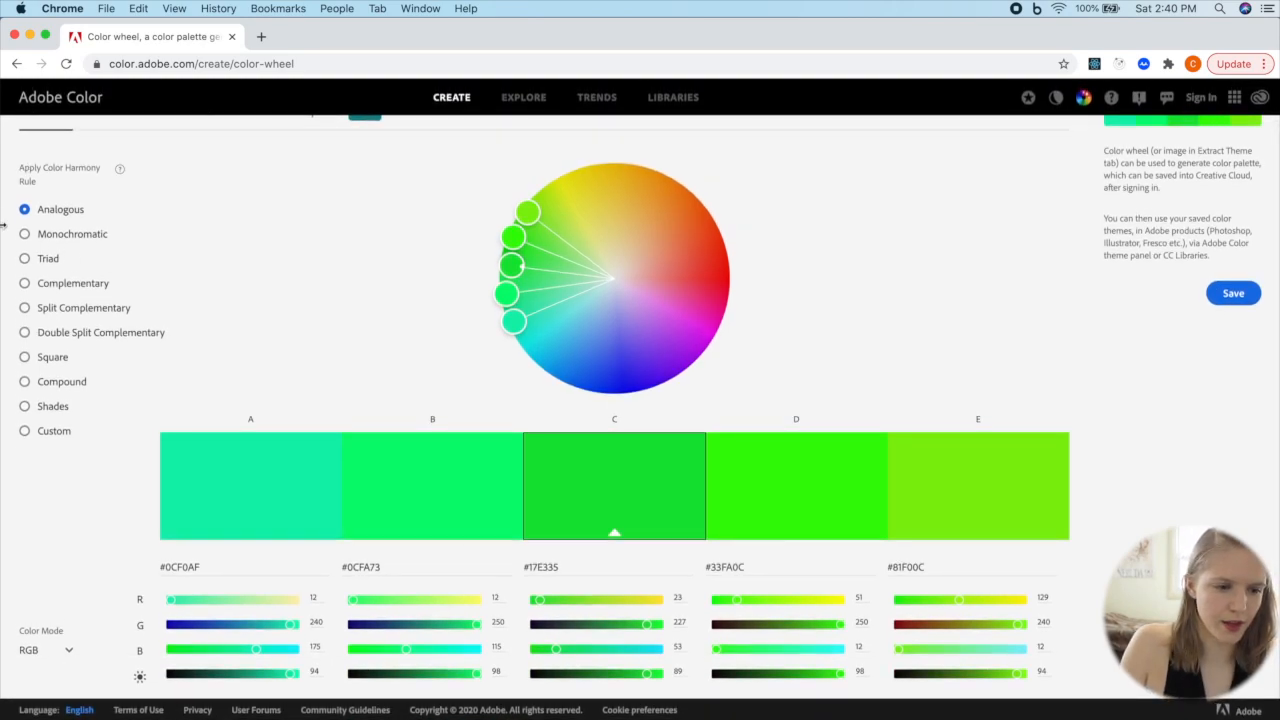
{"action": "left_click", "coordinate": [25, 257]}
{"action": "left_click", "coordinate": [25, 309]}
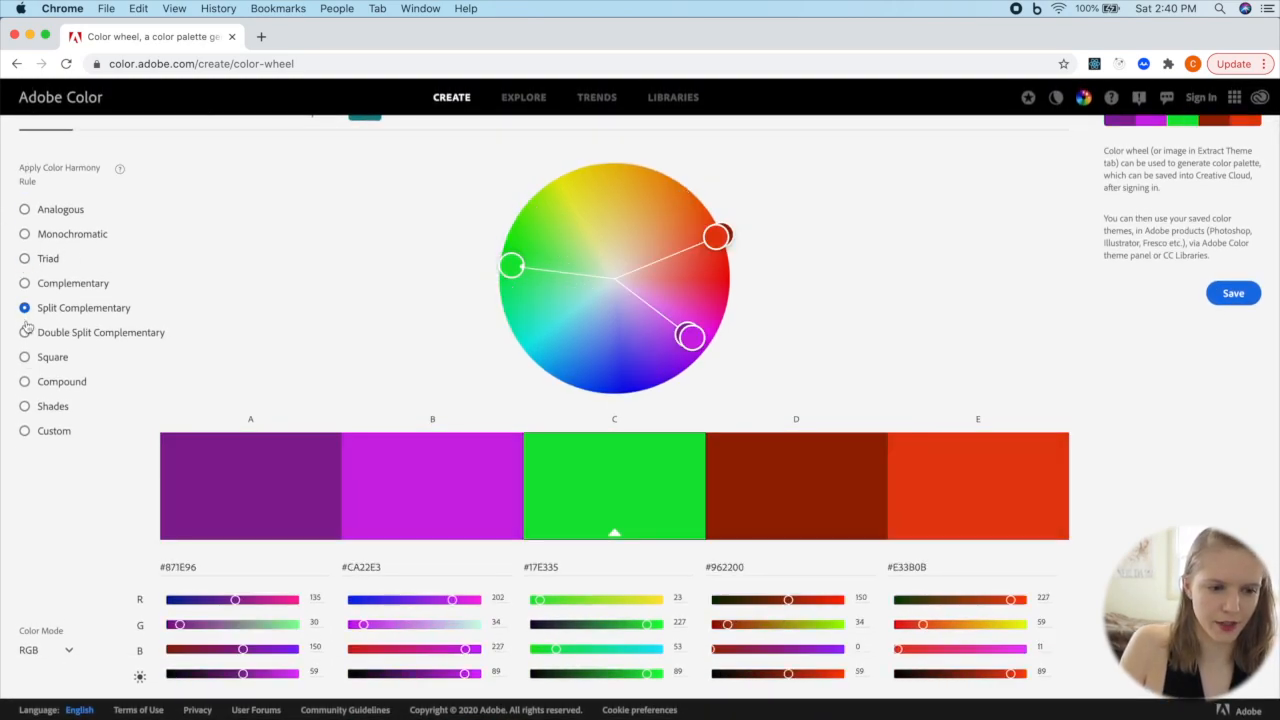
{"action": "left_click", "coordinate": [25, 234]}
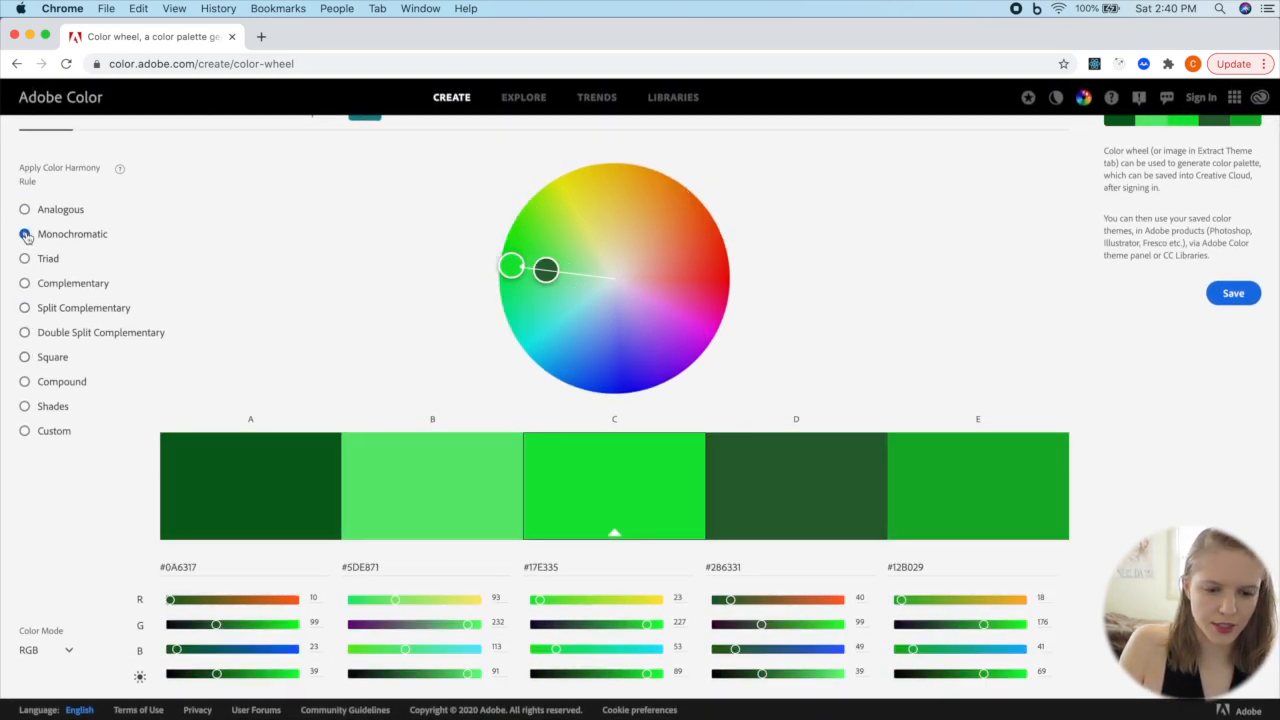
Step: Browse the Explore palettes and open the blue theme extracted from "Two jellyfish on a blue background"
{"action": "triple_click", "coordinate": [524, 101]}
{"action": "left_click", "coordinate": [524, 100]}
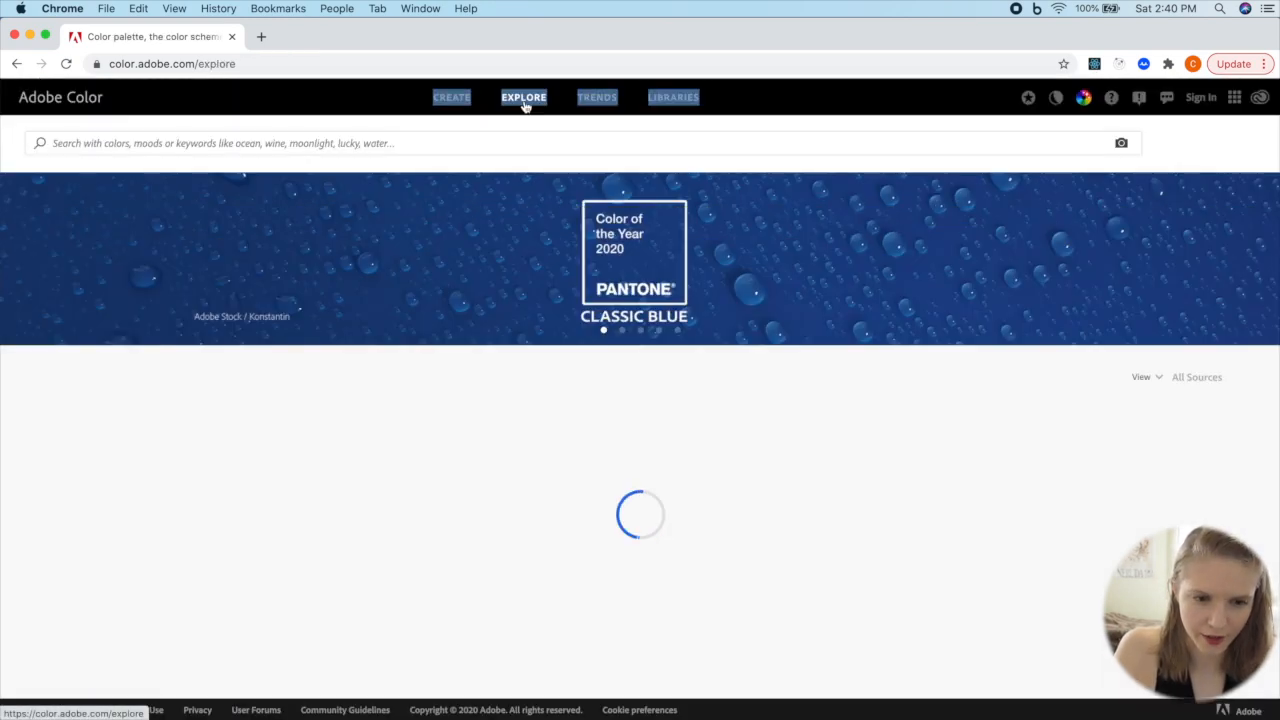
{"action": "scroll", "coordinate": [663, 380], "scroll_direction": "down", "scroll_amount": 3}
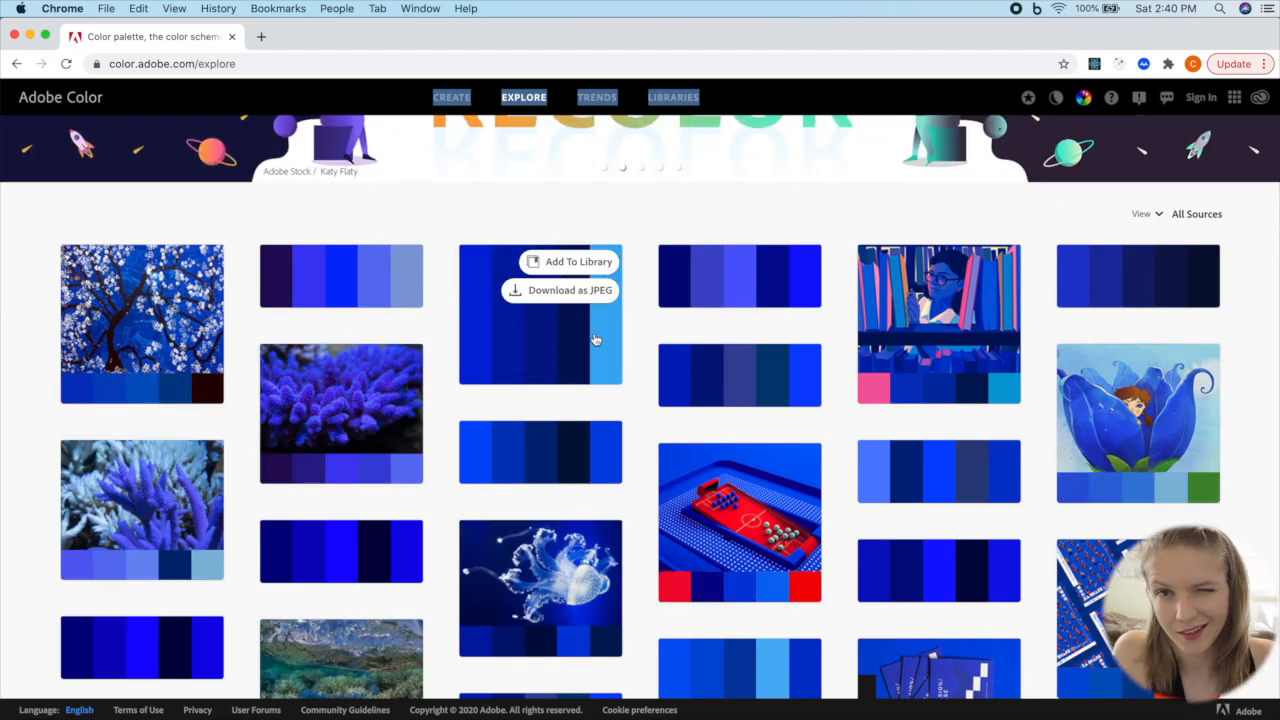
{"action": "left_click", "coordinate": [543, 336]}
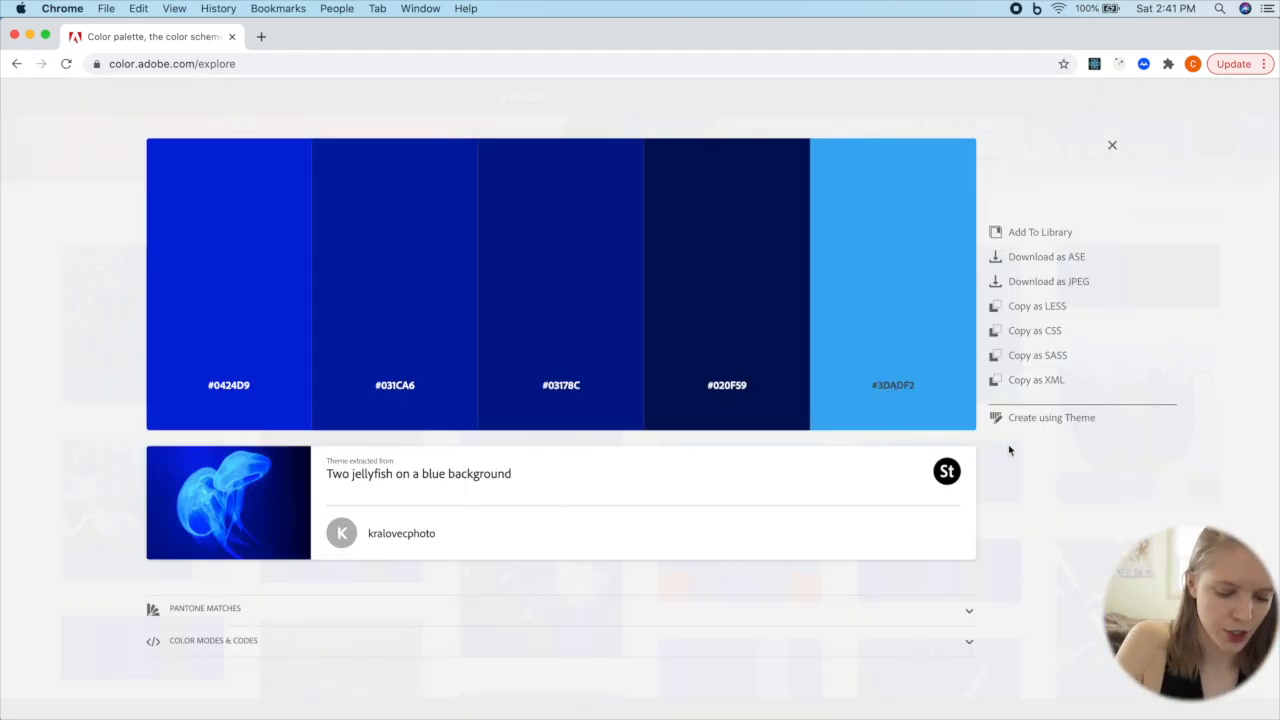
Step: Capture the five blue swatches with their hex codes as a screenshot, switch to Figma and paste it into YT_Tutorial_v1
{"action": "key", "text": "super+shift+4"}
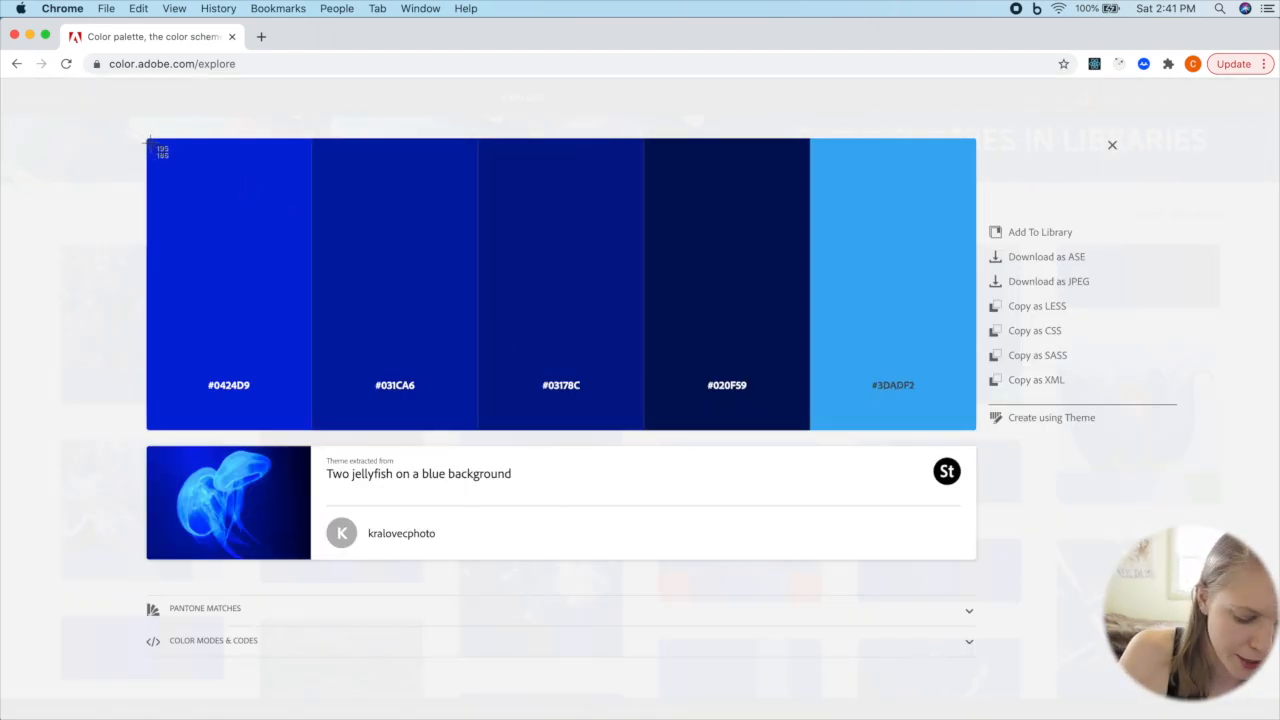
{"action": "left_click_drag", "start_coordinate": [150, 143], "coordinate": [978, 432]}
{"action": "key", "text": "ctrl+Up"}
{"action": "left_click", "coordinate": [483, 572]}
{"action": "left_click", "coordinate": [370, 377]}
{"action": "key", "text": "super+v"}
Step: Place the palette image to the left of the Android frame, aligned with its top edge, and shrink it to about 563 × 195
{"action": "scroll", "coordinate": [774, 389], "scroll_direction": "down", "scroll_amount": 5}
{"action": "left_click_drag", "start_coordinate": [1004, 289], "coordinate": [628, 378]}
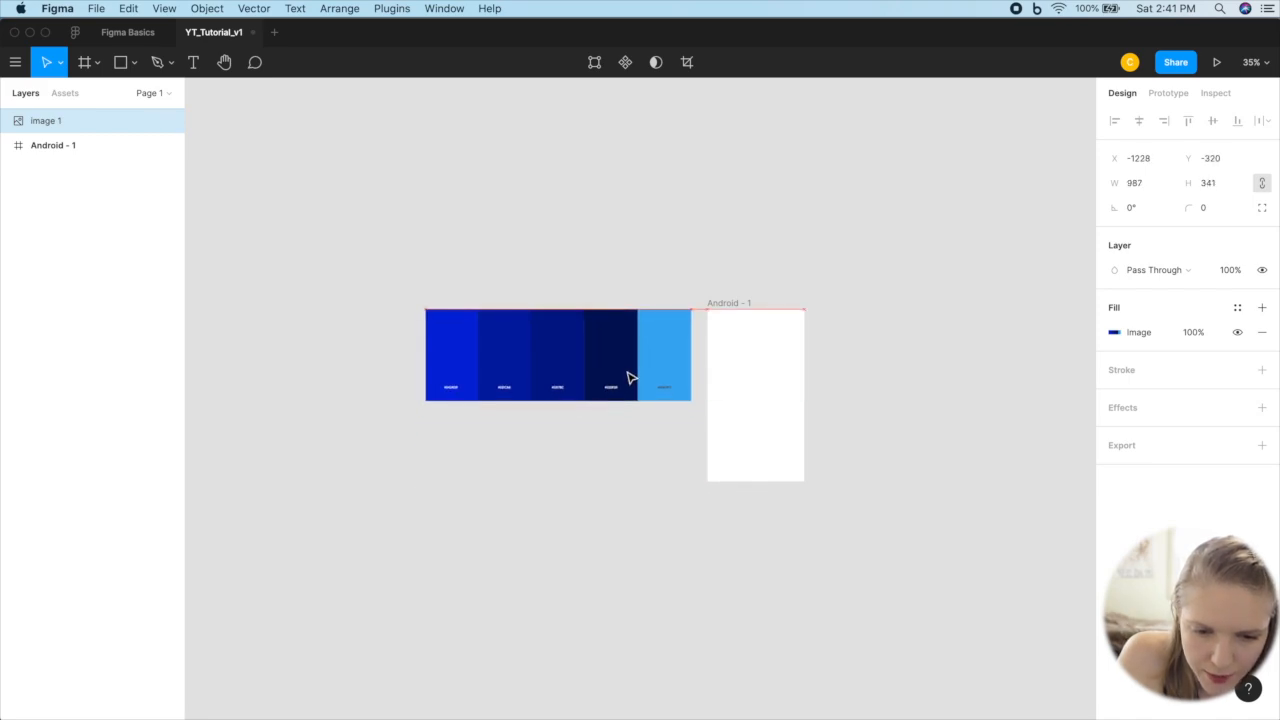
{"action": "left_click_drag", "start_coordinate": [426, 400], "coordinate": [543, 347]}
{"action": "scroll", "coordinate": [716, 380], "scroll_direction": "up", "scroll_amount": 6}
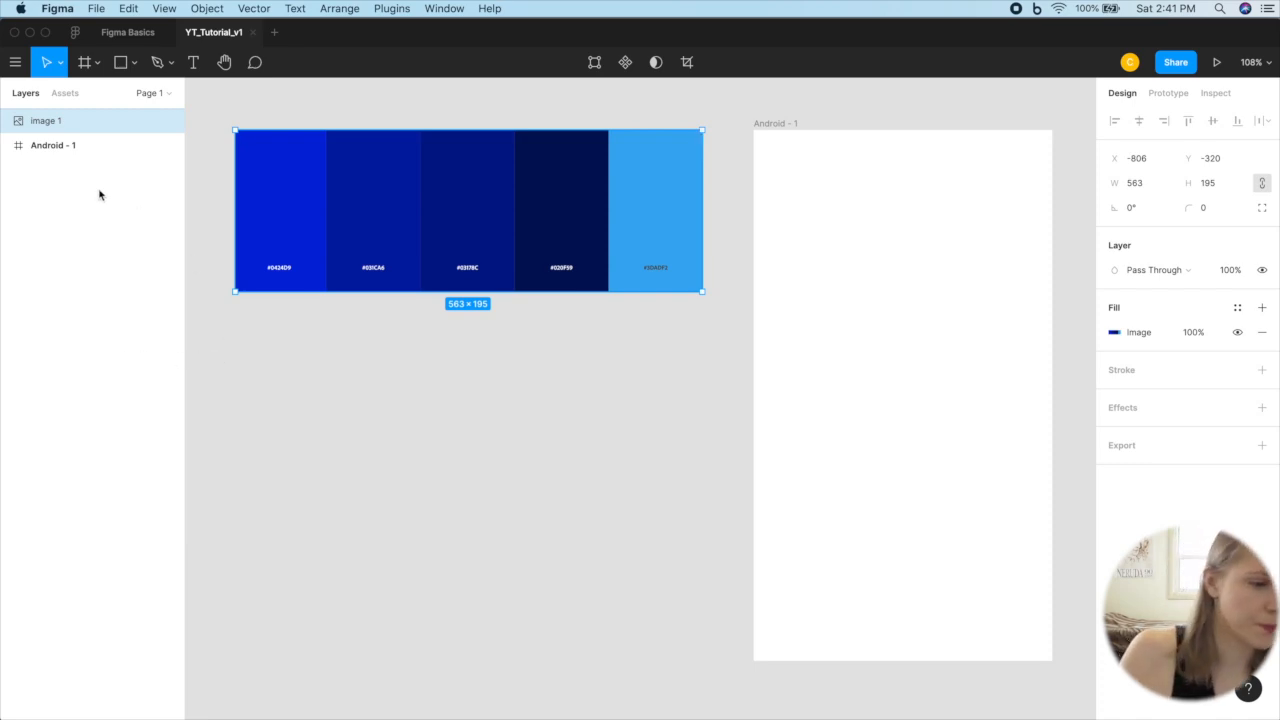
Step: Rename the palette image layer to ColorScheme
{"action": "double_click", "coordinate": [47, 121]}
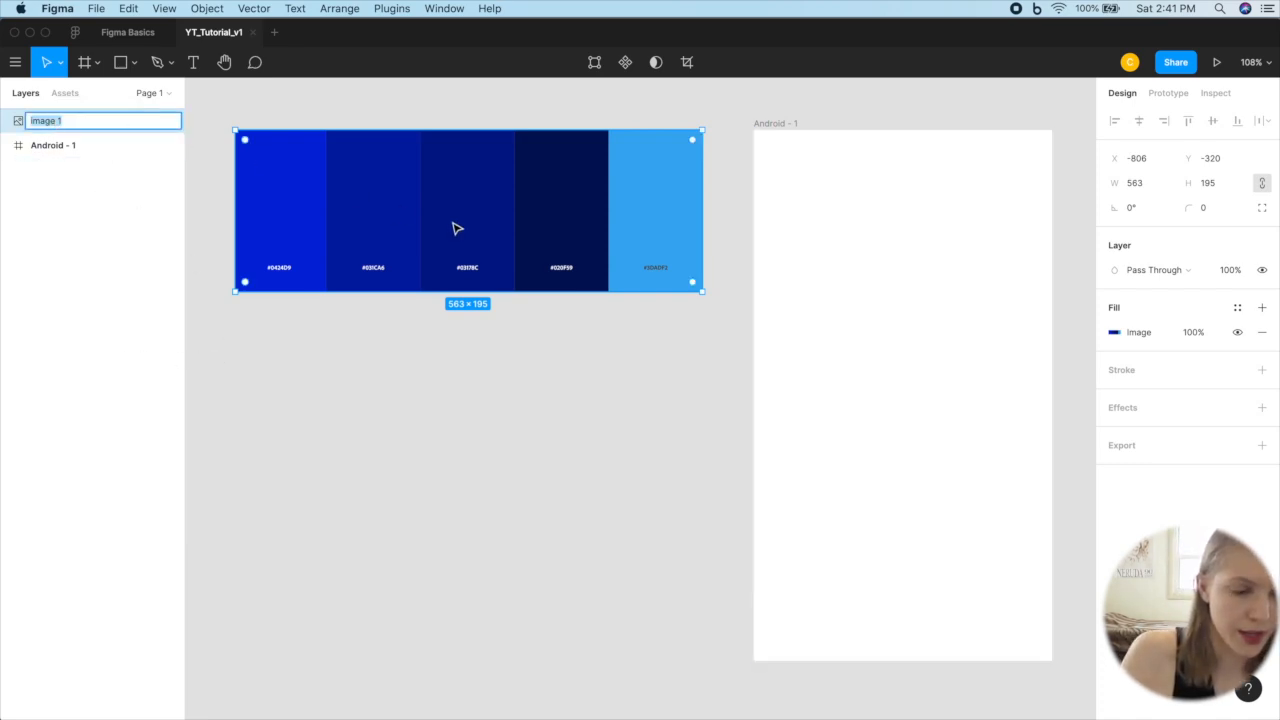
{"action": "type", "text": "Color"}
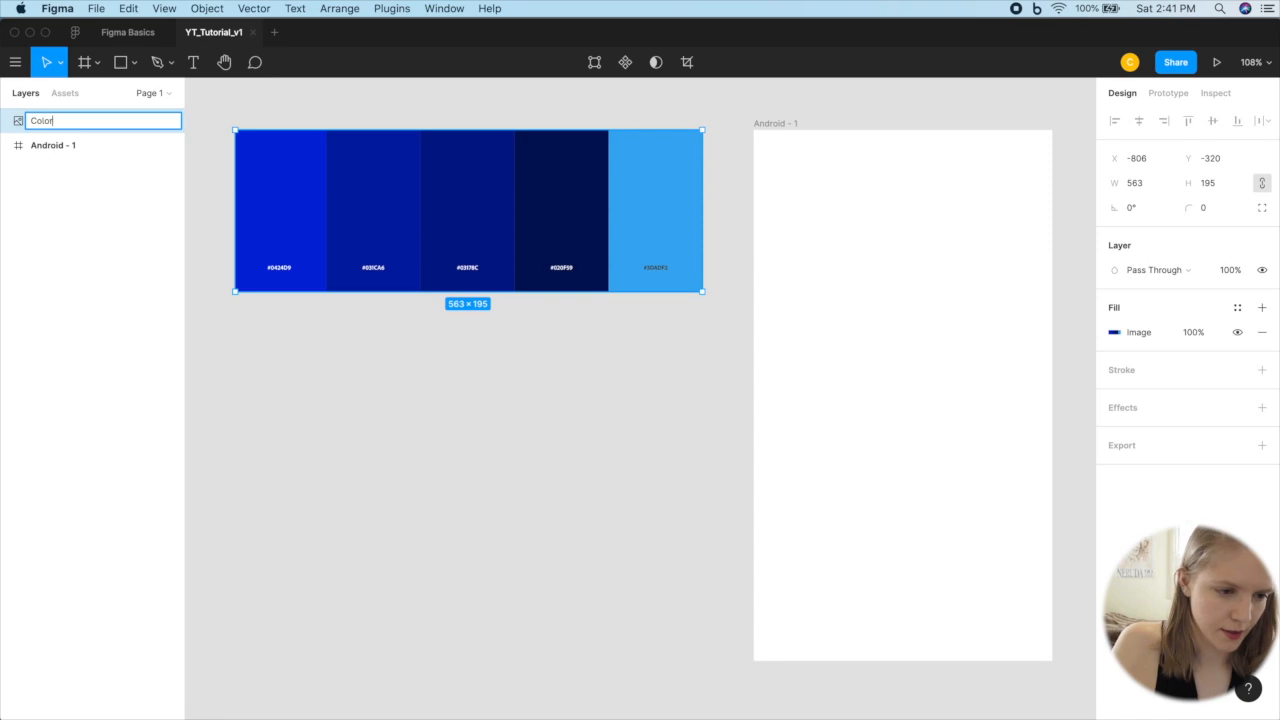
{"action": "type", "text": "Scheme"}
{"action": "left_click", "coordinate": [120, 400]}
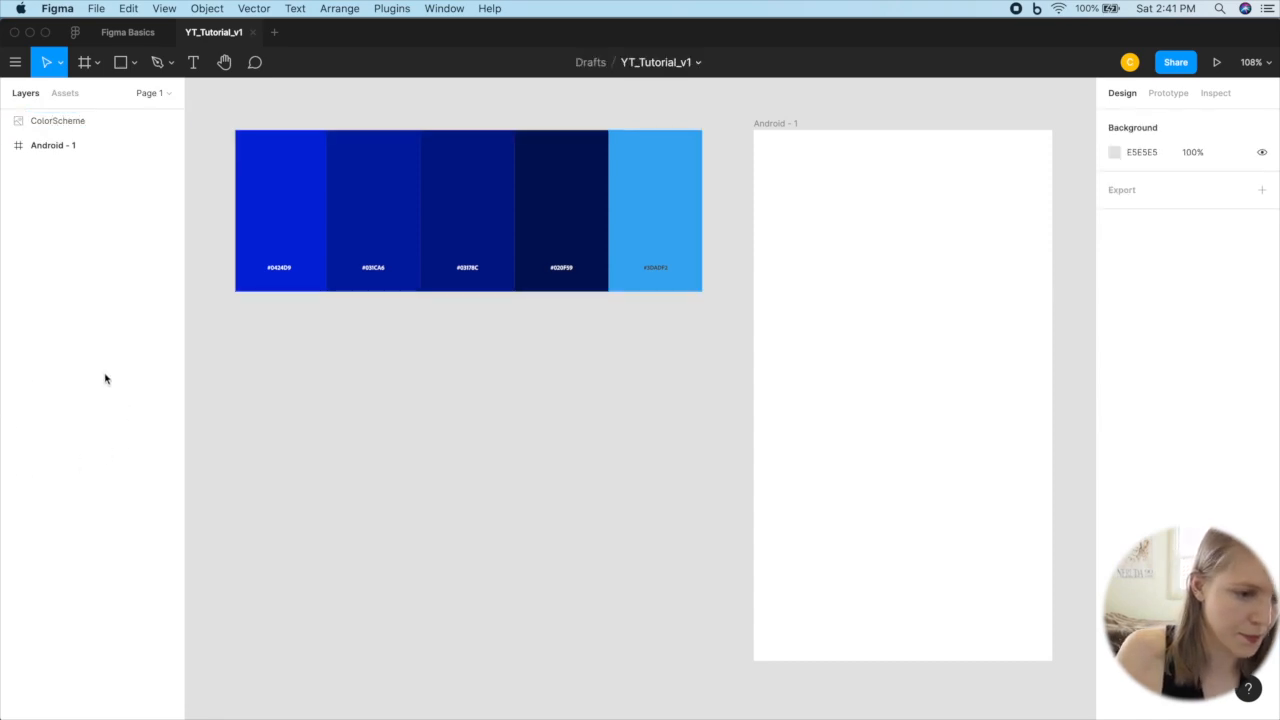
Step: Draw a rectangle about 383 × 1679 starting at the Android frame's top-left corner and extending well below the frame
{"action": "left_click", "coordinate": [57, 145]}
{"action": "scroll", "coordinate": [655, 431], "scroll_direction": "right", "scroll_amount": 3}
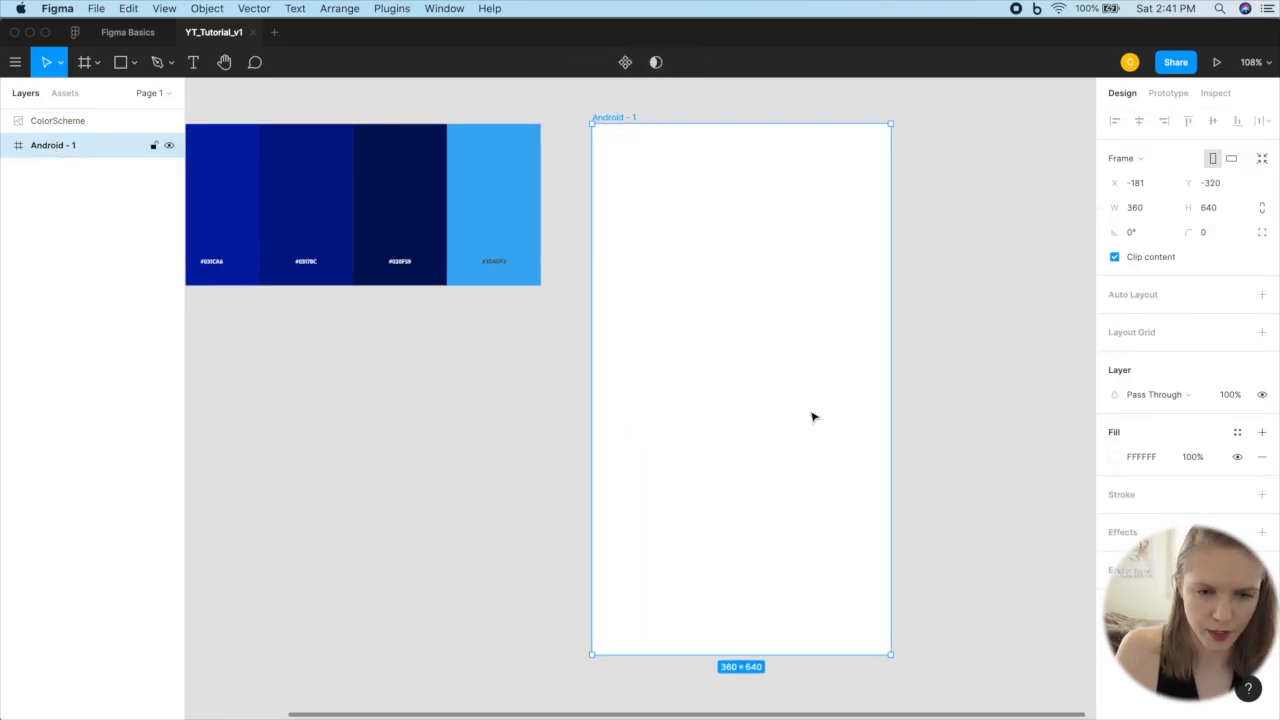
{"action": "scroll", "coordinate": [811, 417], "scroll_direction": "left", "scroll_amount": 3}
{"action": "scroll", "coordinate": [811, 417], "scroll_direction": "down", "scroll_amount": 5}
{"action": "scroll", "coordinate": [811, 417], "scroll_direction": "down", "scroll_amount": 2}
{"action": "scroll", "coordinate": [811, 417], "scroll_direction": "right", "scroll_amount": 2}
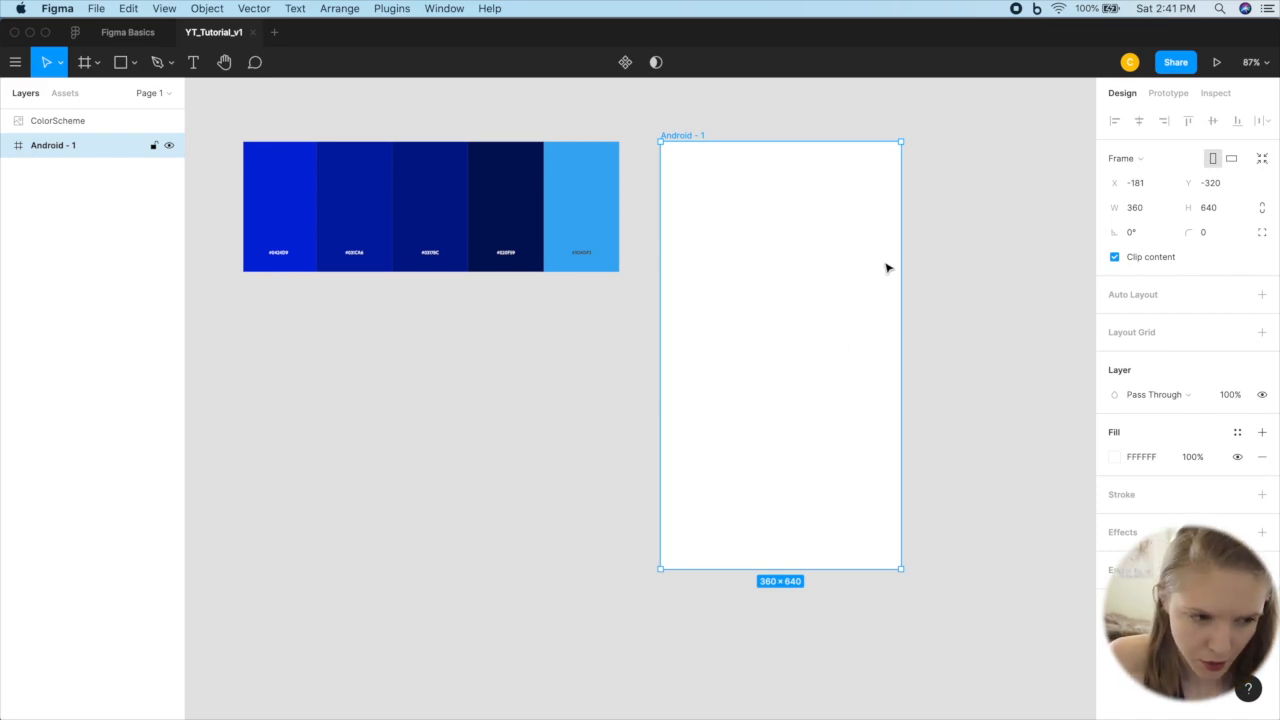
{"action": "scroll", "coordinate": [423, 403], "scroll_direction": "right", "scroll_amount": 2}
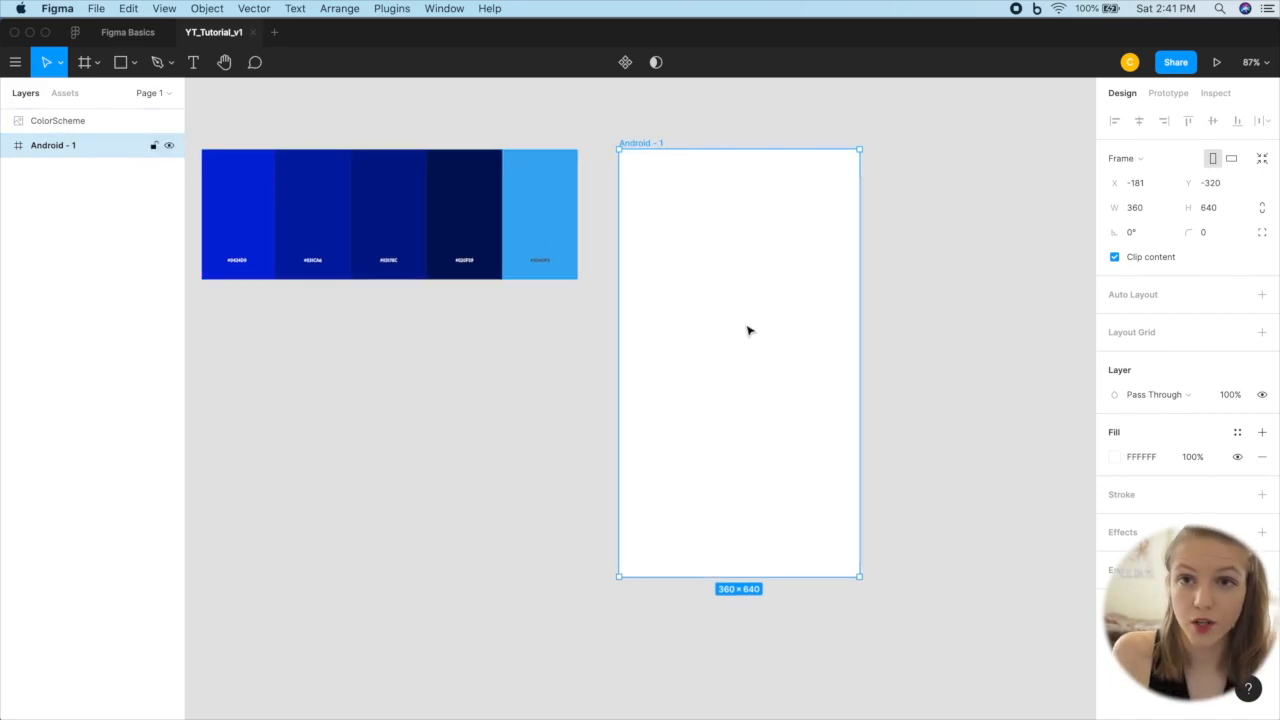
{"action": "key", "text": "r"}
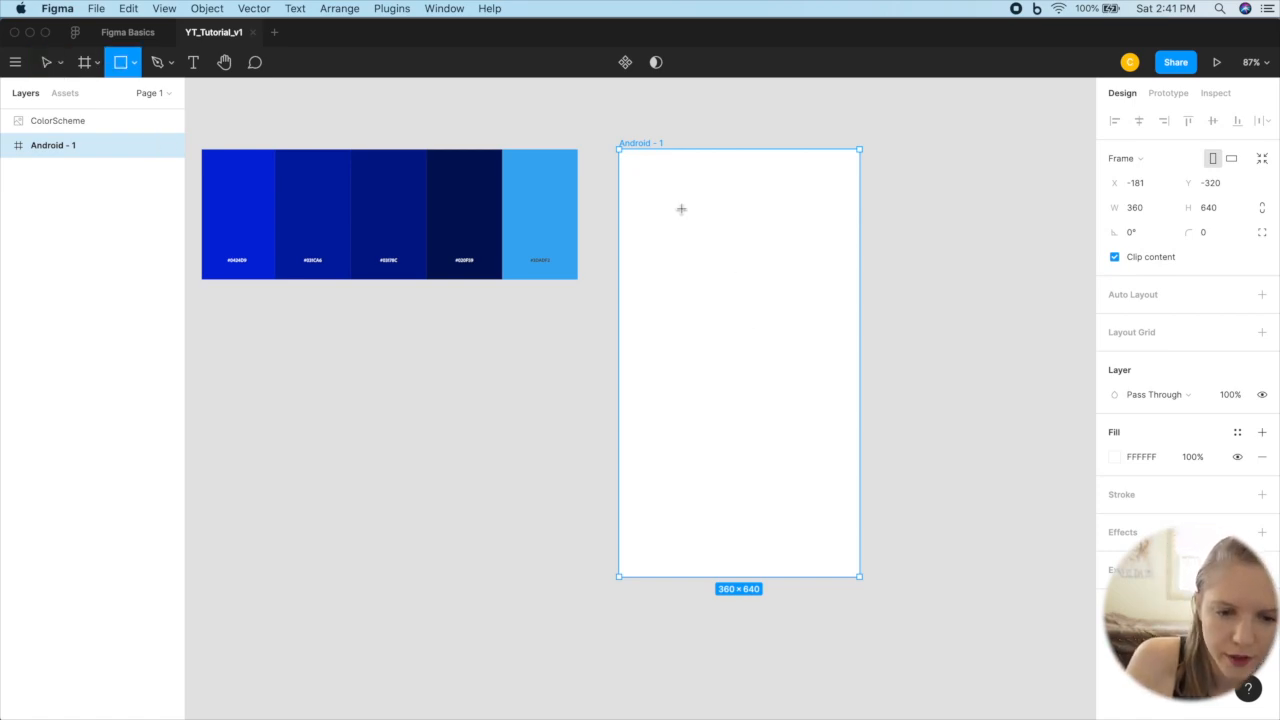
{"action": "left_click_drag", "start_coordinate": [619, 149], "coordinate": [877, 672]}
{"action": "scroll", "coordinate": [877, 672], "scroll_direction": "up", "scroll_amount": 10}
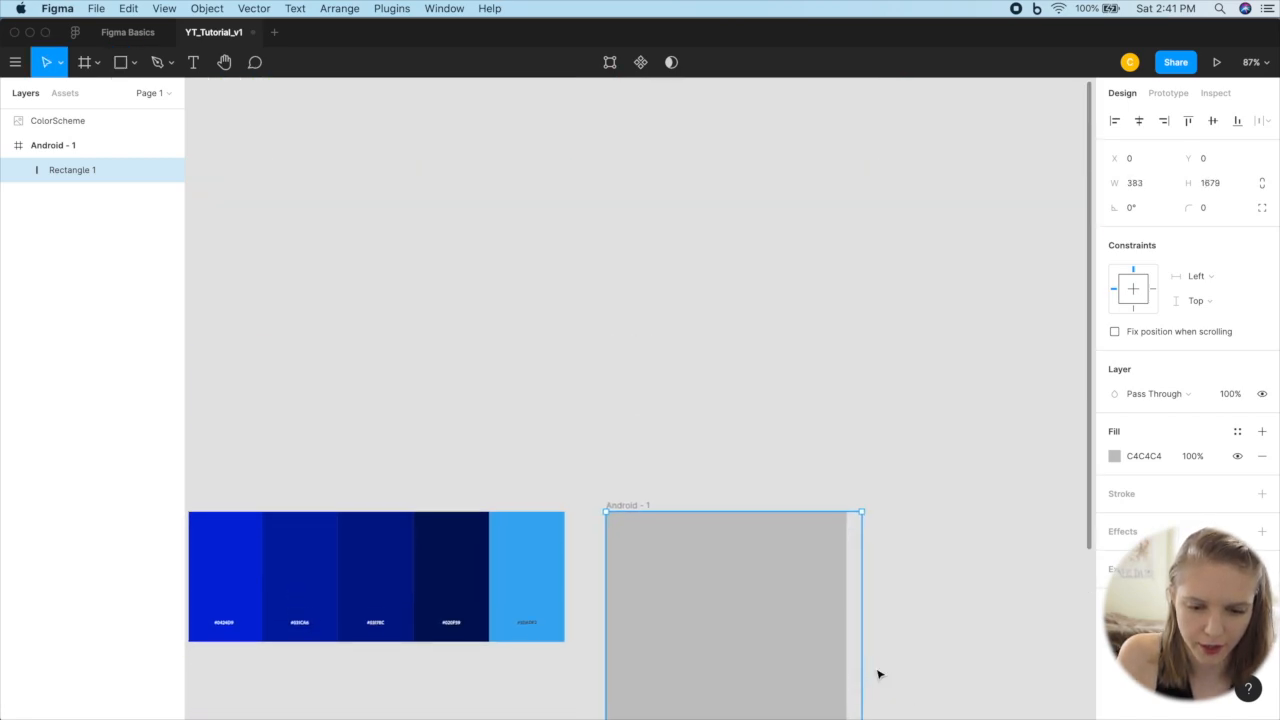
Step: Narrow the rectangle to 360 wide so its right edge meets the edge of the Android frame
{"action": "left_click_drag", "start_coordinate": [864, 544], "coordinate": [856, 543]}
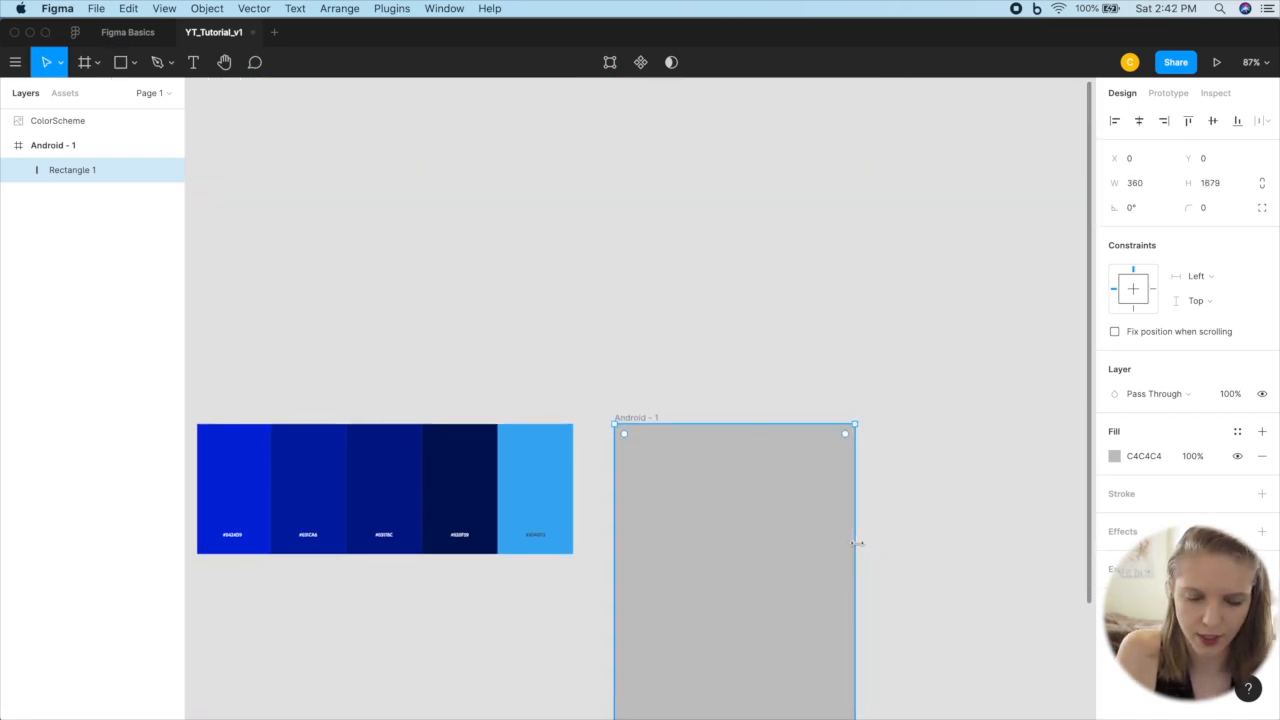
{"action": "scroll", "coordinate": [857, 546], "scroll_direction": "down", "scroll_amount": 5}
{"action": "scroll", "coordinate": [855, 545], "scroll_direction": "down", "scroll_amount": 5}
{"action": "scroll", "coordinate": [857, 547], "scroll_direction": "down", "scroll_amount": 5}
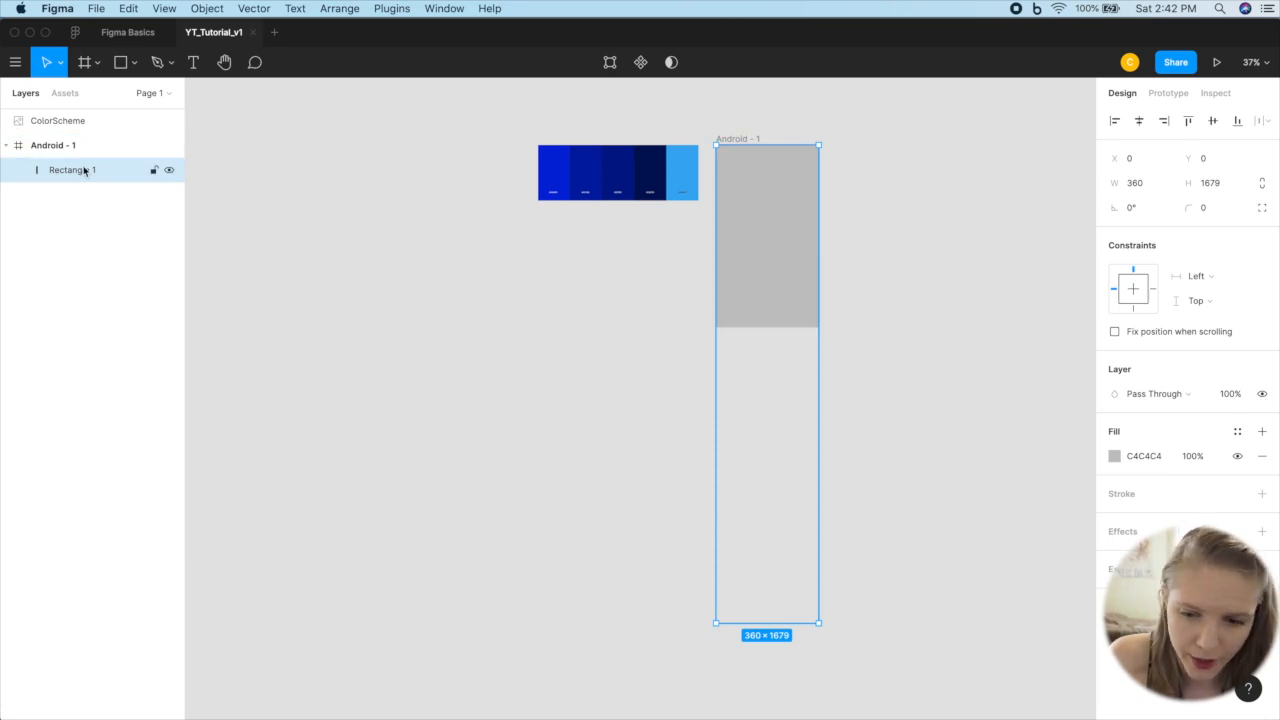
Step: Change the tall background rectangle's fill from solid to a linear gradient
{"action": "left_click", "coordinate": [1115, 456]}
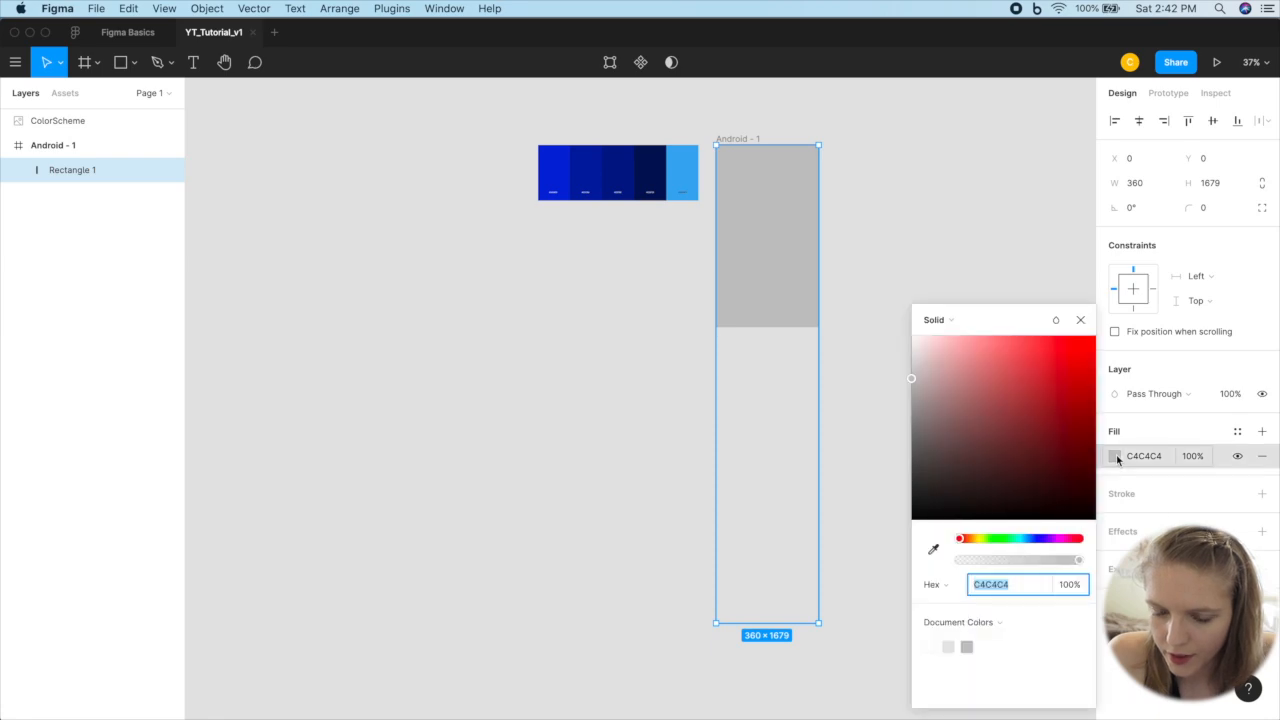
{"action": "left_click", "coordinate": [948, 319]}
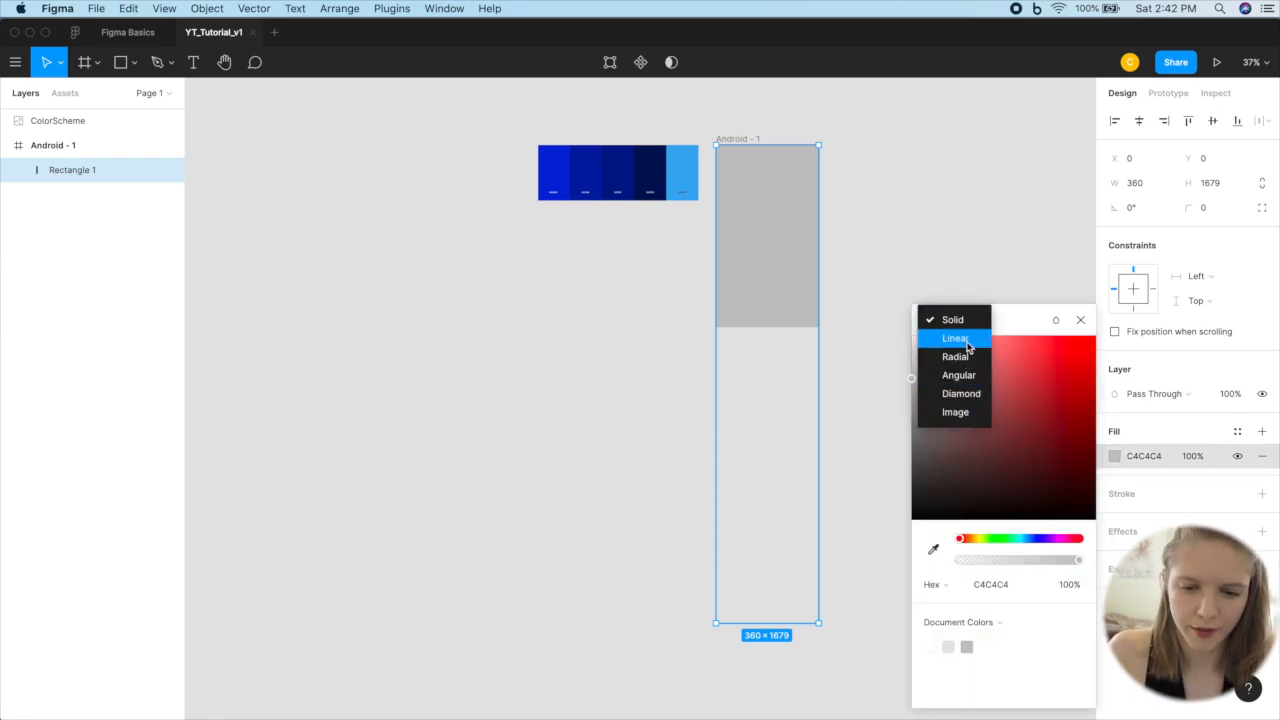
{"action": "left_click", "coordinate": [955, 338]}
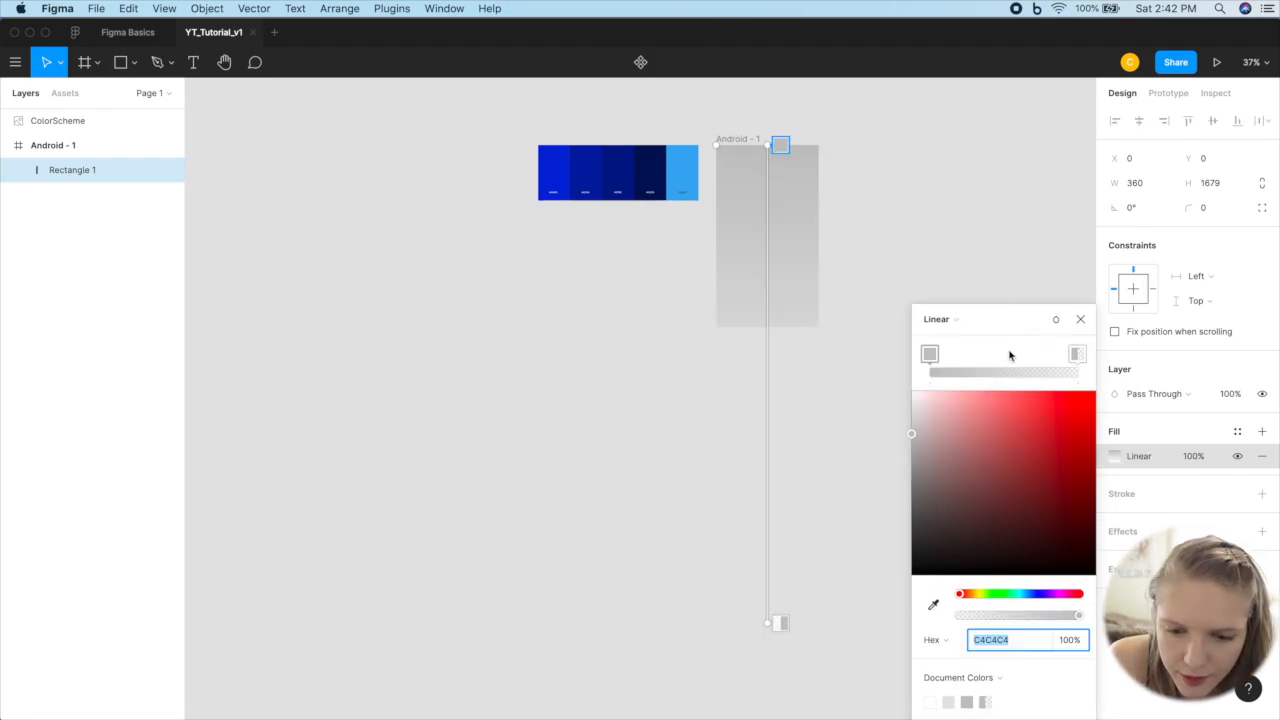
Step: Set the gradient's first color stop to 0424D9, matching the palette's brightest dark blue
{"action": "left_click", "coordinate": [930, 354]}
{"action": "scroll", "coordinate": [600, 149], "scroll_direction": "up", "scroll_amount": 5}
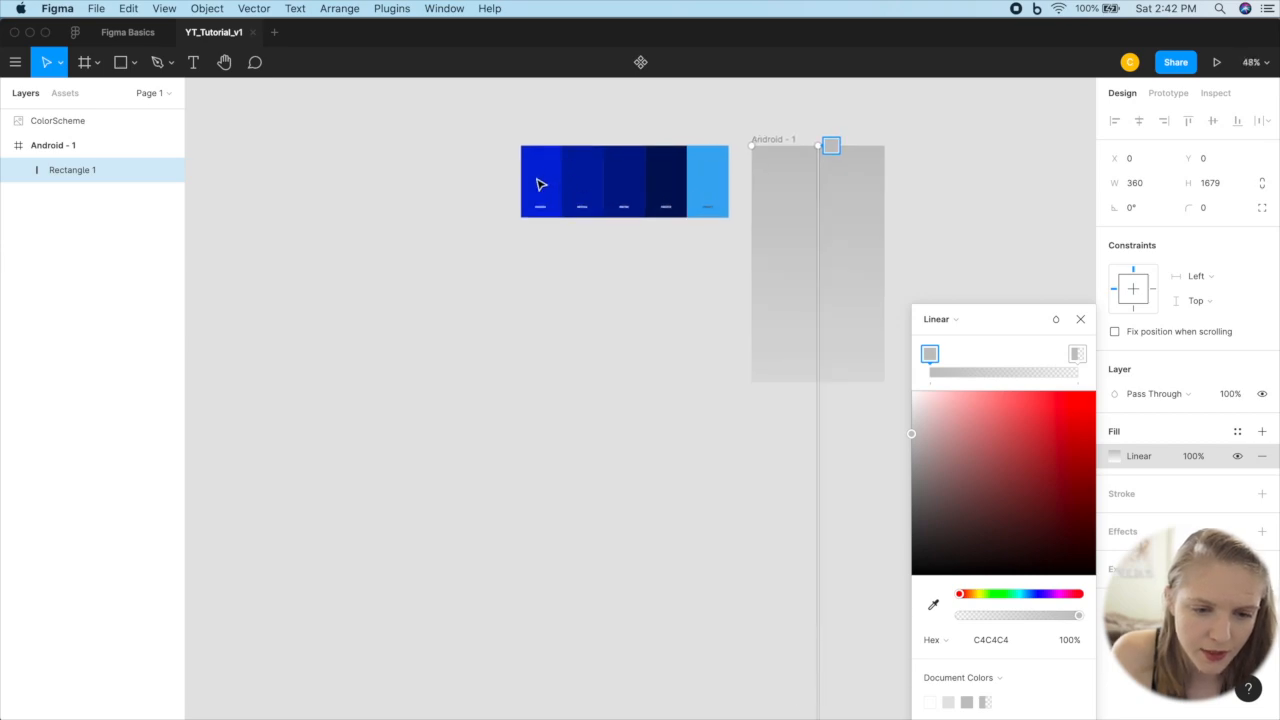
{"action": "scroll", "coordinate": [548, 177], "scroll_direction": "up", "scroll_amount": 3}
{"action": "left_click", "coordinate": [992, 640]}
{"action": "type", "text": "0424D9"}
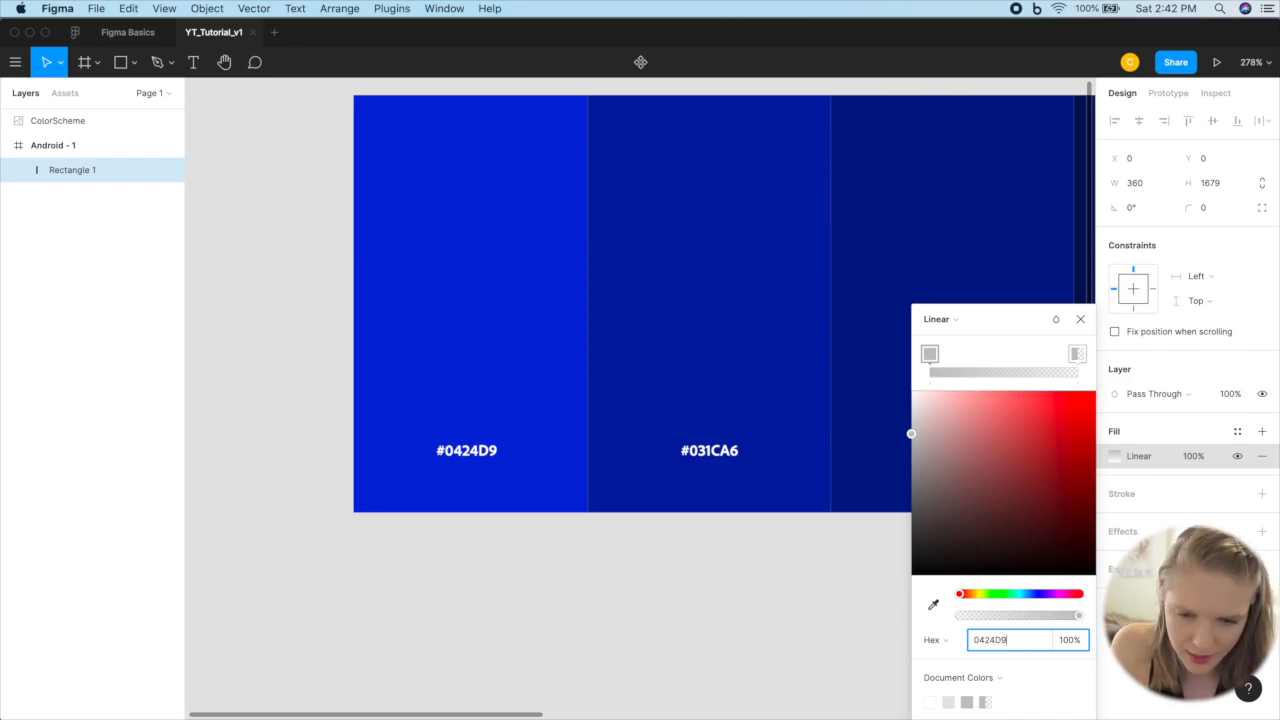
{"action": "key", "text": "Return"}
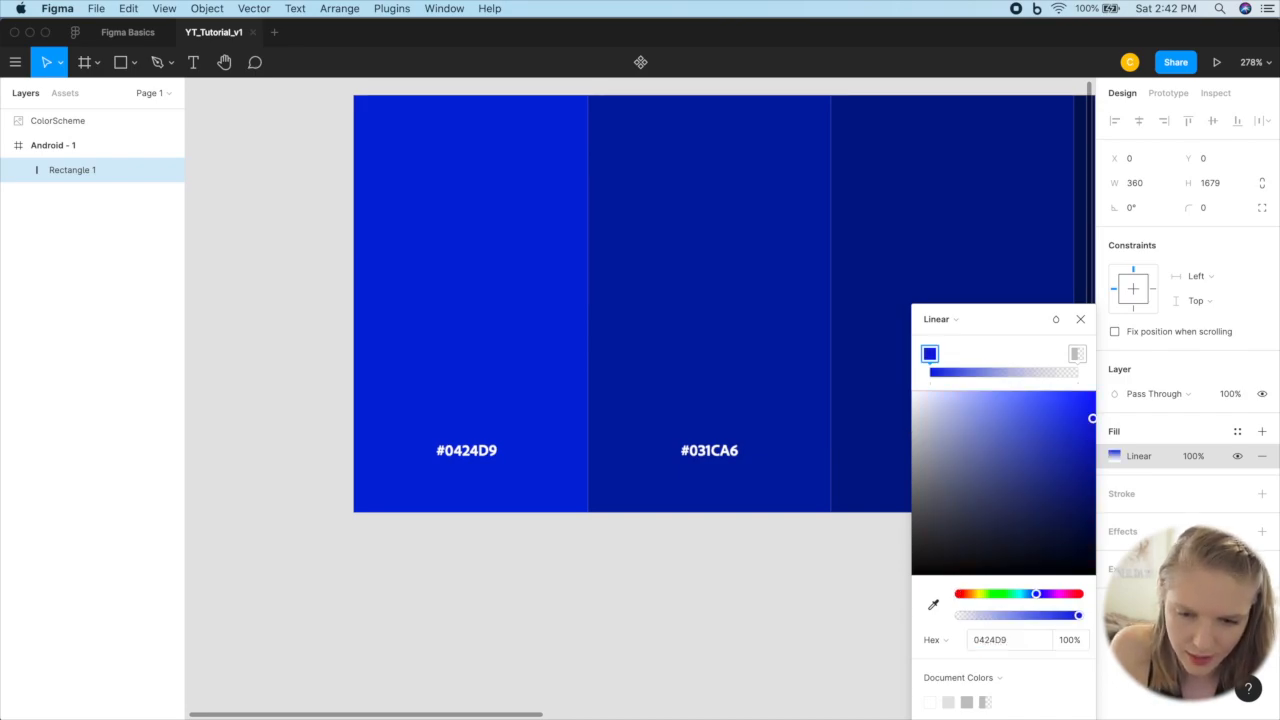
Step: Set the gradient's end color stop to 03178C, taken from the third palette swatch
{"action": "left_click", "coordinate": [1076, 355]}
{"action": "scroll", "coordinate": [691, 526], "scroll_direction": "right", "scroll_amount": 5}
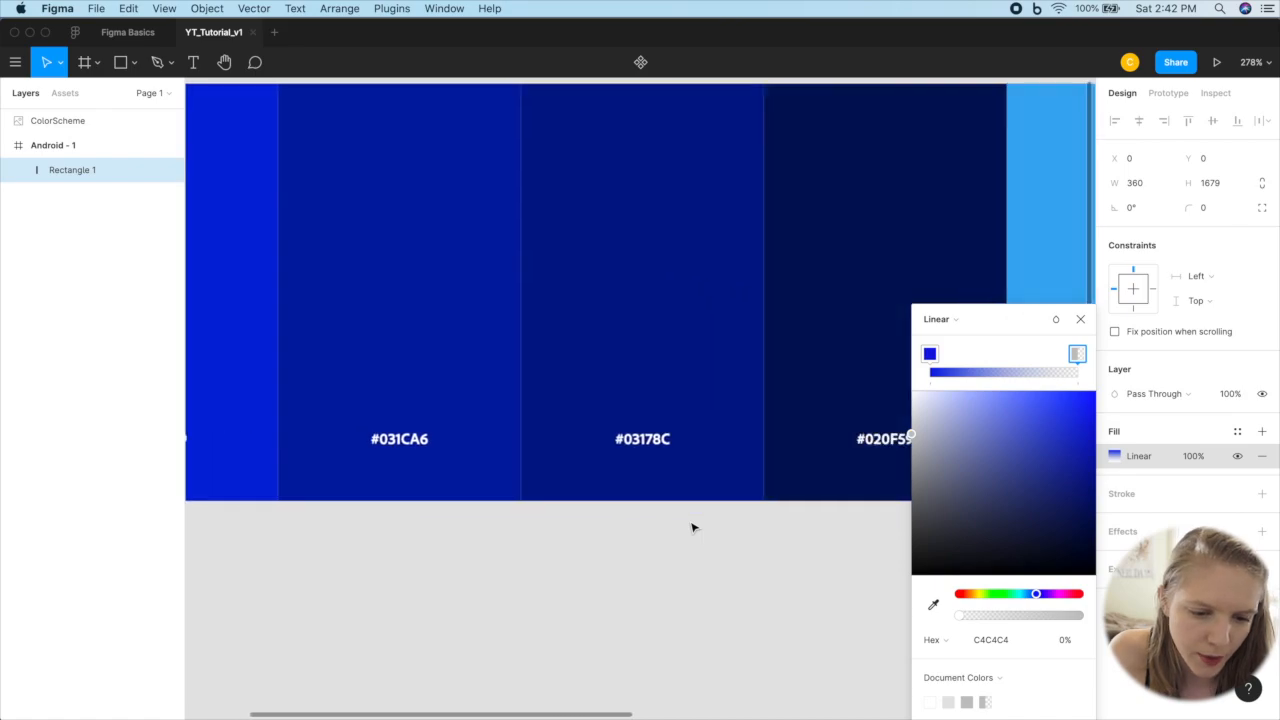
{"action": "left_click", "coordinate": [1003, 641]}
{"action": "type", "text": "0"}
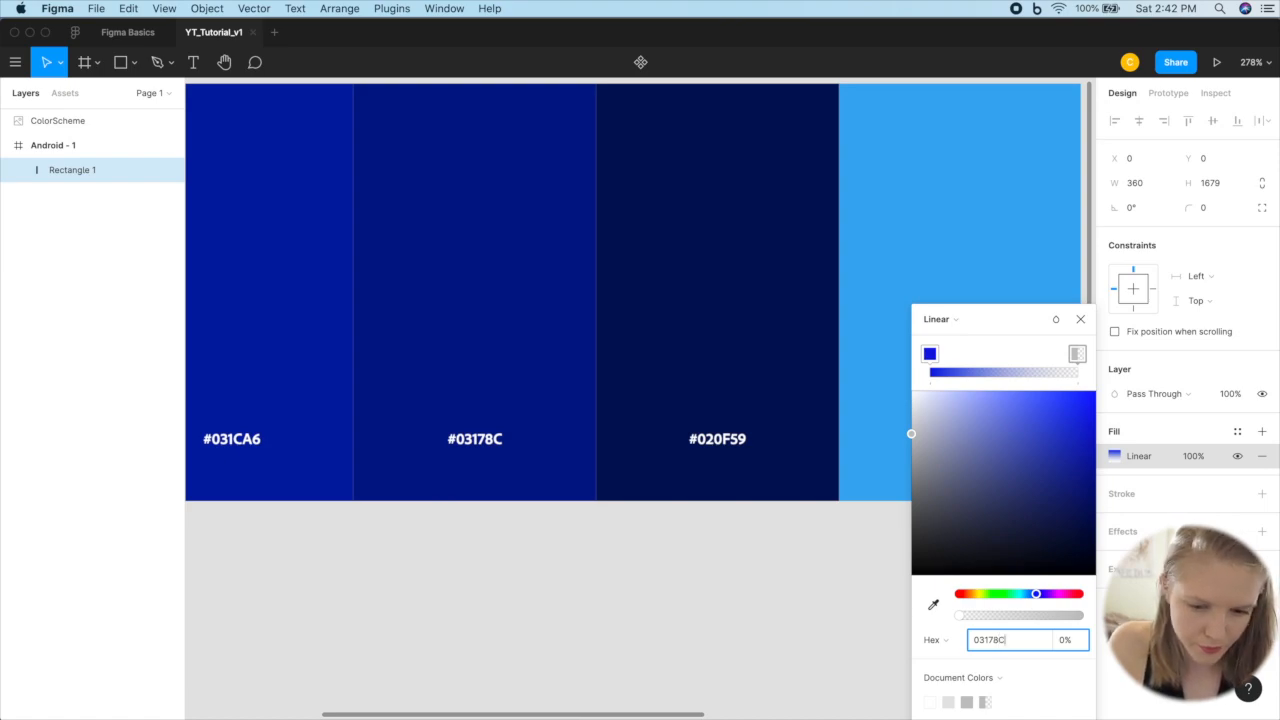
{"action": "type", "text": "3178C"}
{"action": "key", "text": "Return"}
Step: Examine how the blue gradient looks in the Android frame beside the palette, and close the color picker
{"action": "scroll", "coordinate": [790, 626], "scroll_direction": "down", "scroll_amount": 5}
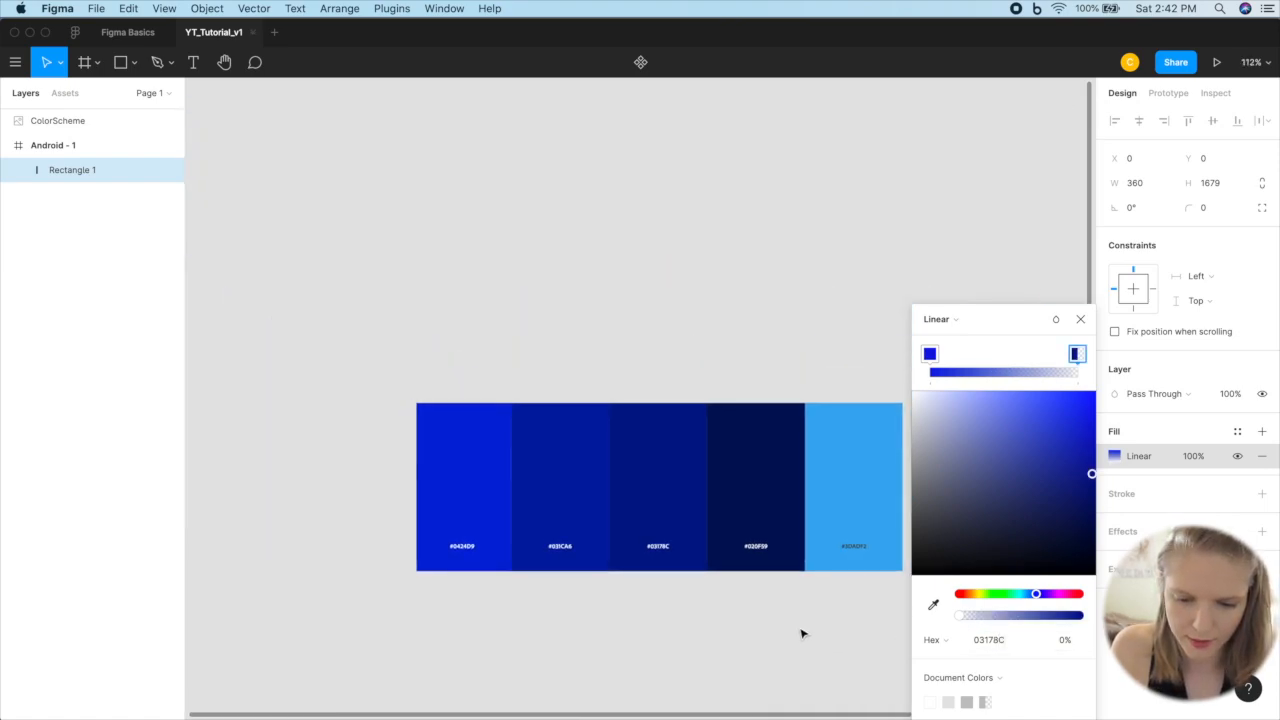
{"action": "scroll", "coordinate": [749, 637], "scroll_direction": "down", "scroll_amount": 2}
{"action": "scroll", "coordinate": [749, 637], "scroll_direction": "right", "scroll_amount": 2}
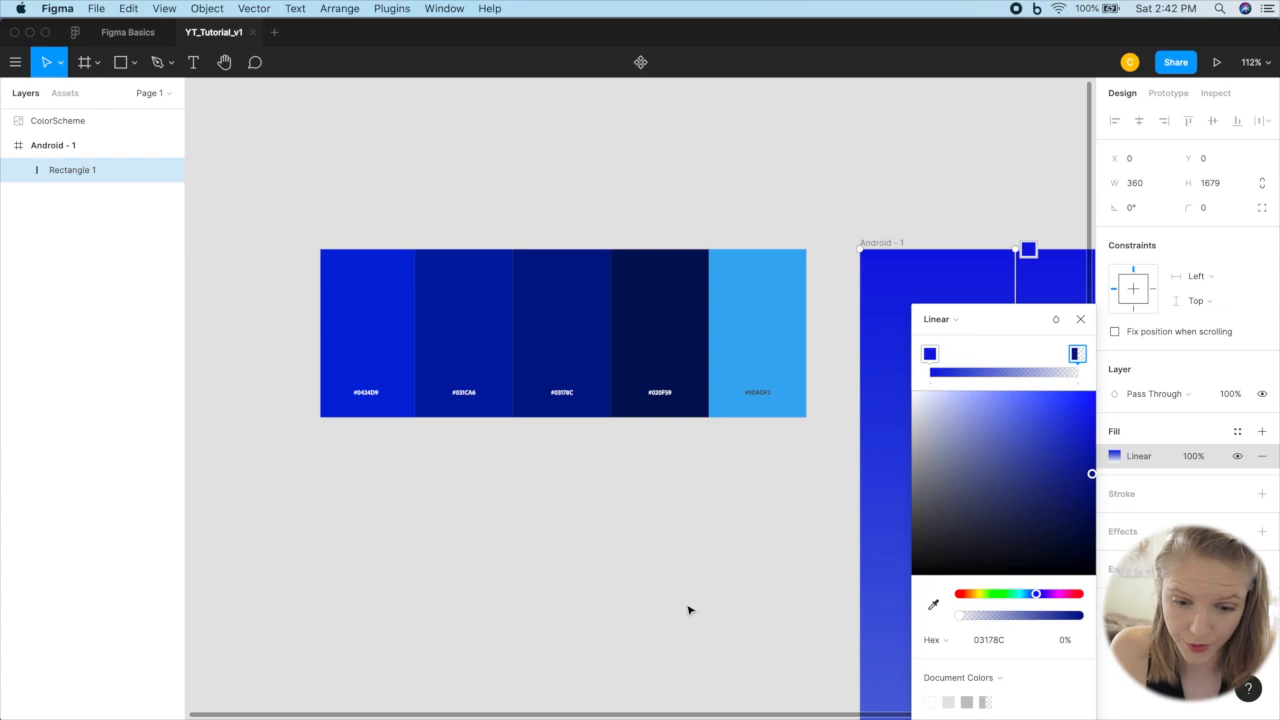
{"action": "scroll", "coordinate": [689, 606], "scroll_direction": "down", "scroll_amount": 15}
{"action": "scroll", "coordinate": [689, 606], "scroll_direction": "right", "scroll_amount": 4}
{"action": "scroll", "coordinate": [686, 603], "scroll_direction": "down", "scroll_amount": 6}
{"action": "scroll", "coordinate": [666, 571], "scroll_direction": "up", "scroll_amount": 4}
{"action": "scroll", "coordinate": [665, 573], "scroll_direction": "down", "scroll_amount": 4}
{"action": "scroll", "coordinate": [665, 573], "scroll_direction": "down", "scroll_amount": 10}
{"action": "scroll", "coordinate": [666, 551], "scroll_direction": "up", "scroll_amount": 5}
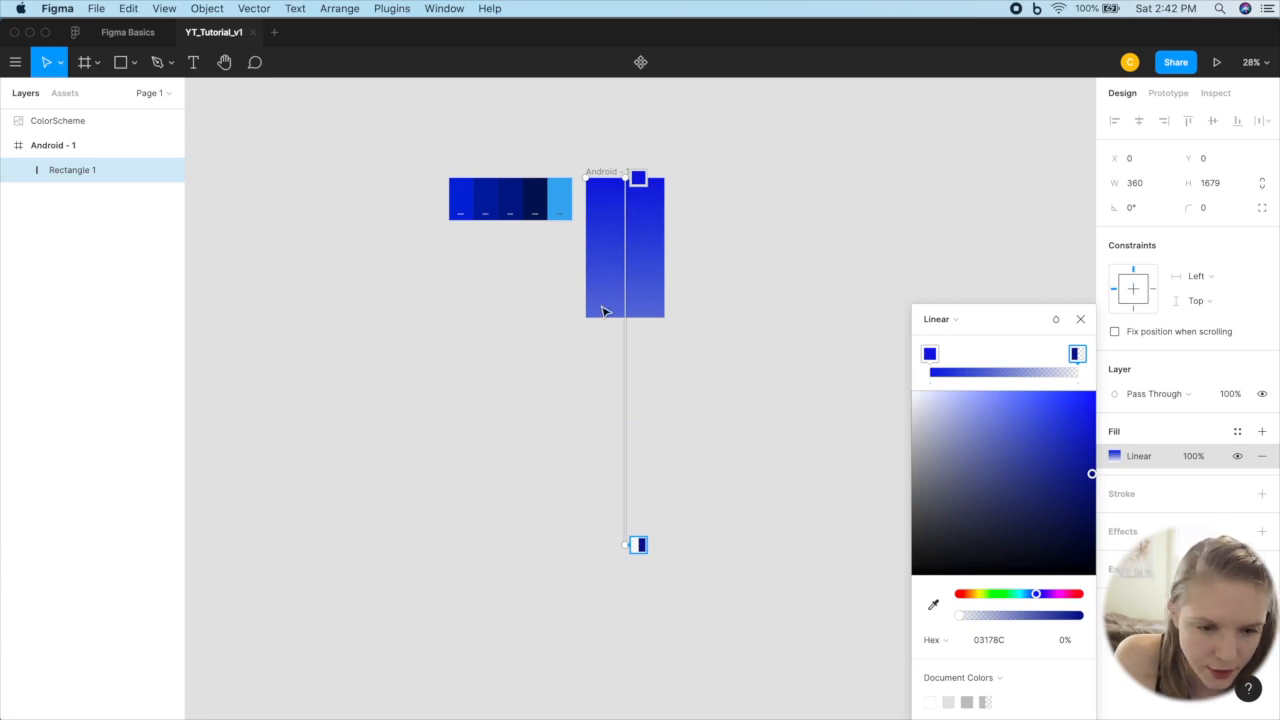
{"action": "scroll", "coordinate": [679, 311], "scroll_direction": "up", "scroll_amount": 5}
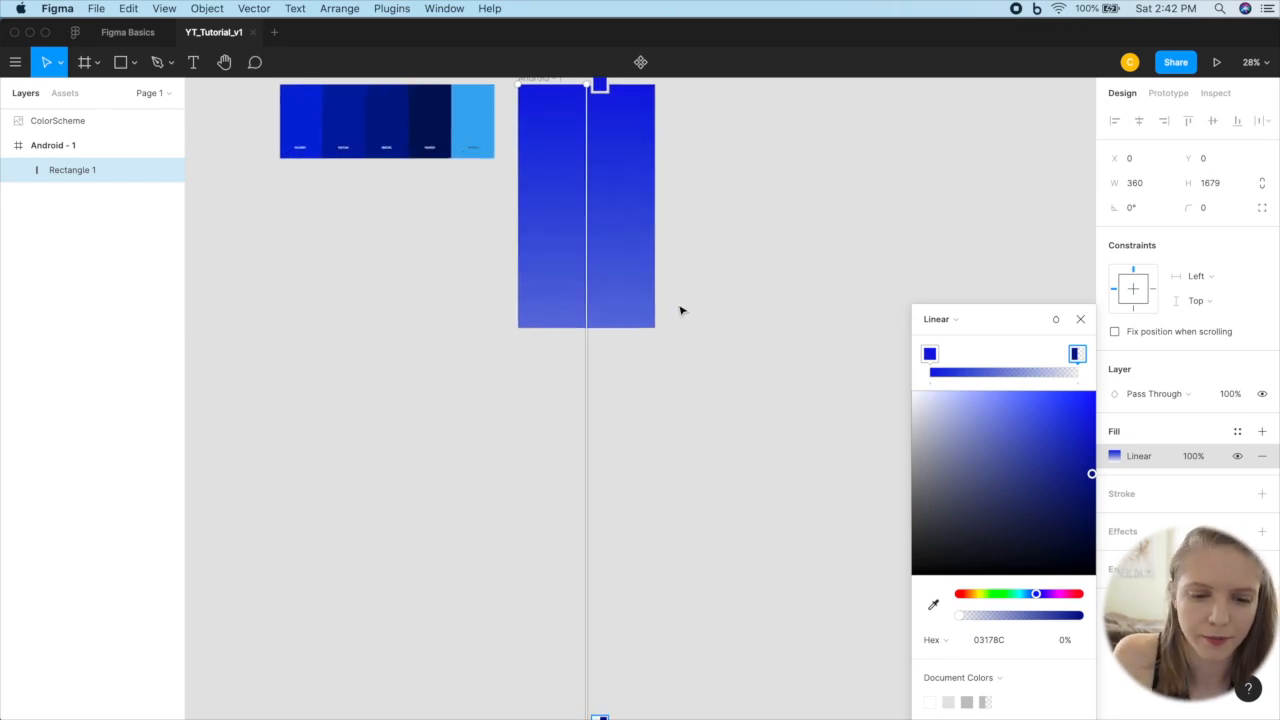
{"action": "scroll", "coordinate": [679, 311], "scroll_direction": "right", "scroll_amount": 1}
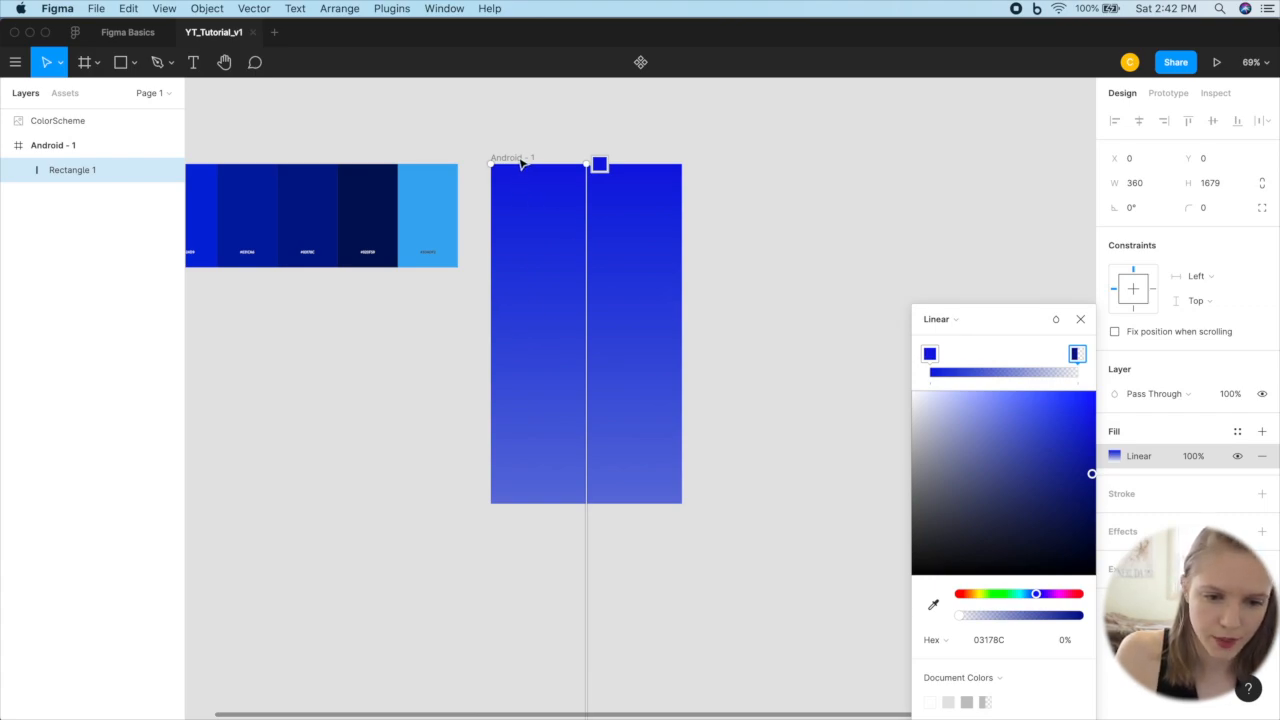
{"action": "left_click", "coordinate": [1080, 319]}
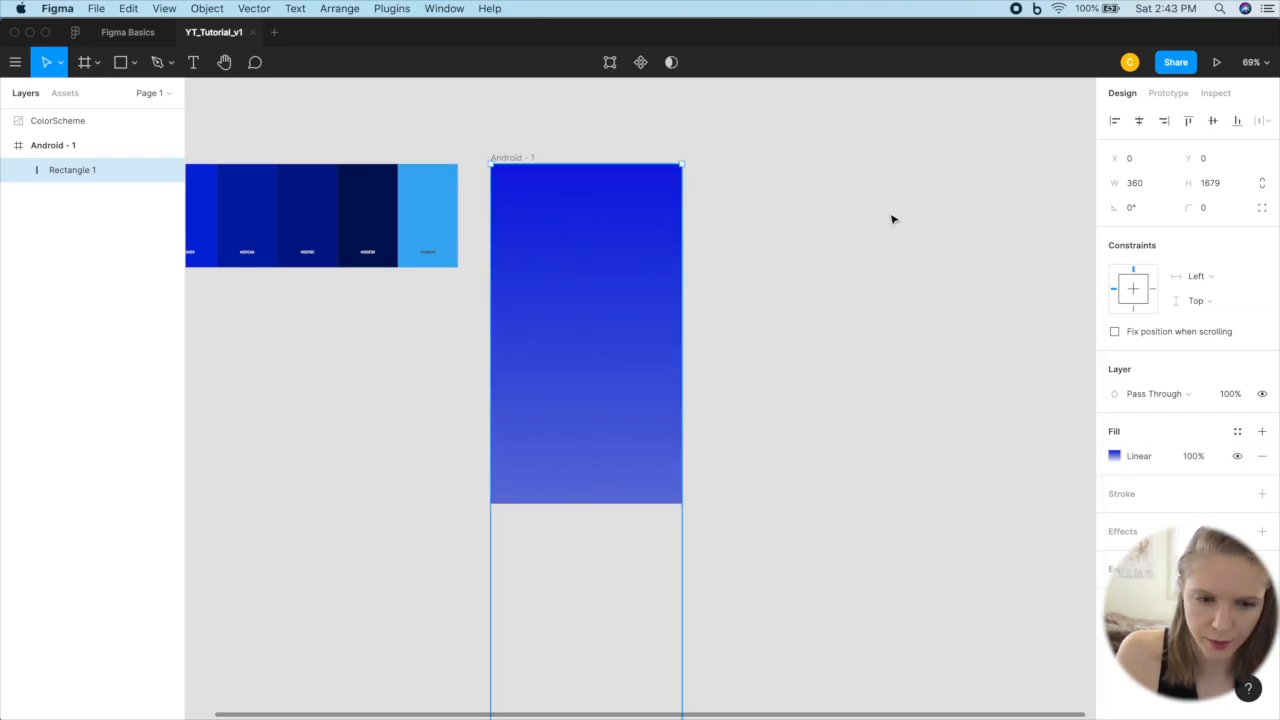
Step: Preview the Android frame as a prototype on the phone mockup and return to the design file
{"action": "left_click", "coordinate": [515, 159]}
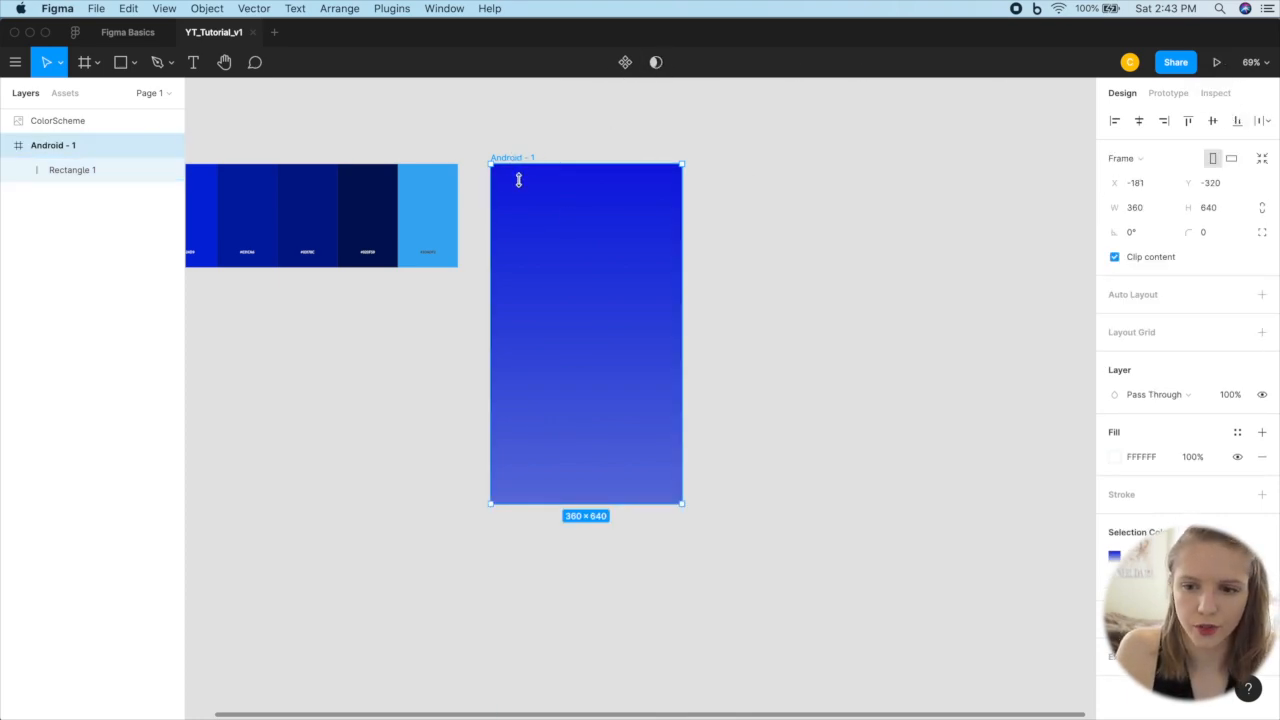
{"action": "left_click", "coordinate": [1216, 62]}
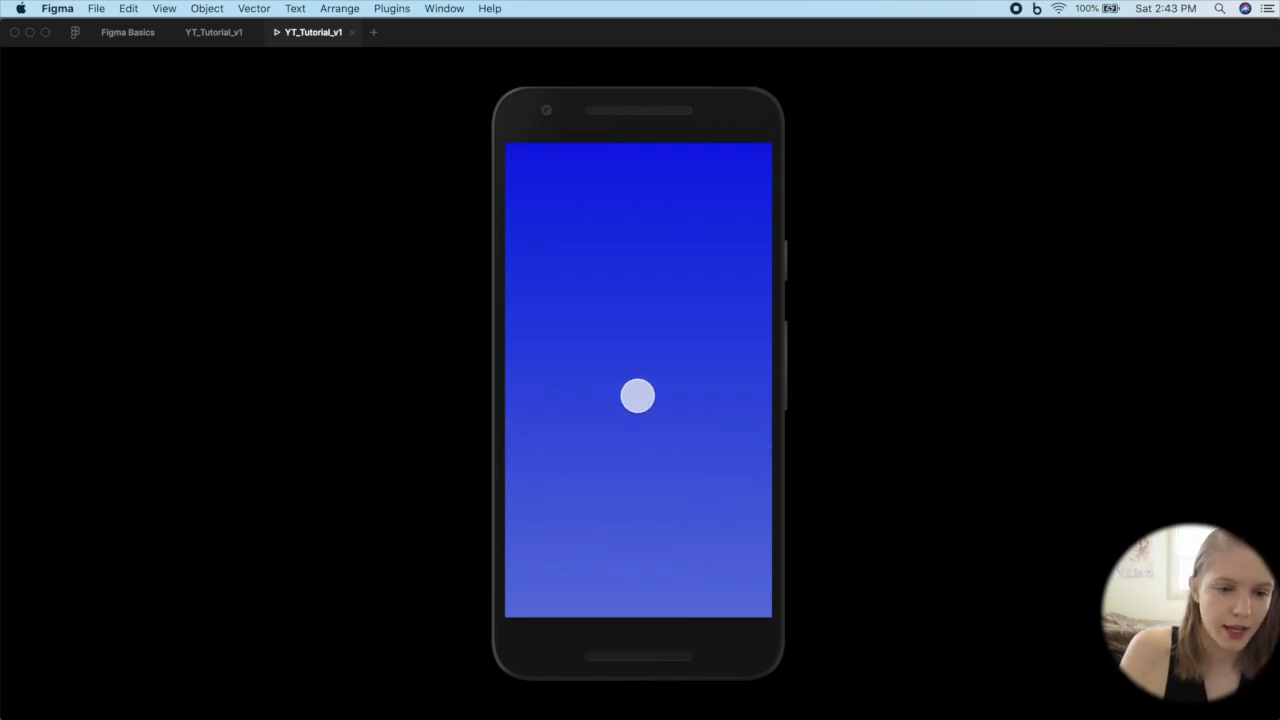
{"action": "left_click", "coordinate": [214, 32]}
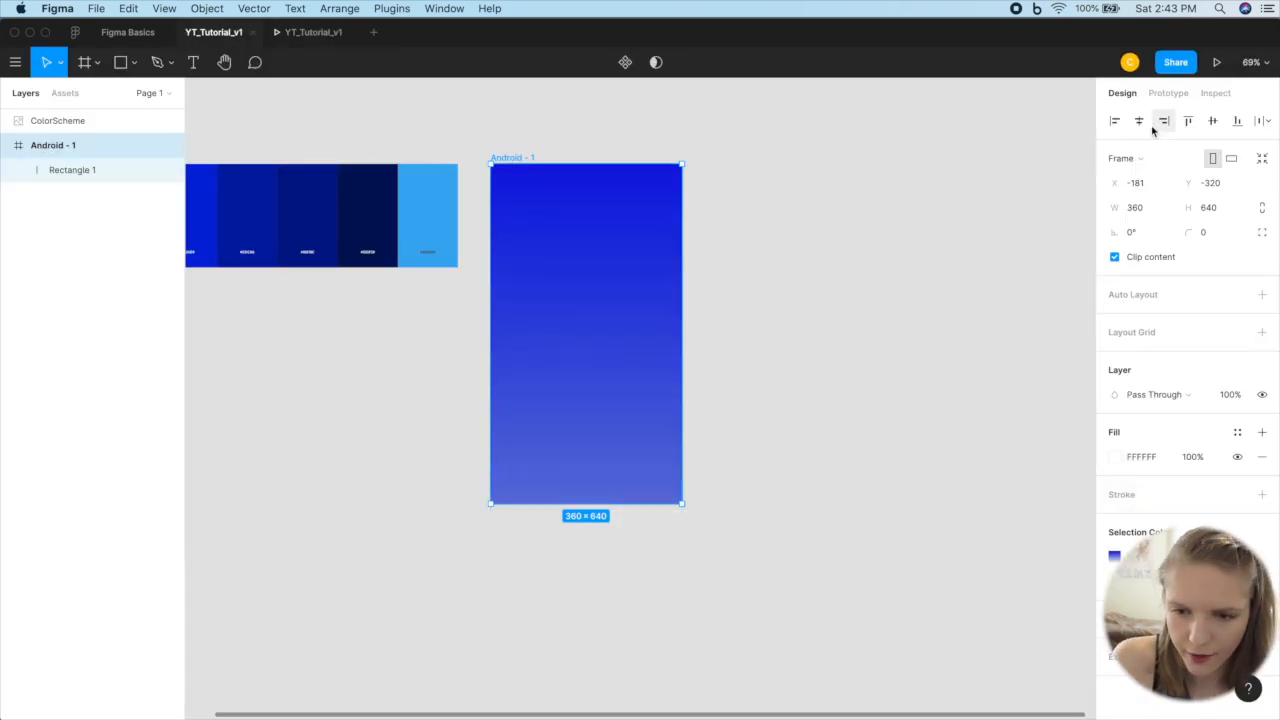
Step: Set the Android frame's prototype overflow behavior to Vertical Scrolling and deselect the frame
{"action": "left_click", "coordinate": [1170, 93]}
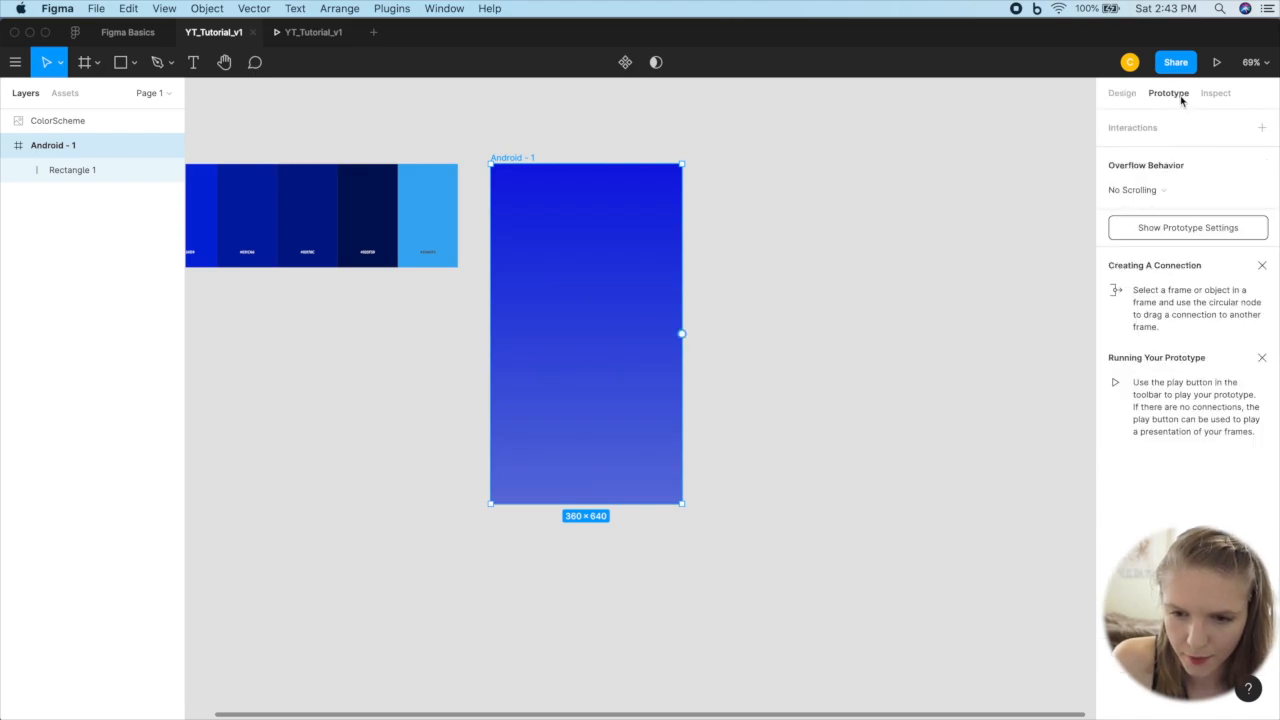
{"action": "left_click", "coordinate": [1135, 190]}
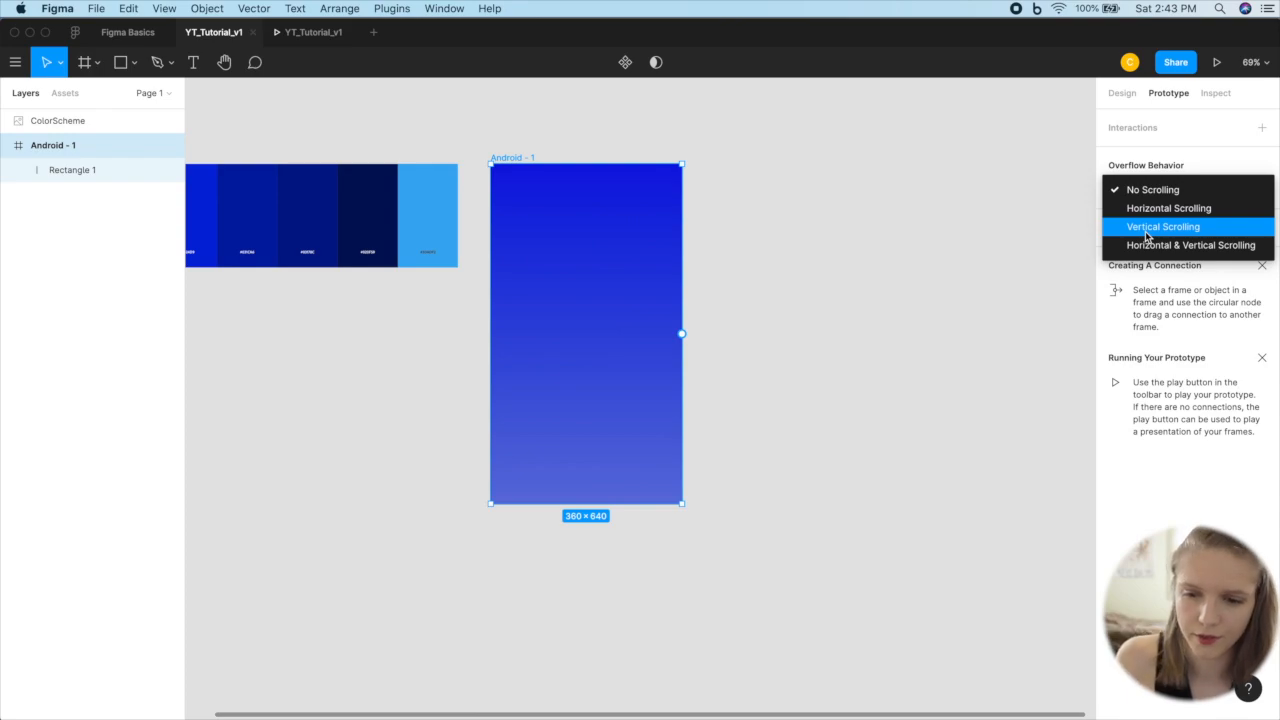
{"action": "left_click", "coordinate": [1147, 227]}
{"action": "left_click", "coordinate": [814, 163]}
Step: Test vertical scrolling of the gradient background in the prototype preview, and return to the design file
{"action": "left_click", "coordinate": [296, 35]}
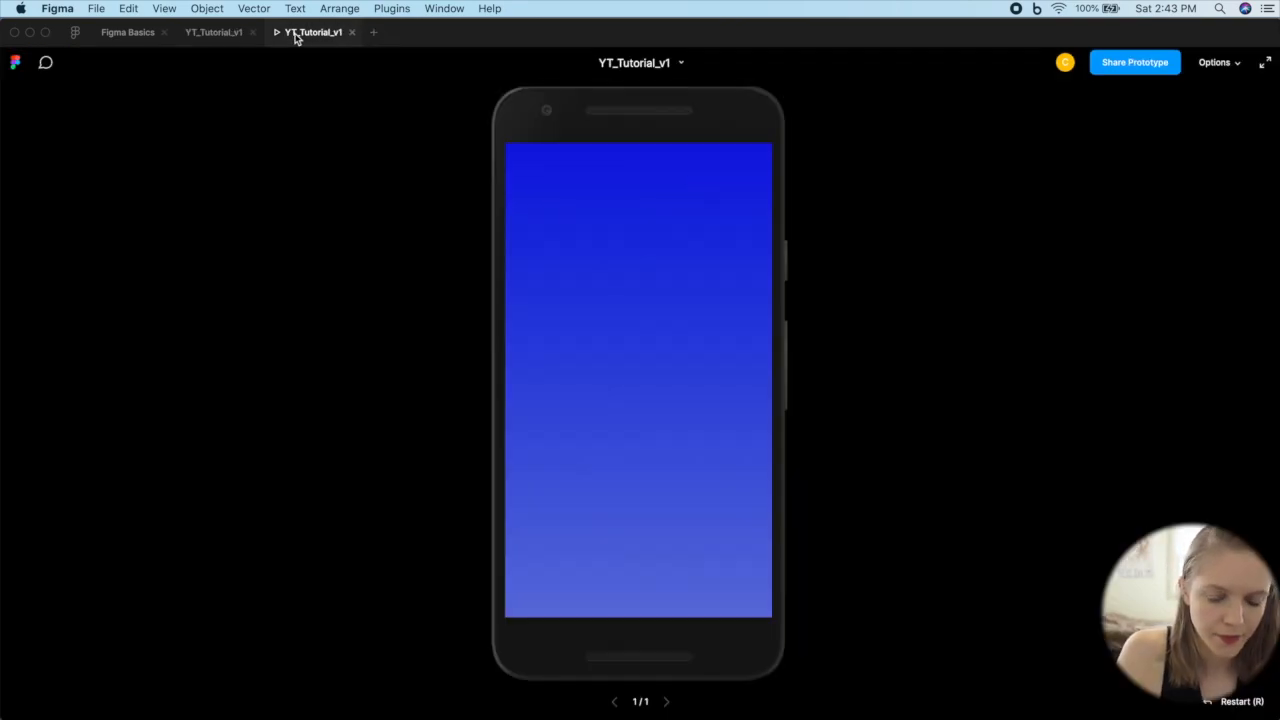
{"action": "scroll", "coordinate": [672, 308], "scroll_direction": "down", "scroll_amount": 10}
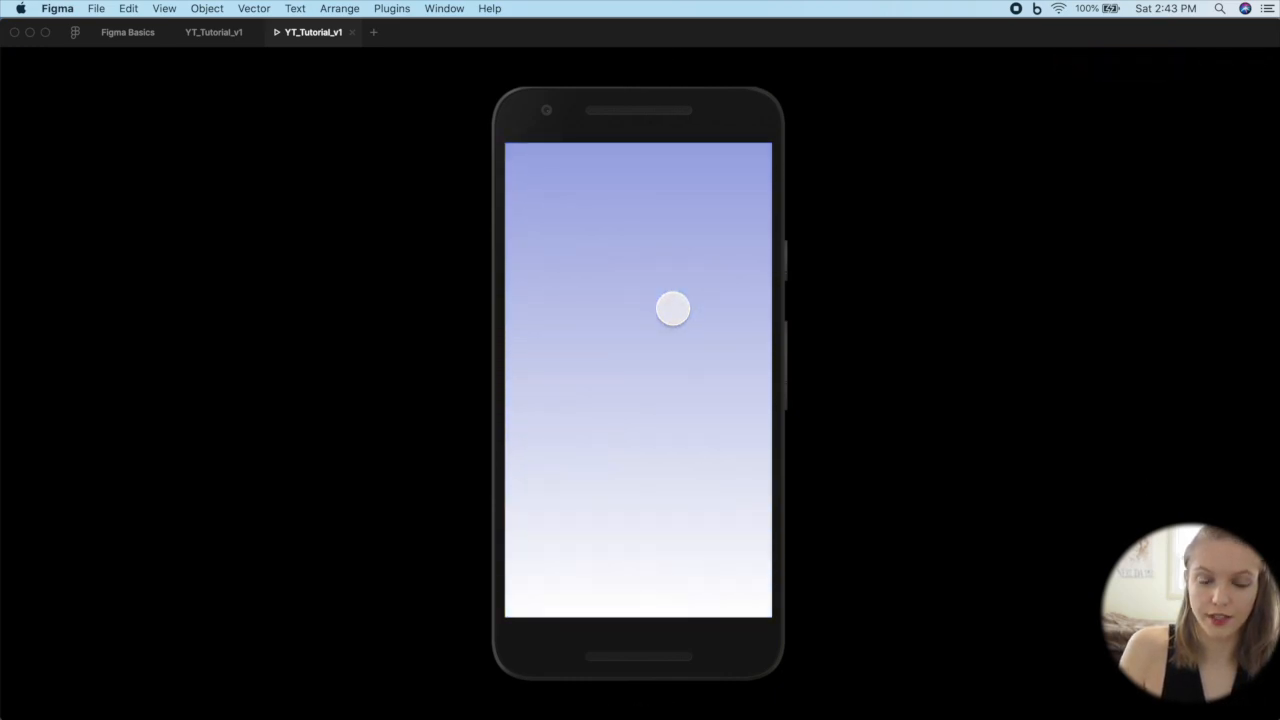
{"action": "scroll", "coordinate": [672, 308], "scroll_direction": "up", "scroll_amount": 10}
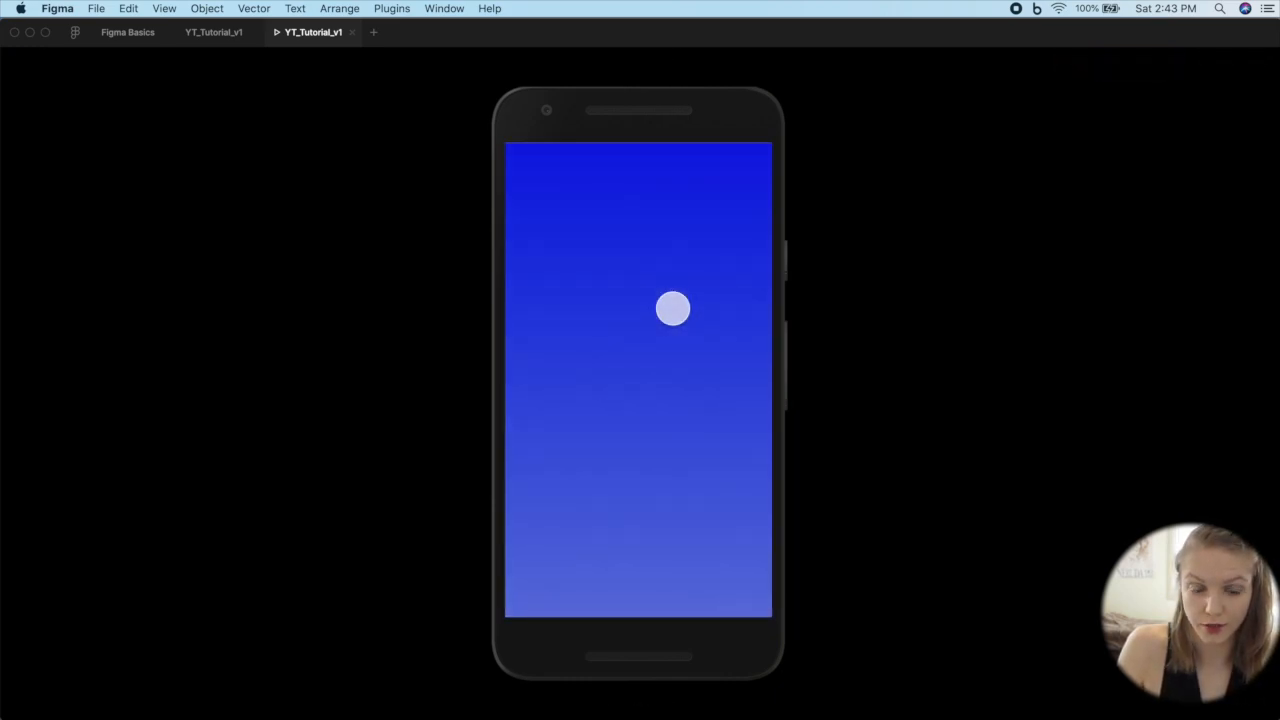
{"action": "scroll", "coordinate": [672, 308], "scroll_direction": "down", "scroll_amount": 5}
{"action": "scroll", "coordinate": [672, 308], "scroll_direction": "up", "scroll_amount": 5}
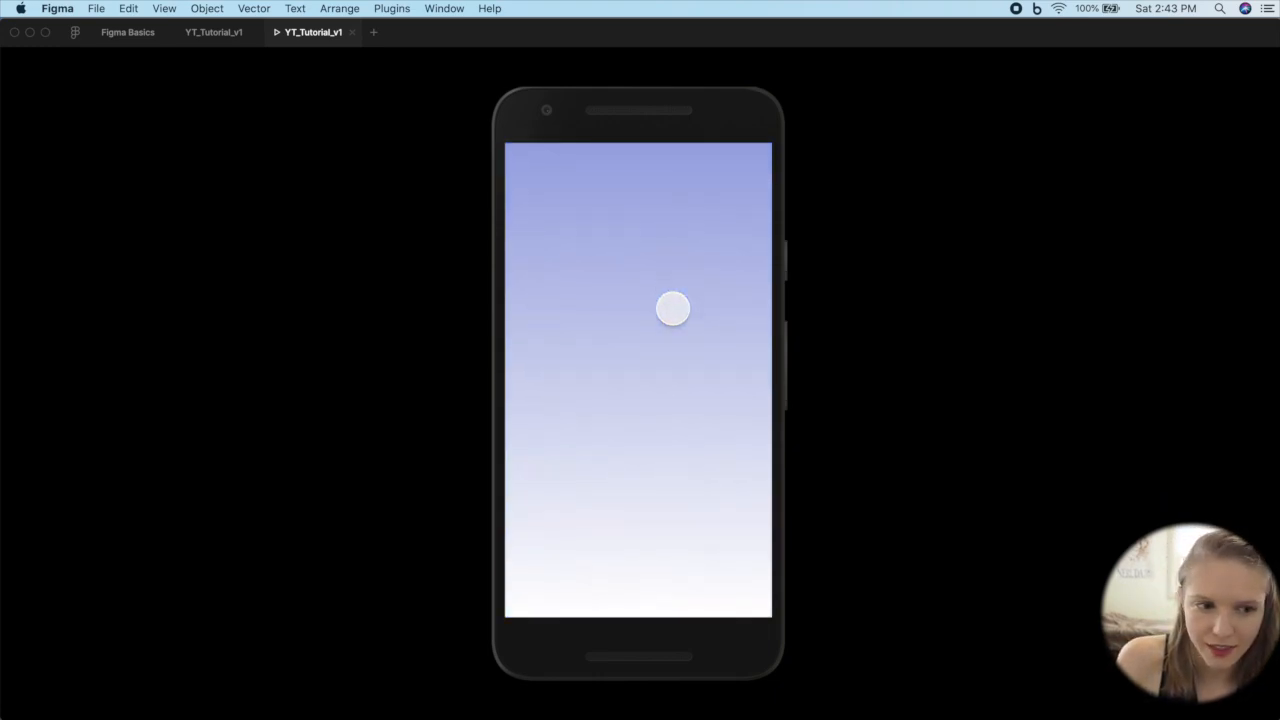
{"action": "left_click", "coordinate": [203, 35]}
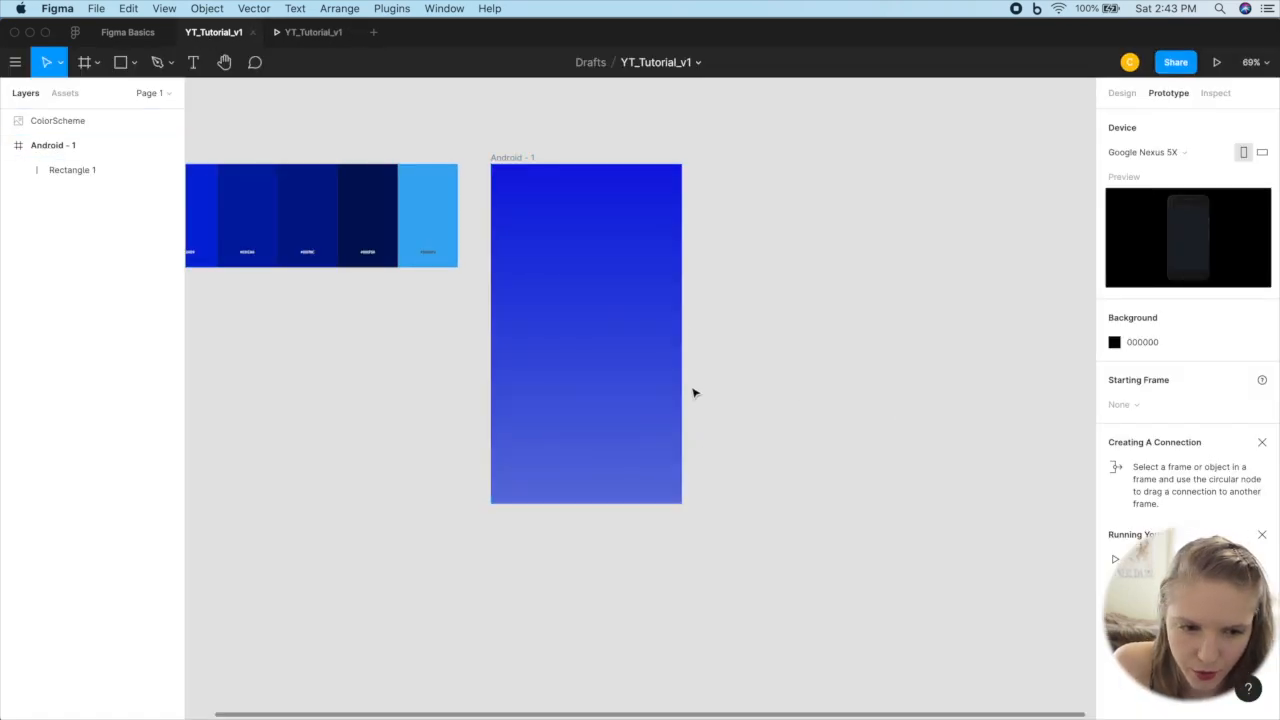
Step: Inspect the CSS of the gradient rectangle, highlighting its position and size properties
{"action": "left_click", "coordinate": [600, 309]}
{"action": "left_click", "coordinate": [40, 153]}
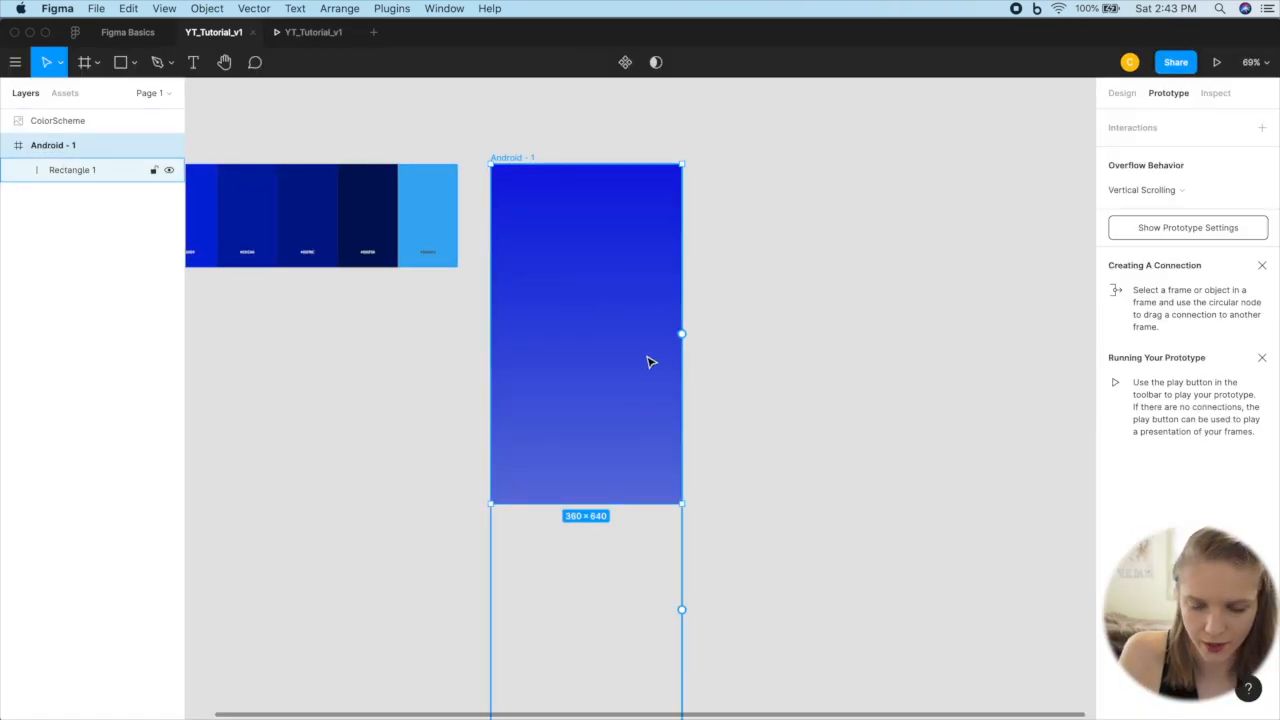
{"action": "left_click", "coordinate": [650, 360]}
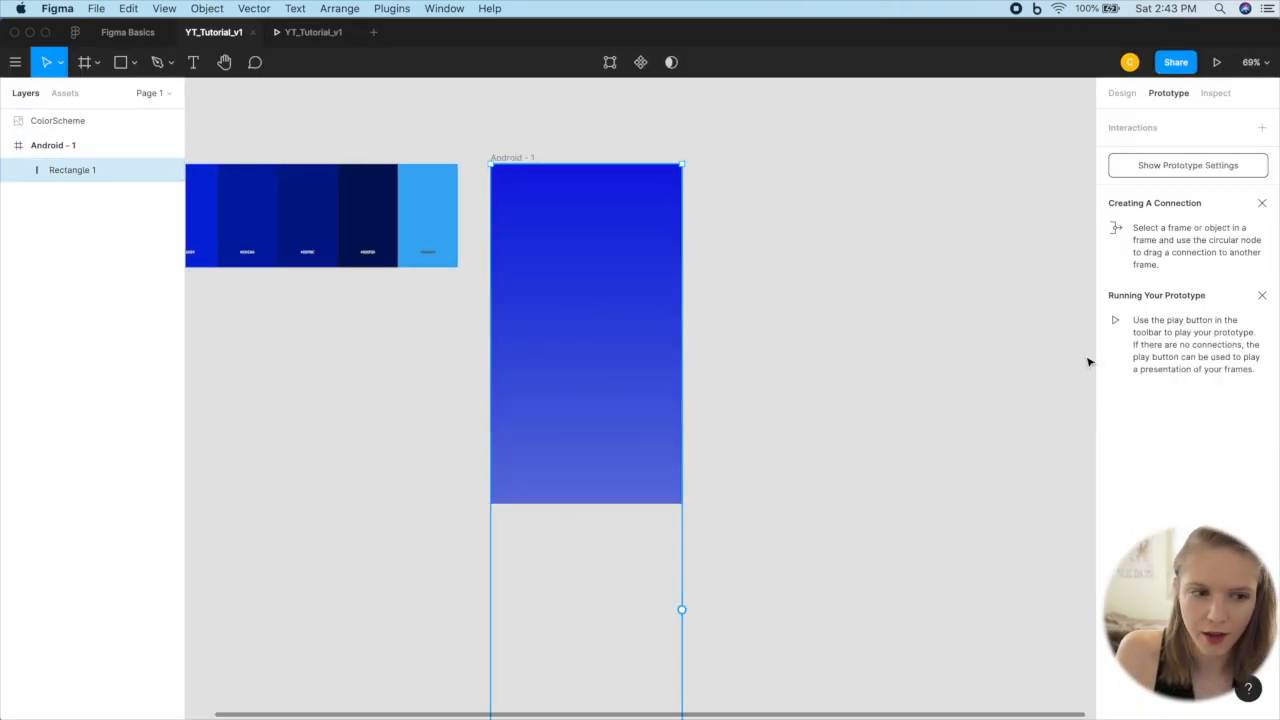
{"action": "left_click", "coordinate": [1215, 93]}
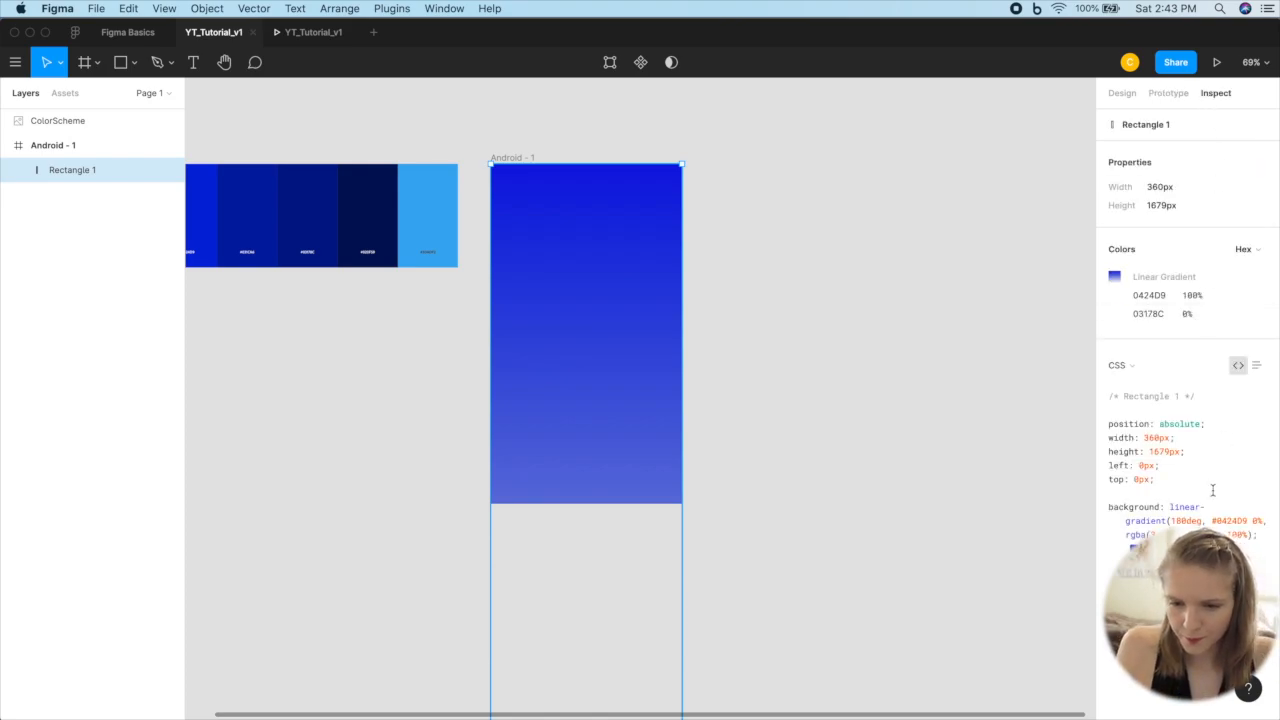
{"action": "left_click_drag", "start_coordinate": [1107, 424], "coordinate": [1181, 482]}
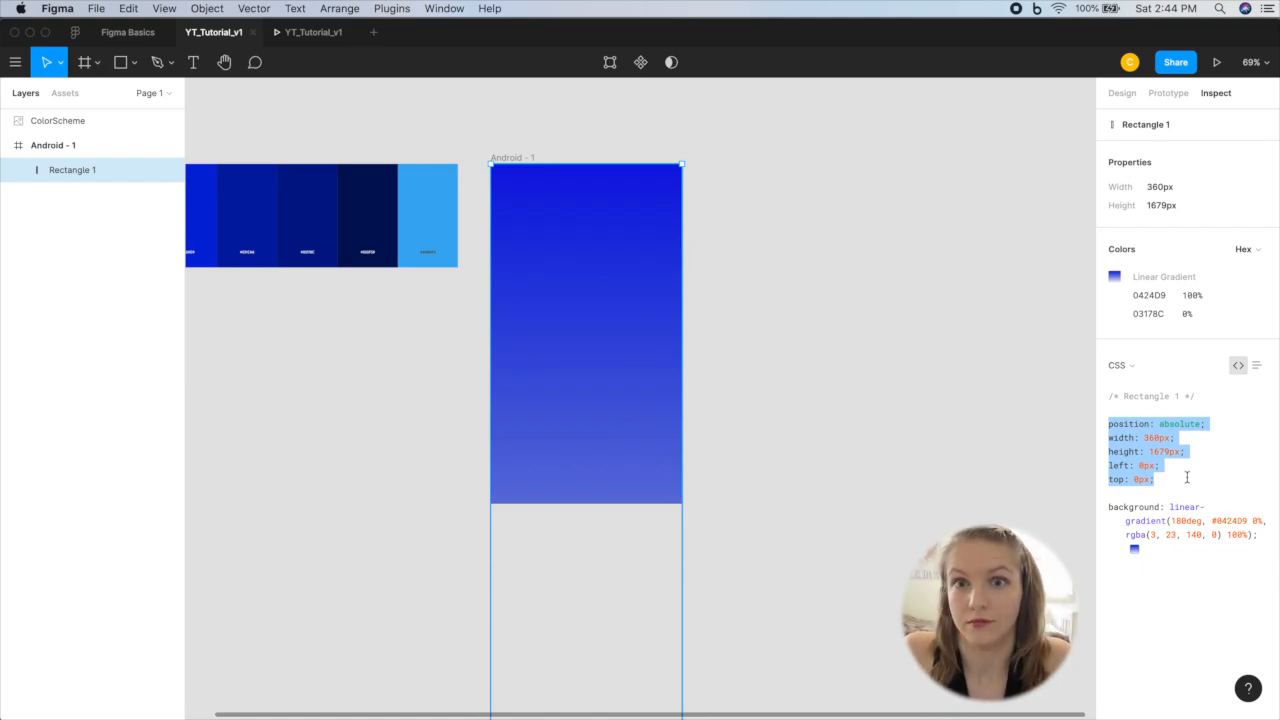
{"action": "left_click", "coordinate": [760, 377]}
Step: Draw a header rectangle across the full 360 width at the Android frame's top edge and make it about 69 tall
{"action": "left_click", "coordinate": [620, 316]}
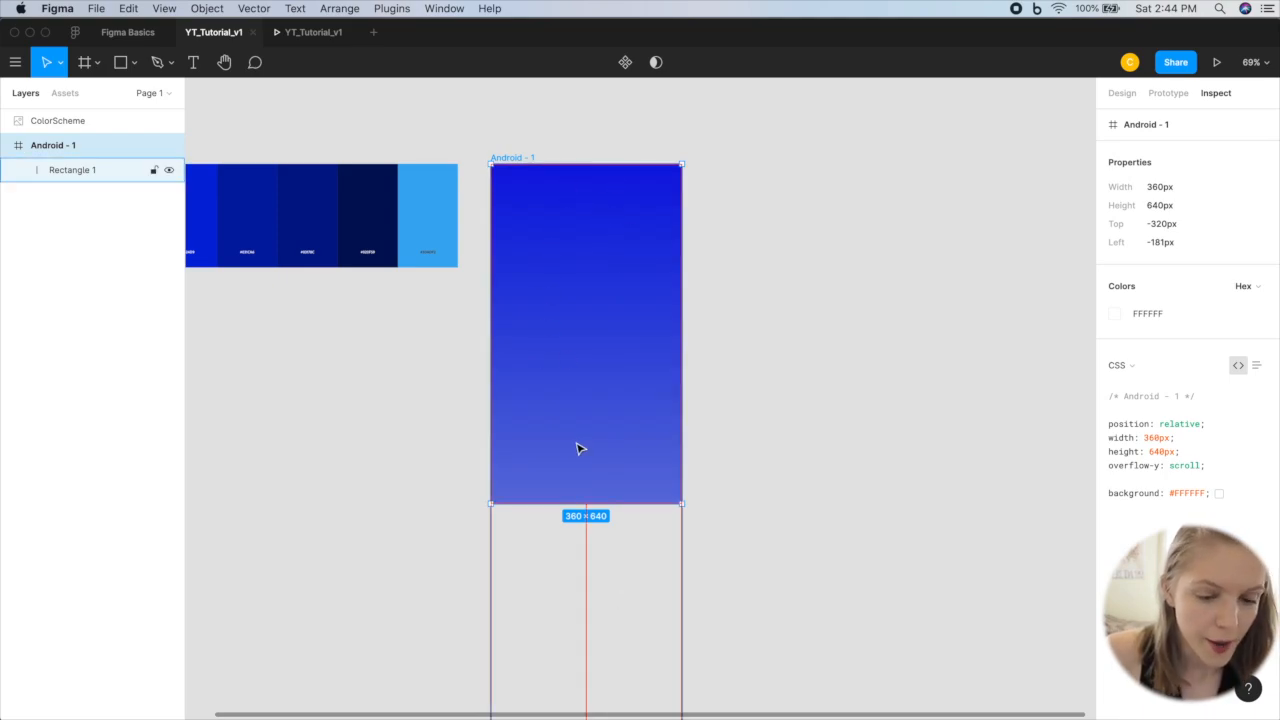
{"action": "key", "text": "r"}
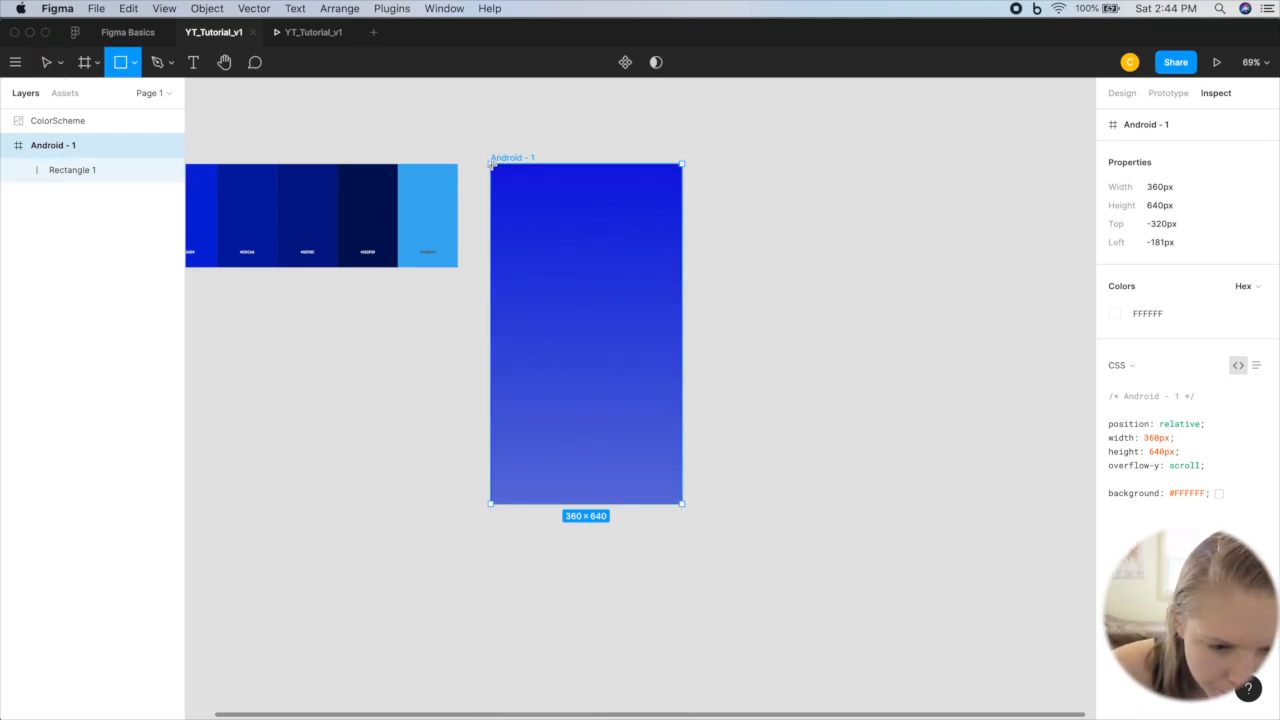
{"action": "left_click_drag", "start_coordinate": [491, 165], "coordinate": [683, 200]}
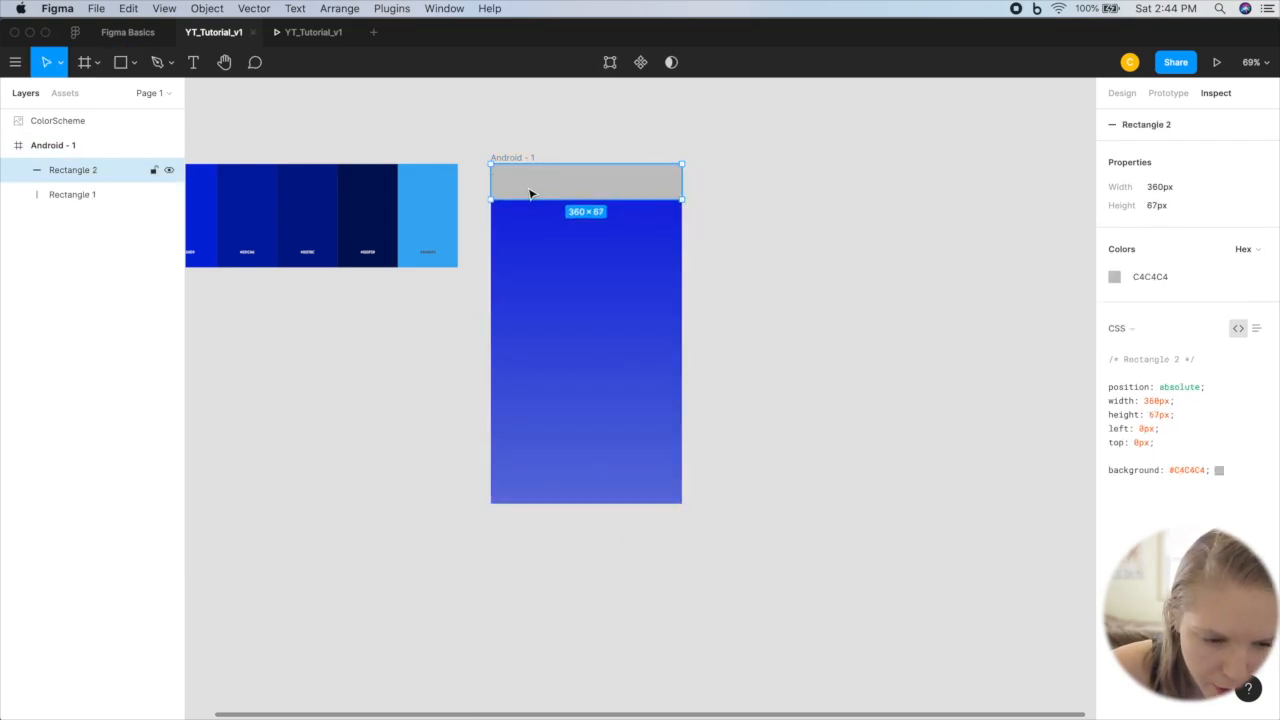
{"action": "key", "text": "alt"}
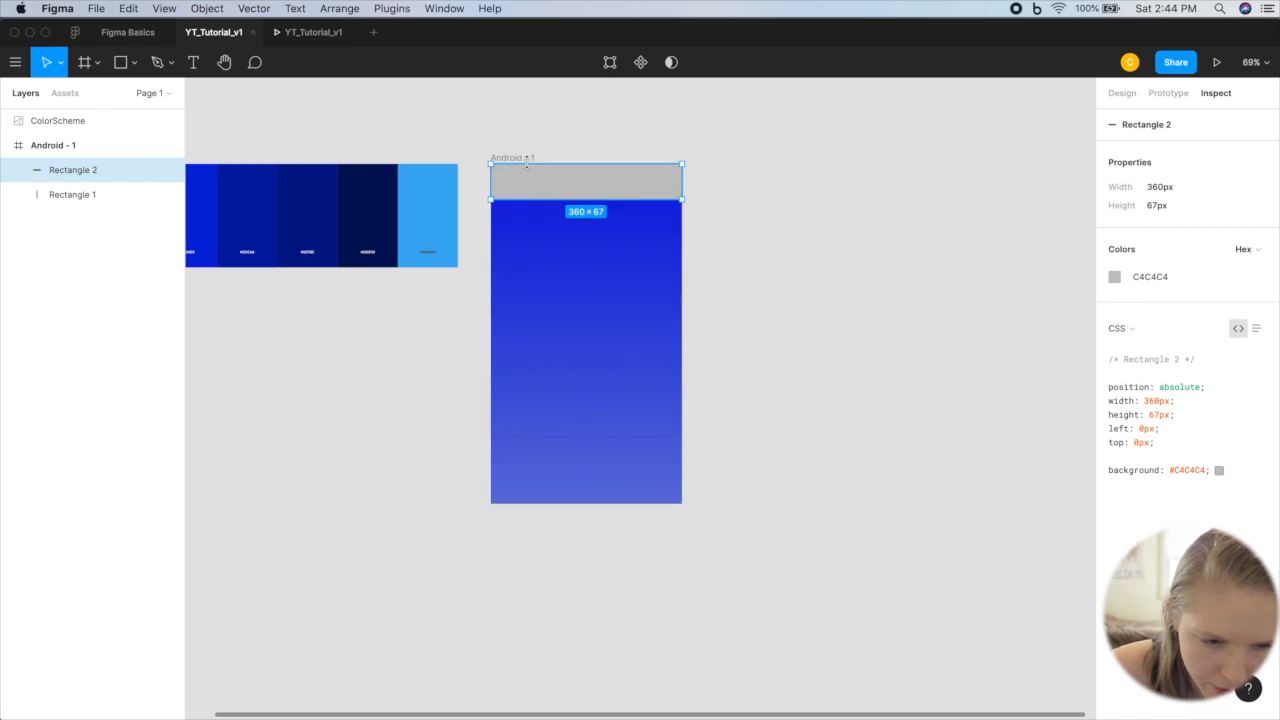
{"action": "left_click_drag", "start_coordinate": [524, 201], "coordinate": [525, 203]}
{"action": "scroll", "coordinate": [697, 197], "scroll_direction": "up", "scroll_amount": 5}
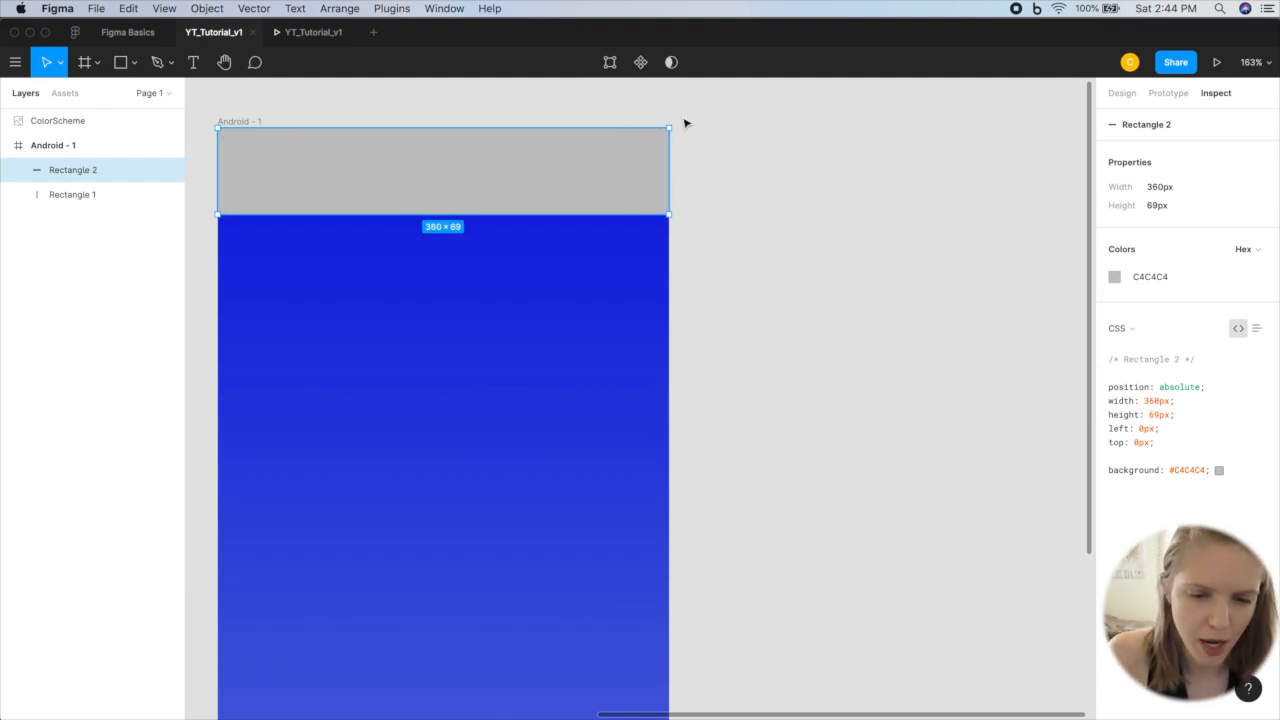
{"action": "scroll", "coordinate": [213, 118], "scroll_direction": "up", "scroll_amount": 5}
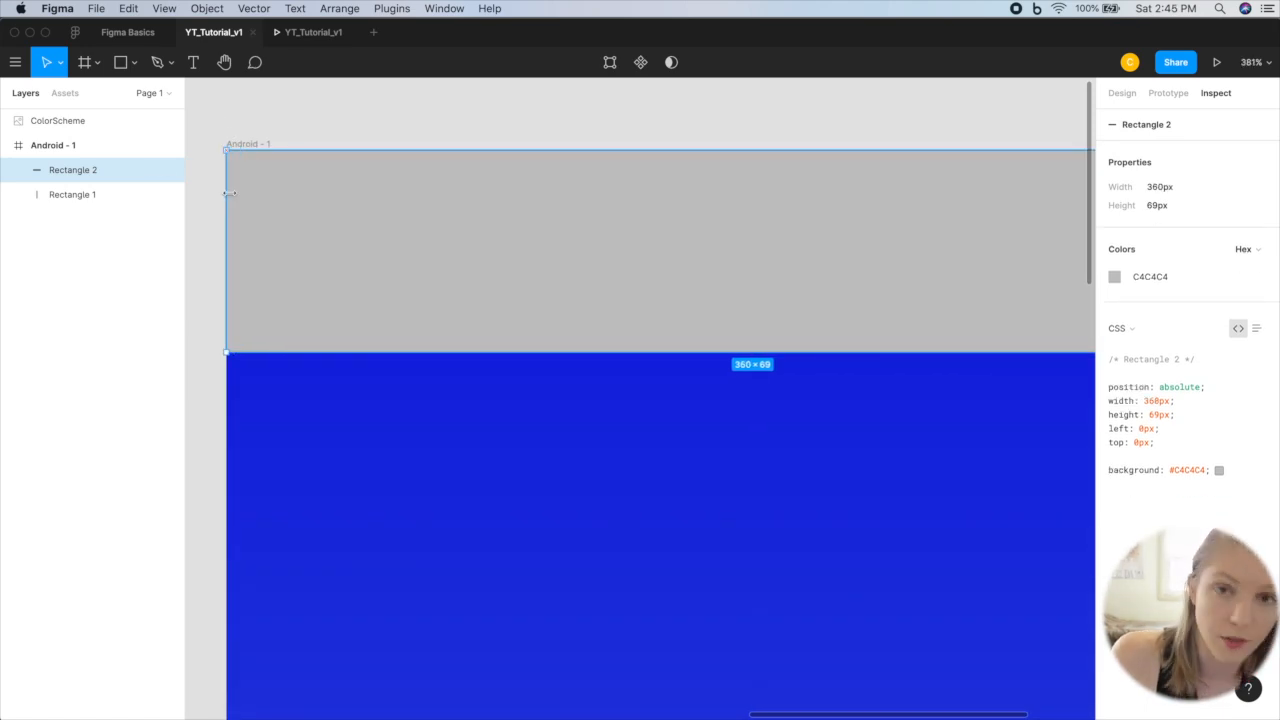
{"action": "scroll", "coordinate": [423, 246], "scroll_direction": "down", "scroll_amount": 6}
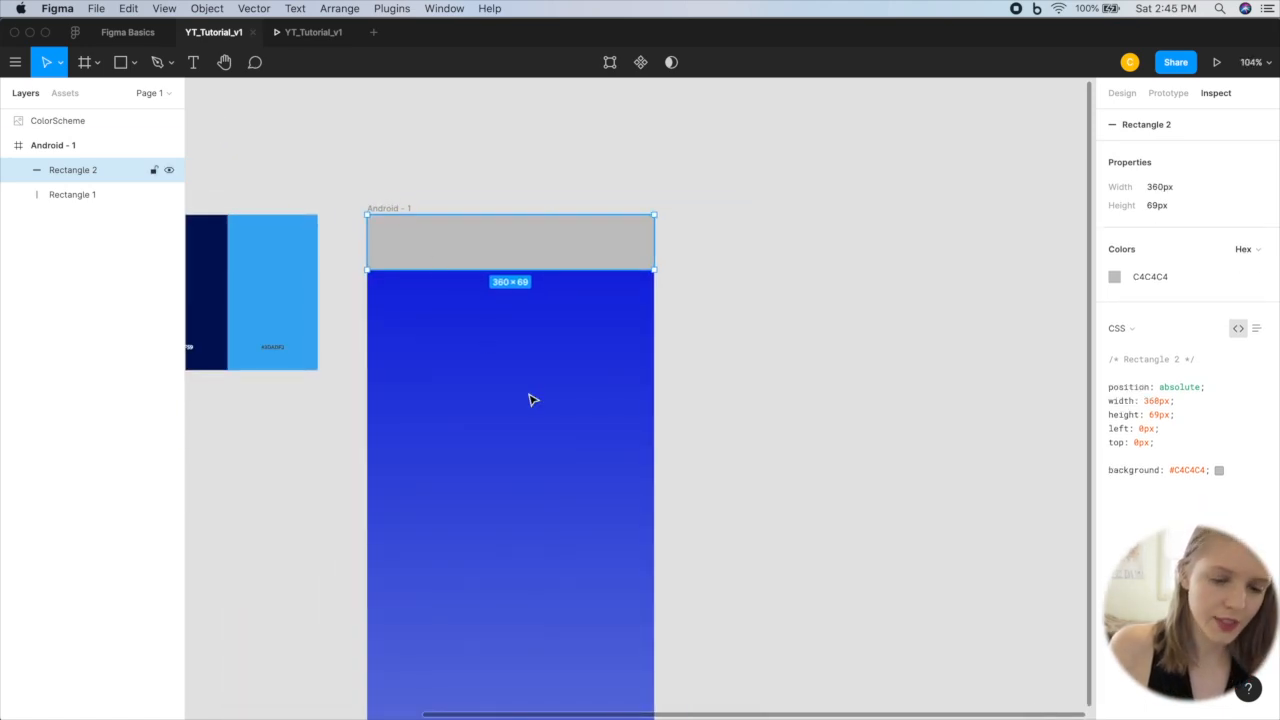
Step: Set the header rectangle's fill to the color scheme's light blue, 3DADF2
{"action": "scroll", "coordinate": [540, 250], "scroll_direction": "down", "scroll_amount": 1}
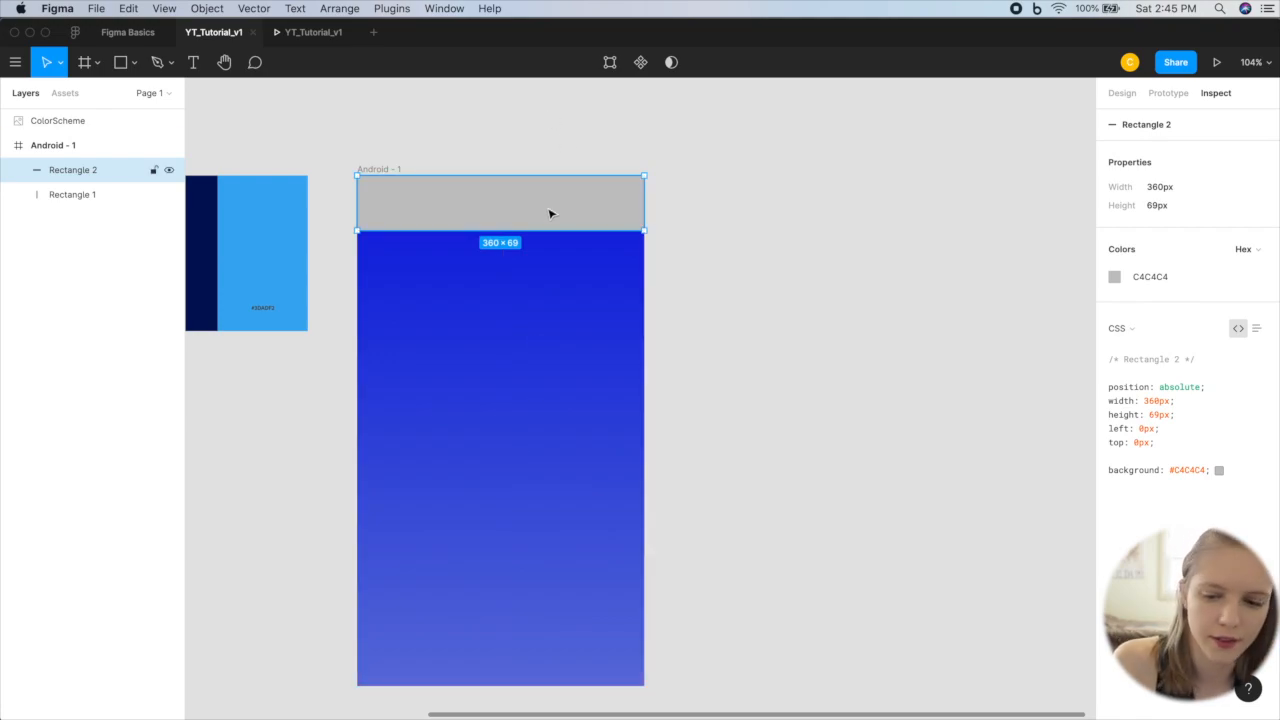
{"action": "left_click", "coordinate": [1114, 280]}
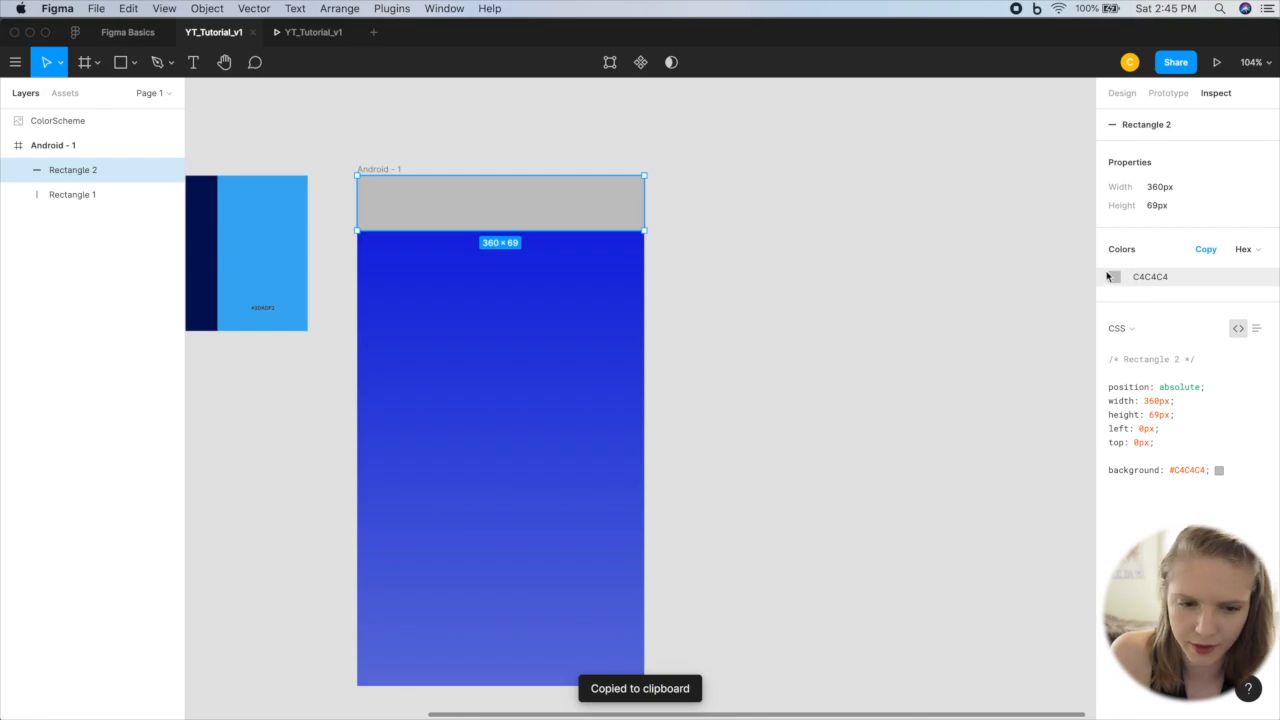
{"action": "left_click", "coordinate": [1122, 93]}
{"action": "left_click", "coordinate": [1115, 456]}
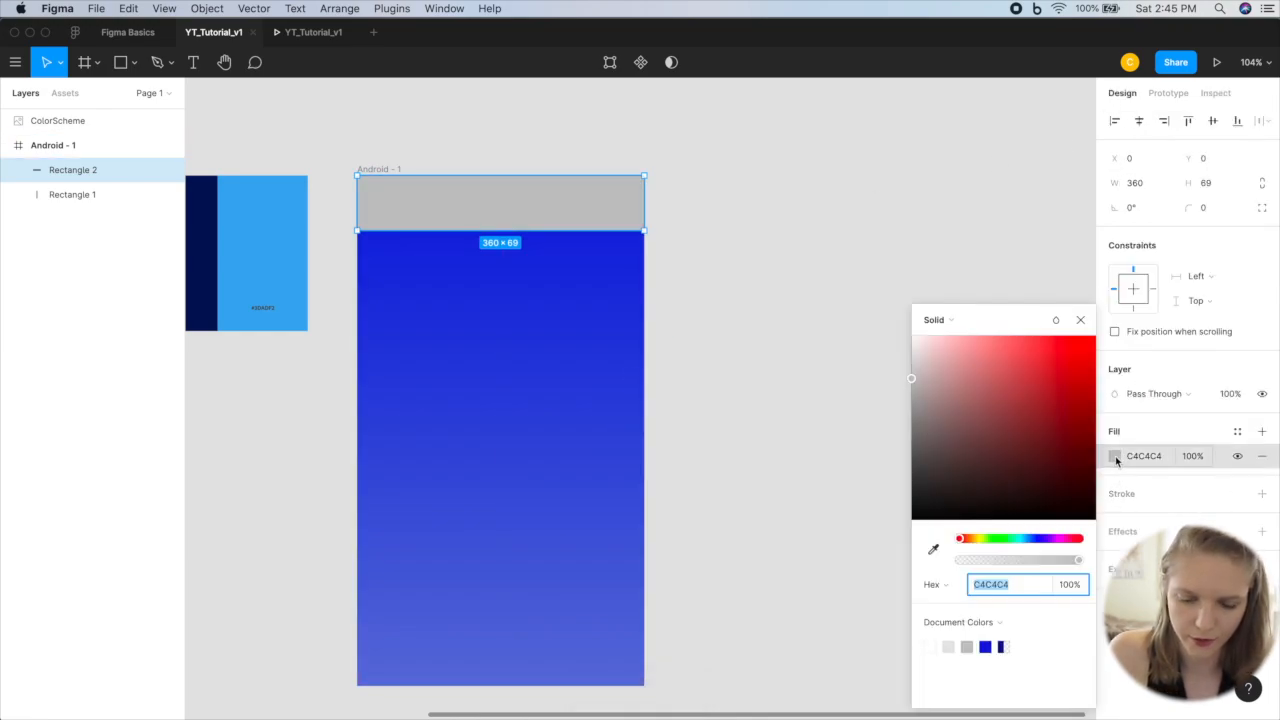
{"action": "scroll", "coordinate": [477, 326], "scroll_direction": "left", "scroll_amount": 1}
{"action": "scroll", "coordinate": [477, 326], "scroll_direction": "left", "scroll_amount": 5}
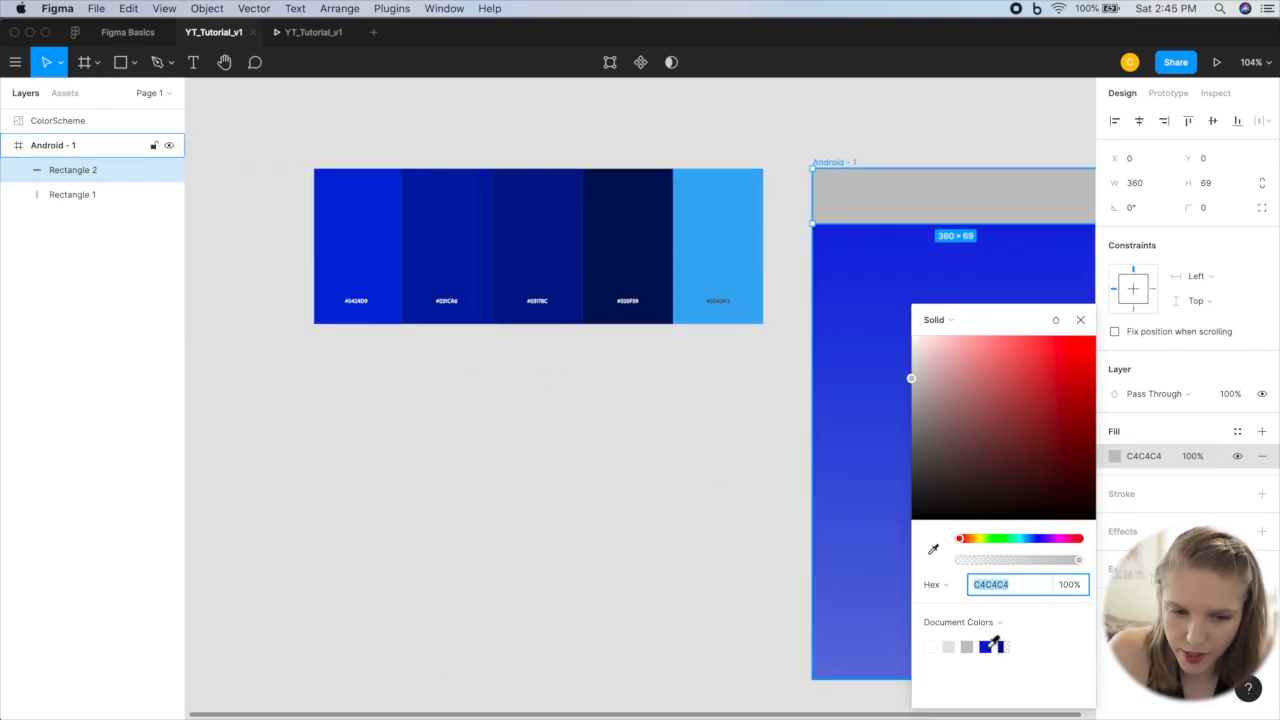
{"action": "scroll", "coordinate": [789, 294], "scroll_direction": "up", "scroll_amount": 10}
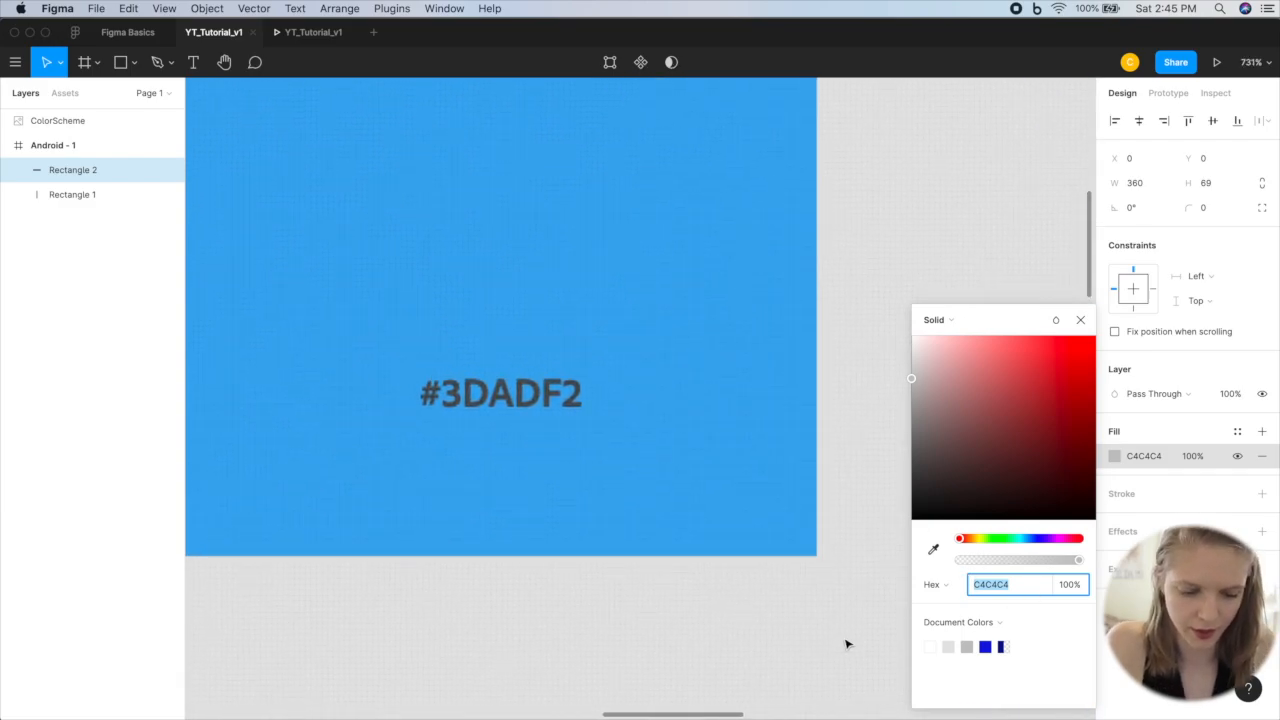
{"action": "type", "text": "3DADF2"}
{"action": "key", "text": "Return"}
{"action": "scroll", "coordinate": [454, 574], "scroll_direction": "down", "scroll_amount": 10}
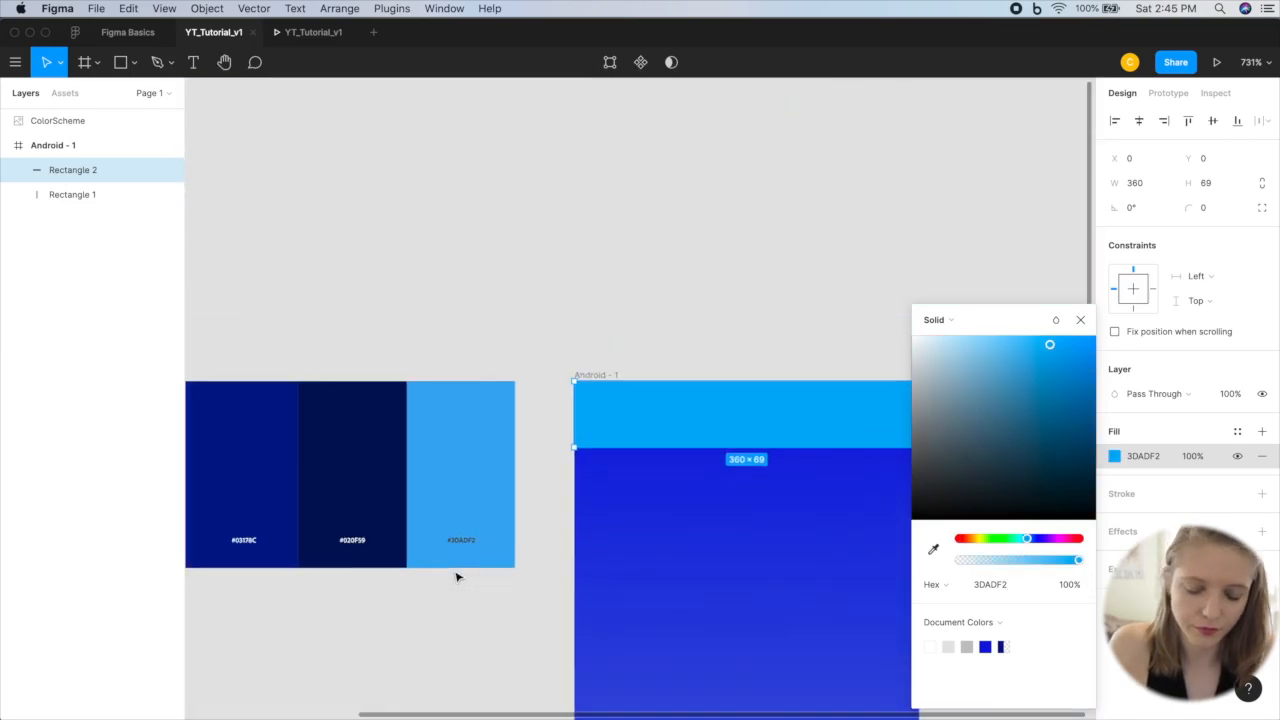
{"action": "scroll", "coordinate": [748, 530], "scroll_direction": "down", "scroll_amount": 2}
{"action": "scroll", "coordinate": [749, 529], "scroll_direction": "down", "scroll_amount": 2}
{"action": "scroll", "coordinate": [749, 529], "scroll_direction": "right", "scroll_amount": 2}
{"action": "scroll", "coordinate": [951, 251], "scroll_direction": "left", "scroll_amount": 5}
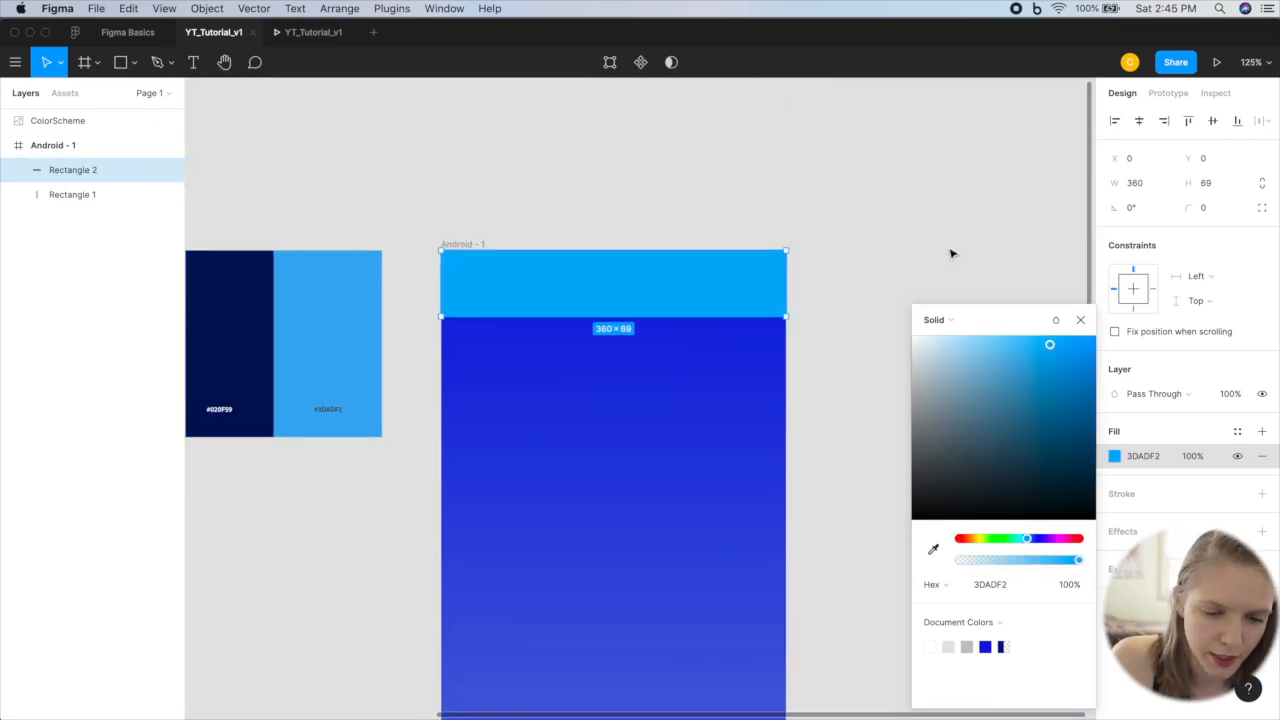
Step: Set the header rectangle's fill to the color scheme's dark navy, 020F59, and deselect the rectangle
{"action": "scroll", "coordinate": [666, 266], "scroll_direction": "left", "scroll_amount": 5}
{"action": "scroll", "coordinate": [694, 331], "scroll_direction": "up", "scroll_amount": 6}
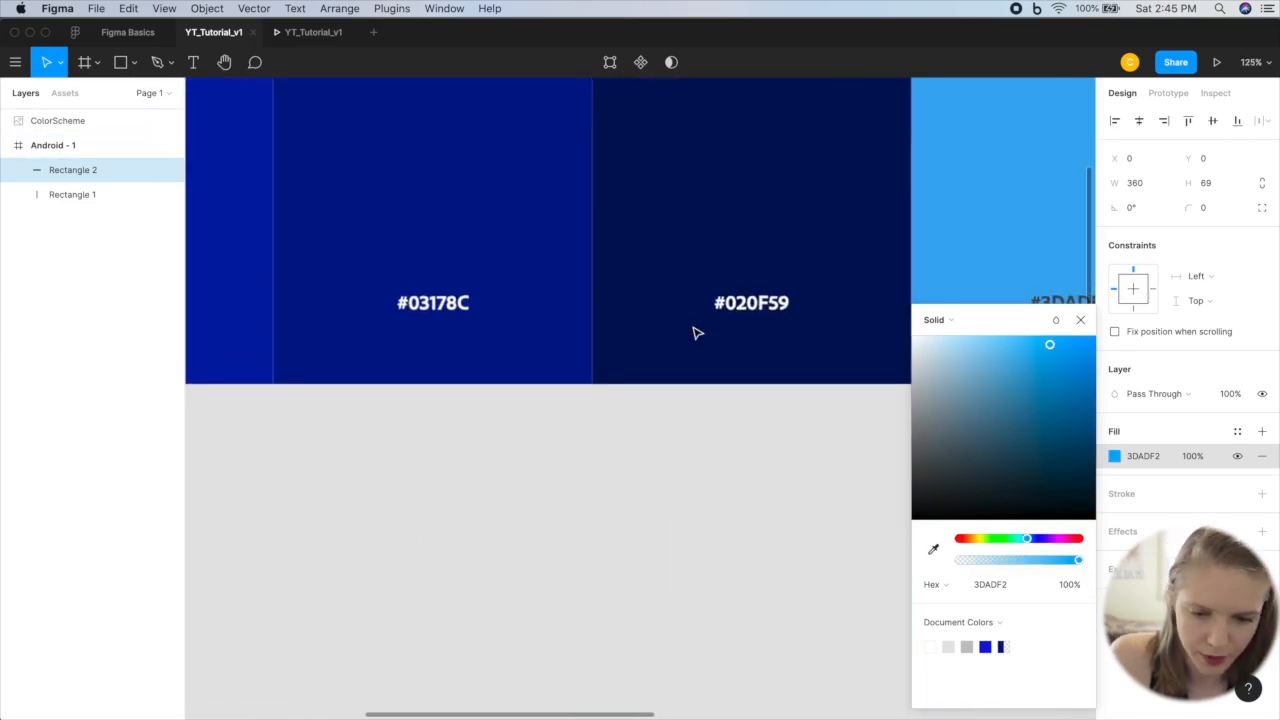
{"action": "scroll", "coordinate": [694, 331], "scroll_direction": "down", "scroll_amount": 2}
{"action": "left_click", "coordinate": [997, 588]}
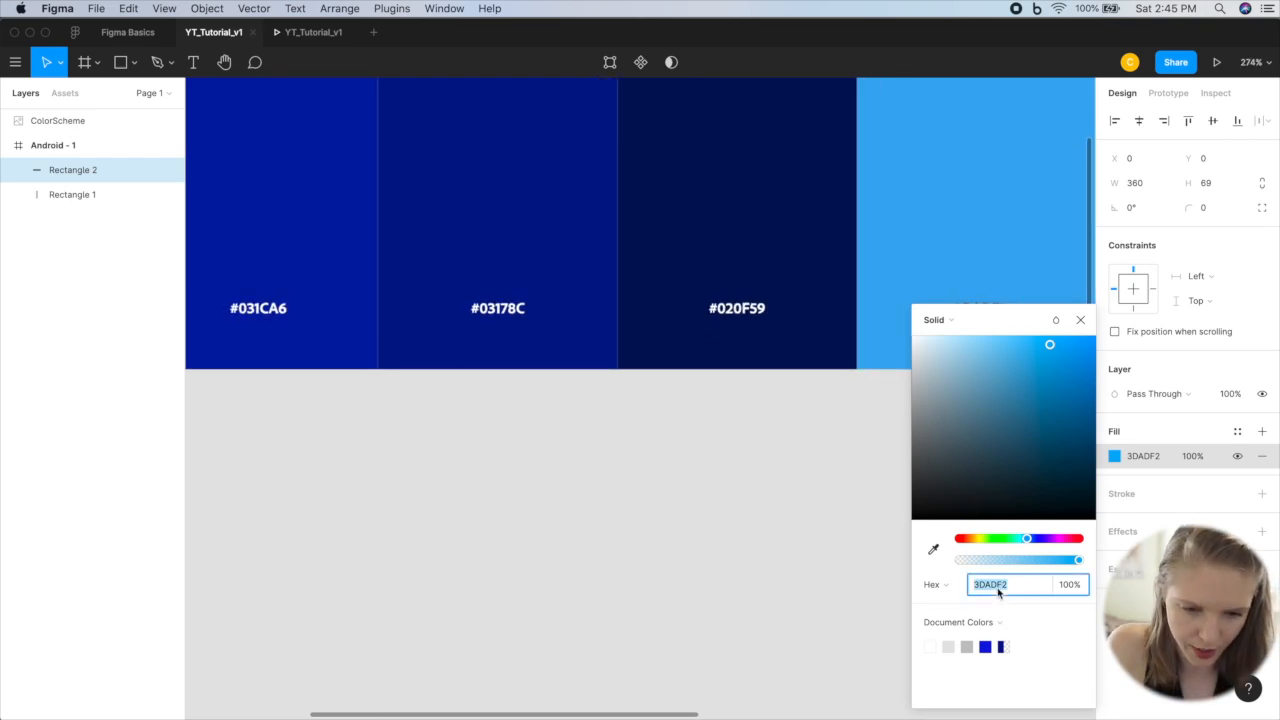
{"action": "type", "text": "020"}
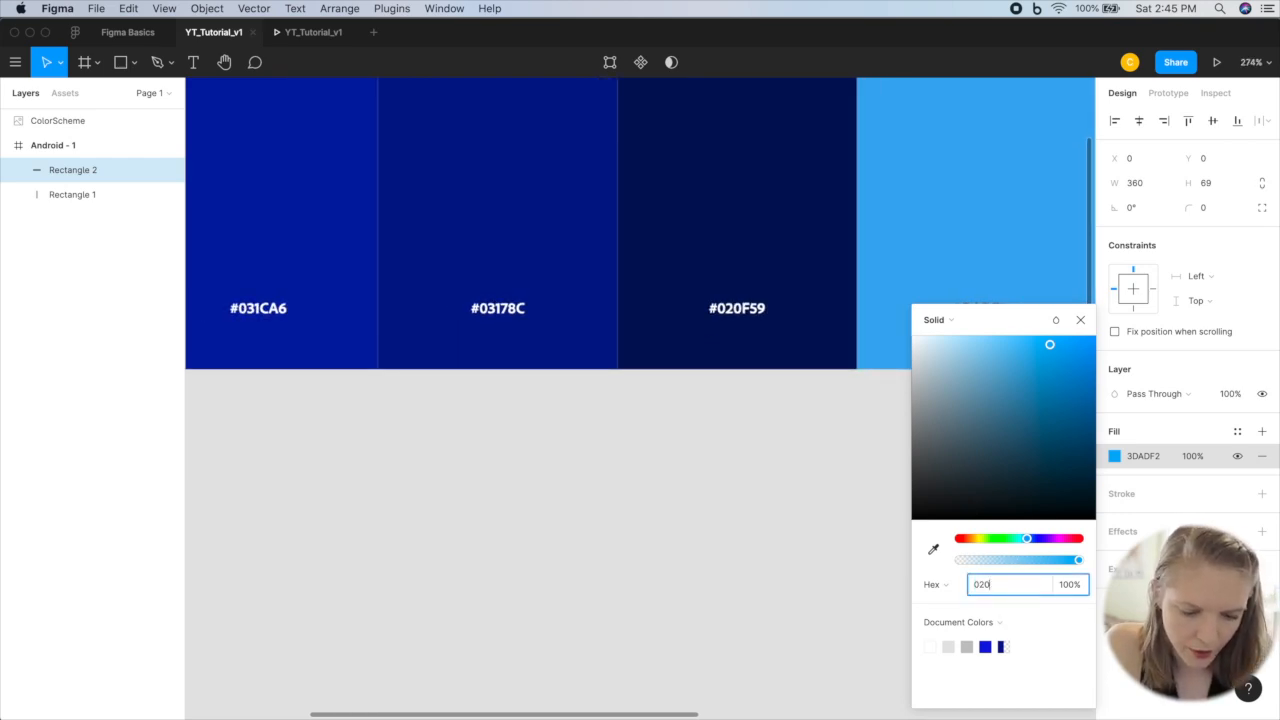
{"action": "type", "text": "F59"}
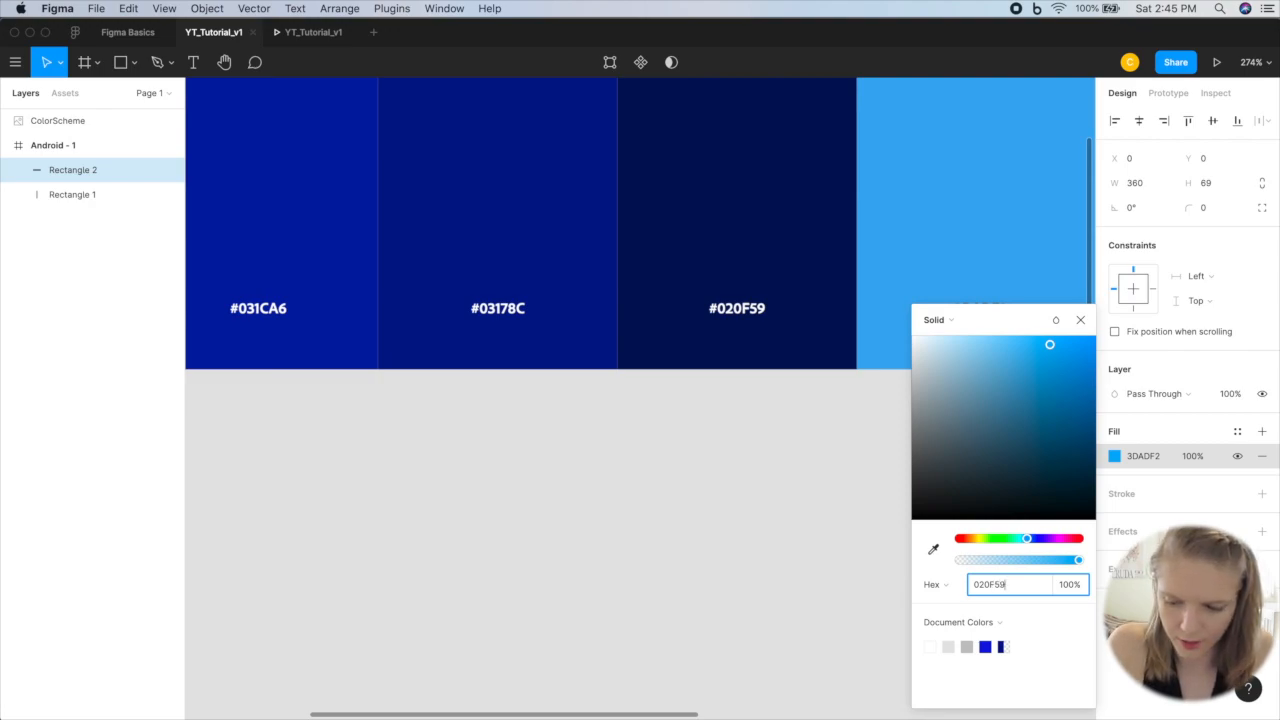
{"action": "key", "text": "Return"}
{"action": "scroll", "coordinate": [800, 524], "scroll_direction": "right", "scroll_amount": 5}
{"action": "scroll", "coordinate": [793, 527], "scroll_direction": "down", "scroll_amount": 5}
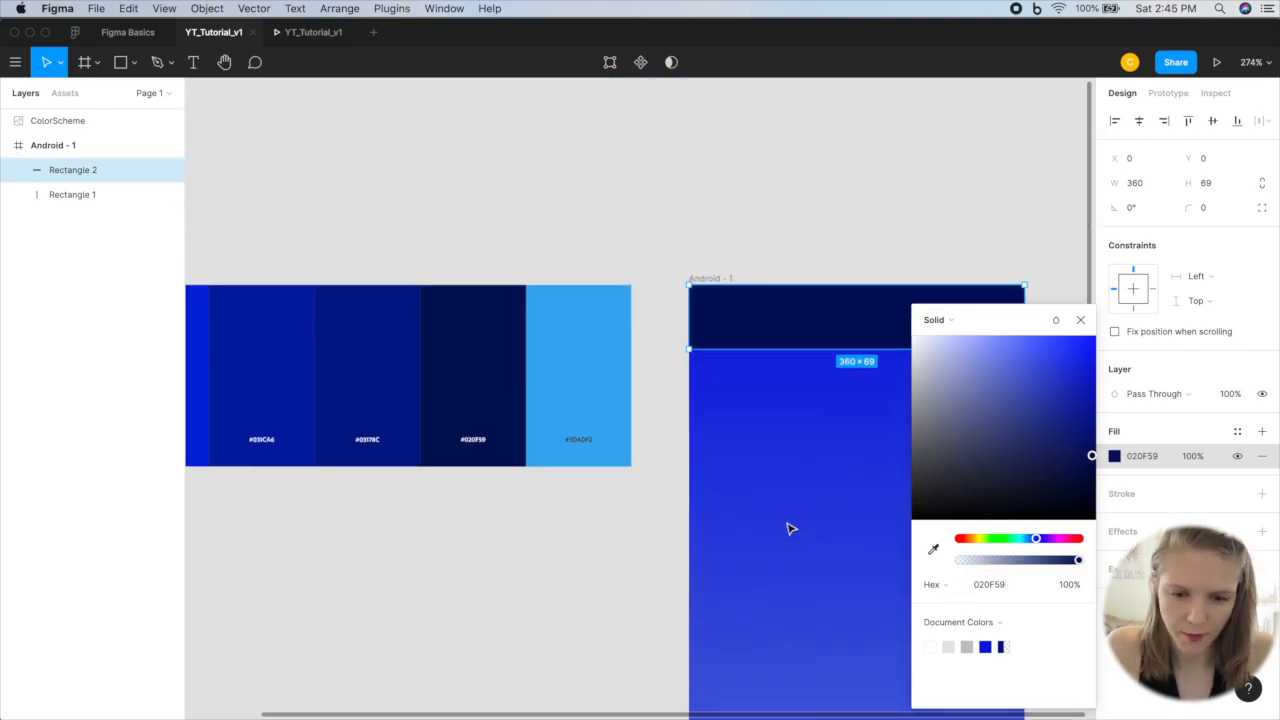
{"action": "scroll", "coordinate": [789, 528], "scroll_direction": "right", "scroll_amount": 4}
{"action": "left_click", "coordinate": [1081, 321]}
{"action": "left_click", "coordinate": [780, 383]}
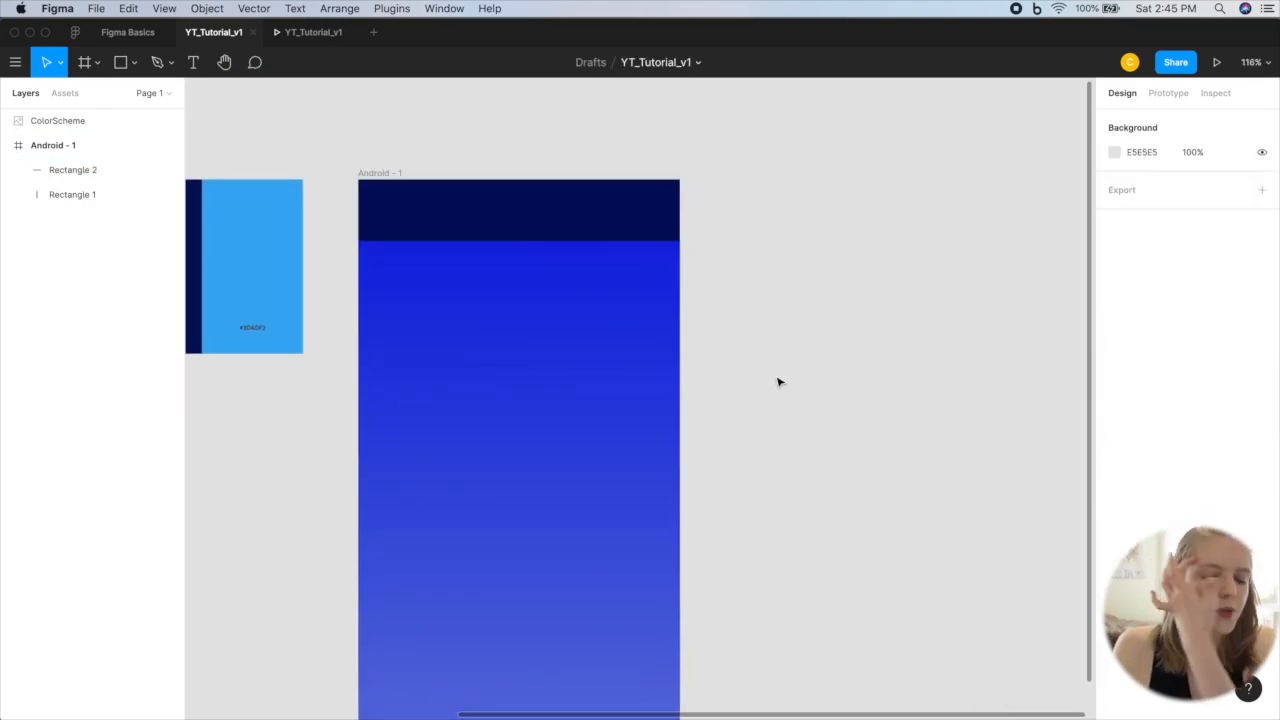
Step: Rename the header rectangle's layer as Navbar
{"action": "left_click", "coordinate": [543, 203]}
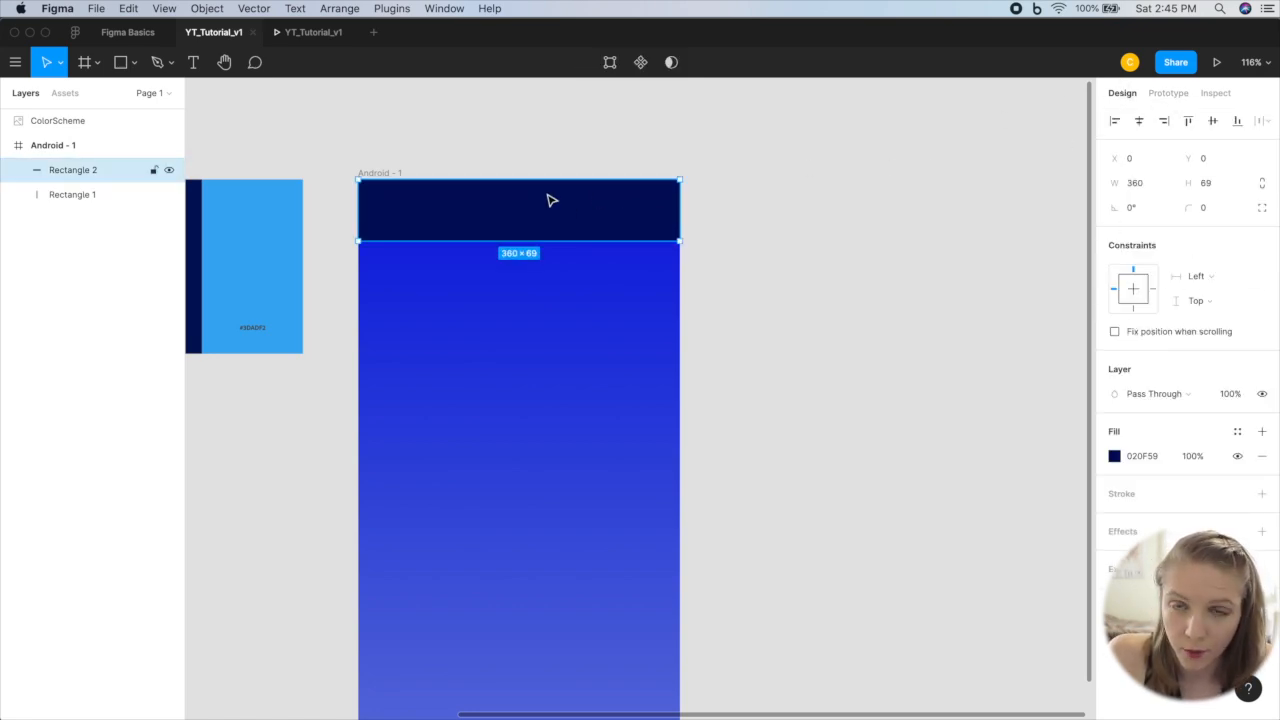
{"action": "double_click", "coordinate": [73, 171]}
{"action": "type", "text": "Navbar"}
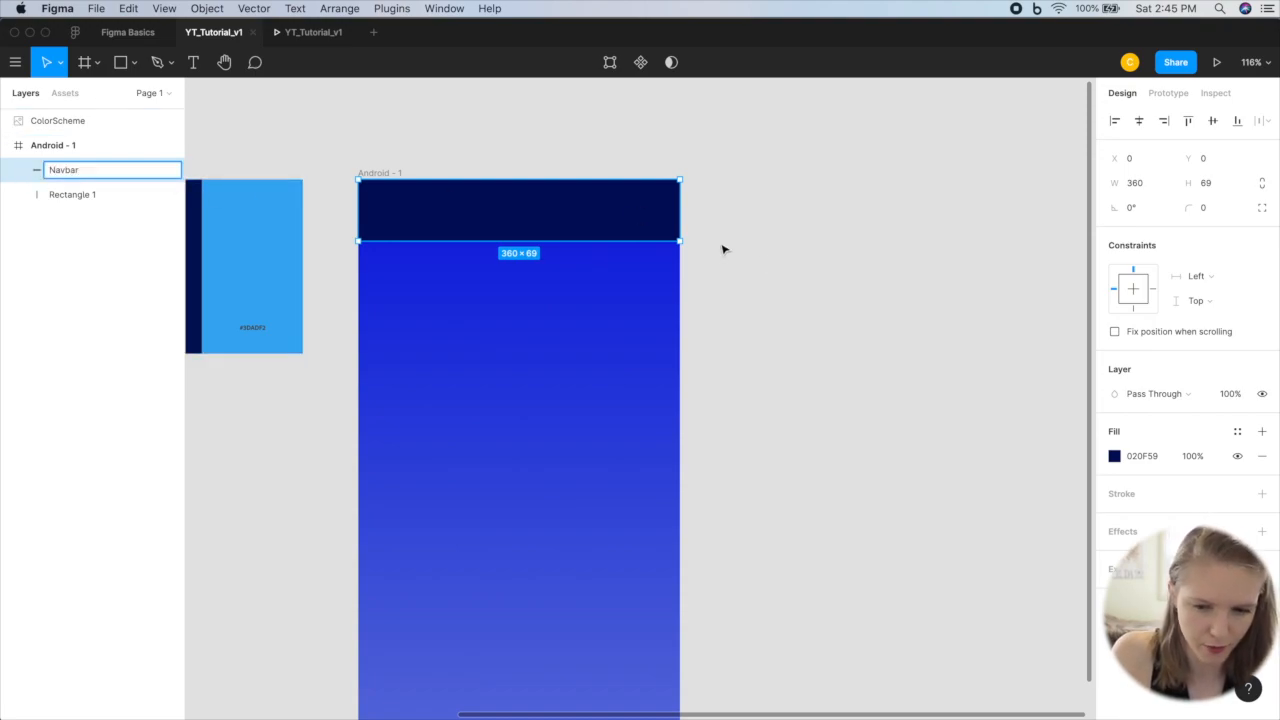
{"action": "left_click", "coordinate": [863, 289]}
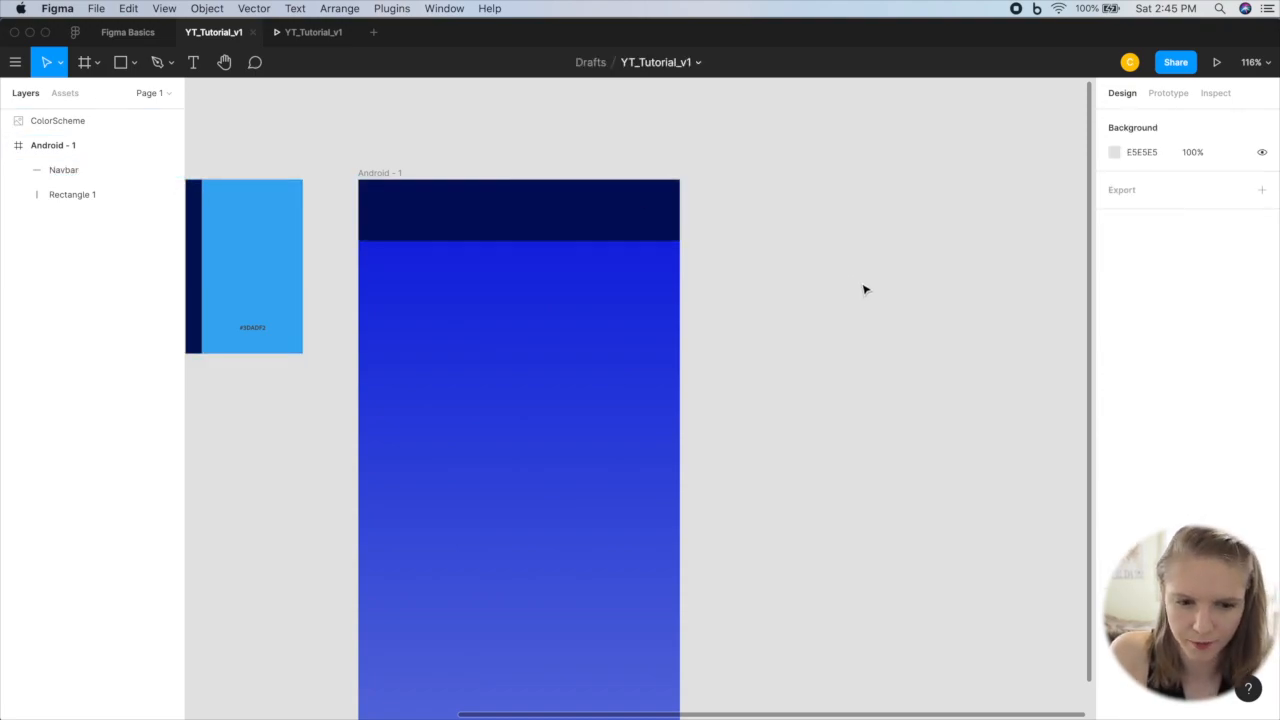
Step: Fix the Navbar's position when scrolling and deselect it
{"action": "left_click", "coordinate": [652, 209]}
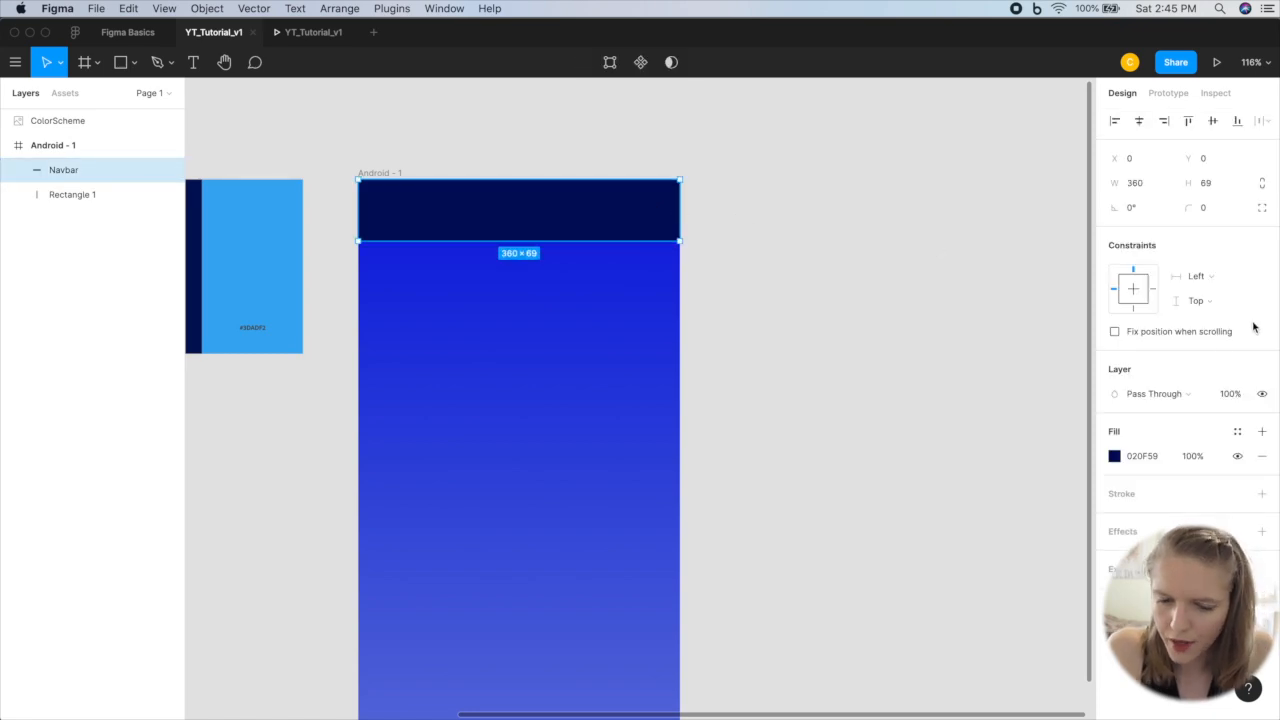
{"action": "left_click", "coordinate": [1116, 334]}
{"action": "left_click", "coordinate": [869, 409]}
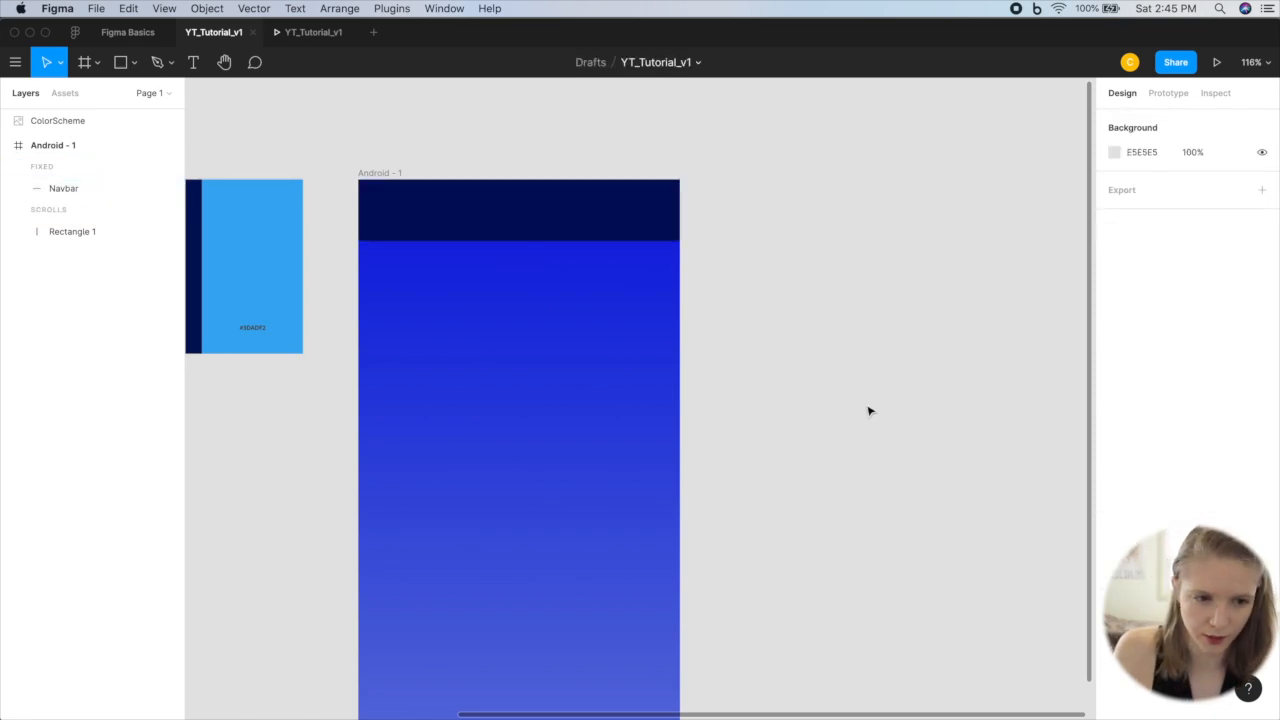
Step: Test in the prototype preview how the Navbar behaves while the background scrolls, and return to the design file
{"action": "key", "text": "shift+1"}
{"action": "scroll", "coordinate": [869, 409], "scroll_direction": "up", "scroll_amount": 3}
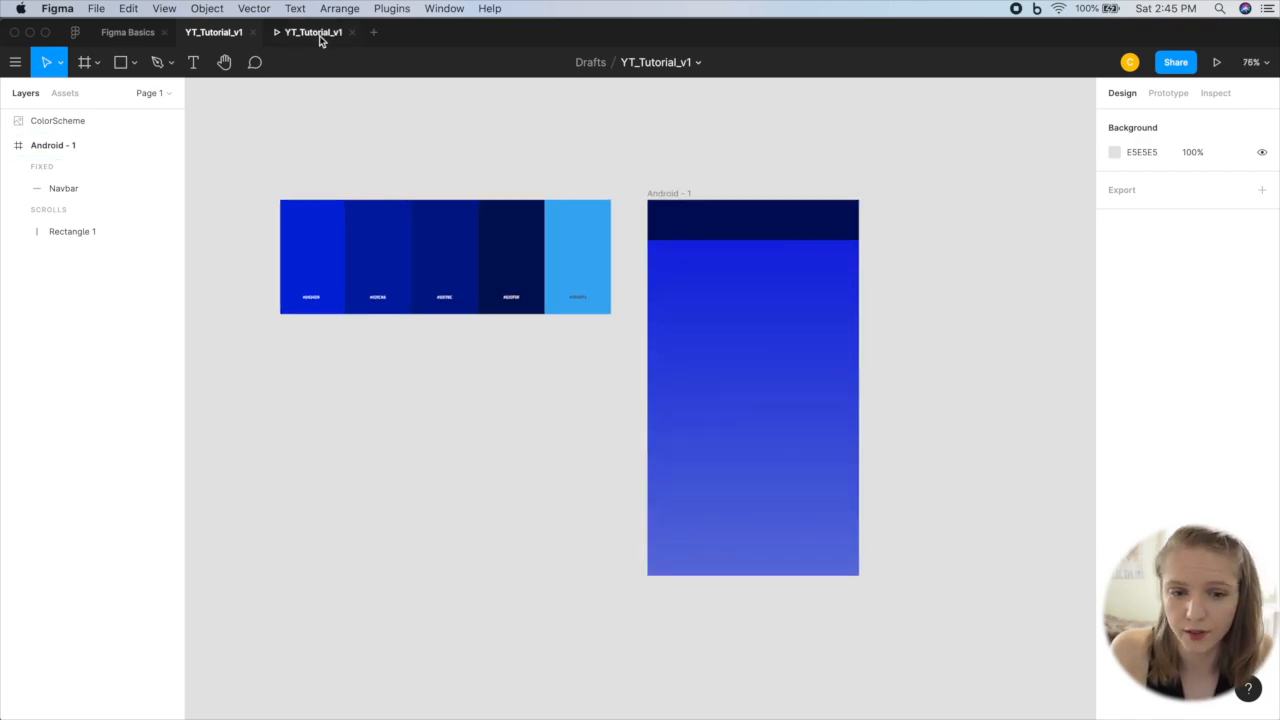
{"action": "left_click", "coordinate": [676, 196]}
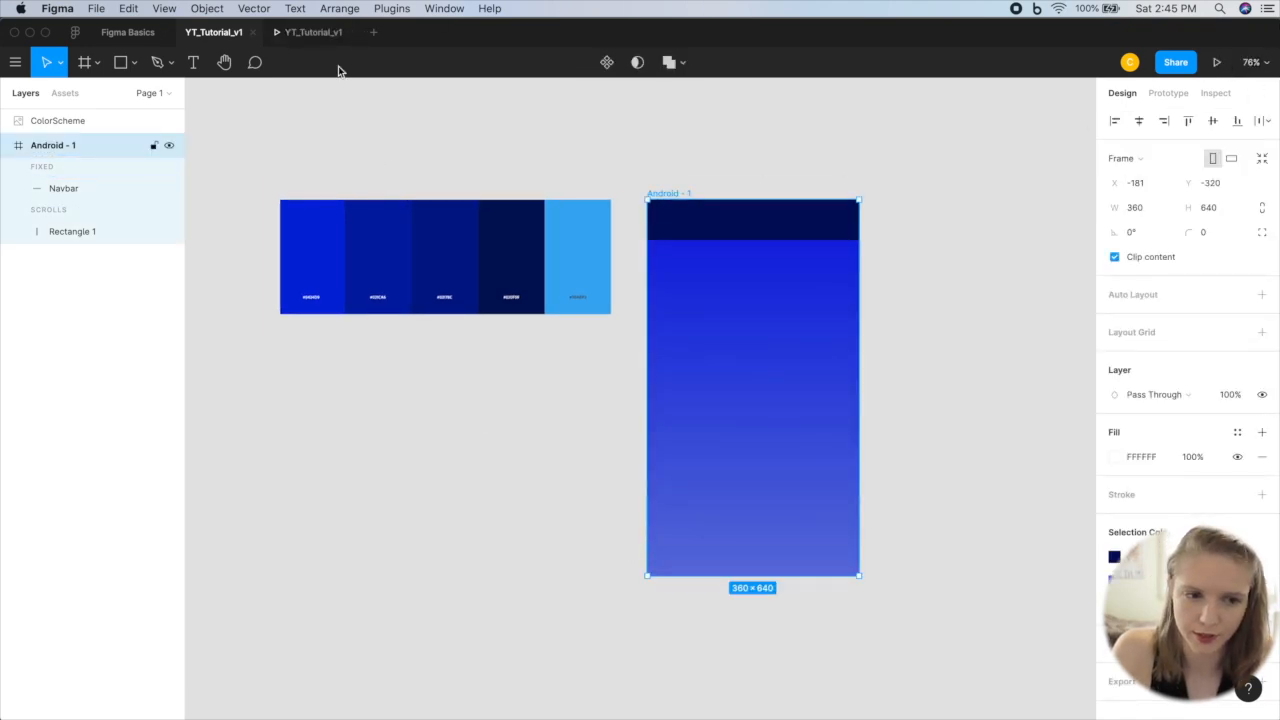
{"action": "left_click", "coordinate": [313, 32]}
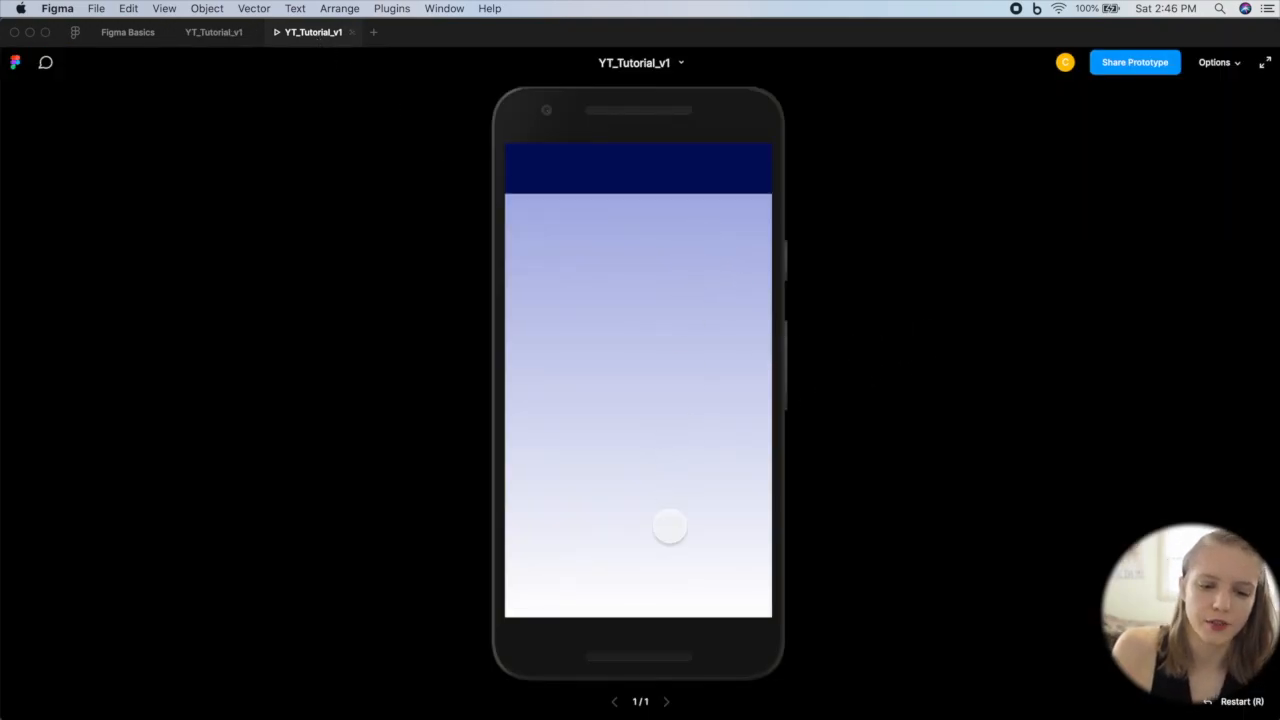
{"action": "scroll", "coordinate": [670, 526], "scroll_direction": "up", "scroll_amount": 10}
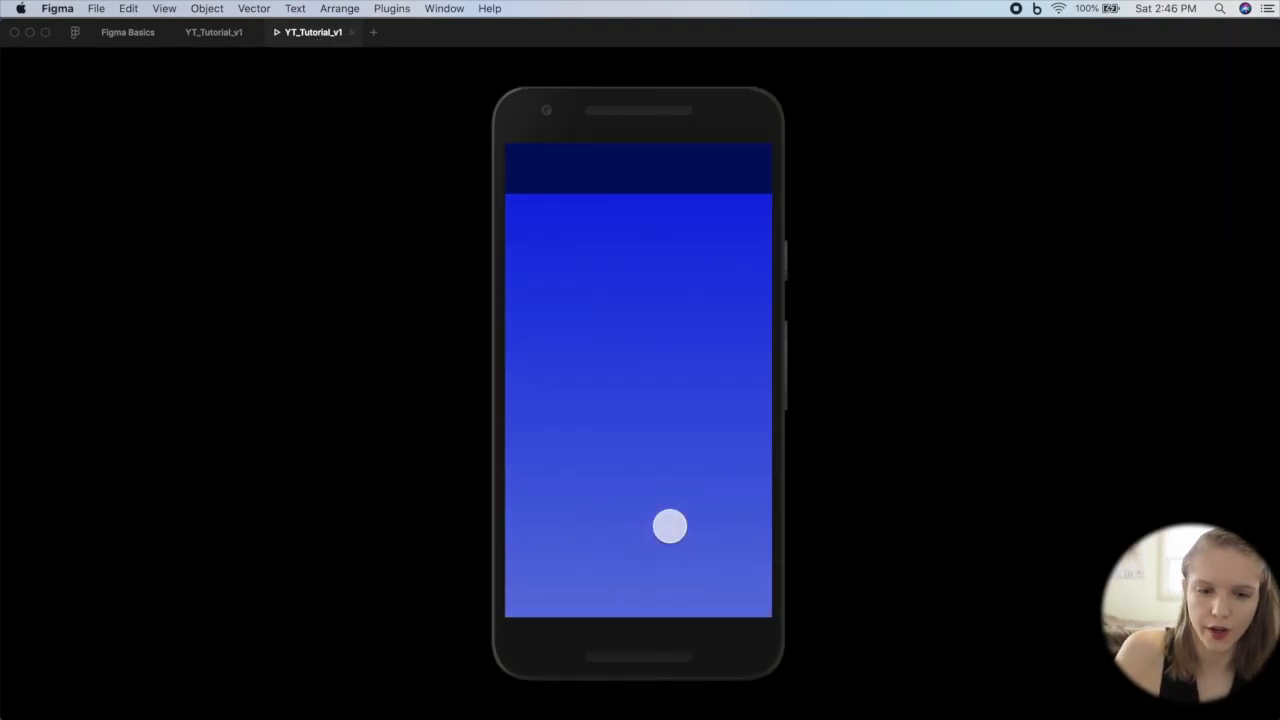
{"action": "scroll", "coordinate": [658, 466], "scroll_direction": "down", "scroll_amount": 10}
{"action": "scroll", "coordinate": [658, 466], "scroll_direction": "up", "scroll_amount": 10}
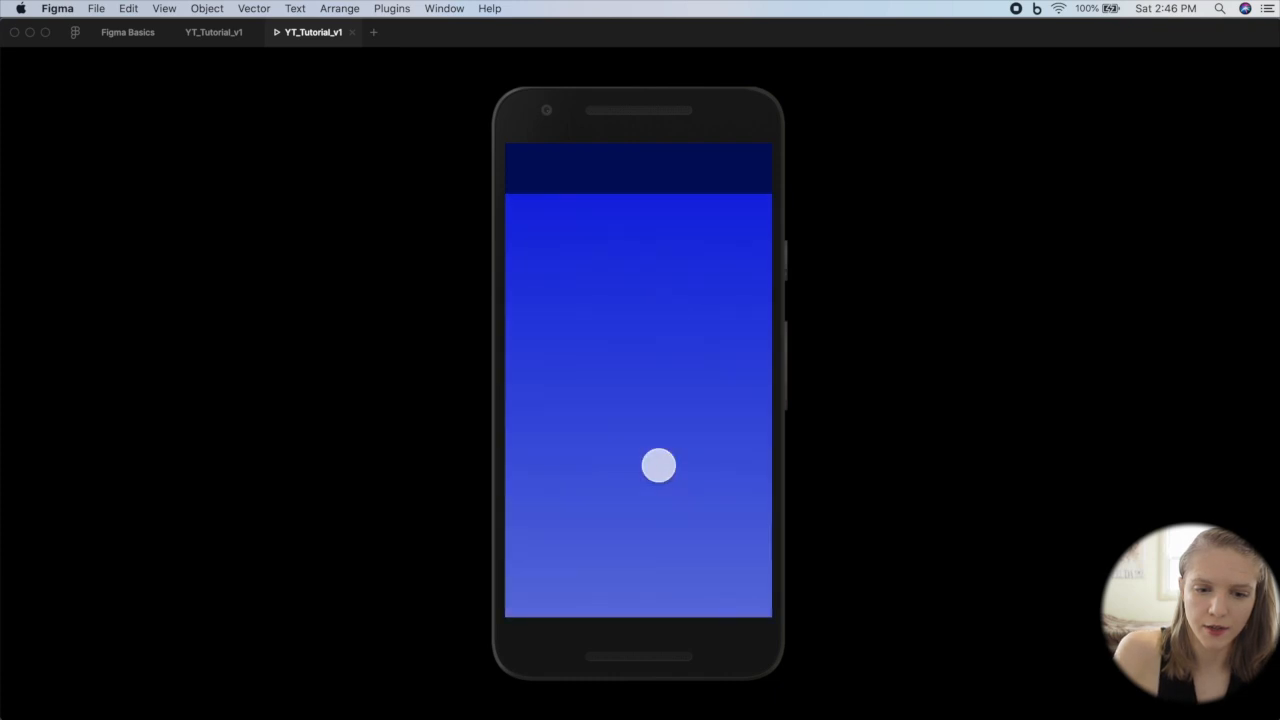
{"action": "scroll", "coordinate": [658, 466], "scroll_direction": "down", "scroll_amount": 10}
{"action": "scroll", "coordinate": [658, 466], "scroll_direction": "up", "scroll_amount": 10}
{"action": "scroll", "coordinate": [658, 466], "scroll_direction": "down", "scroll_amount": 5}
{"action": "scroll", "coordinate": [658, 466], "scroll_direction": "down", "scroll_amount": 5}
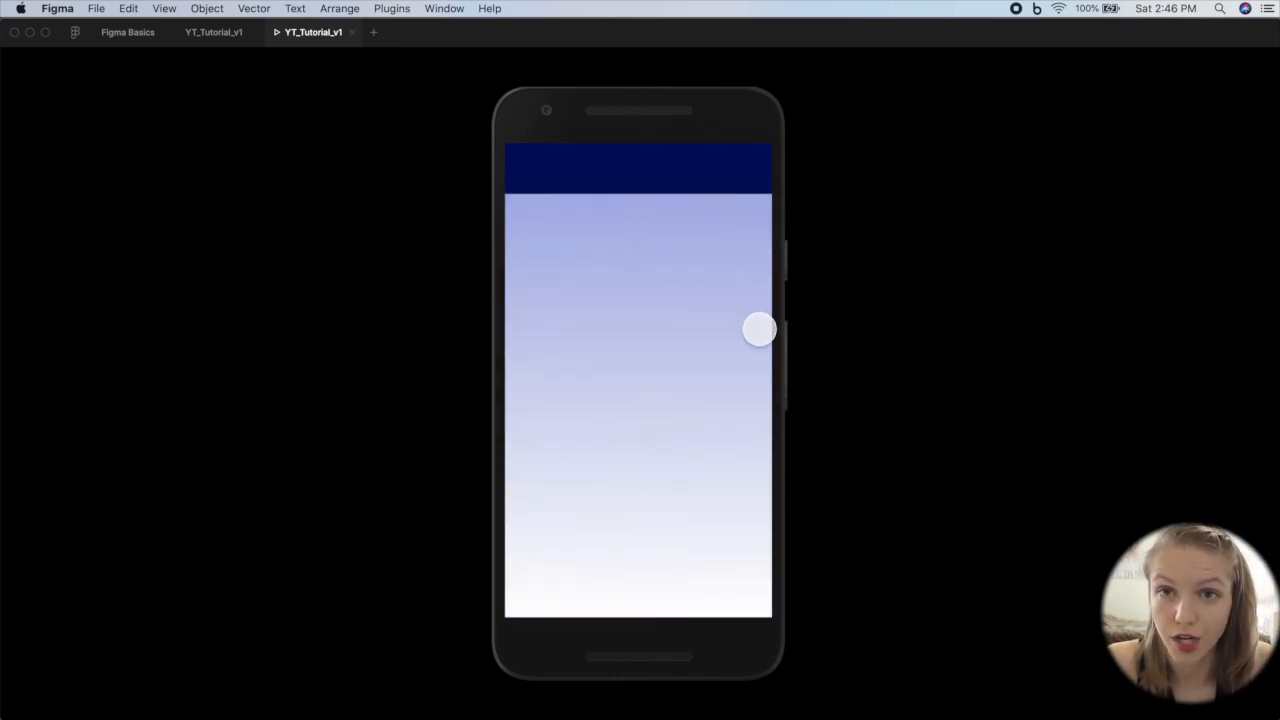
{"action": "scroll", "coordinate": [758, 329], "scroll_direction": "up", "scroll_amount": 10}
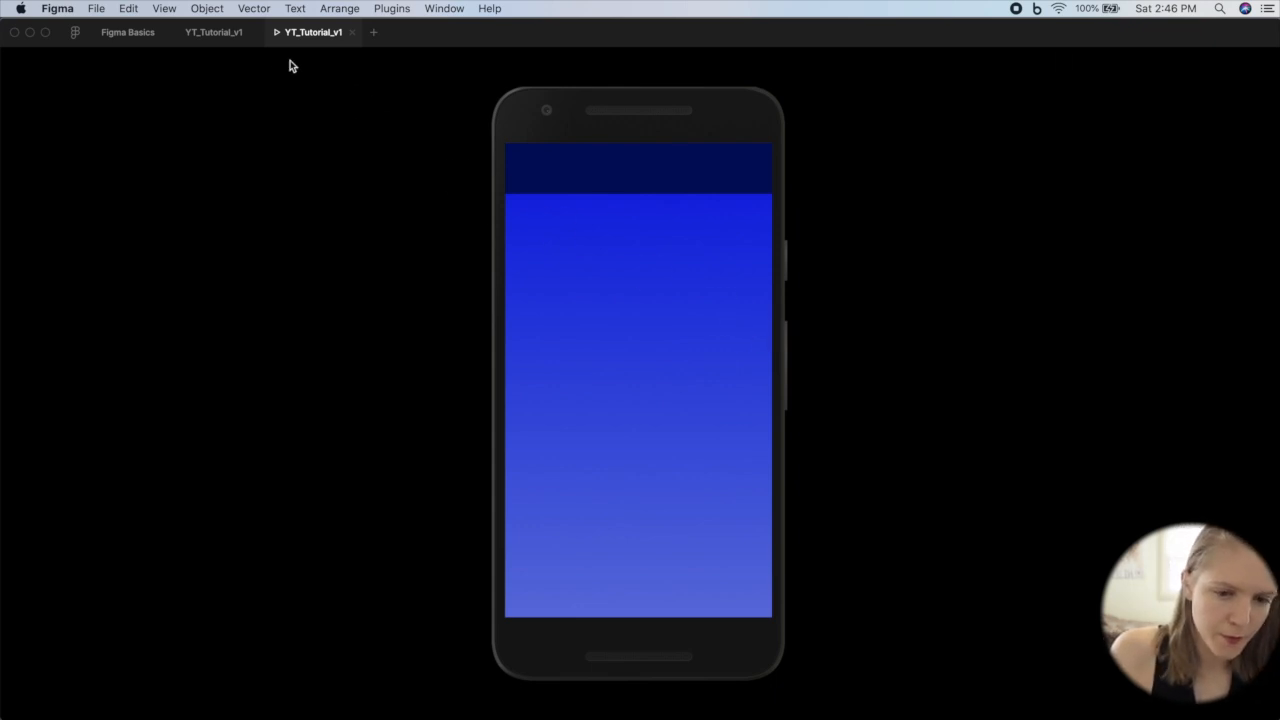
{"action": "left_click", "coordinate": [213, 34]}
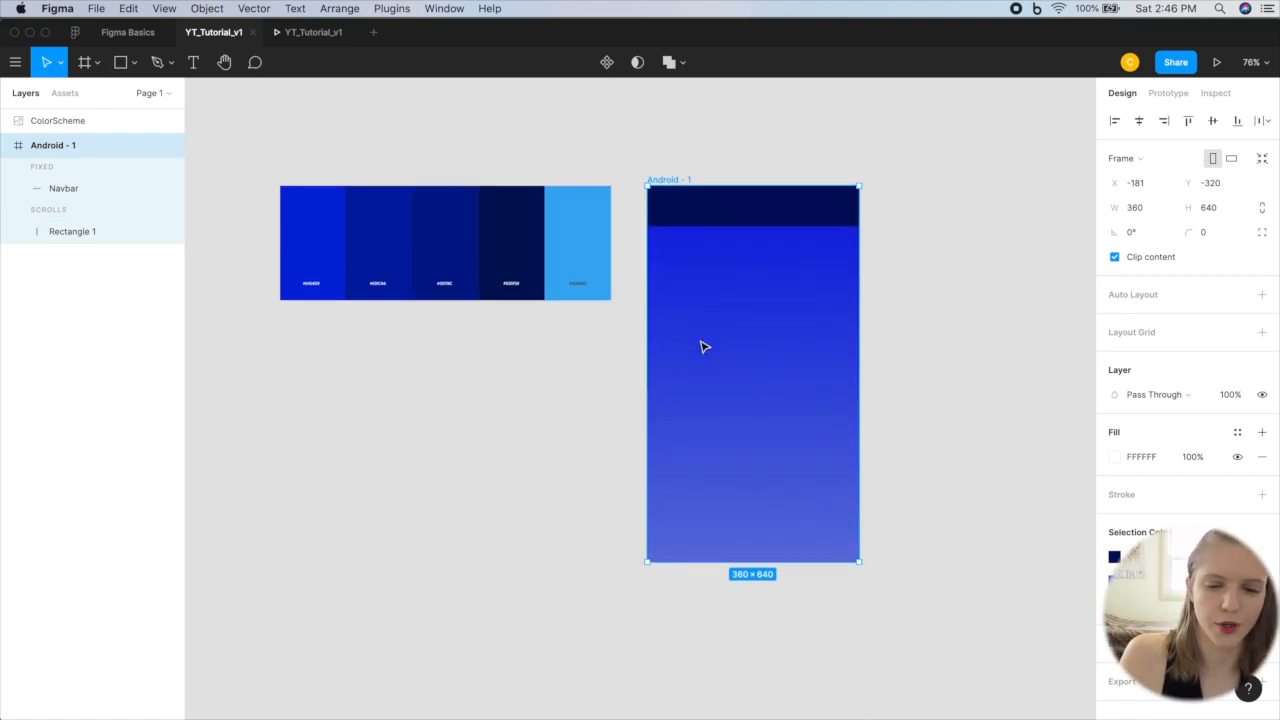
{"action": "scroll", "coordinate": [703, 346], "scroll_direction": "down", "scroll_amount": 5}
{"action": "scroll", "coordinate": [703, 346], "scroll_direction": "up", "scroll_amount": 3}
{"action": "scroll", "coordinate": [703, 346], "scroll_direction": "up", "scroll_amount": 3}
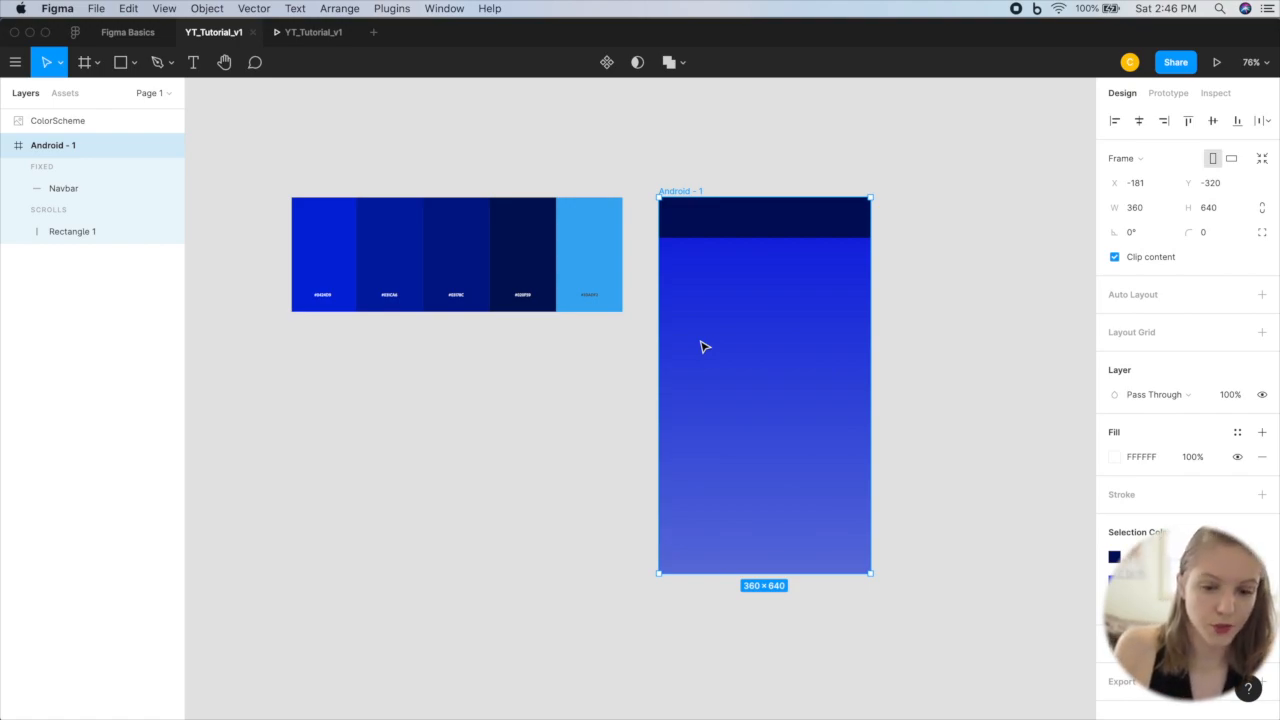
{"action": "scroll", "coordinate": [757, 315], "scroll_direction": "up", "scroll_amount": 3}
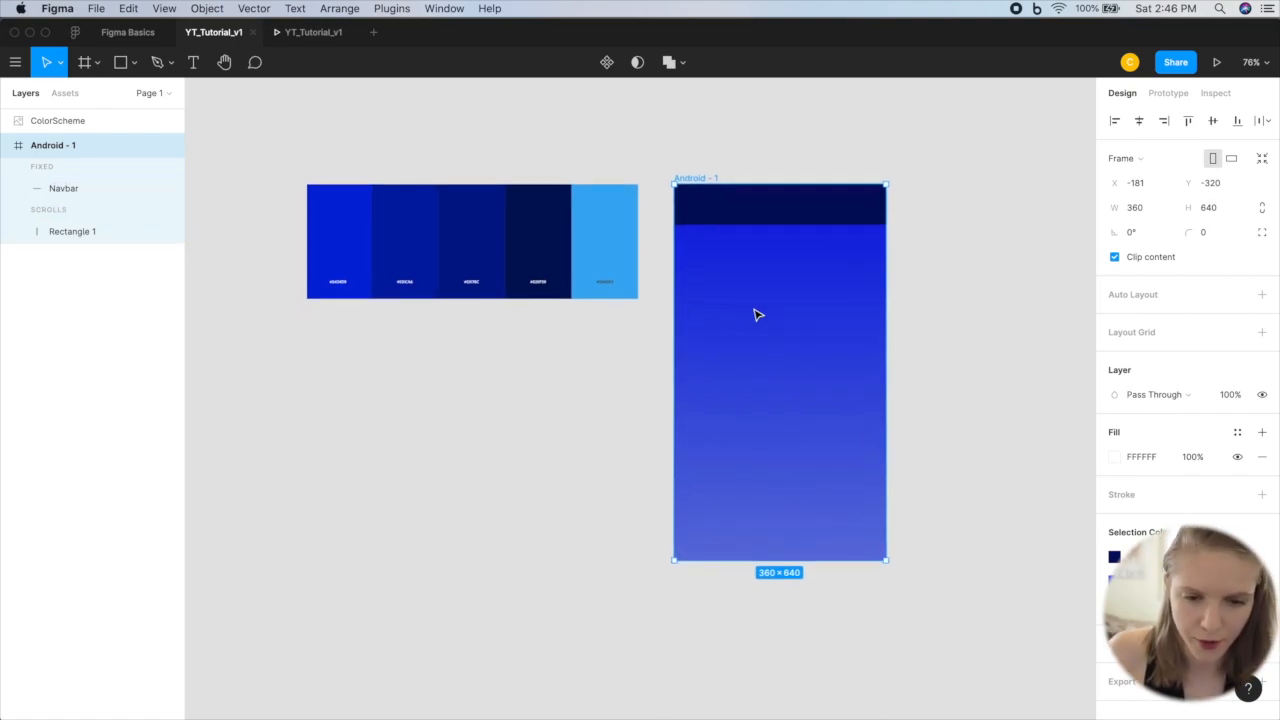
Step: Draw a rectangle 360 wide and about 304 tall in the Android frame, with its top edge against the Navbar's bottom
{"action": "scroll", "coordinate": [757, 315], "scroll_direction": "down", "scroll_amount": 3}
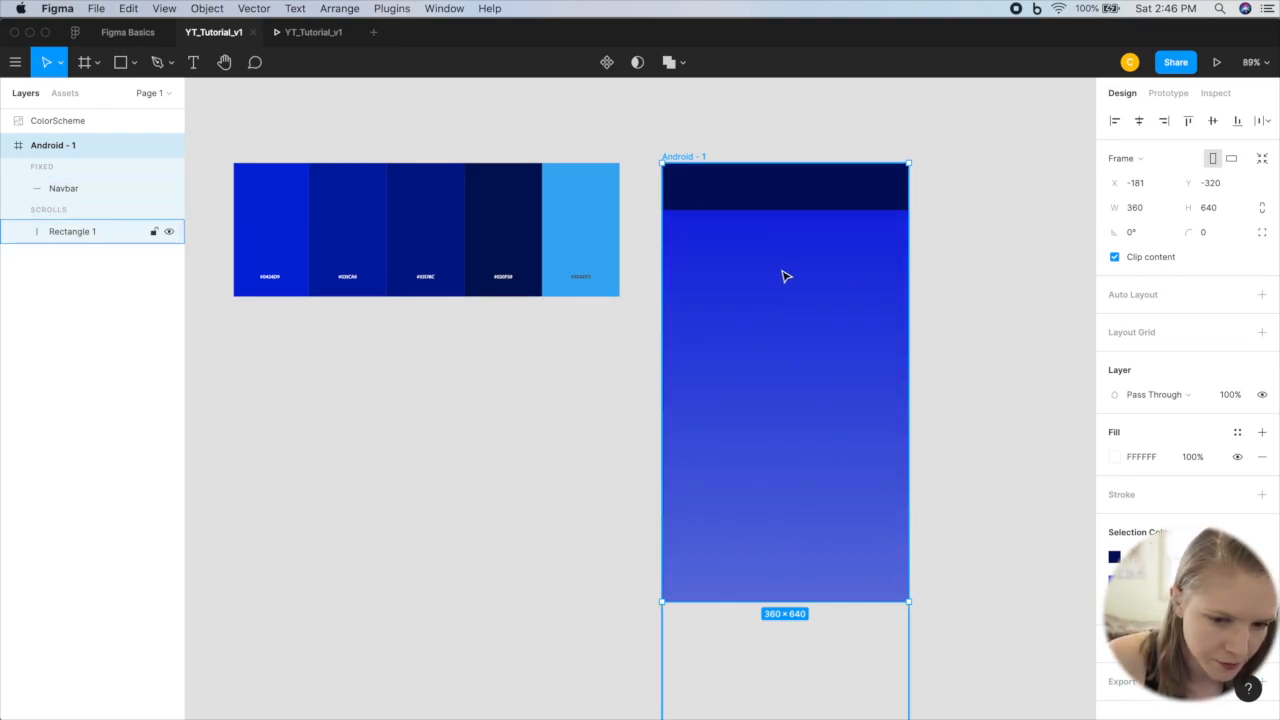
{"action": "key", "text": "r"}
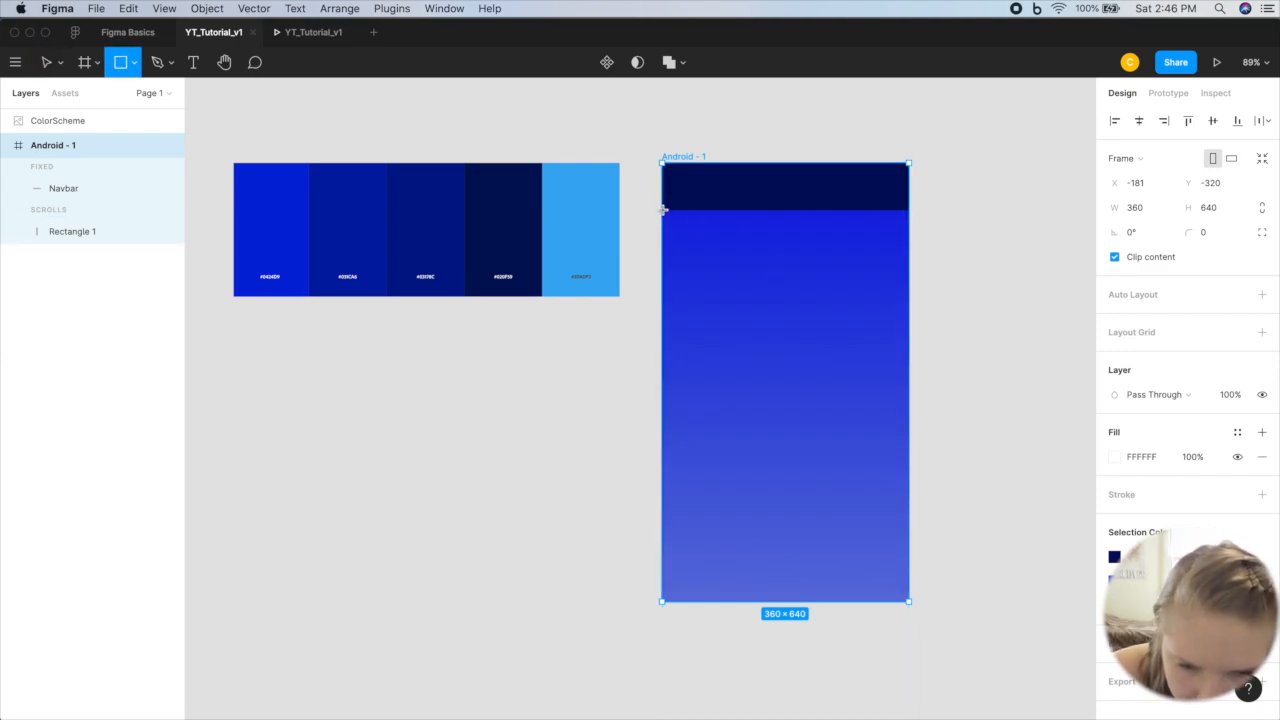
{"action": "left_click_drag", "start_coordinate": [663, 210], "coordinate": [910, 418]}
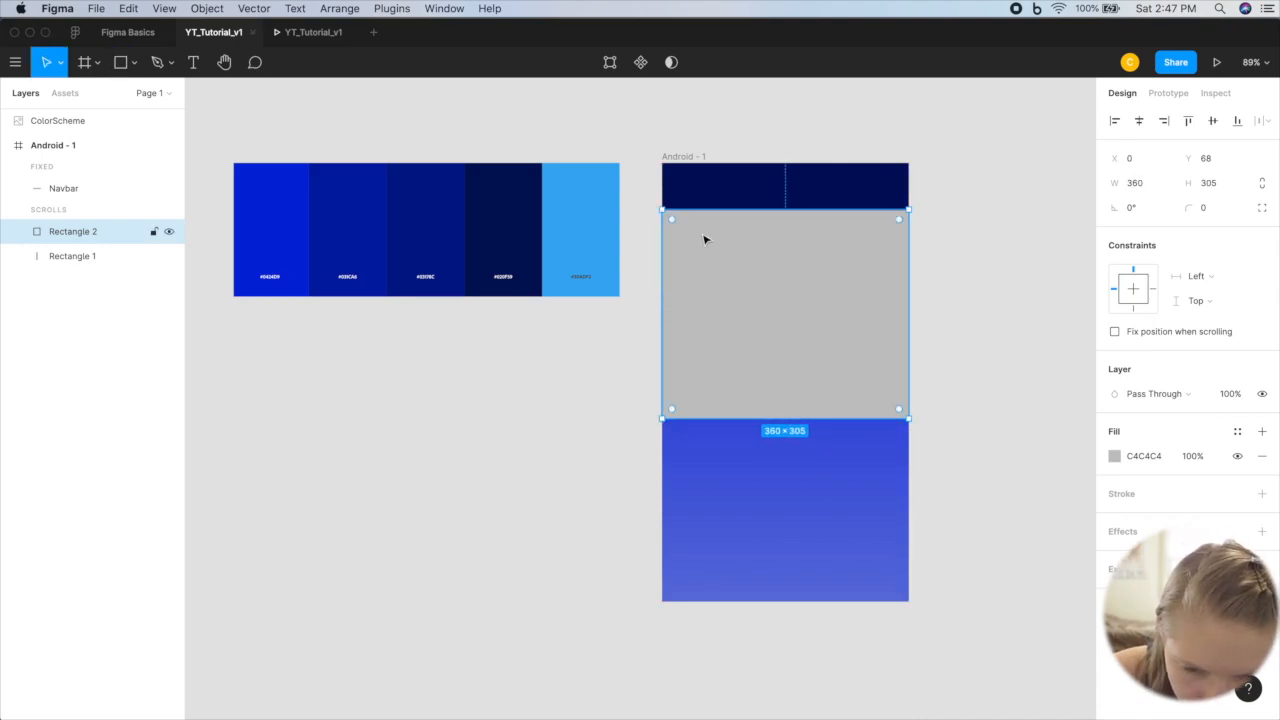
{"action": "left_click_drag", "start_coordinate": [725, 207], "coordinate": [725, 208]}
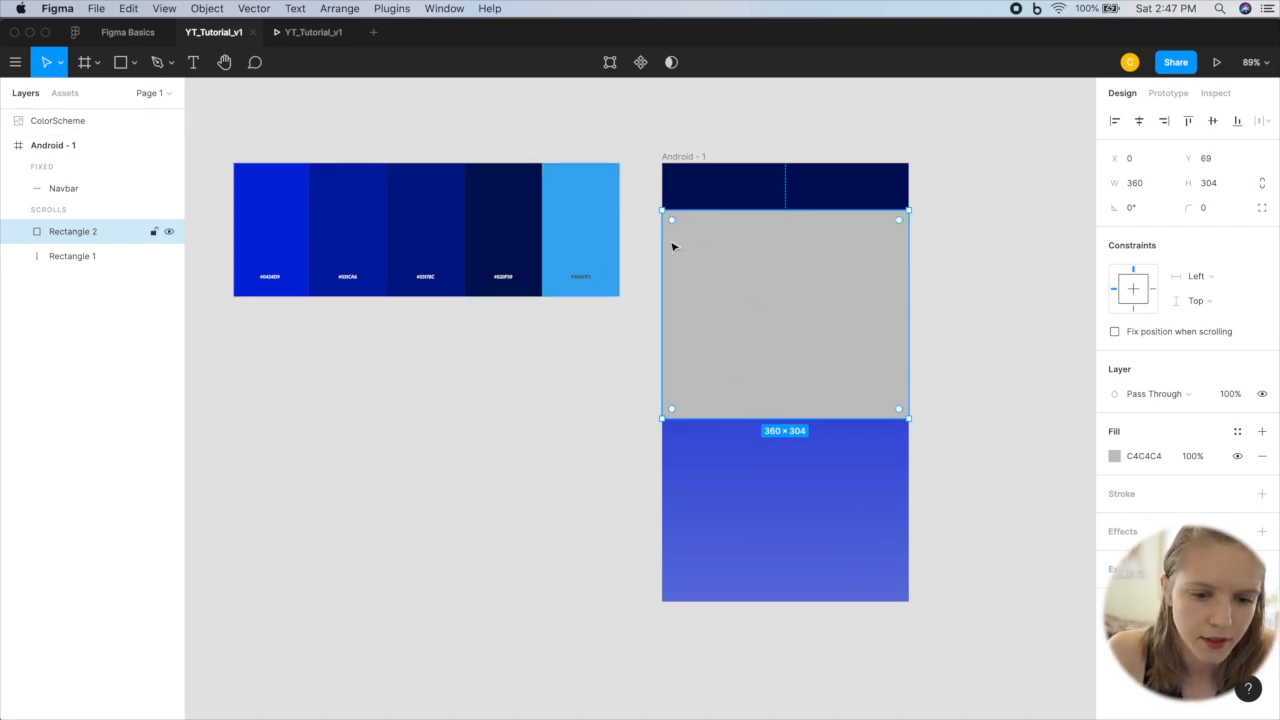
{"action": "left_click", "coordinate": [960, 277]}
{"action": "left_click", "coordinate": [773, 279]}
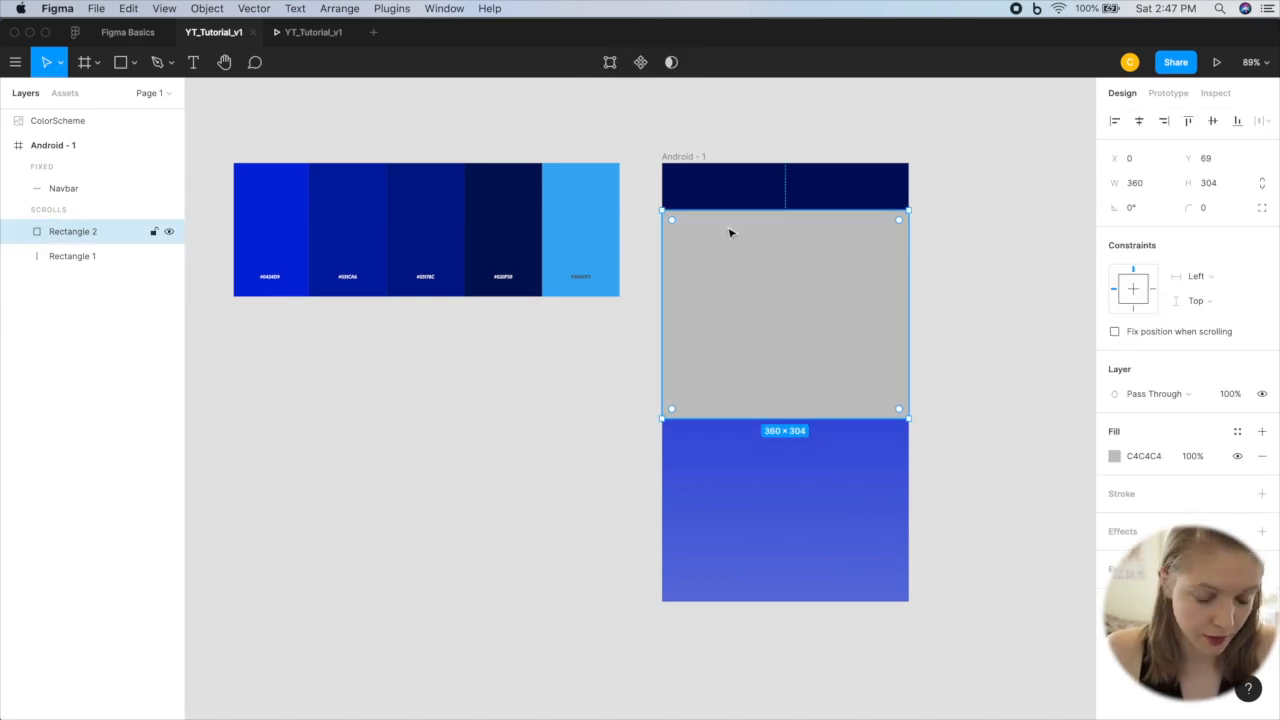
Step: Draw a second full-width rectangle, 360 wide and about 227 tall, over the first one, starting at the Navbar's bottom edge
{"action": "key", "text": "r"}
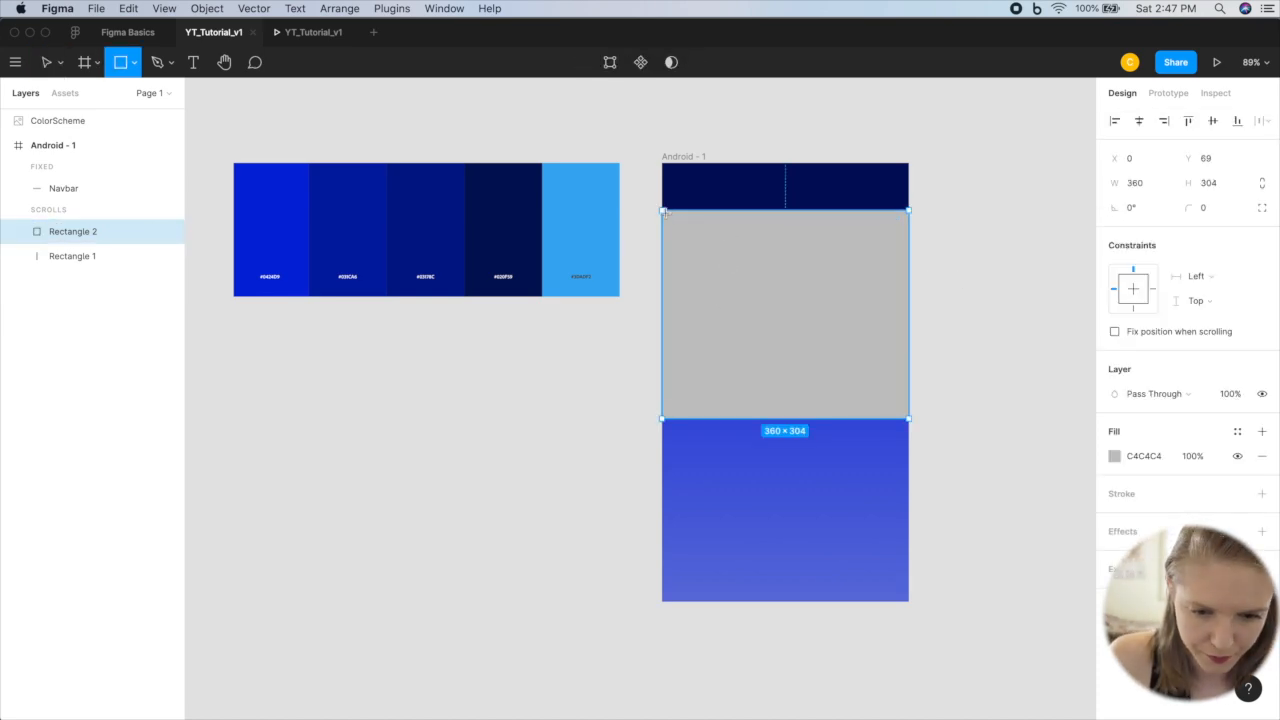
{"action": "left_click_drag", "start_coordinate": [661, 210], "coordinate": [910, 366]}
{"action": "left_click_drag", "start_coordinate": [658, 207], "coordinate": [660, 219]}
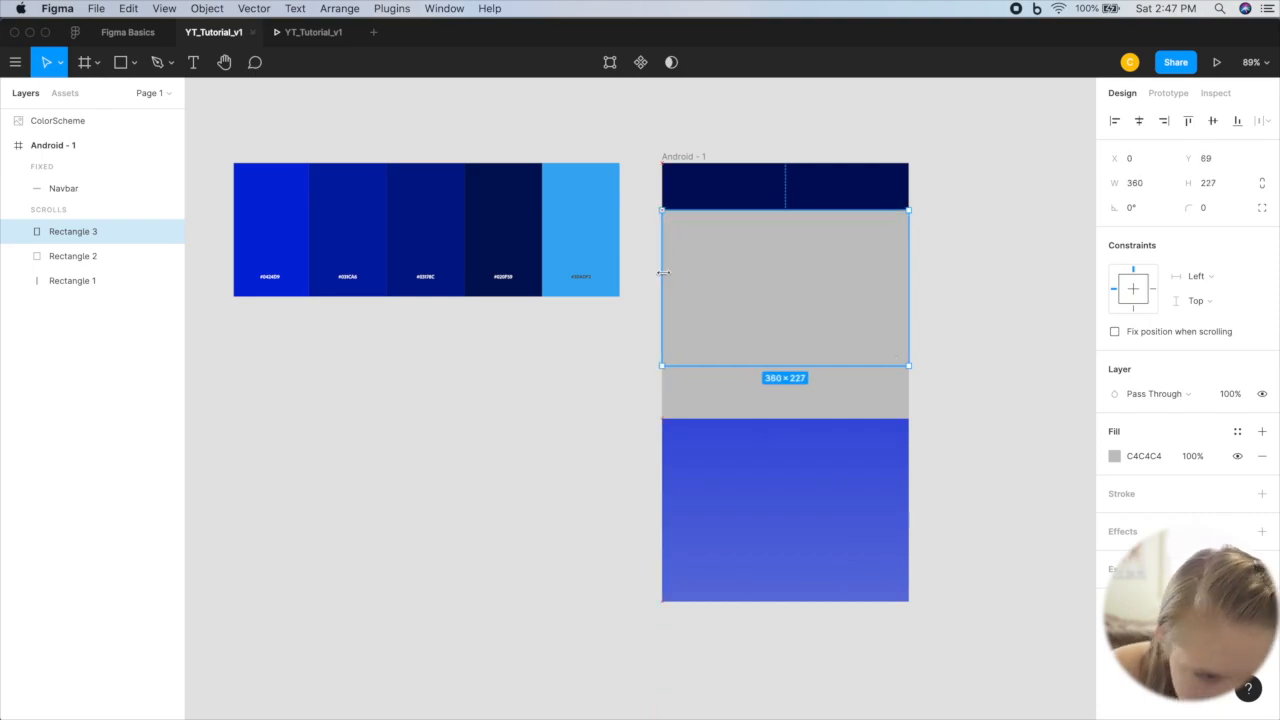
Step: Rename the upper content rectangle VIDEO and the taller rectangle behind it FRAME
{"action": "double_click", "coordinate": [90, 237]}
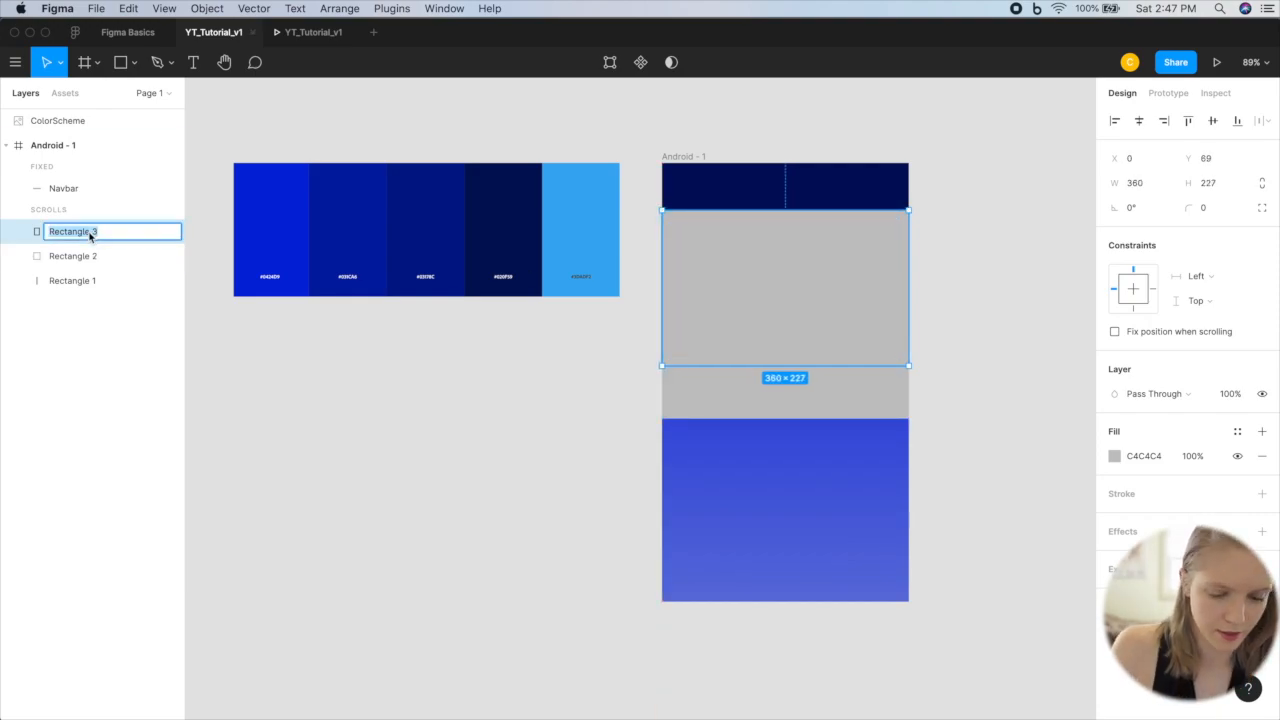
{"action": "type", "text": "VIDEO"}
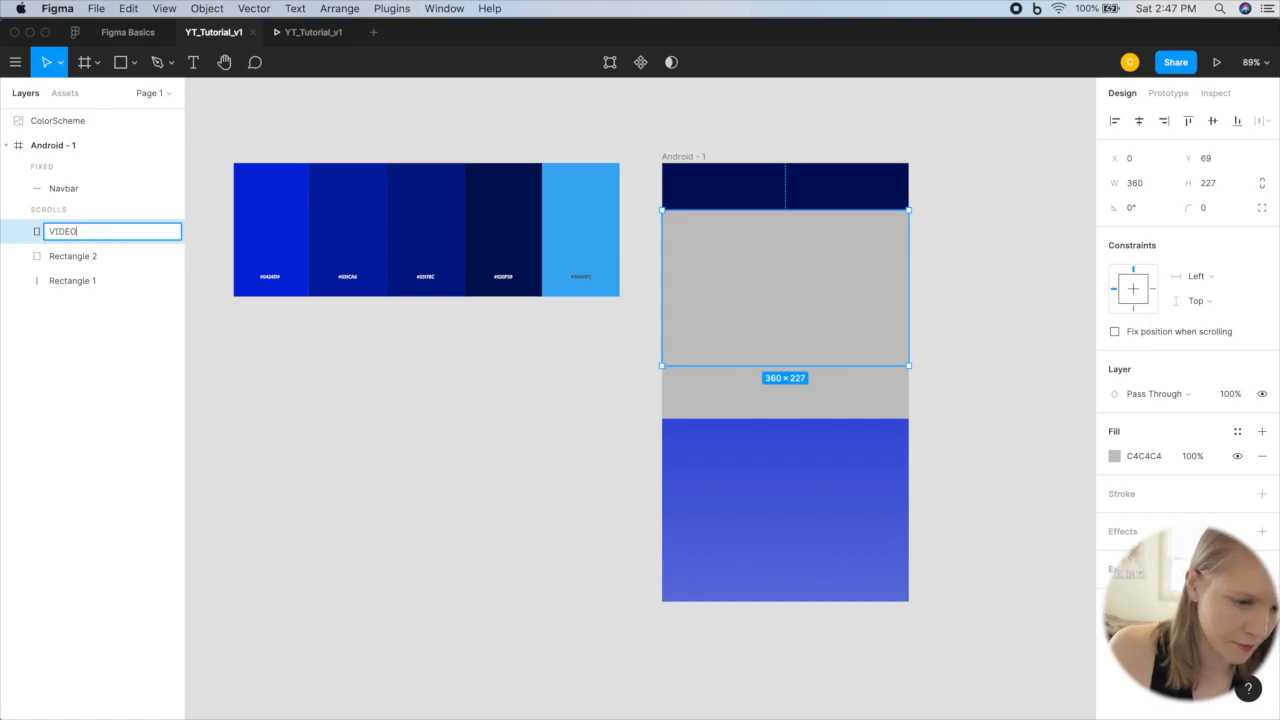
{"action": "double_click", "coordinate": [90, 256]}
{"action": "type", "text": "FRA"}
Step: Duplicate the VIDEO rectangle, place the copy directly beneath it, and reduce its height to 77 so it ends at FRAME's lower edge
{"action": "left_click", "coordinate": [774, 257]}
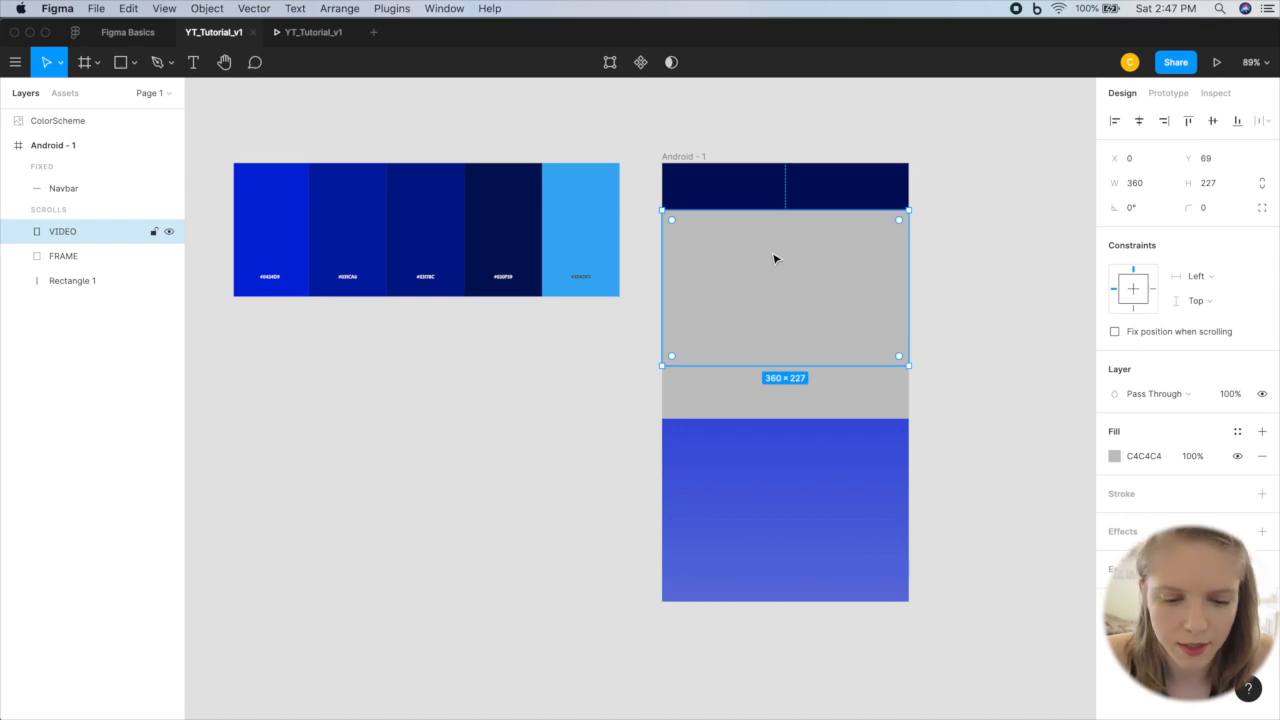
{"action": "key", "text": "super+v"}
{"action": "left_click_drag", "start_coordinate": [772, 257], "coordinate": [771, 413]}
{"action": "left_click_drag", "start_coordinate": [776, 521], "coordinate": [775, 420]}
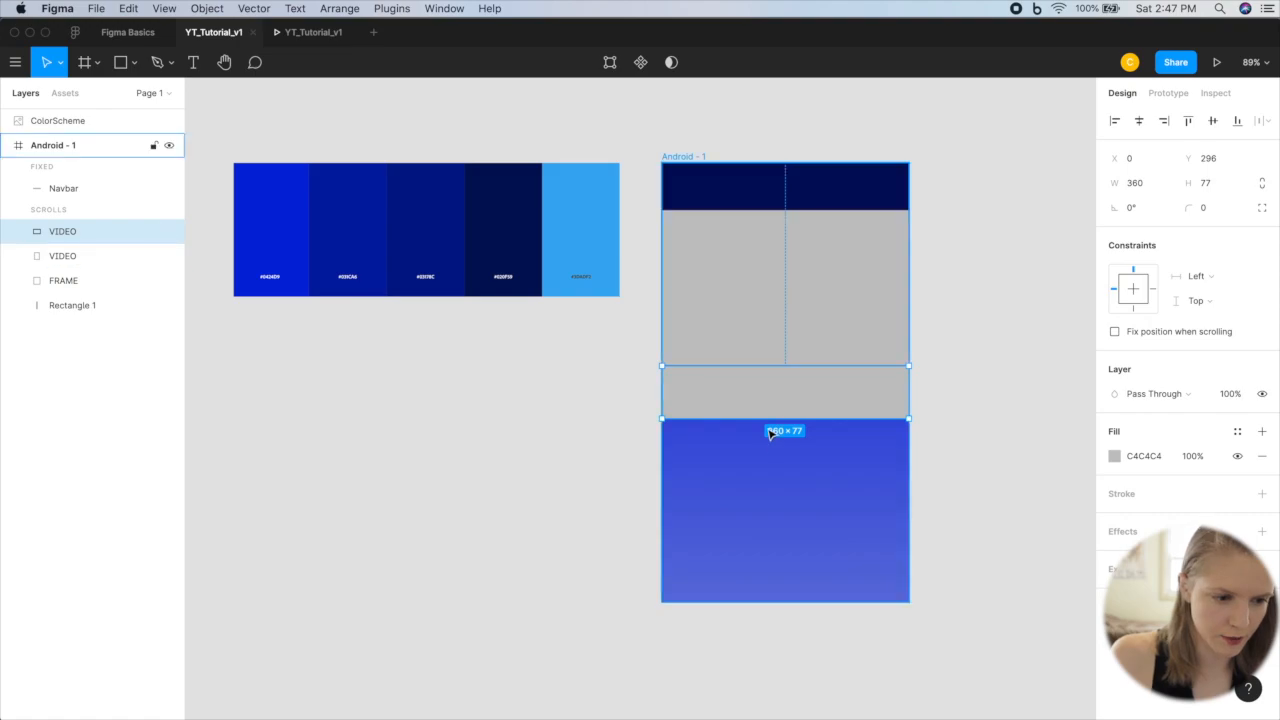
Step: Rename the 77-high copy of the VIDEO rectangle as DESCRIPTION and deselect it
{"action": "double_click", "coordinate": [62, 231]}
{"action": "type", "text": "DESCRIPTION"}
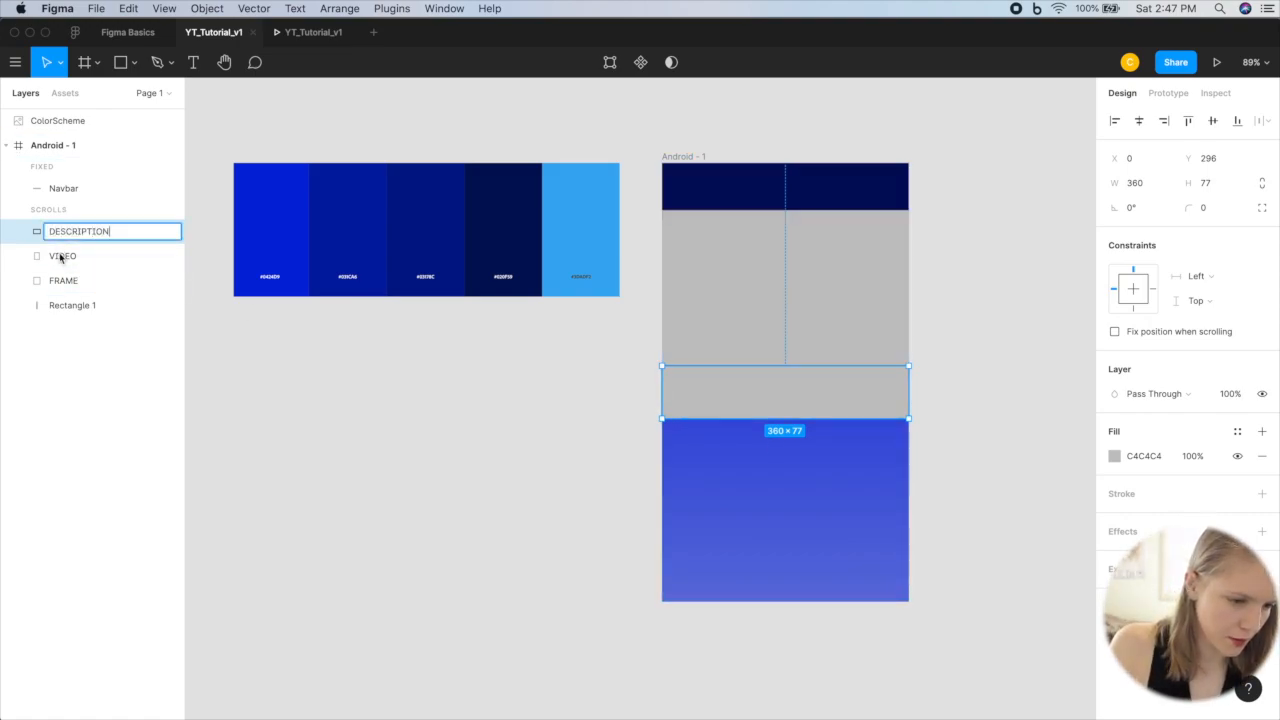
{"action": "left_click", "coordinate": [292, 373]}
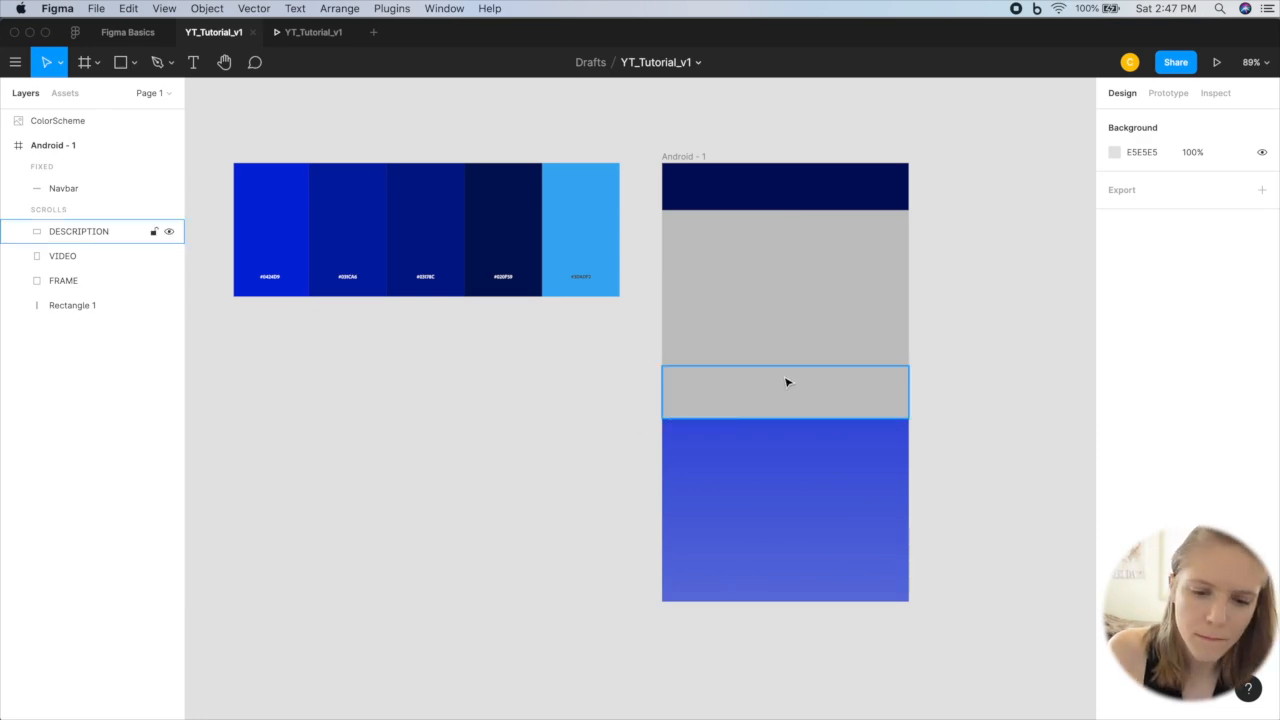
Step: Group the DESCRIPTION, VIDEO and FRAME rectangles and name the group VIDEO
{"action": "left_click", "coordinate": [803, 295]}
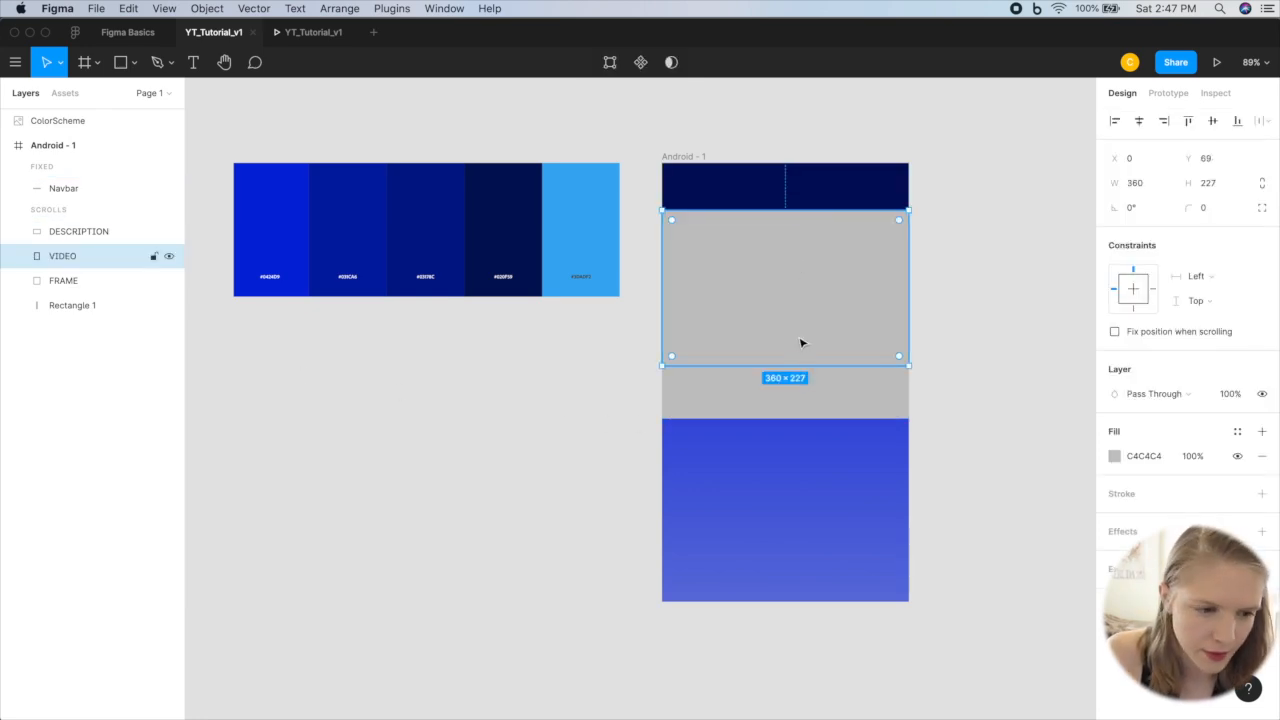
{"action": "left_click", "coordinate": [94, 280]}
{"action": "left_click", "coordinate": [86, 234], "text": "shift"}
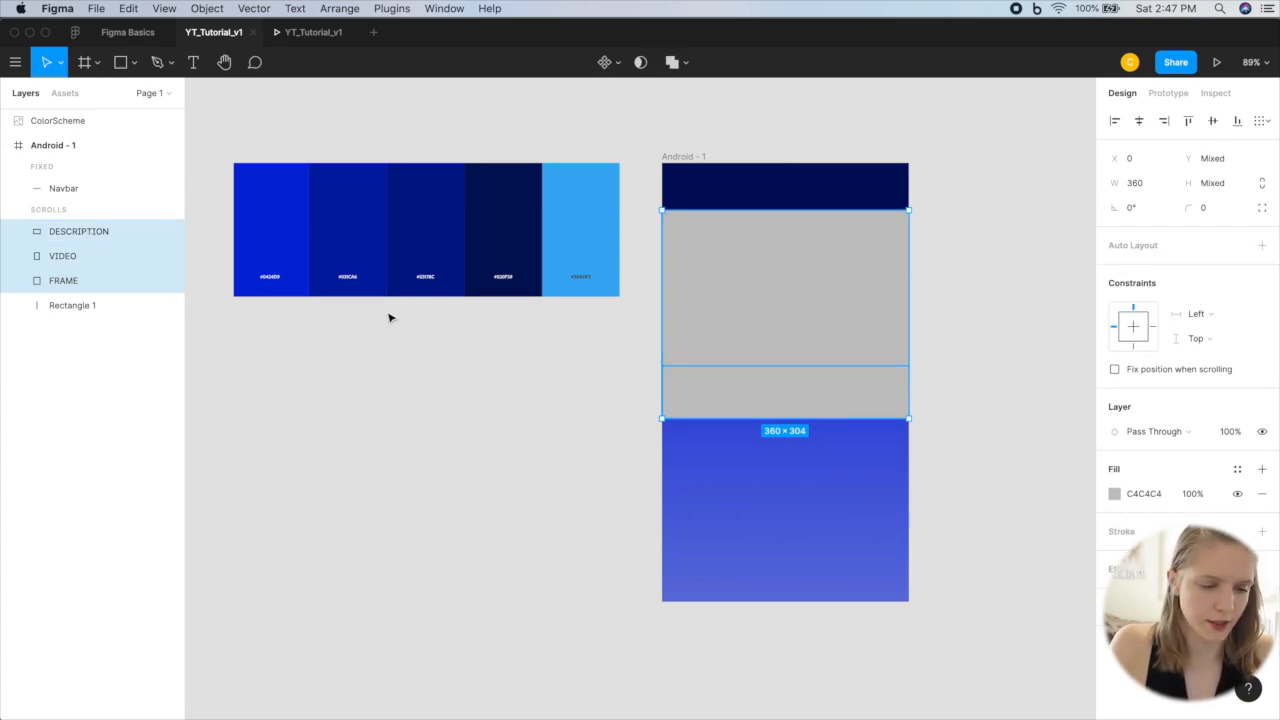
{"action": "key", "text": "super+g"}
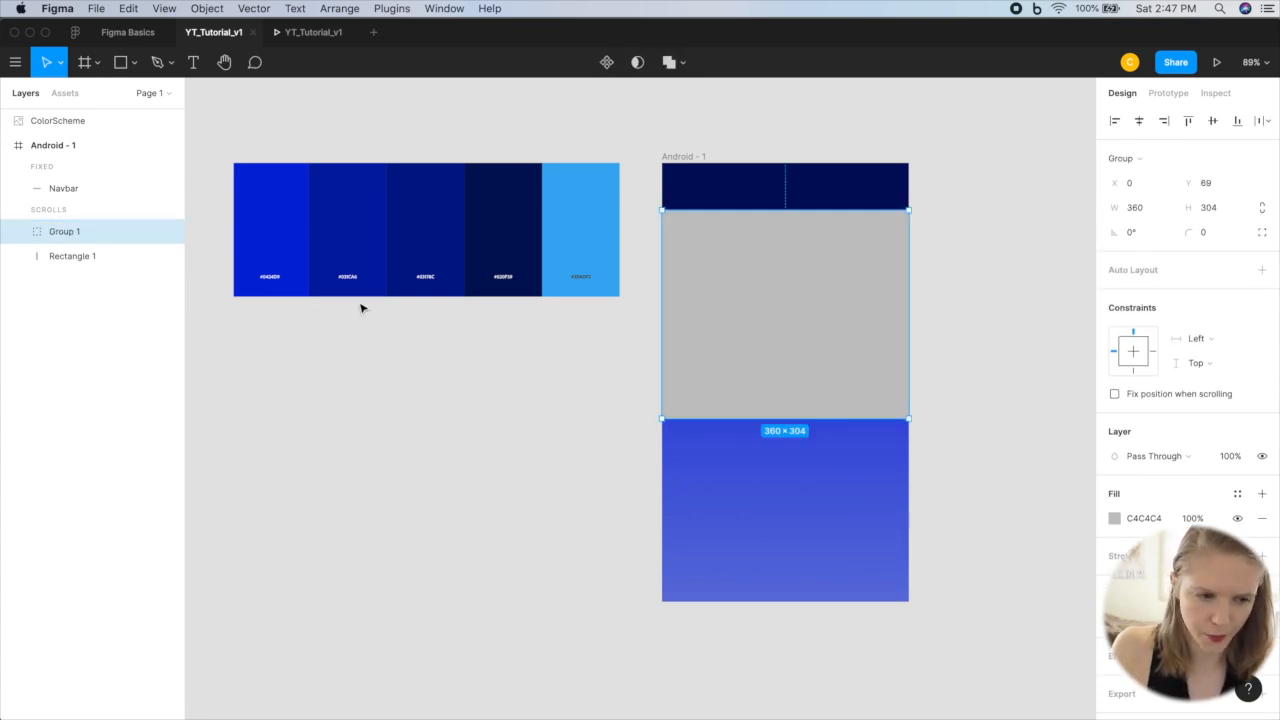
{"action": "double_click", "coordinate": [63, 232]}
{"action": "type", "text": "VIDEO"}
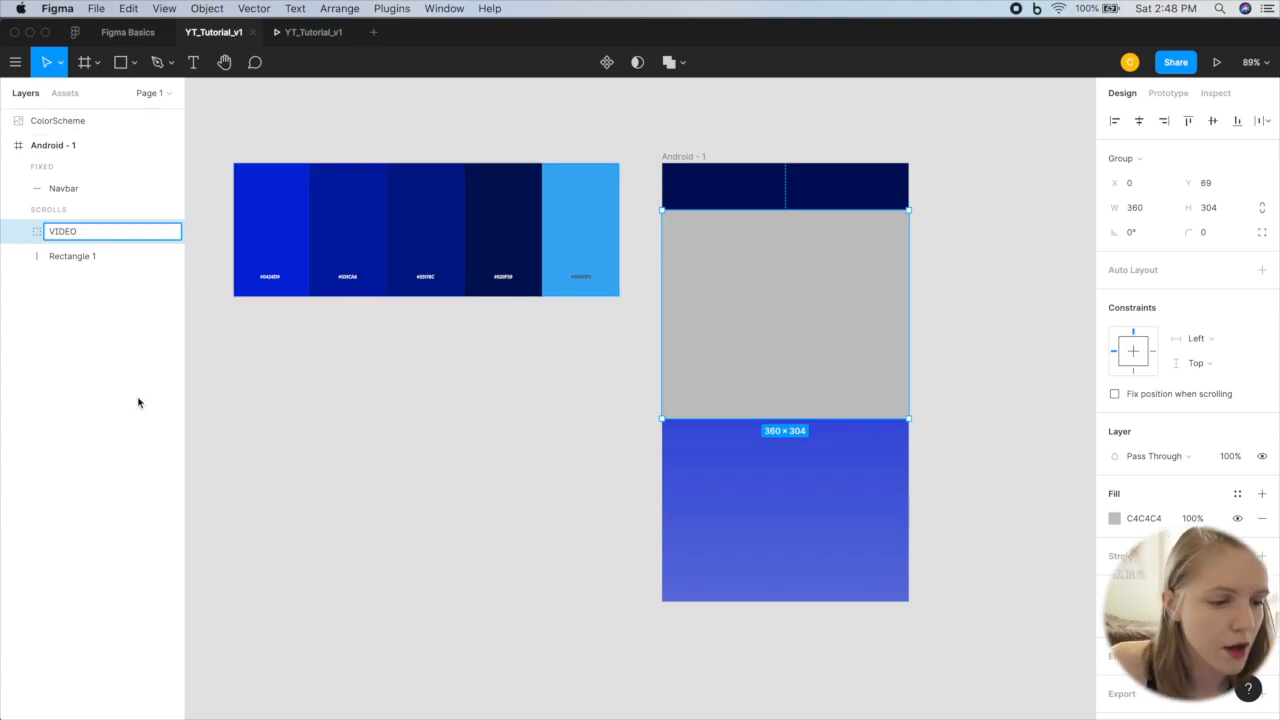
{"action": "left_click", "coordinate": [351, 409]}
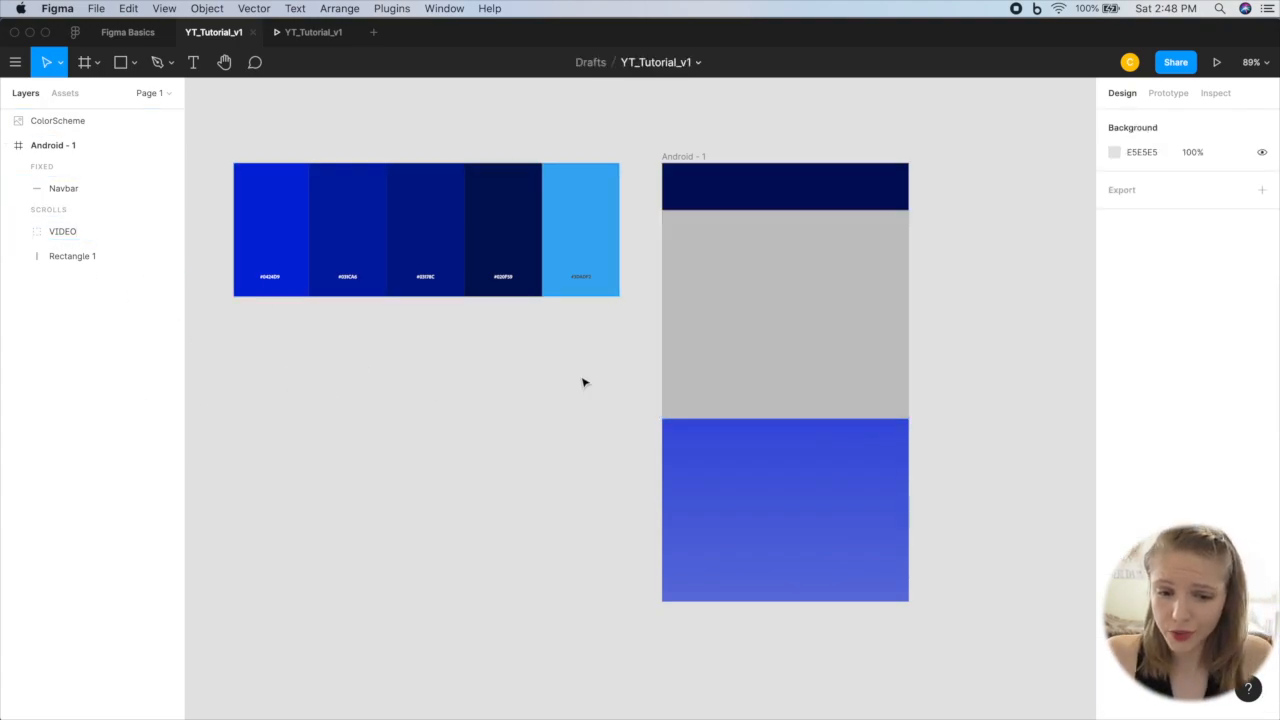
Step: Set the fill of the VIDEO rectangle inside the group to light cyan 87F8FF
{"action": "left_click", "coordinate": [898, 257]}
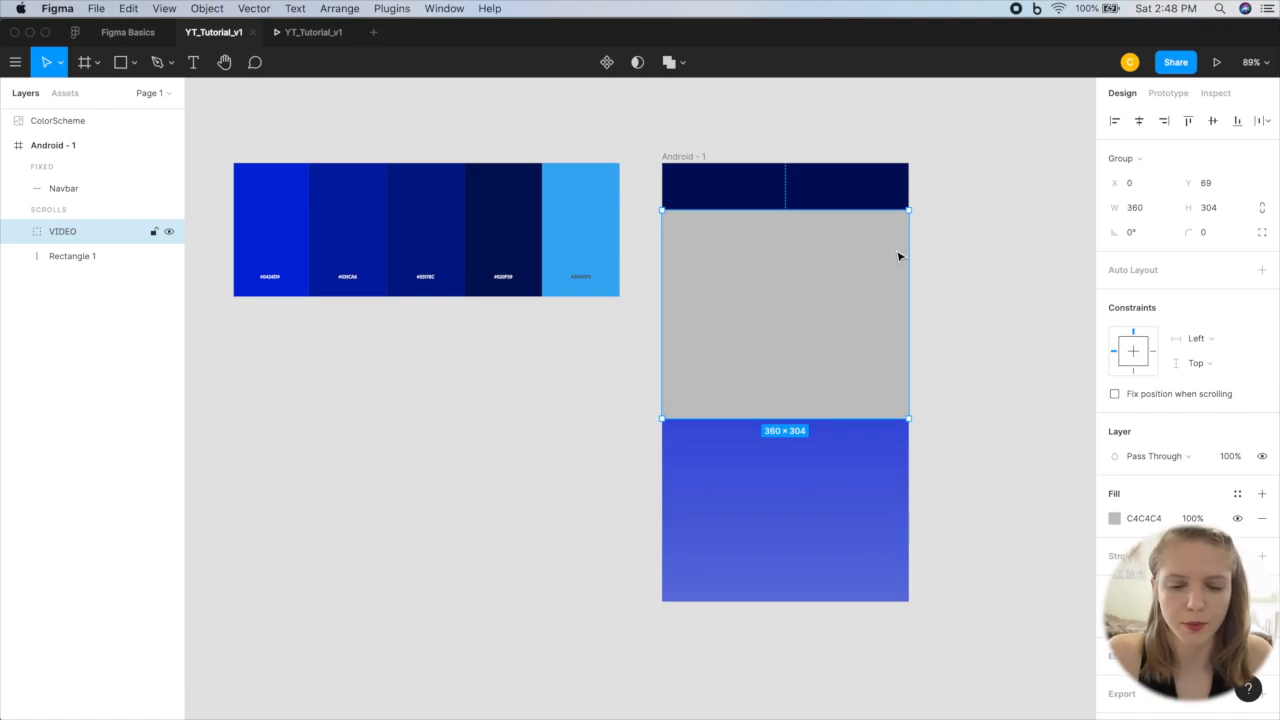
{"action": "double_click", "coordinate": [845, 264]}
{"action": "left_click", "coordinate": [1133, 433]}
{"action": "left_click", "coordinate": [1111, 436]}
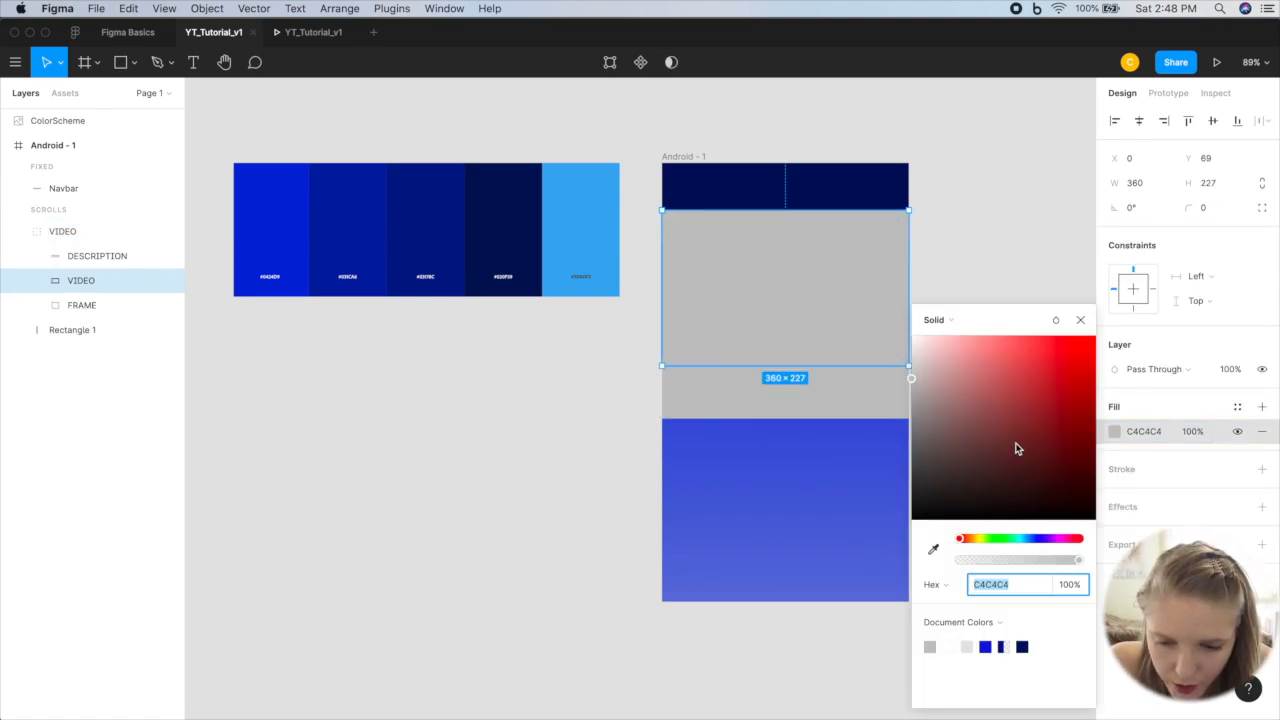
{"action": "left_click", "coordinate": [1020, 538]}
{"action": "left_click_drag", "start_coordinate": [1019, 411], "coordinate": [999, 340]}
Step: Set the DESCRIPTION rectangle's fill to teal 0BCCC0
{"action": "left_click", "coordinate": [820, 397]}
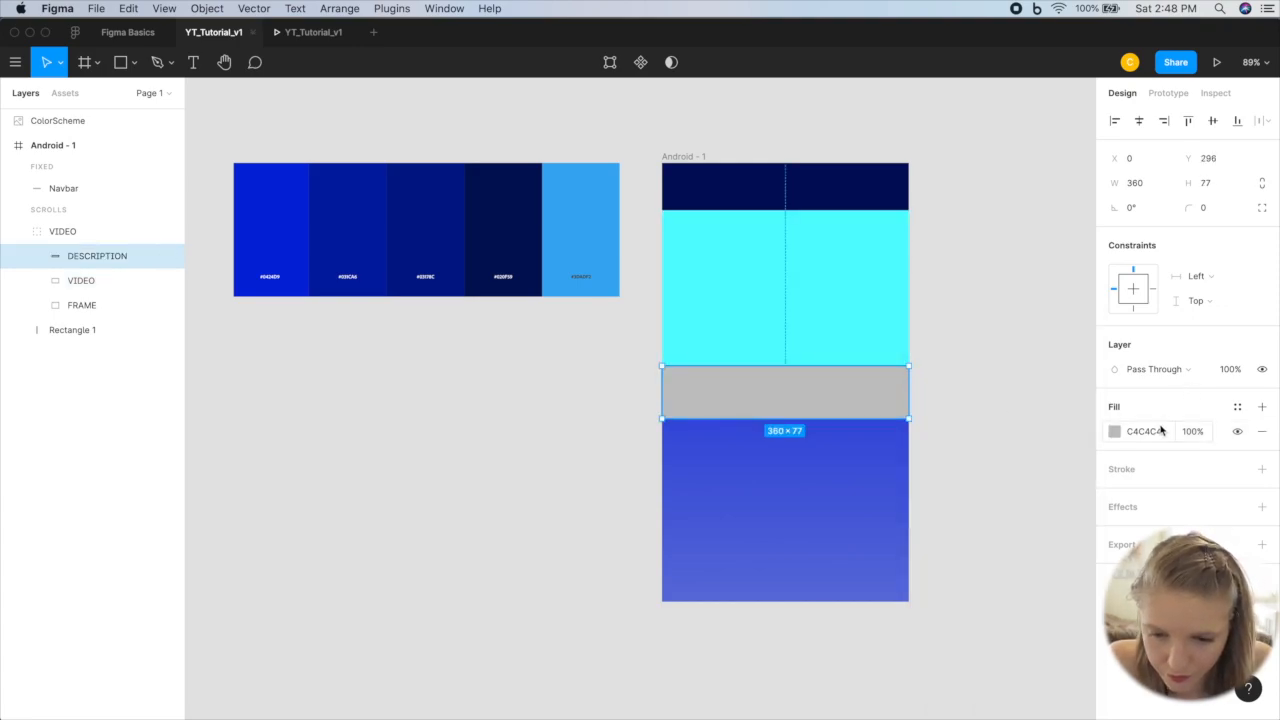
{"action": "left_click", "coordinate": [1116, 433]}
{"action": "left_click", "coordinate": [1017, 538]}
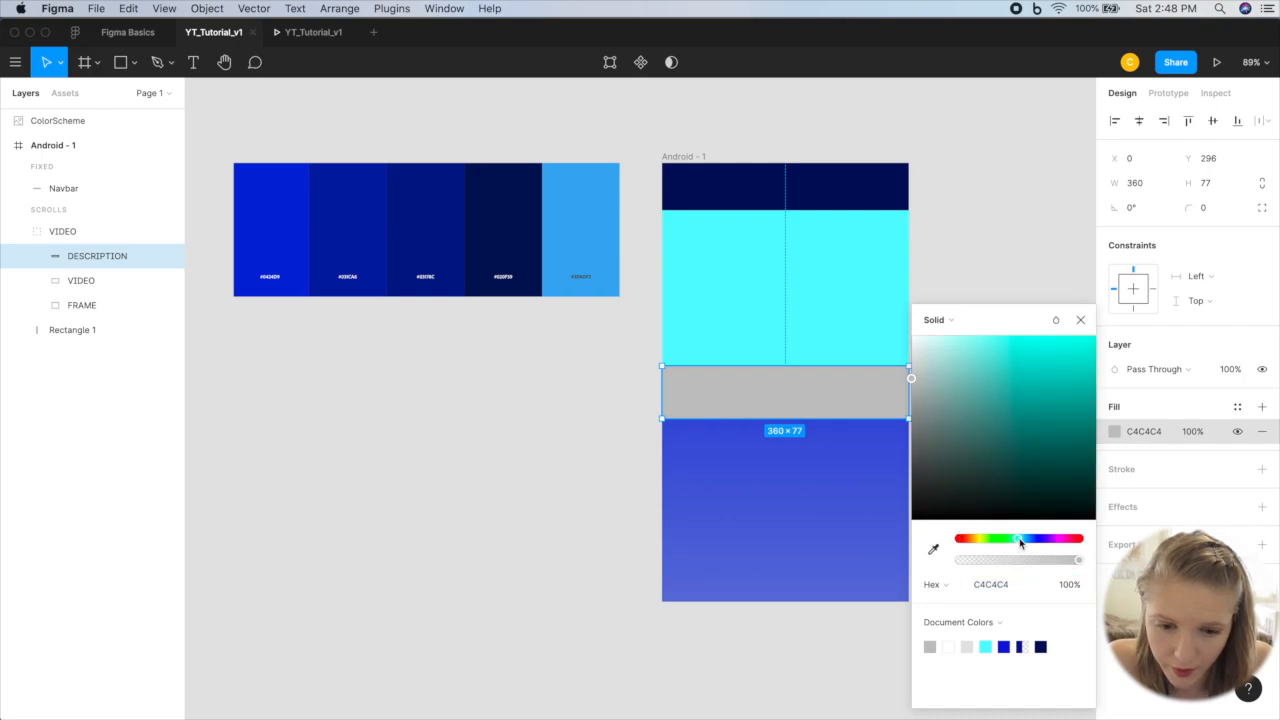
{"action": "left_click", "coordinate": [1067, 440]}
{"action": "left_click_drag", "start_coordinate": [1069, 446], "coordinate": [1086, 376]}
{"action": "left_click", "coordinate": [1080, 320]}
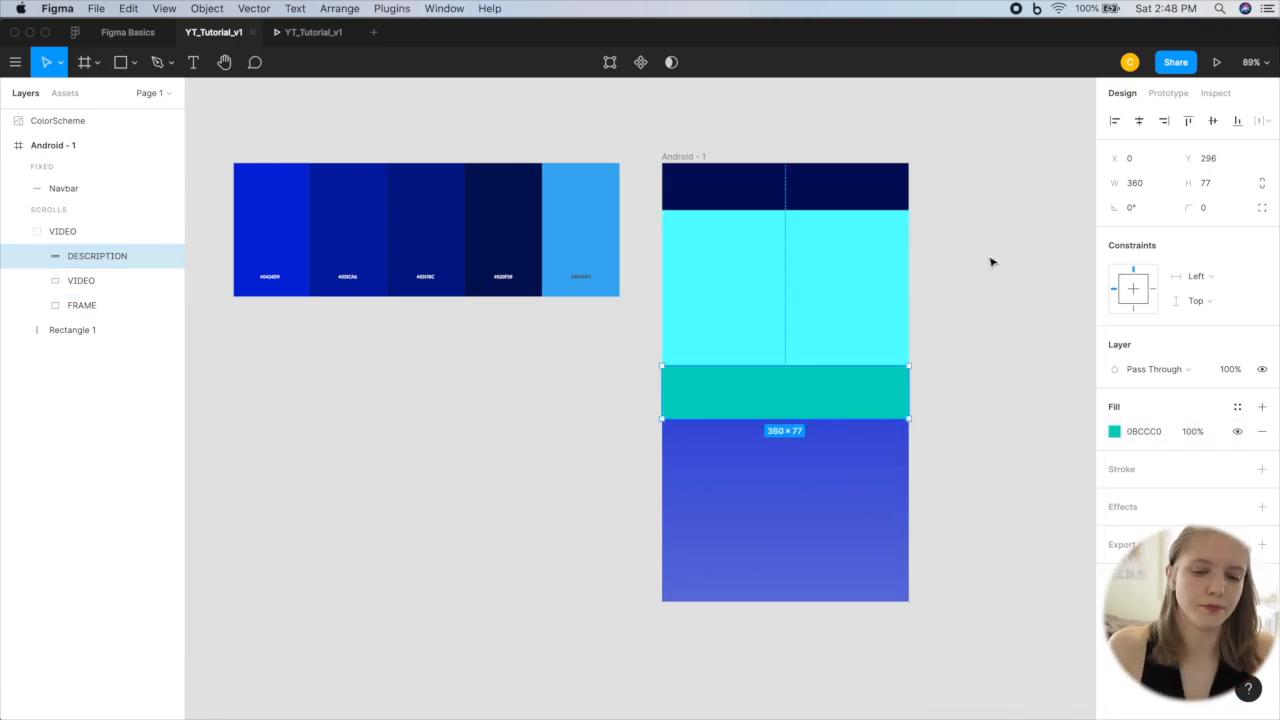
Step: Convert the VIDEO group into a component and check it among the local components
{"action": "left_click", "coordinate": [780, 306]}
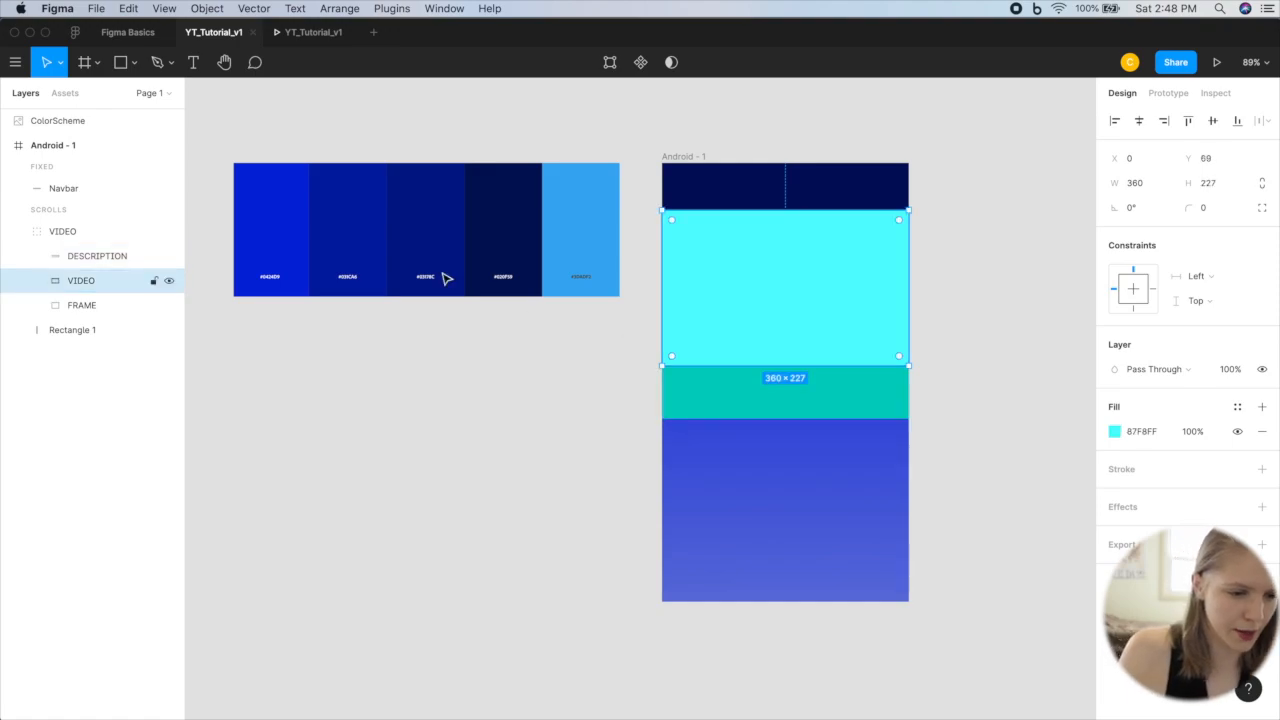
{"action": "left_click", "coordinate": [55, 236]}
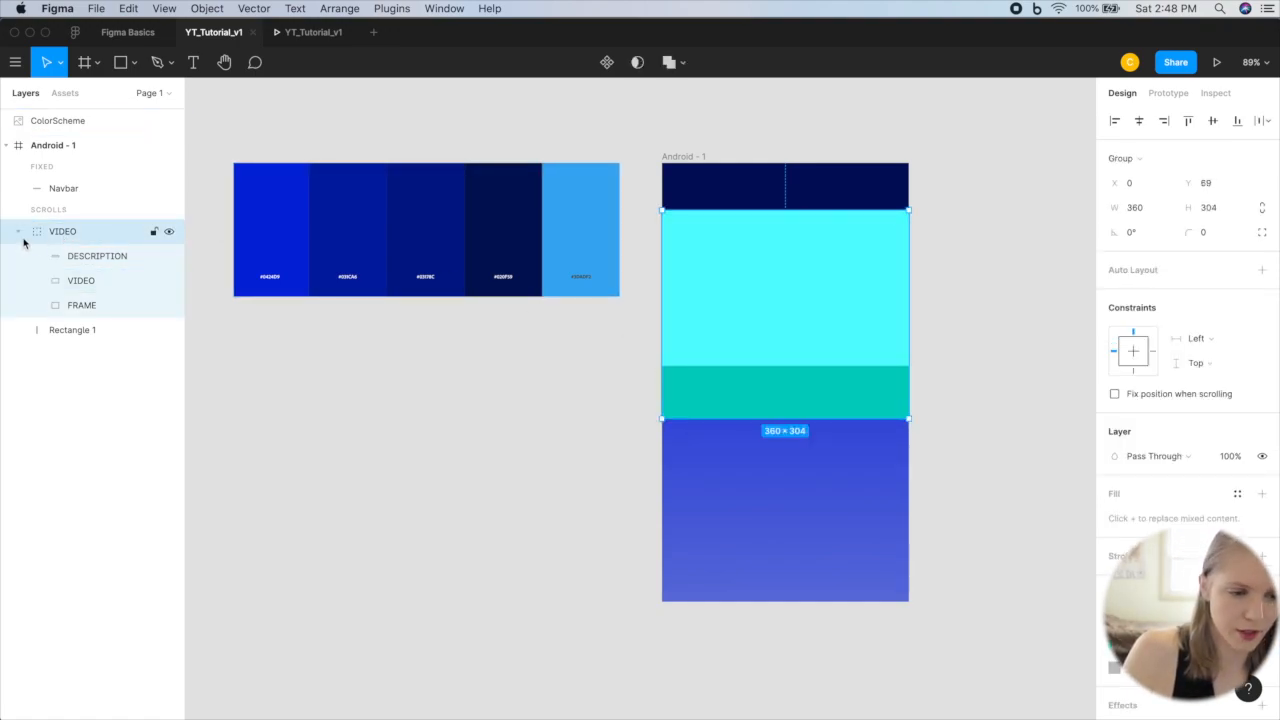
{"action": "left_click", "coordinate": [18, 232]}
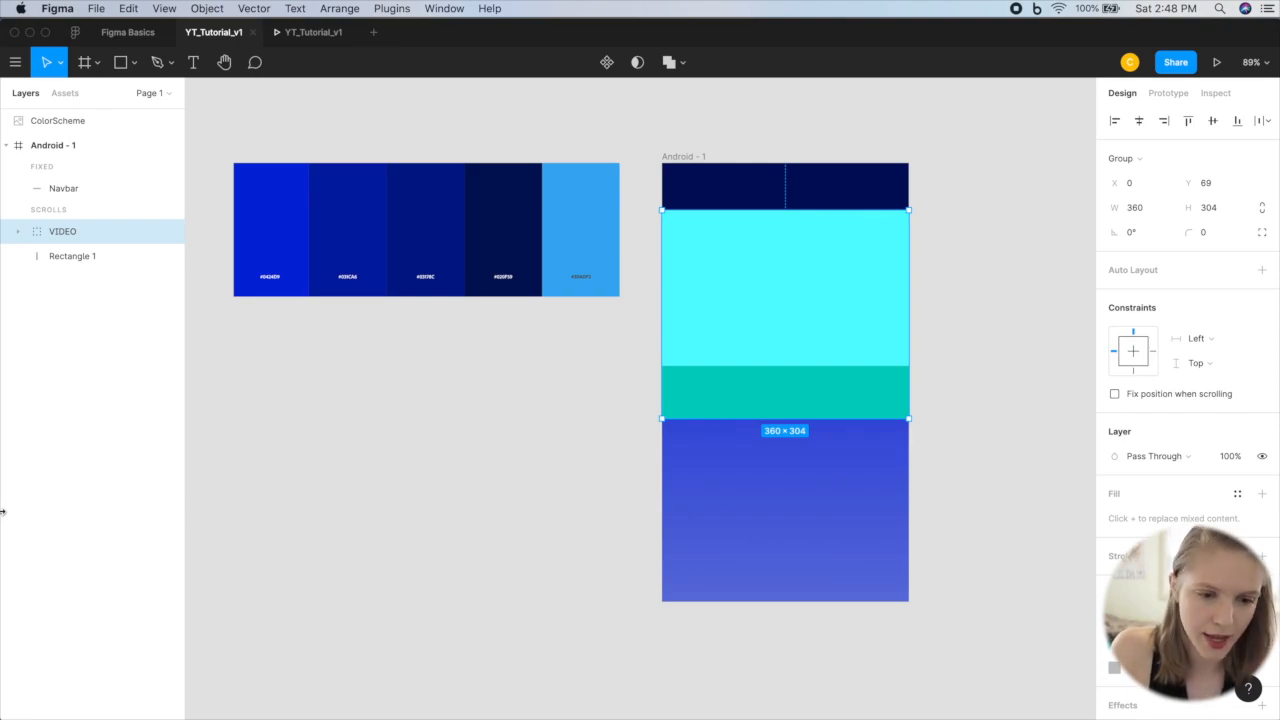
{"action": "key", "text": "super+alt+k"}
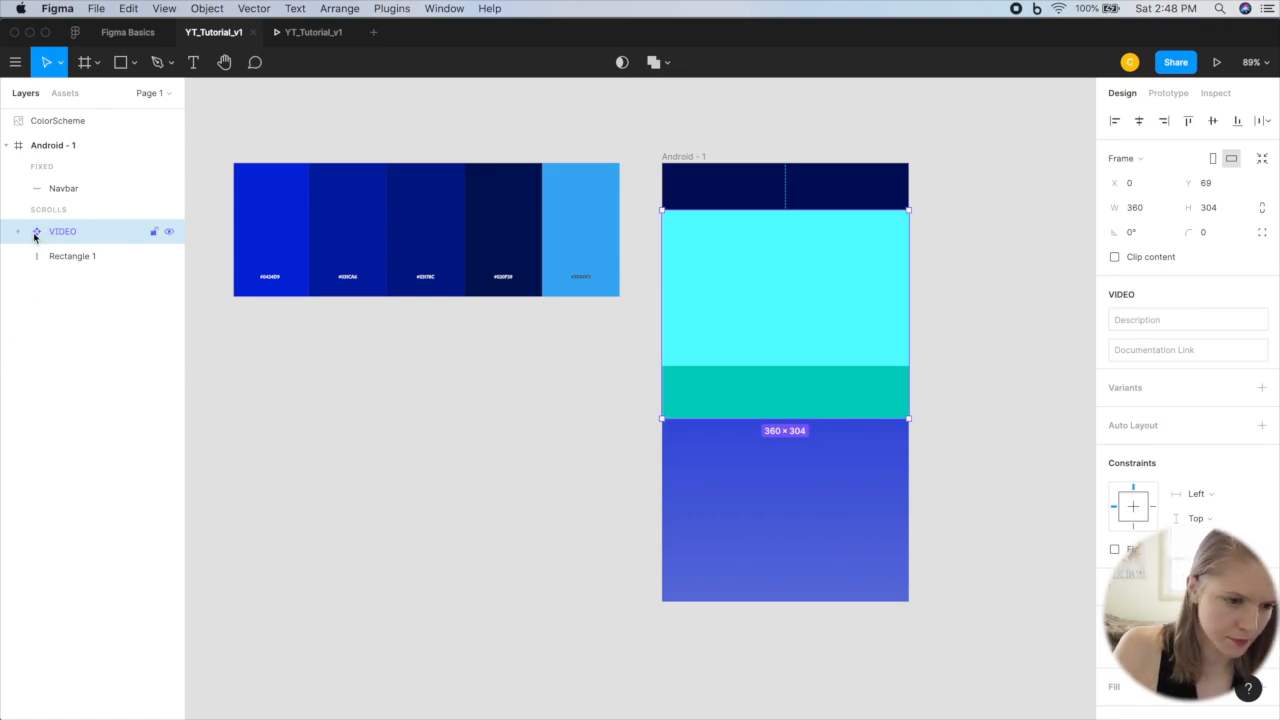
{"action": "key", "text": "super+z"}
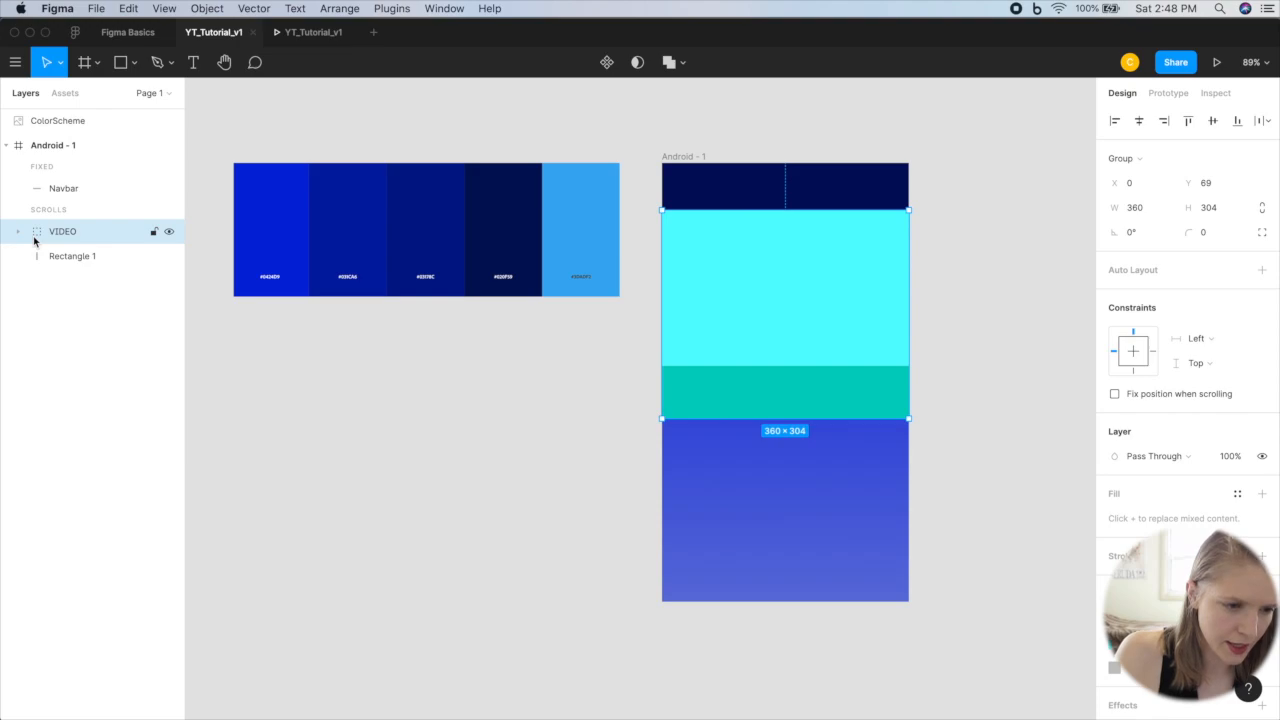
{"action": "key", "text": "super+alt+k"}
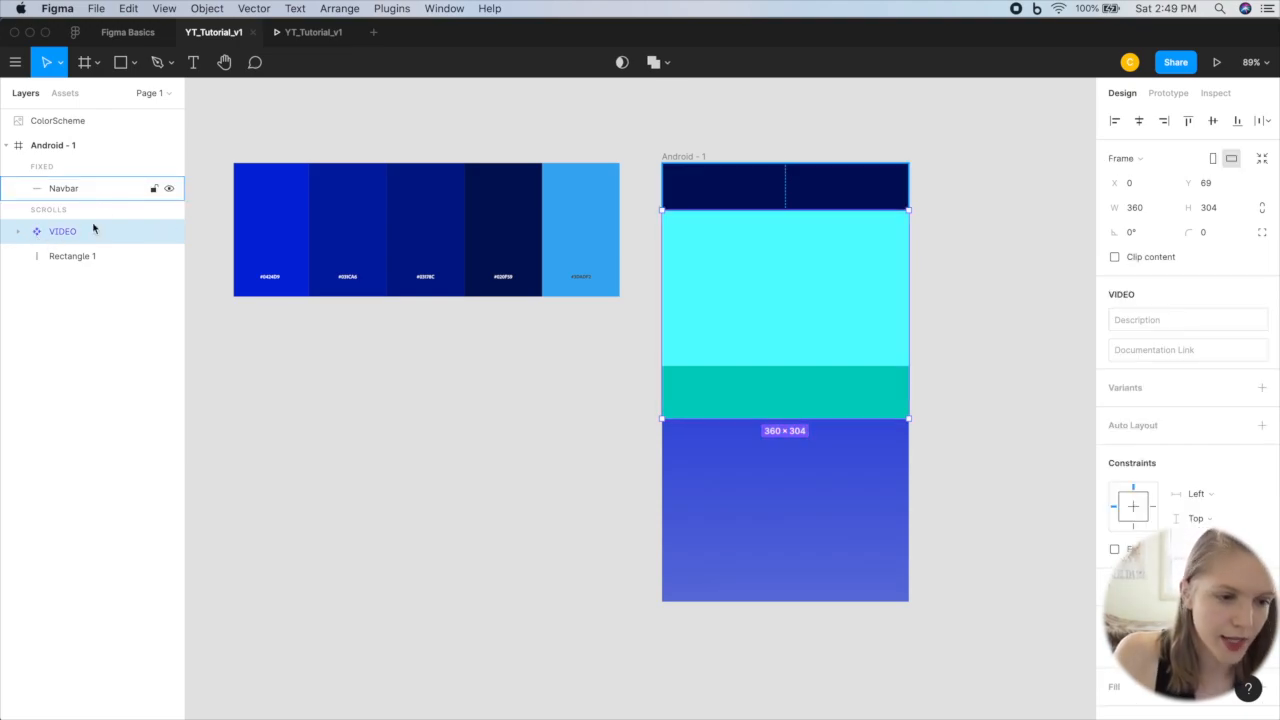
{"action": "left_click", "coordinate": [67, 95]}
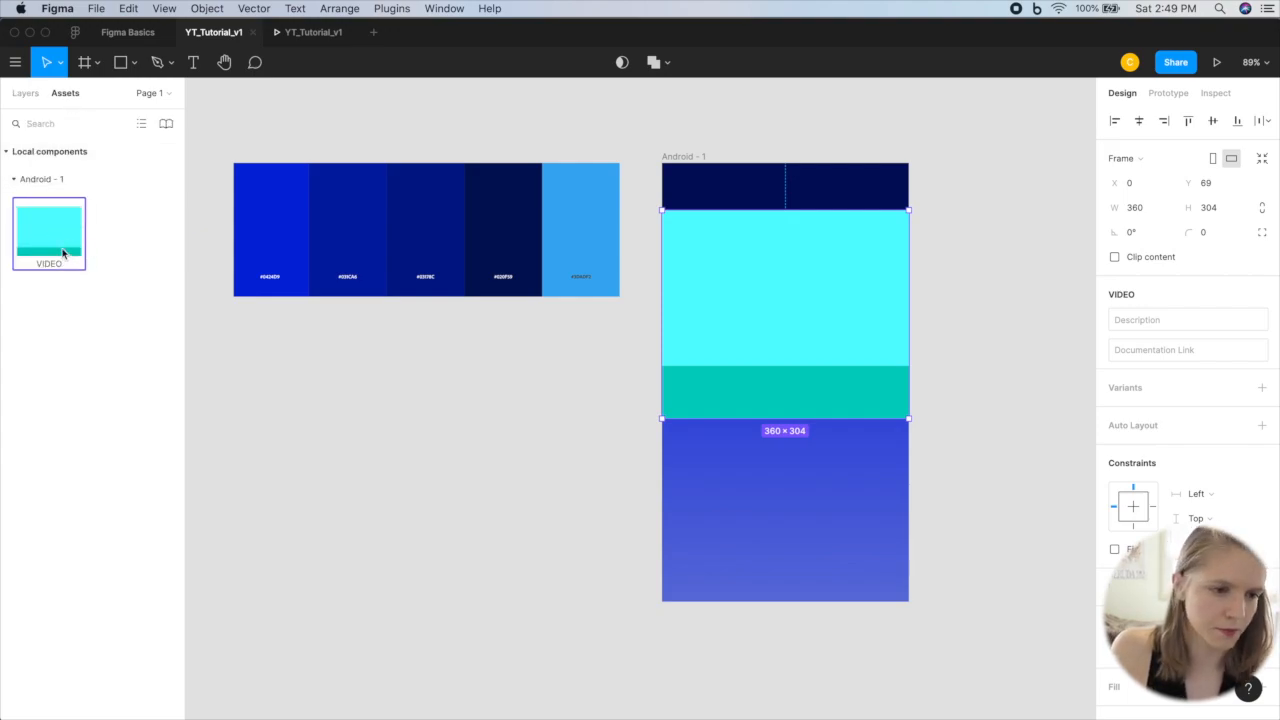
{"action": "left_click", "coordinate": [26, 93]}
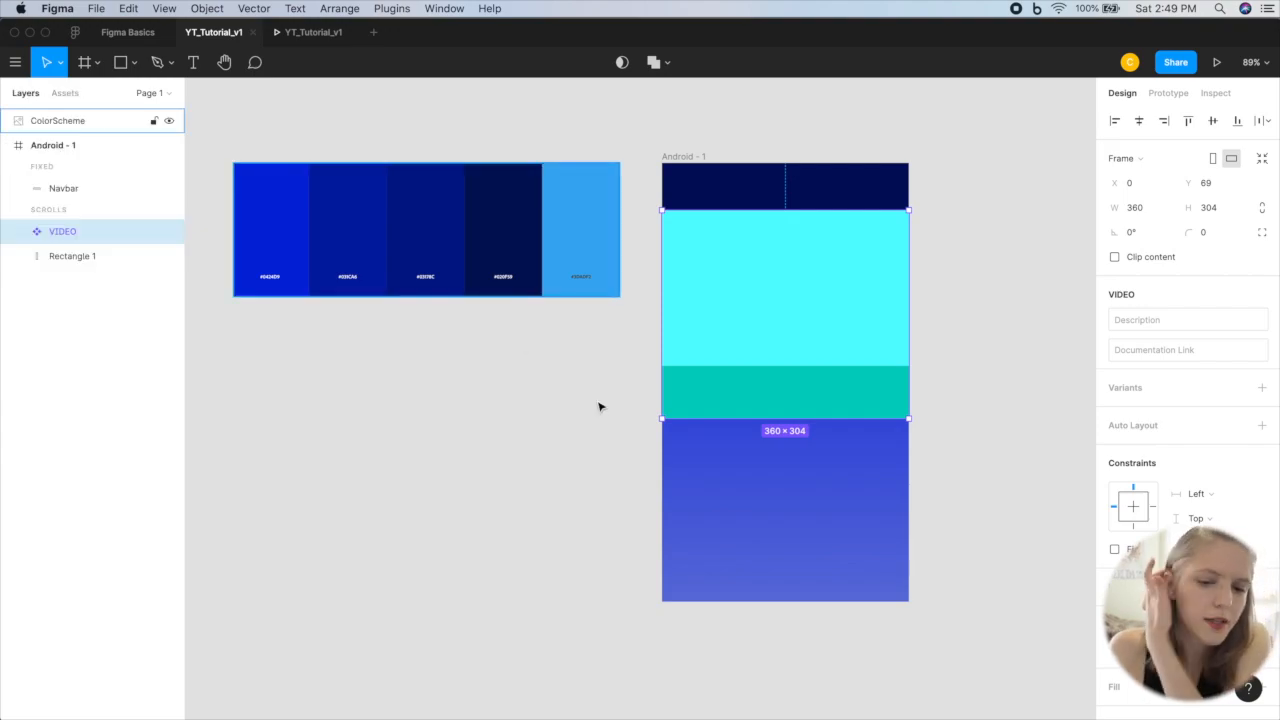
Step: Replace the VIDEO rectangle's solid fill with the Pexels stock JPEG ending in 340152, showing a person with headphones at a computer
{"action": "double_click", "coordinate": [813, 298]}
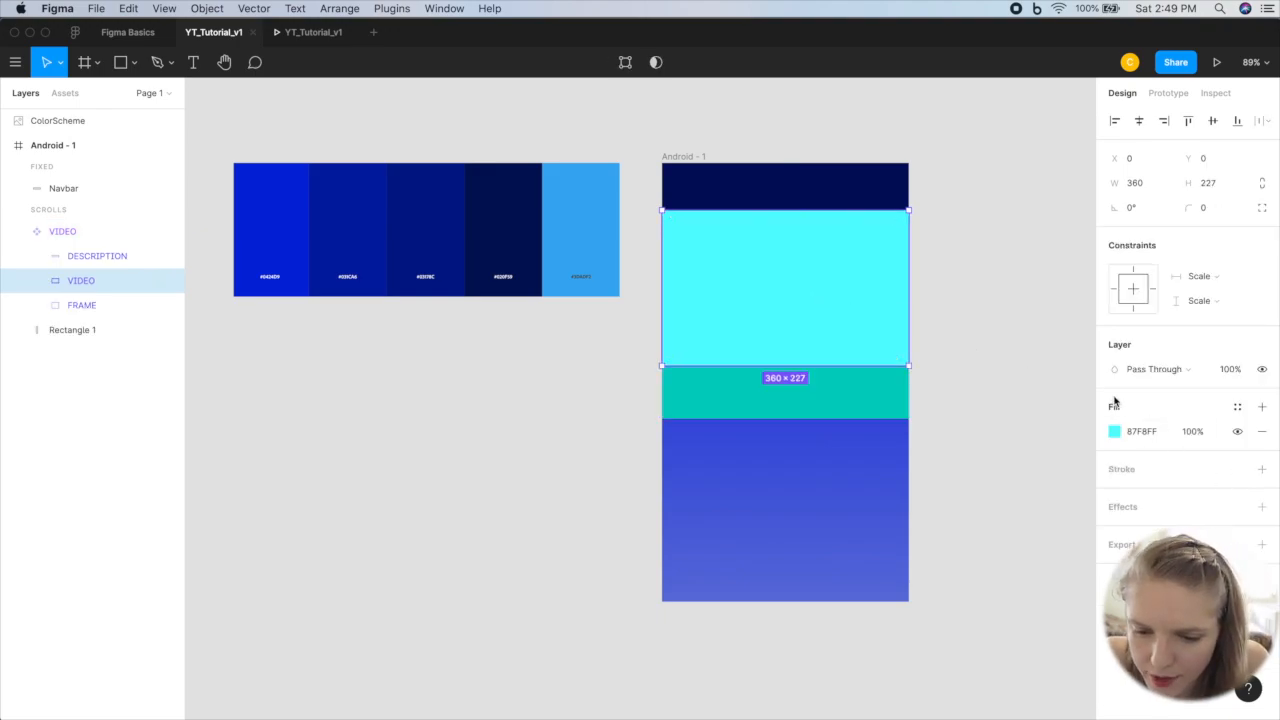
{"action": "left_click", "coordinate": [1114, 431]}
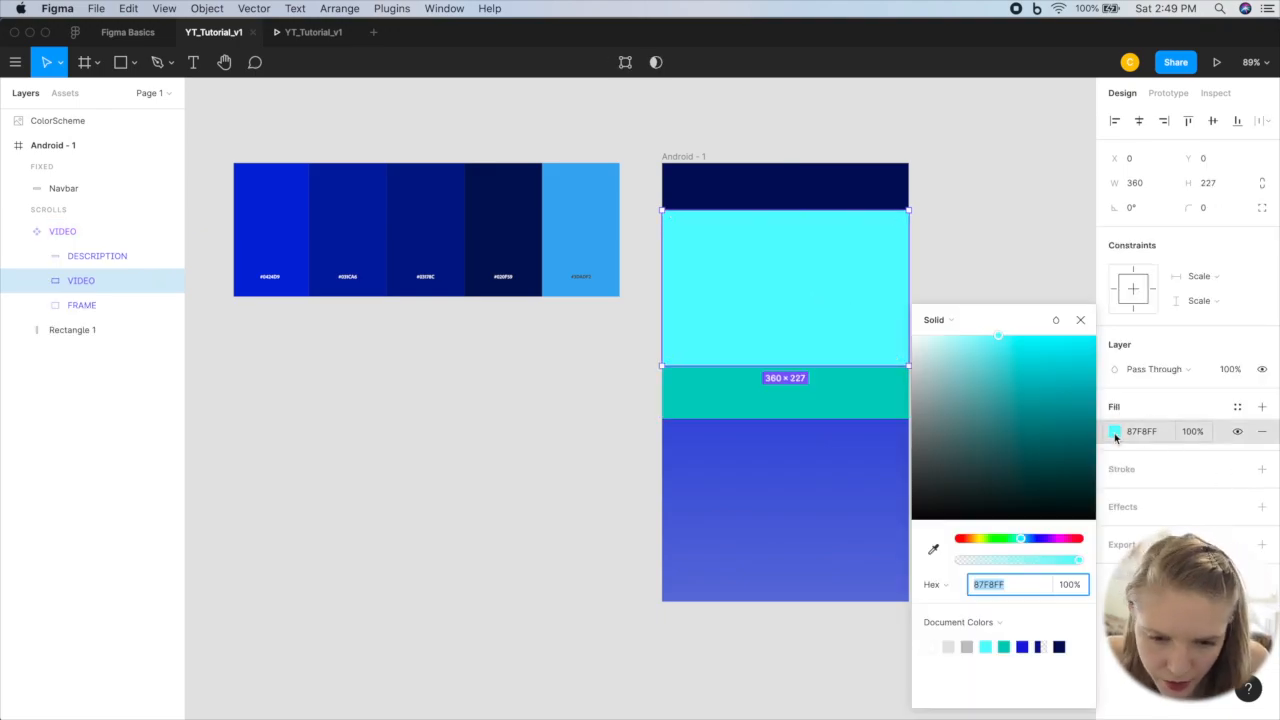
{"action": "left_click", "coordinate": [957, 321]}
{"action": "left_click", "coordinate": [958, 411]}
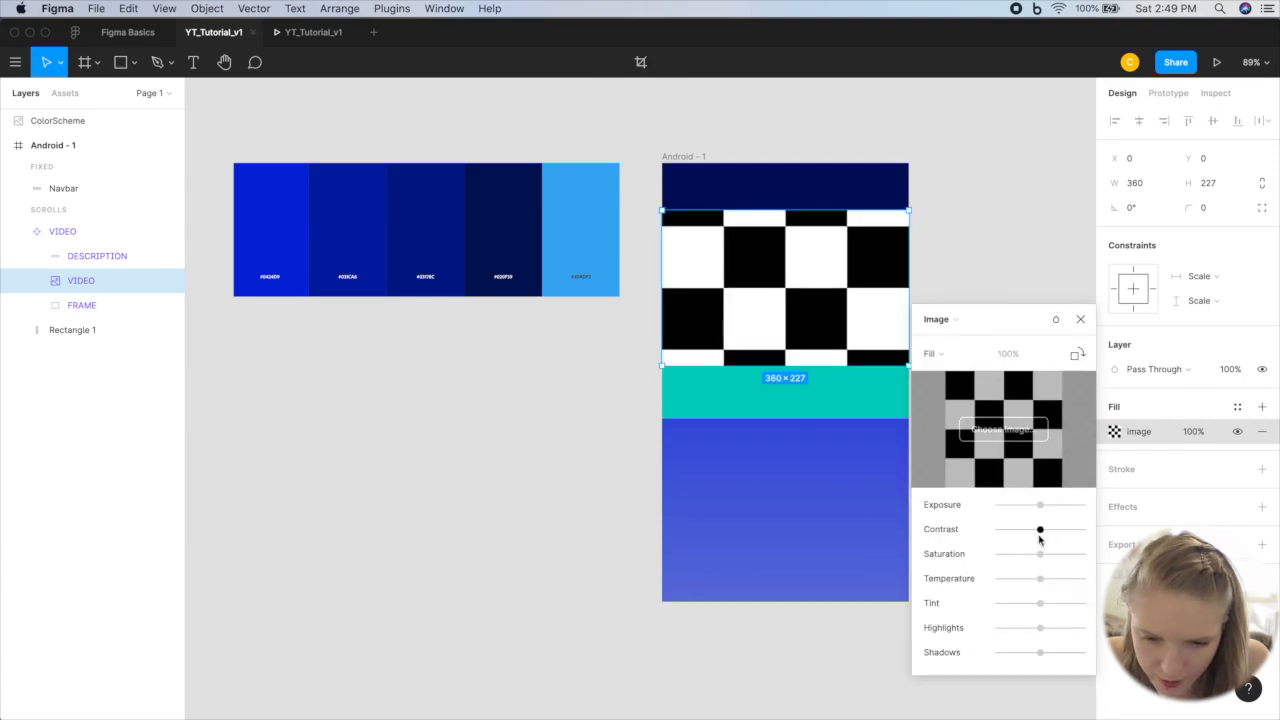
{"action": "left_click", "coordinate": [1016, 436]}
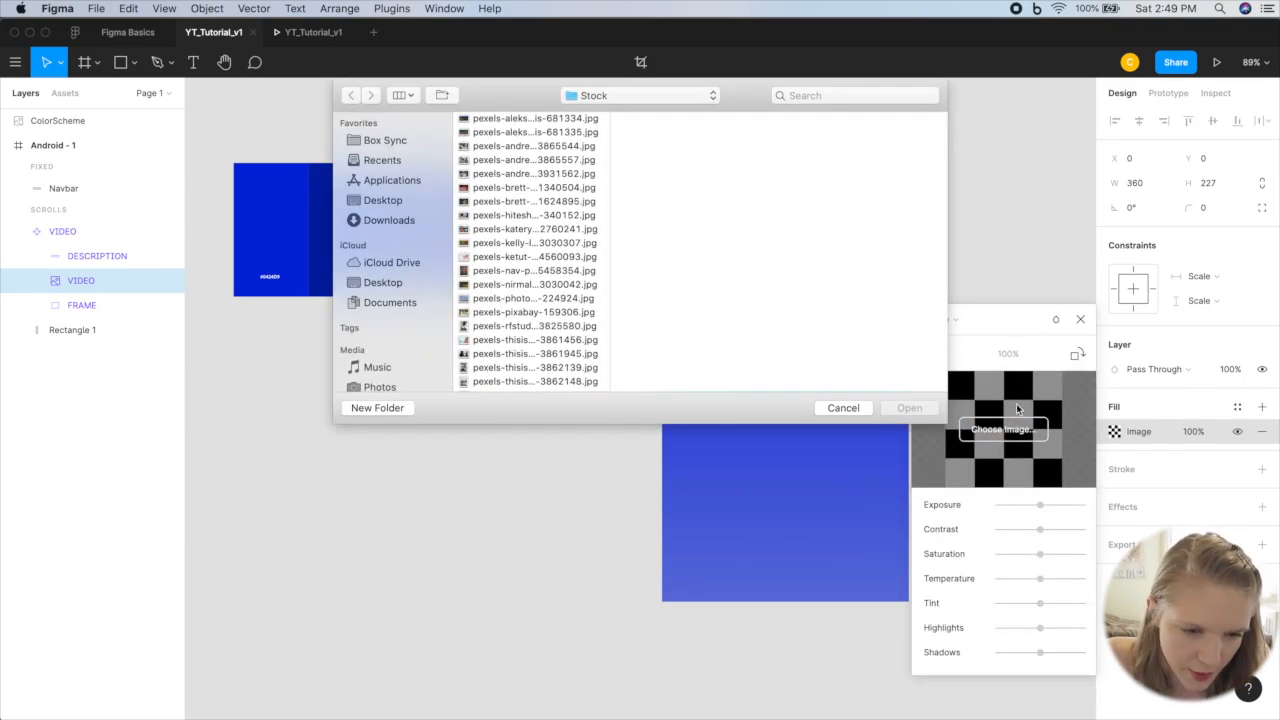
{"action": "left_click", "coordinate": [528, 214]}
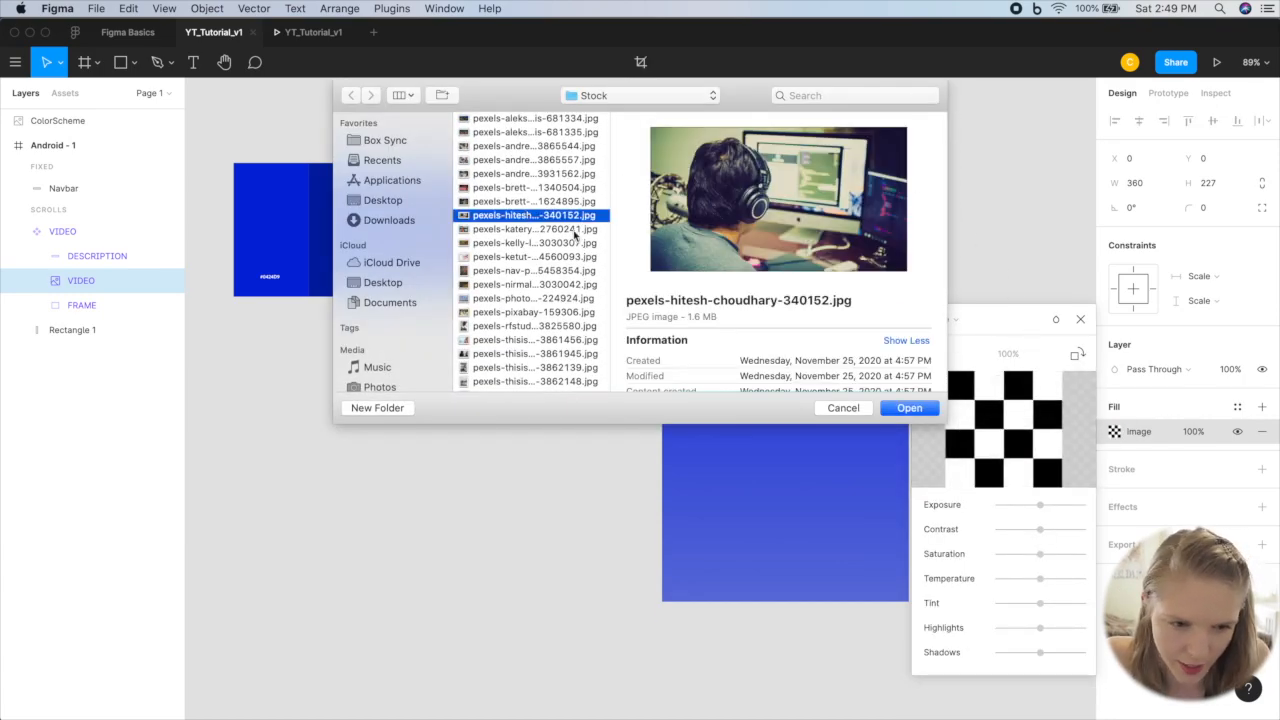
{"action": "left_click", "coordinate": [909, 407]}
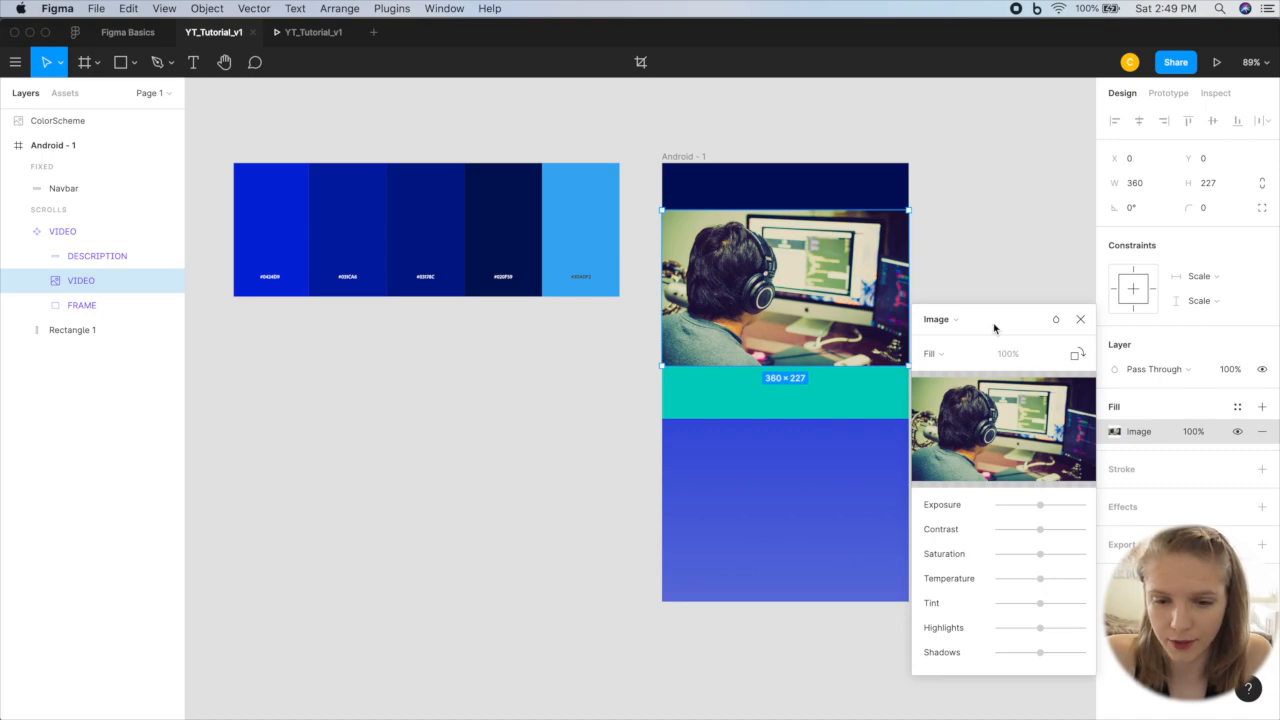
{"action": "left_click", "coordinate": [1080, 319]}
{"action": "left_click", "coordinate": [1036, 262]}
Step: Add the text NAME inside the component's DESCRIPTION rectangle, near its left edge at about X 18, Y 253
{"action": "scroll", "coordinate": [1036, 262], "scroll_direction": "right", "scroll_amount": 3}
{"action": "scroll", "coordinate": [1036, 262], "scroll_direction": "down", "scroll_amount": 1}
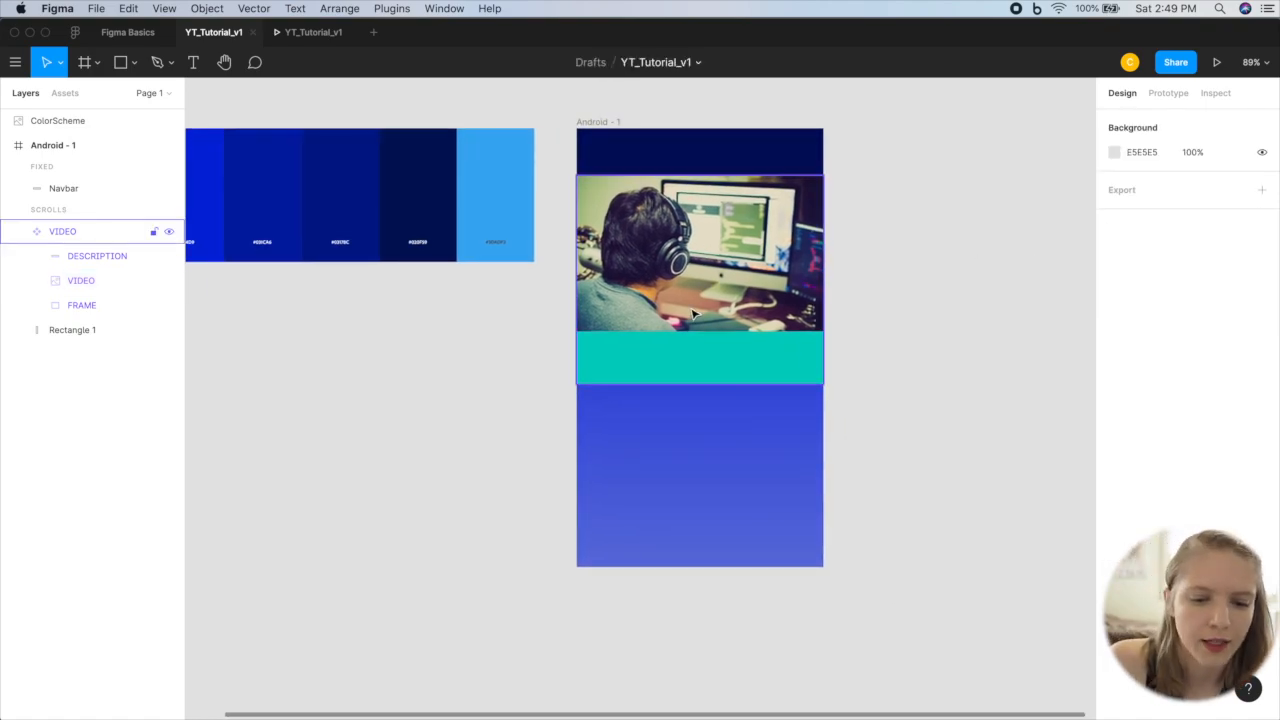
{"action": "double_click", "coordinate": [659, 371]}
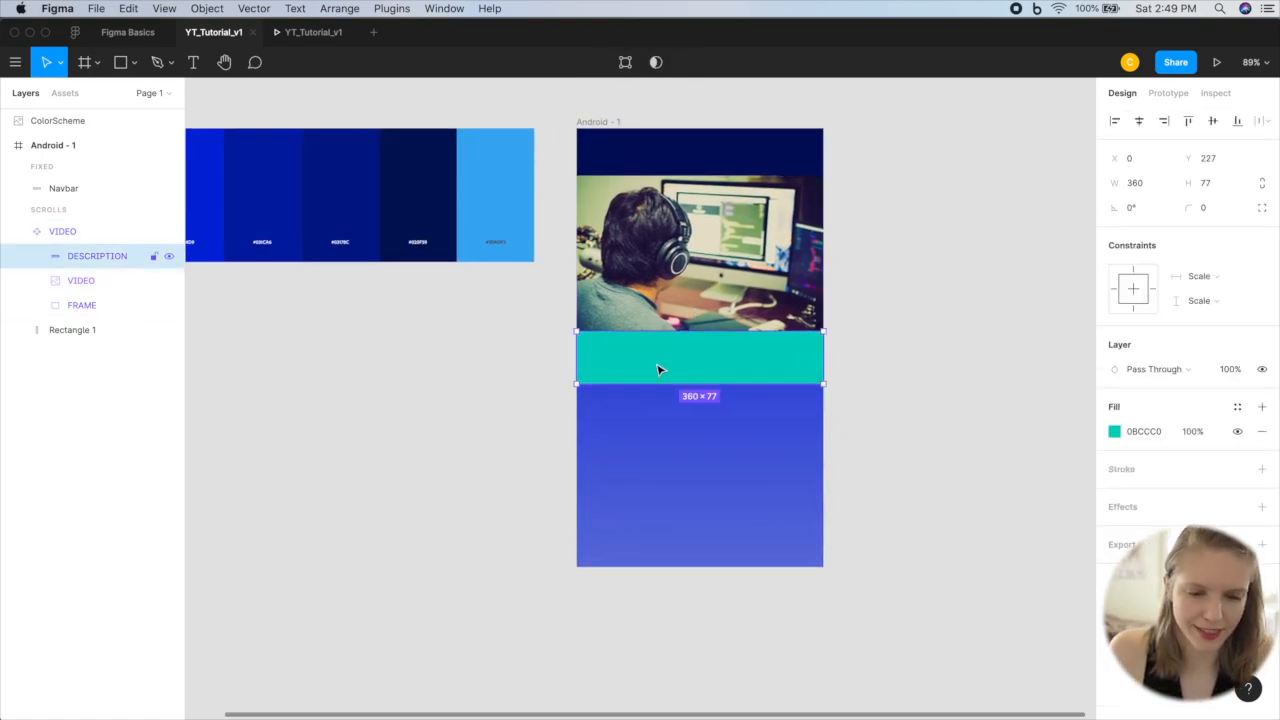
{"action": "key", "text": "t"}
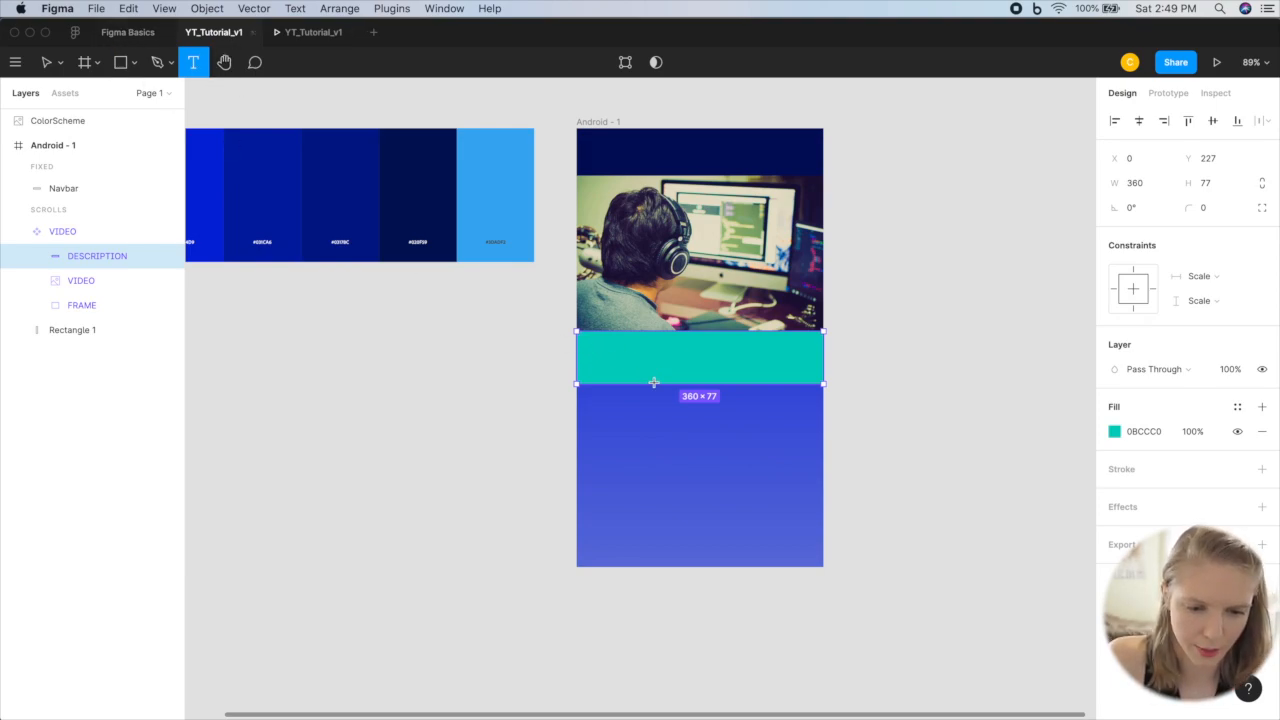
{"action": "left_click", "coordinate": [590, 350]}
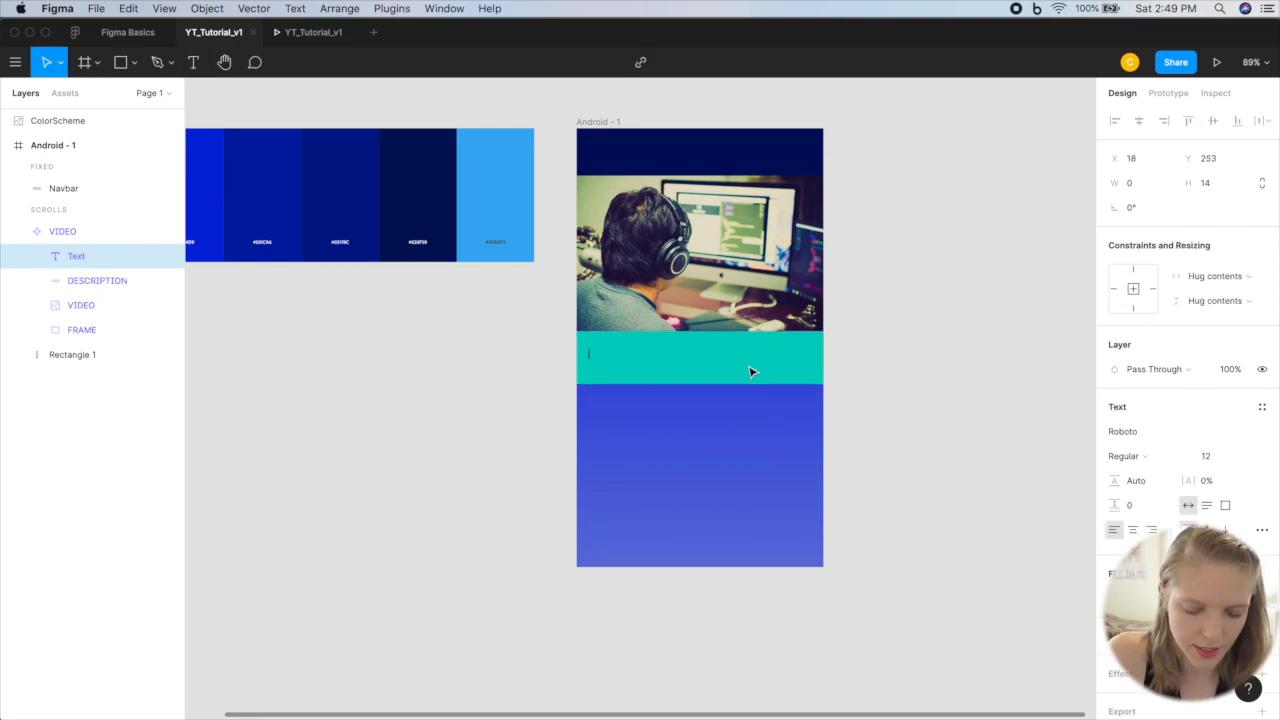
{"action": "type", "text": "NAME"}
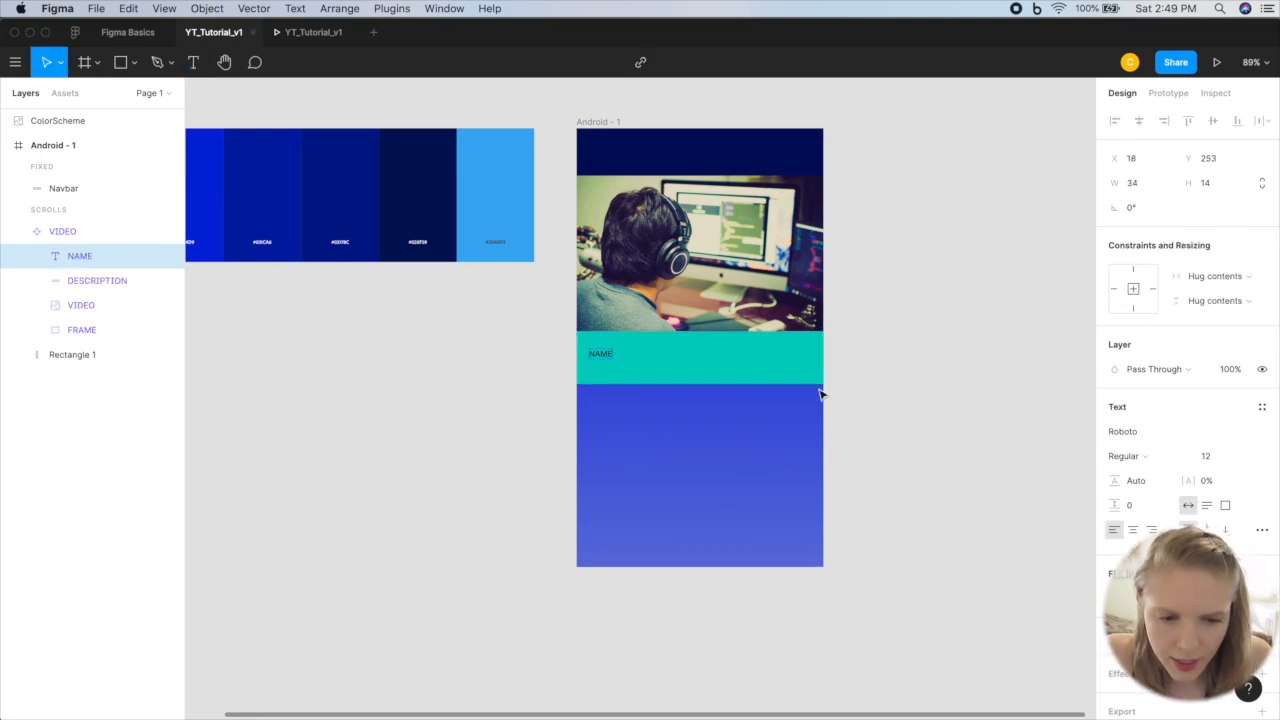
Step: Move the NAME text within the DESCRIPTION rectangle to about X 73, Y 245
{"action": "left_click", "coordinate": [632, 358]}
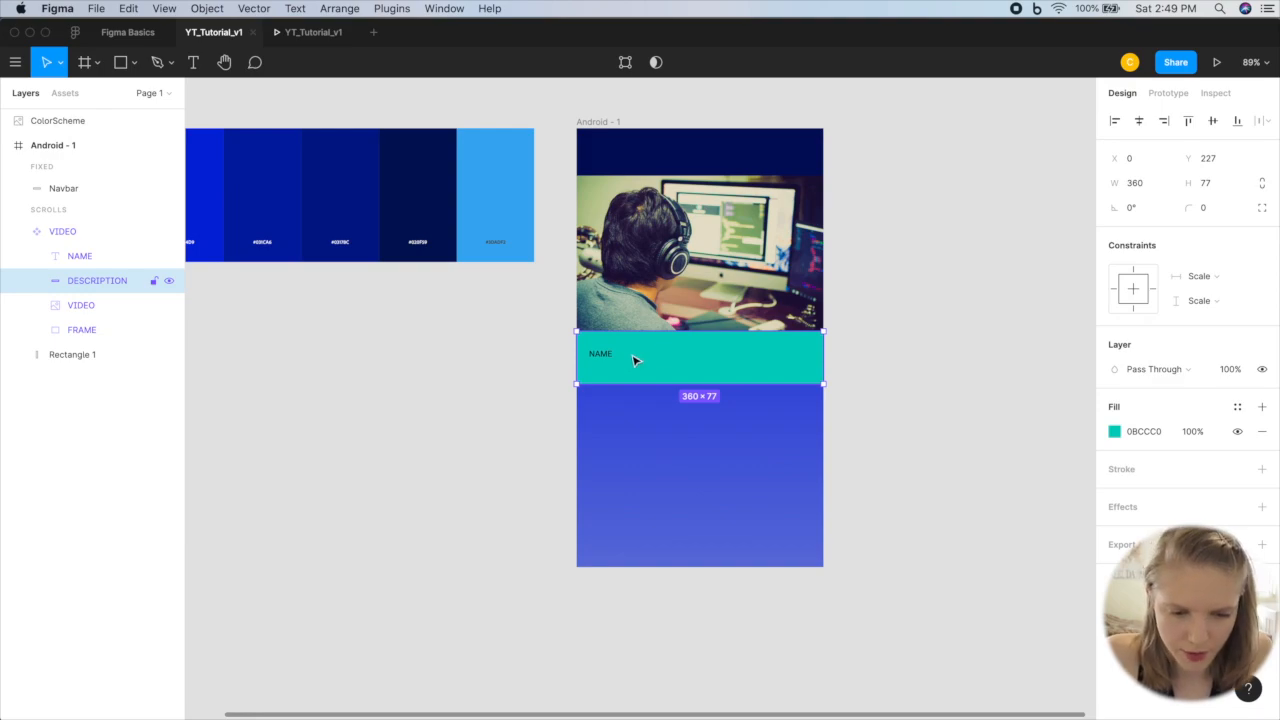
{"action": "left_click_drag", "start_coordinate": [604, 353], "coordinate": [606, 360]}
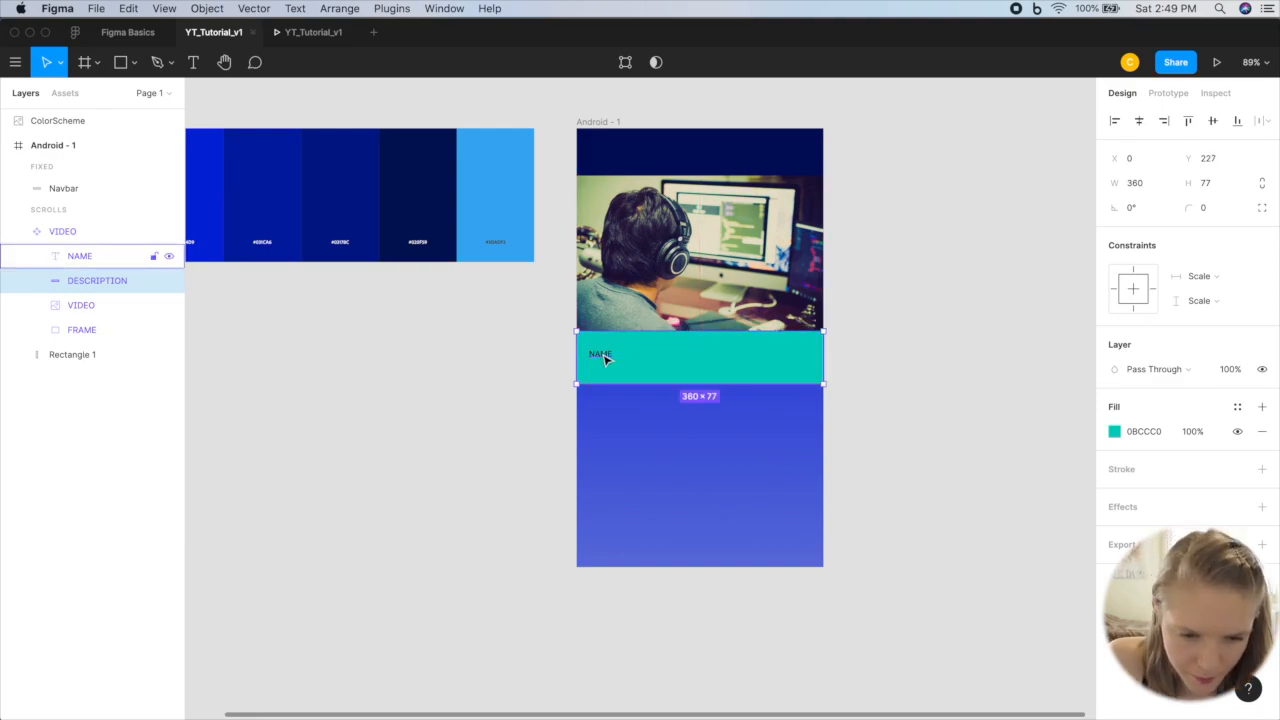
{"action": "double_click", "coordinate": [597, 354]}
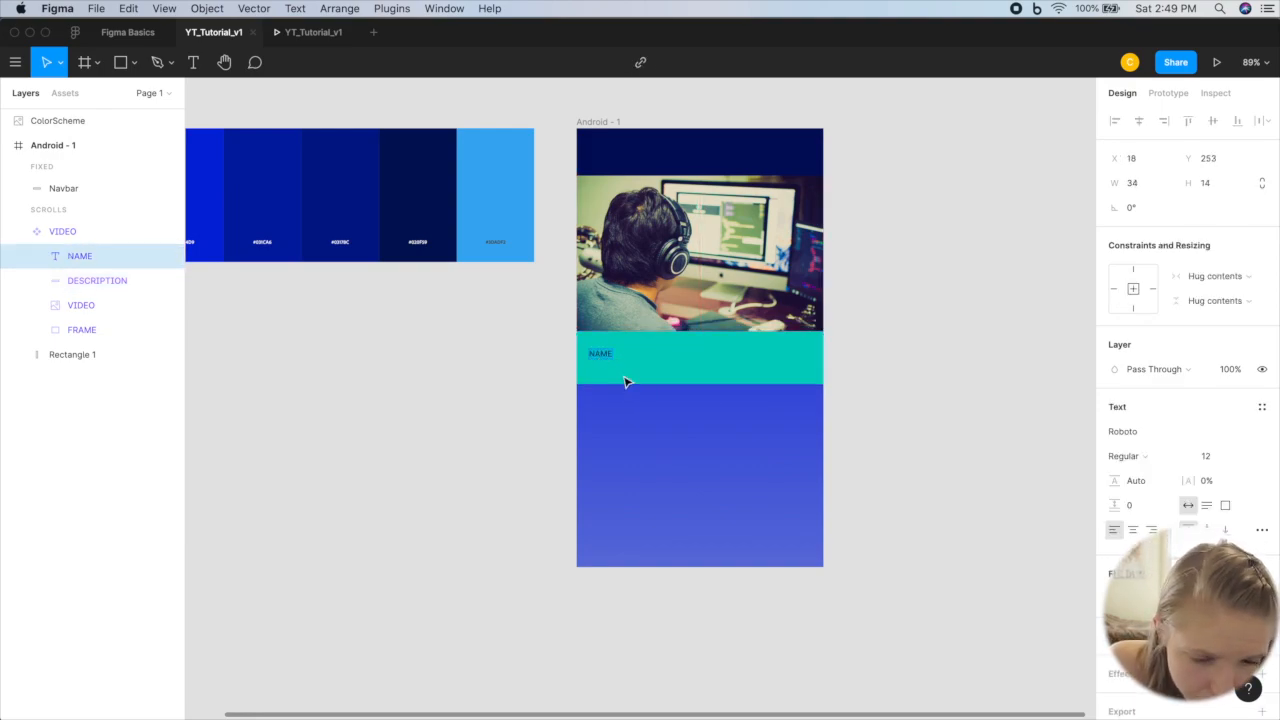
{"action": "key", "text": "Escape"}
{"action": "left_click_drag", "start_coordinate": [606, 362], "coordinate": [643, 354]}
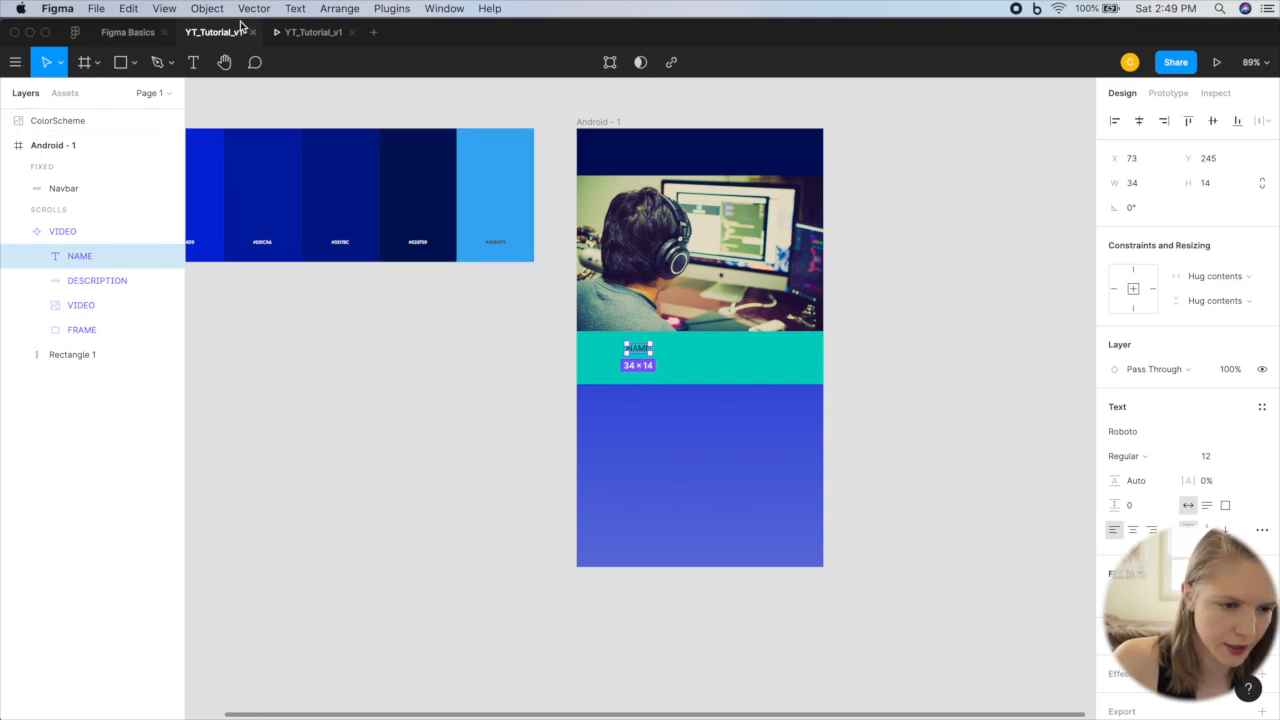
Step: Draw a circle with the Ellipse tool as a profile picture placeholder near the left edge of the DESCRIPTION rectangle
{"action": "left_click", "coordinate": [134, 63]}
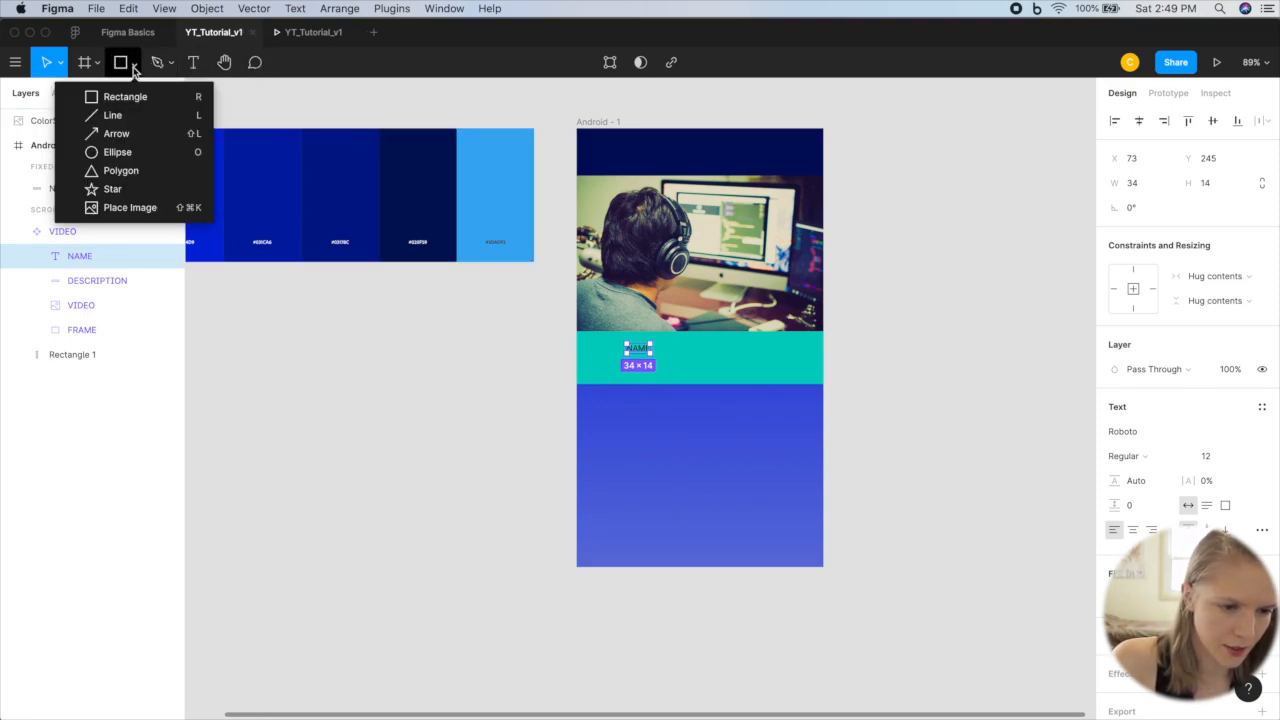
{"action": "left_click", "coordinate": [125, 152]}
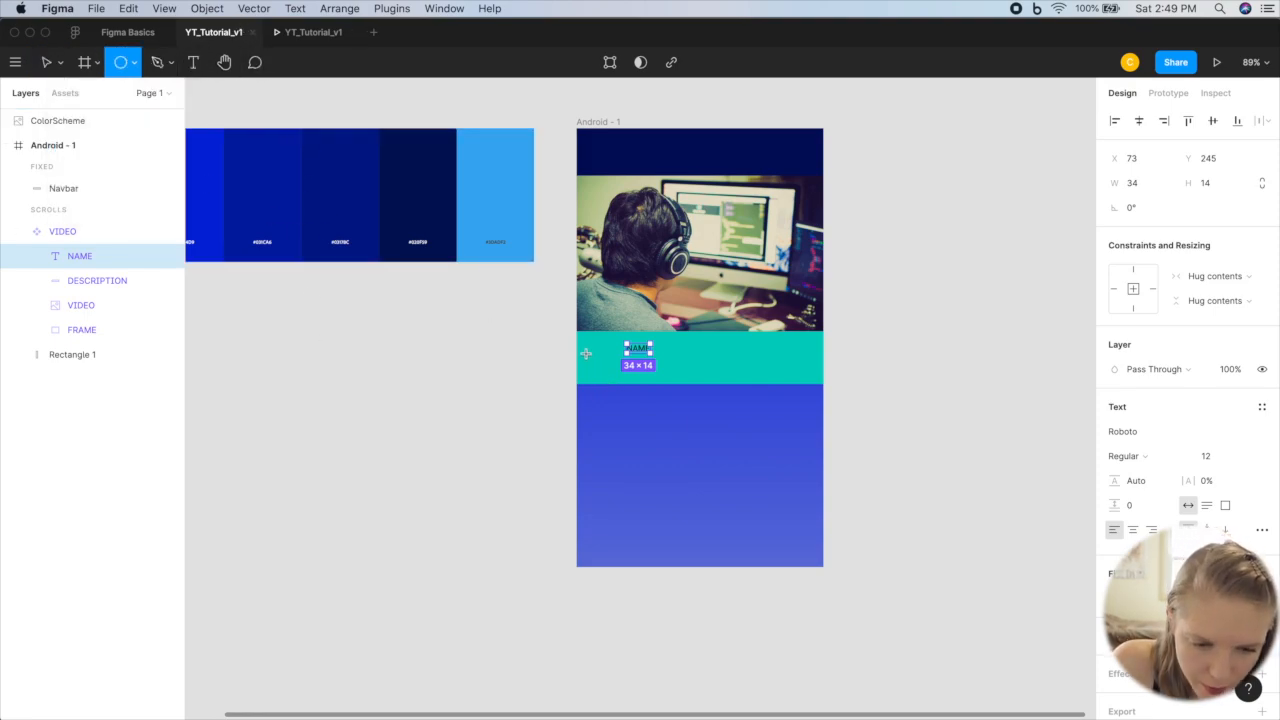
{"action": "mouse_move", "coordinate": [584, 342]}
{"action": "left_mouse_down"}
{"action": "mouse_move", "coordinate": [620, 377]}
{"action": "mouse_move", "coordinate": [607, 363]}
{"action": "left_mouse_up"}
{"action": "left_click", "coordinate": [653, 378]}
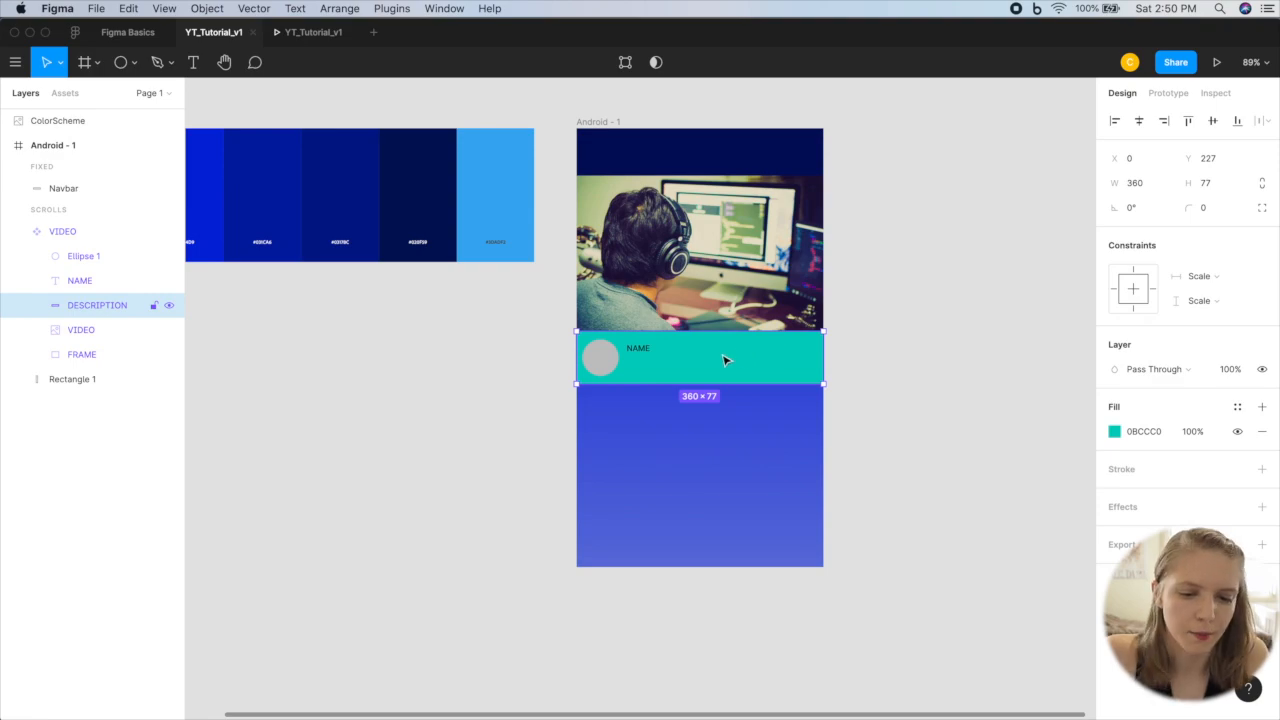
Step: Change the NAME text in the VIDEO component to NAME OF VIDEO
{"action": "double_click", "coordinate": [636, 347]}
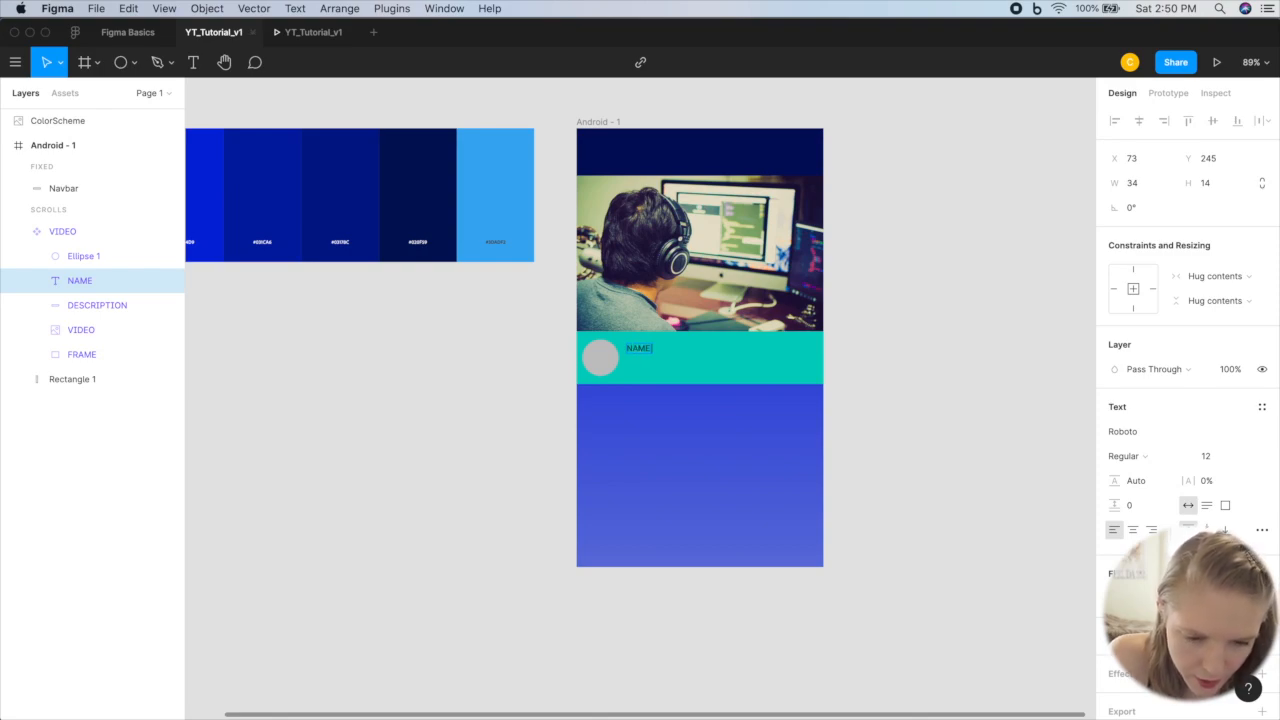
{"action": "key", "text": "Escape"}
{"action": "left_click", "coordinate": [633, 376]}
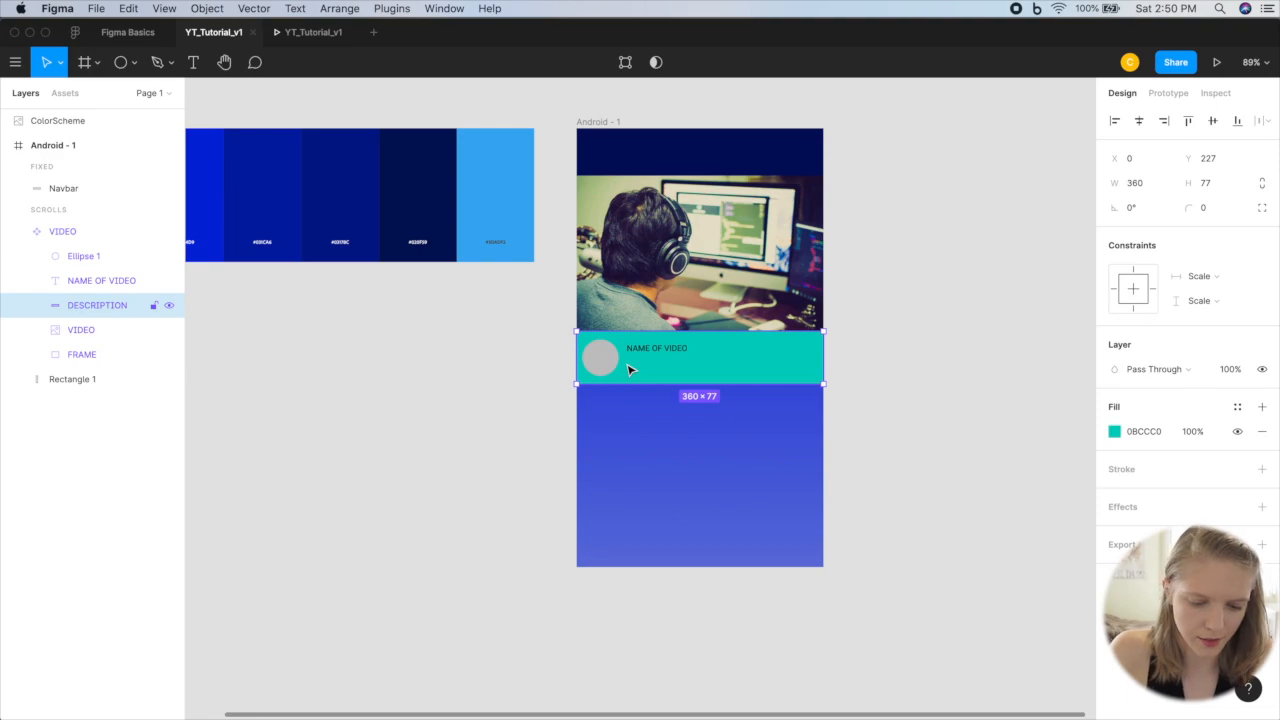
Step: Add the text NAME OF YOUTUBER below the NAME OF VIDEO text, at about X 72, Y 279
{"action": "key", "text": "t"}
{"action": "left_click", "coordinate": [626, 367]}
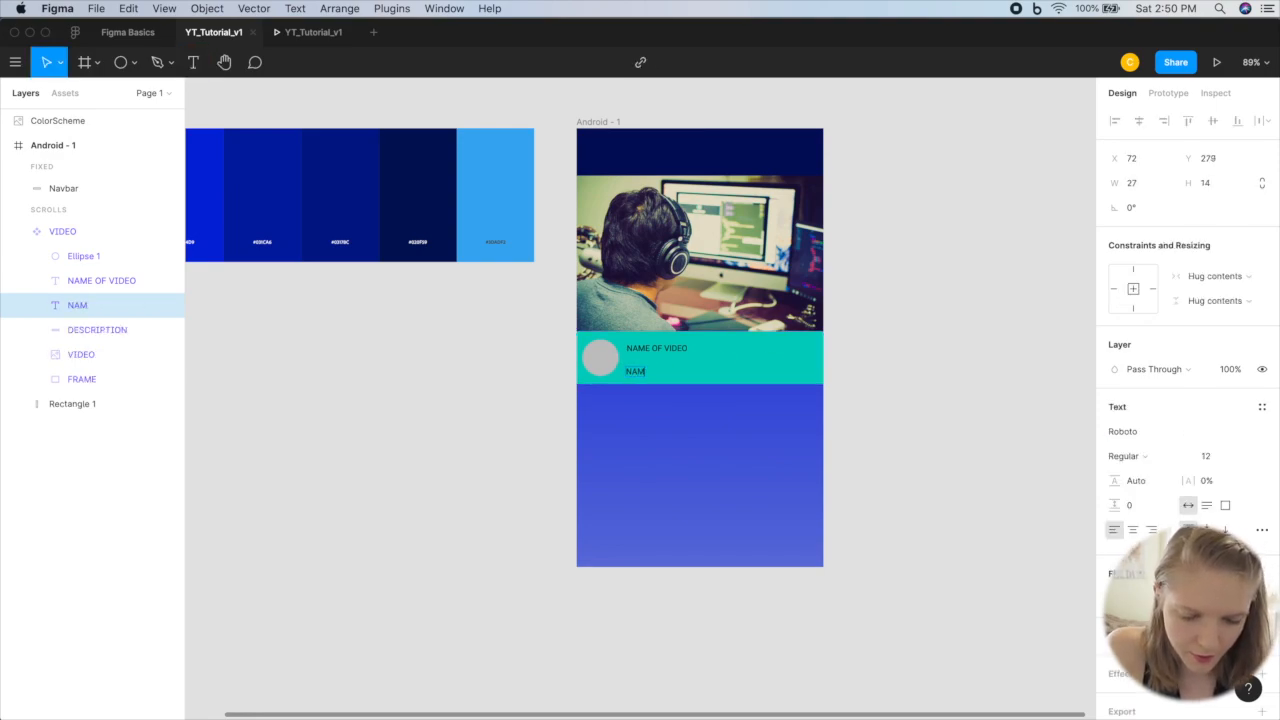
{"action": "type", "text": "NAME OF YOUTUBER"}
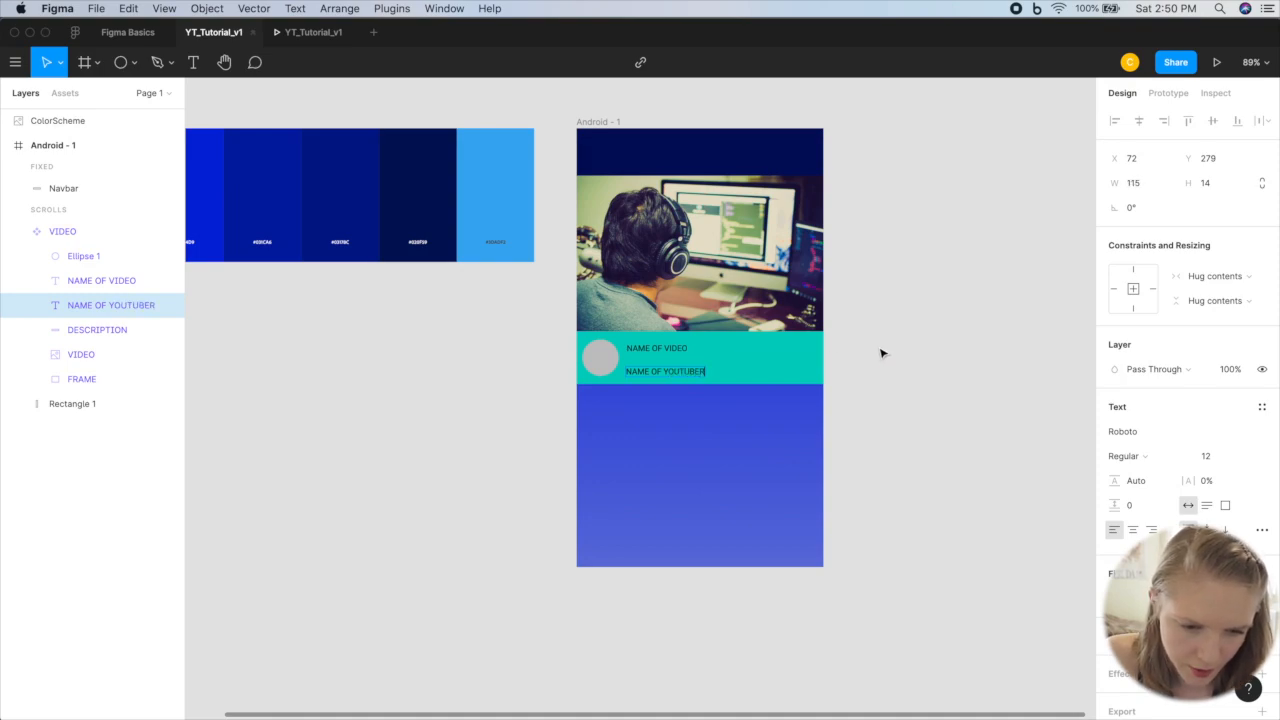
{"action": "key", "text": "Escape"}
{"action": "left_click", "coordinate": [897, 374]}
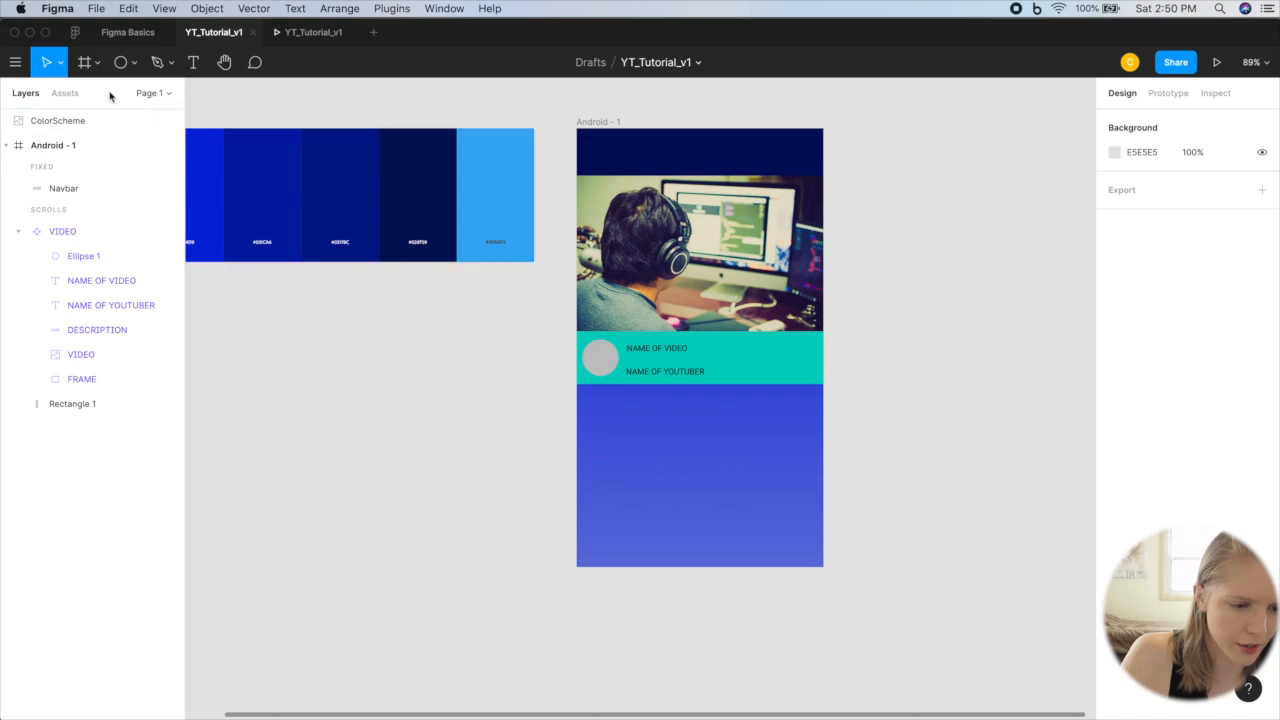
Step: Check the updated VIDEO component among the local components
{"action": "left_click", "coordinate": [65, 93]}
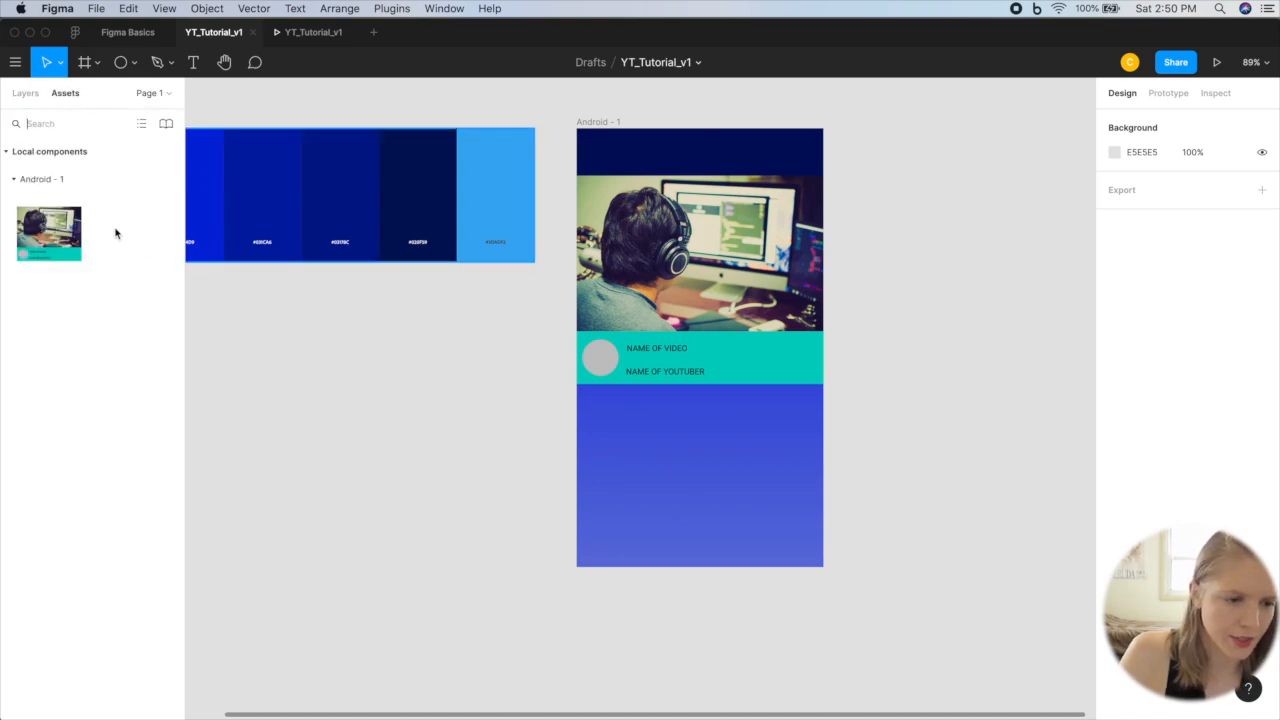
{"action": "left_click", "coordinate": [55, 247]}
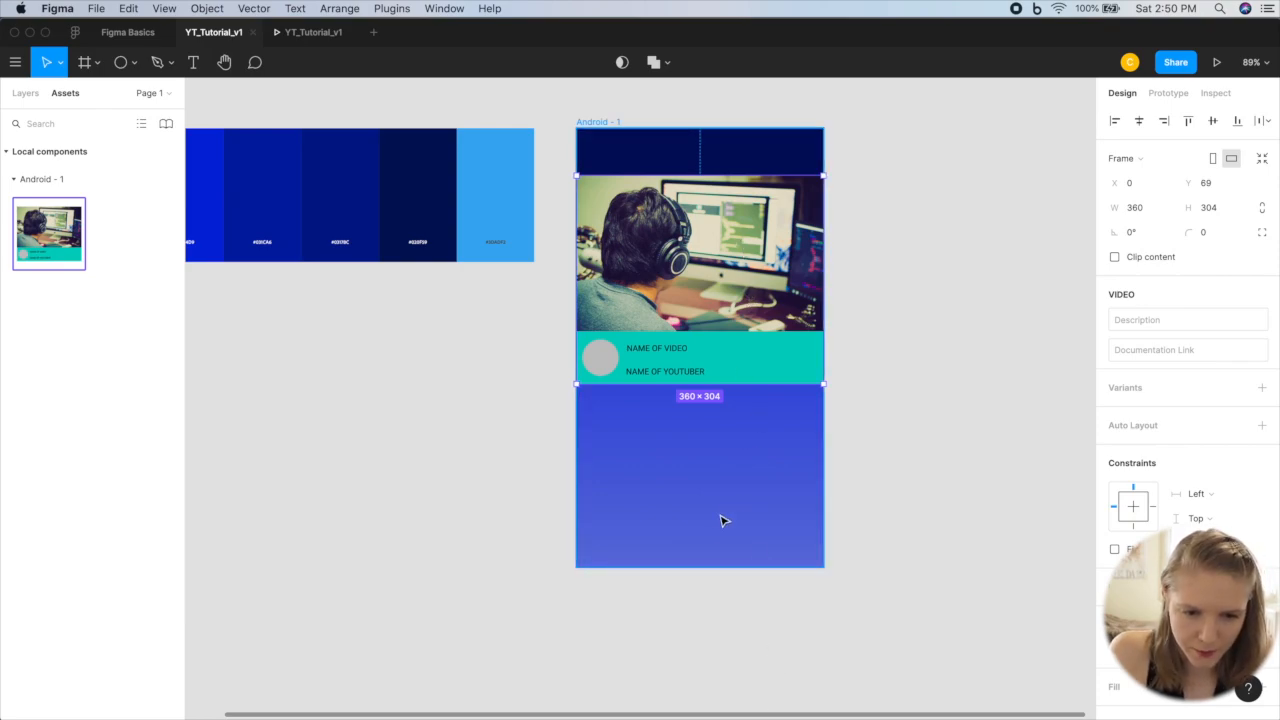
{"action": "left_click", "coordinate": [25, 93]}
Step: Turn off the Navbar's fixed position when scrolling and place a copy of it at the bottom of Android - 1, at Y 571
{"action": "left_click", "coordinate": [665, 153]}
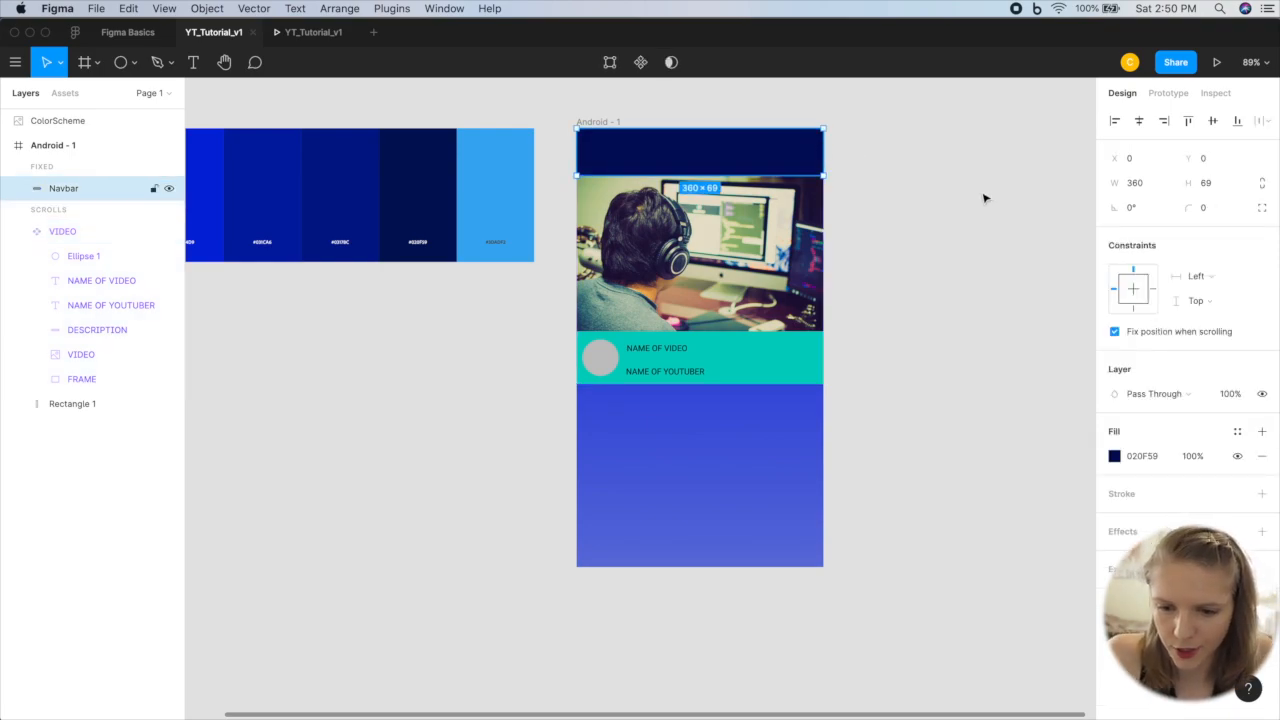
{"action": "left_click", "coordinate": [1115, 333]}
{"action": "left_click", "coordinate": [927, 210]}
{"action": "left_click", "coordinate": [704, 134]}
{"action": "key", "text": "super+v"}
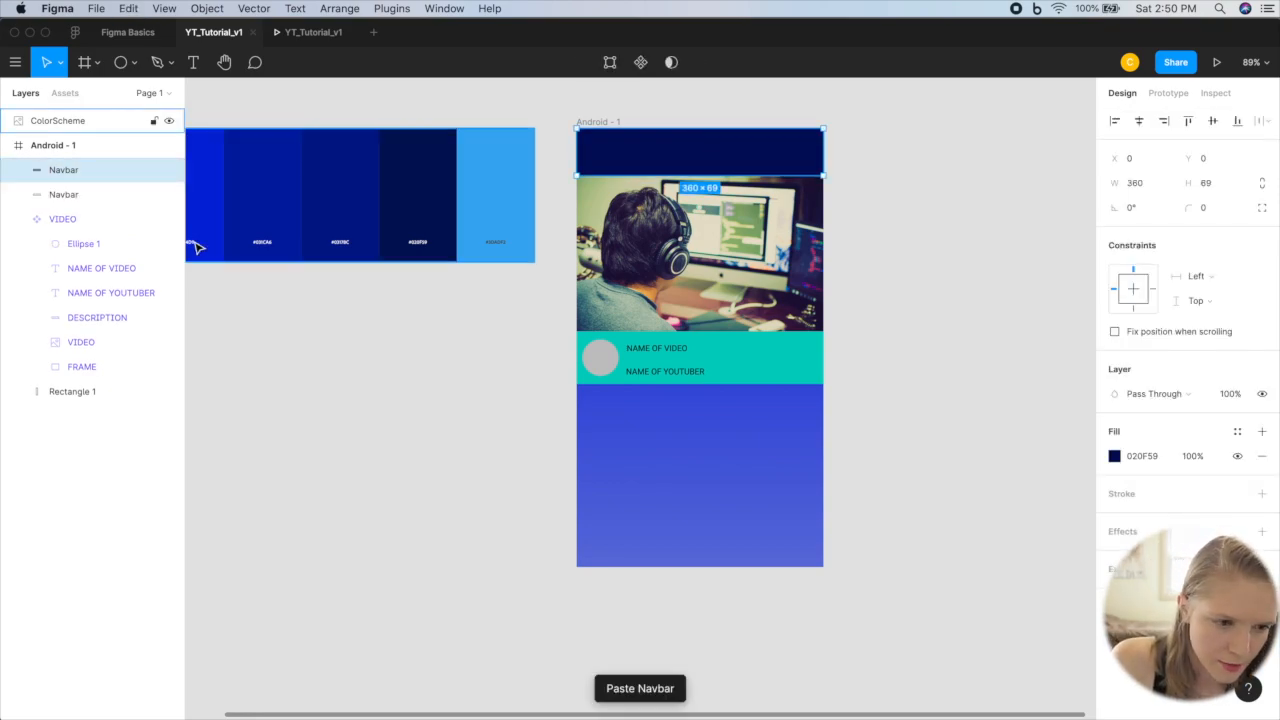
{"action": "left_click_drag", "start_coordinate": [626, 157], "coordinate": [628, 546]}
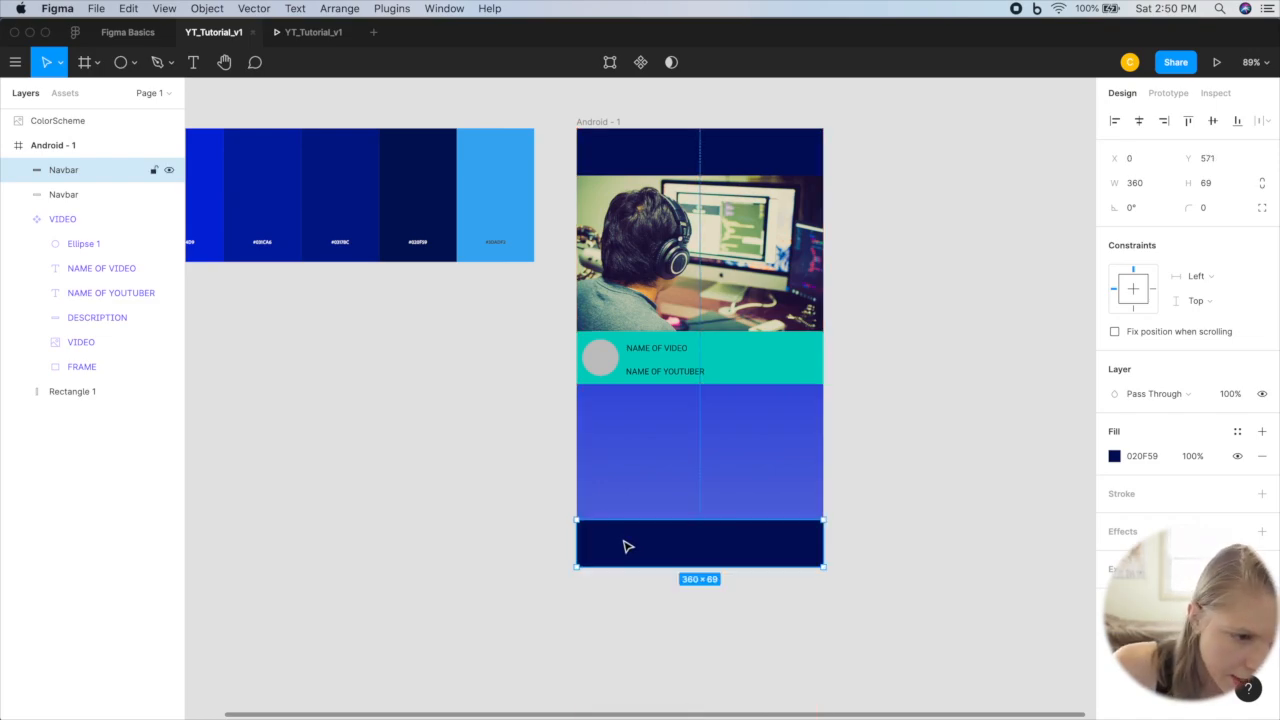
Step: Rename the Navbar copy as Footer_Menu and fix its position when scrolling
{"action": "double_click", "coordinate": [63, 171]}
{"action": "type", "text": "Footer_Menu"}
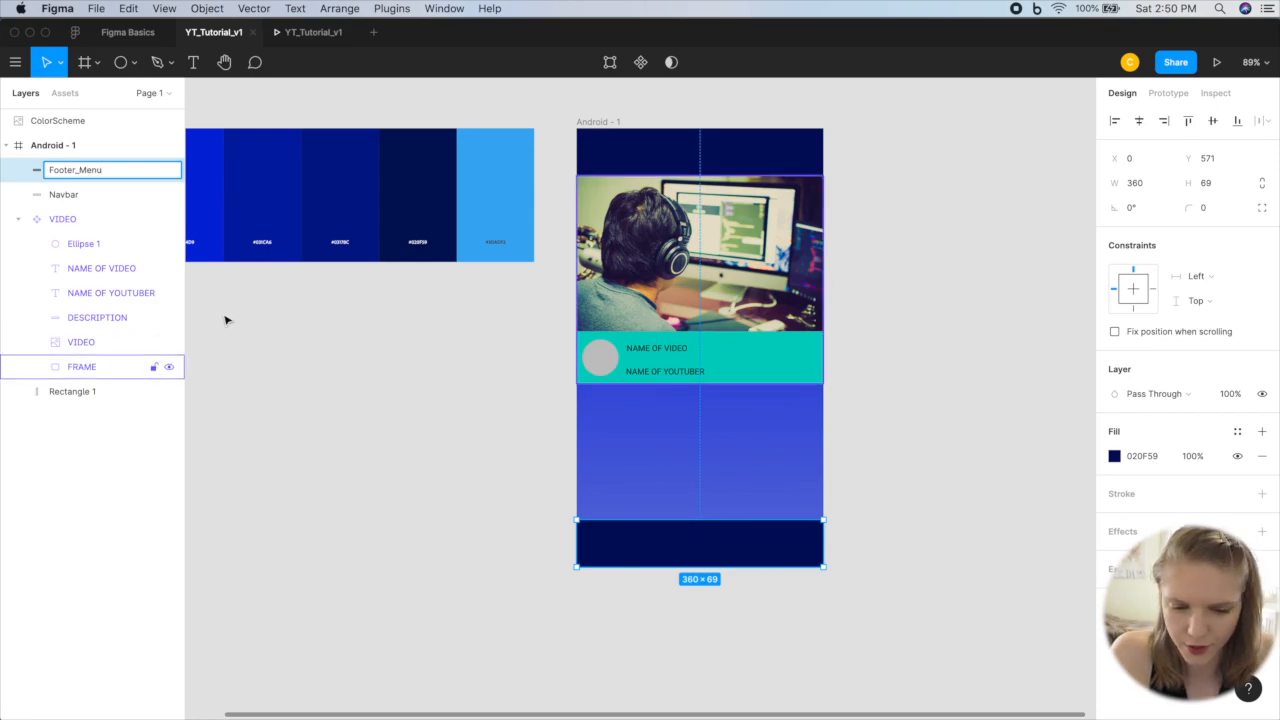
{"action": "left_click", "coordinate": [428, 331]}
{"action": "left_click", "coordinate": [803, 537]}
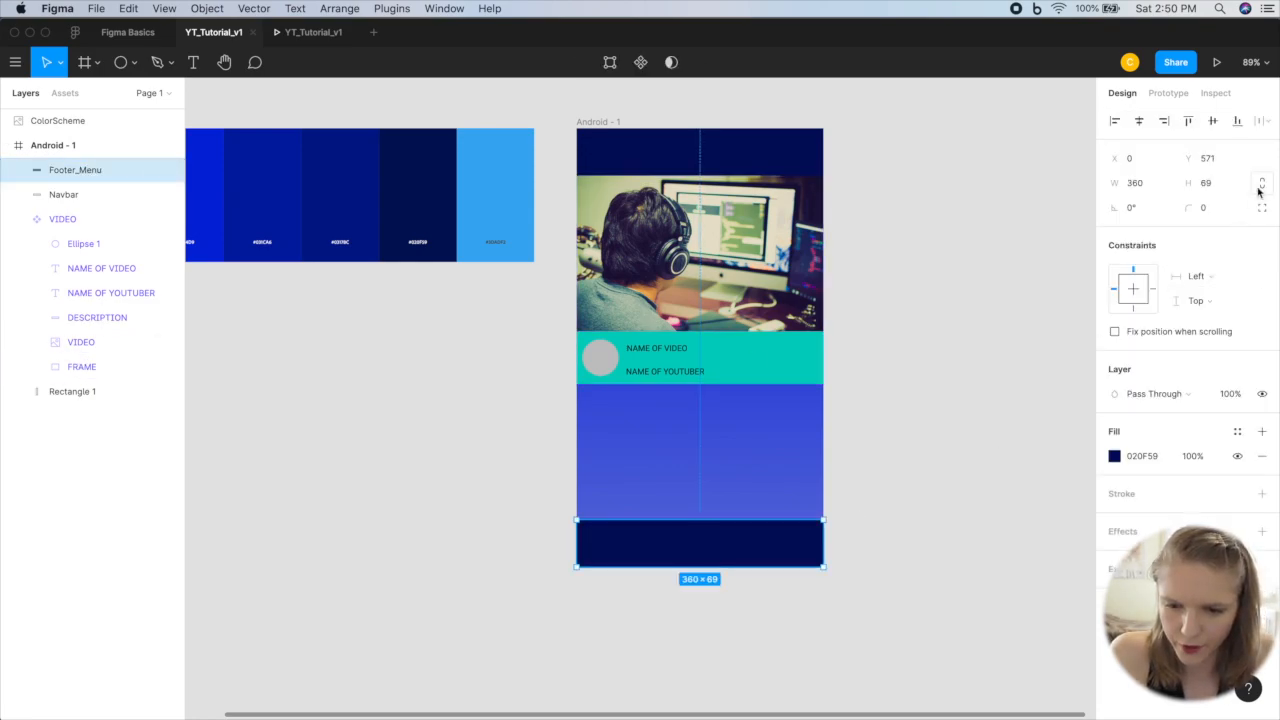
{"action": "left_click", "coordinate": [1115, 332]}
{"action": "left_click", "coordinate": [829, 403]}
{"action": "left_click", "coordinate": [709, 469]}
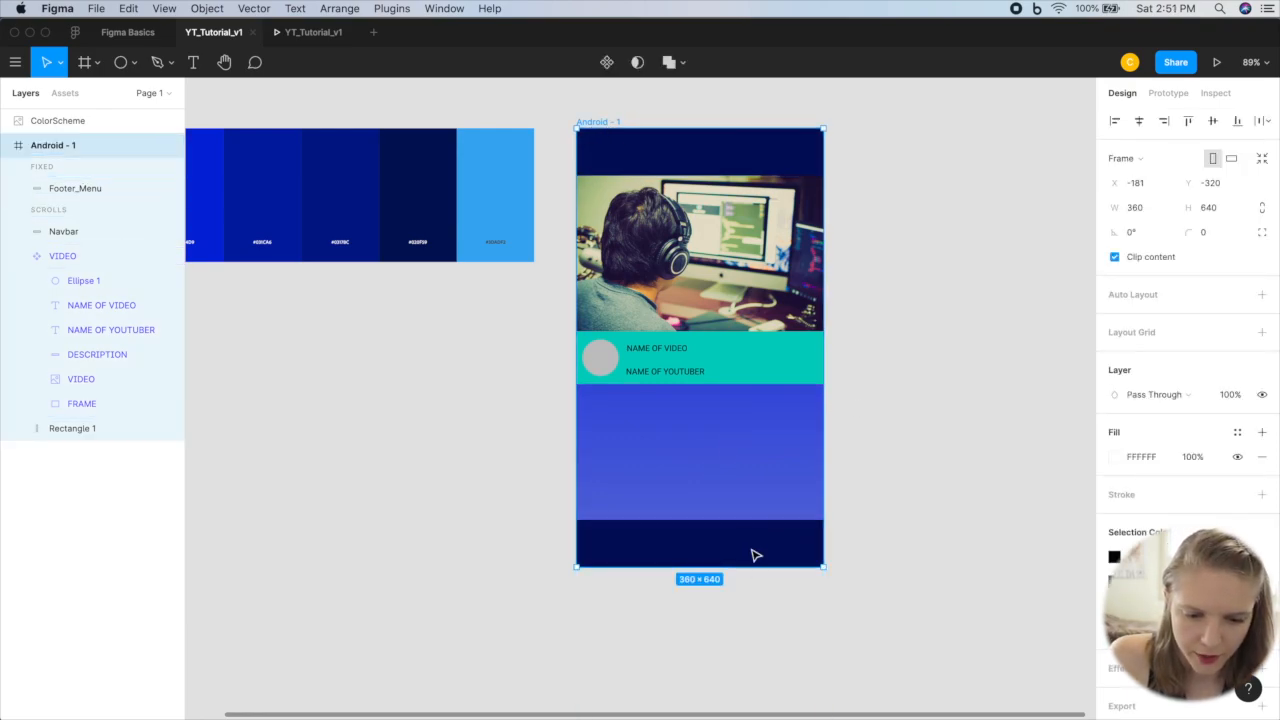
{"action": "double_click", "coordinate": [695, 553]}
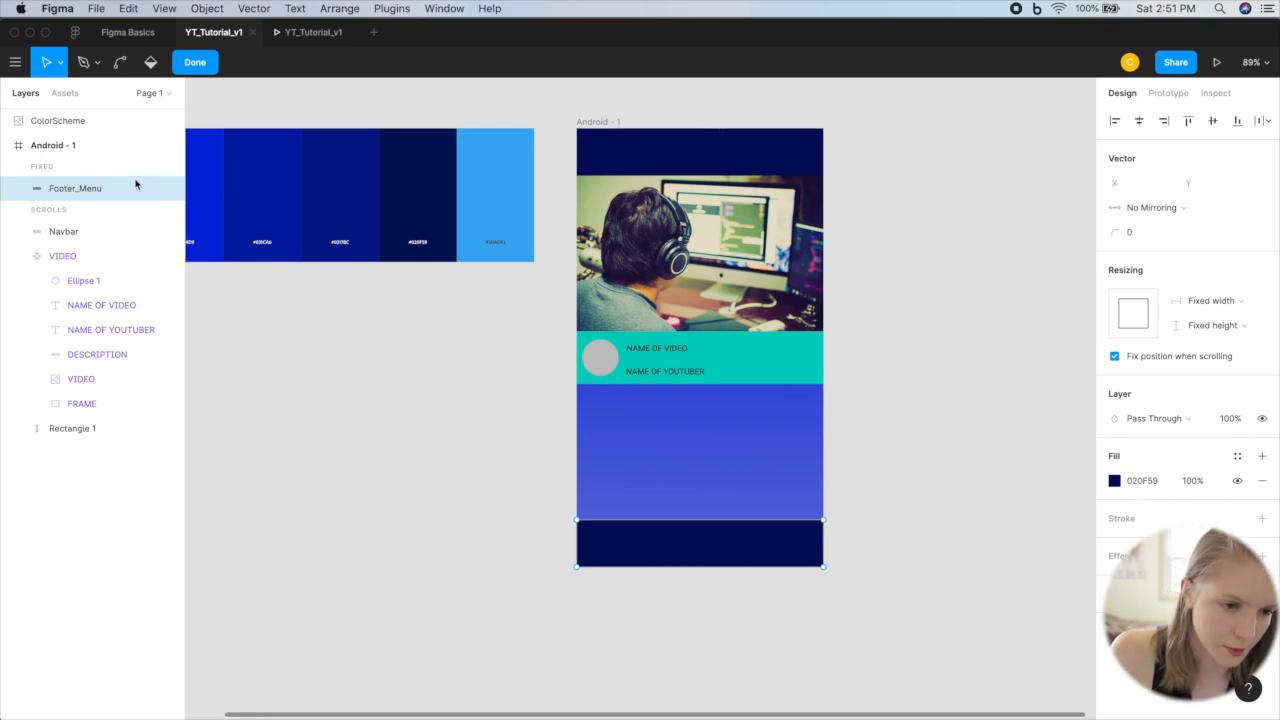
{"action": "left_click", "coordinate": [201, 62]}
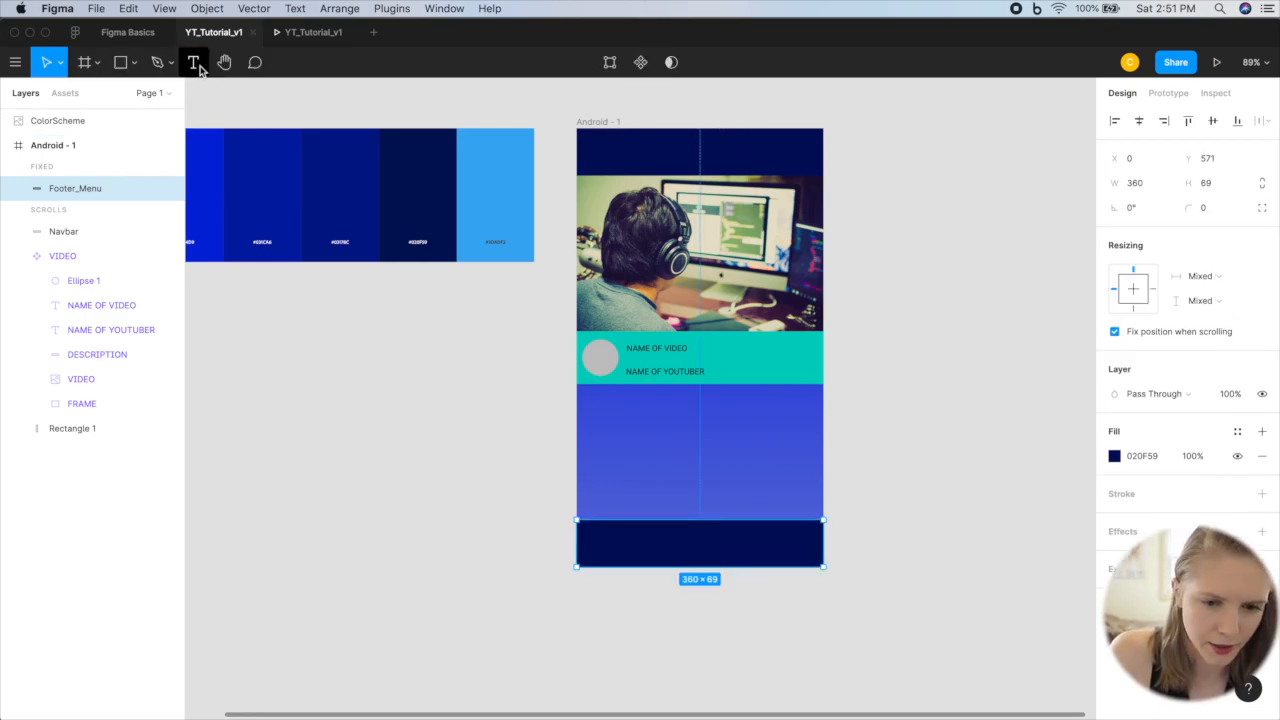
Step: Extend the Android - 1 frame downward to a height of about 2329
{"action": "left_click", "coordinate": [614, 123]}
{"action": "scroll", "coordinate": [775, 543], "scroll_direction": "down", "scroll_amount": 8}
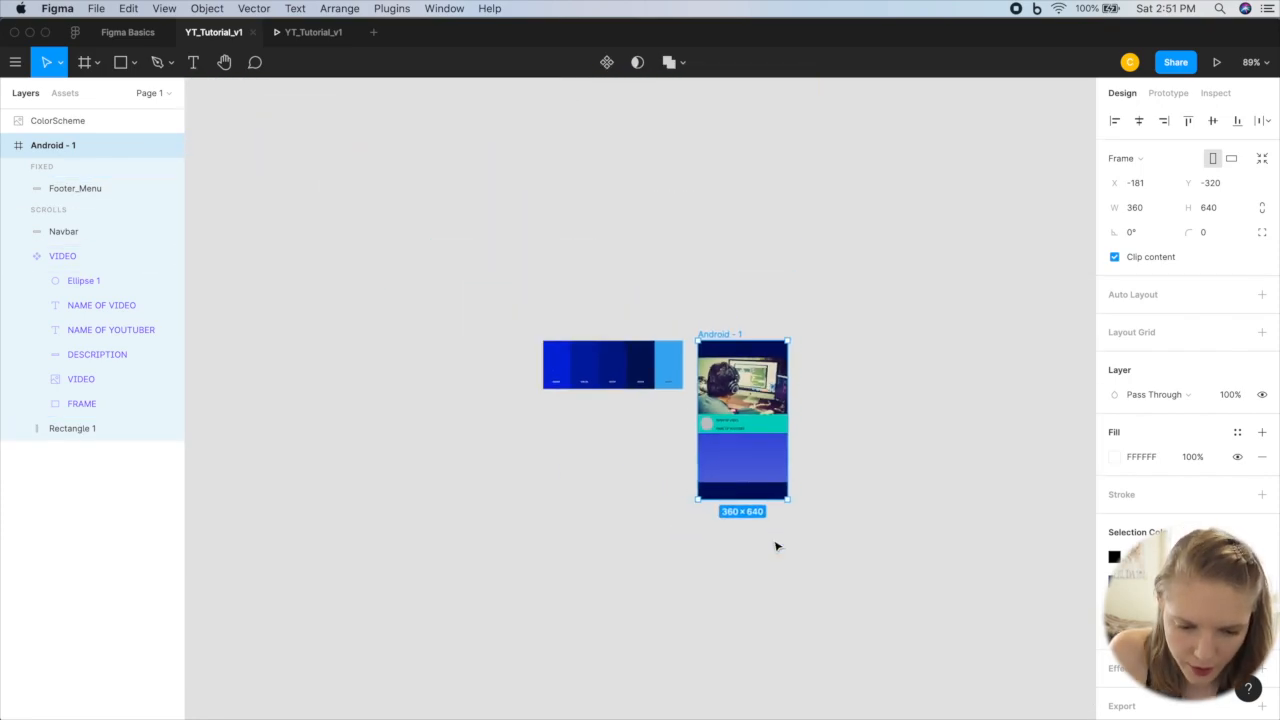
{"action": "mouse_move", "coordinate": [761, 581]}
{"action": "left_mouse_down"}
{"action": "mouse_move", "coordinate": [761, 714]}
{"action": "mouse_move", "coordinate": [857, 594]}
{"action": "mouse_move", "coordinate": [761, 556]}
{"action": "mouse_move", "coordinate": [745, 612]}
{"action": "mouse_move", "coordinate": [745, 595]}
{"action": "left_mouse_up"}
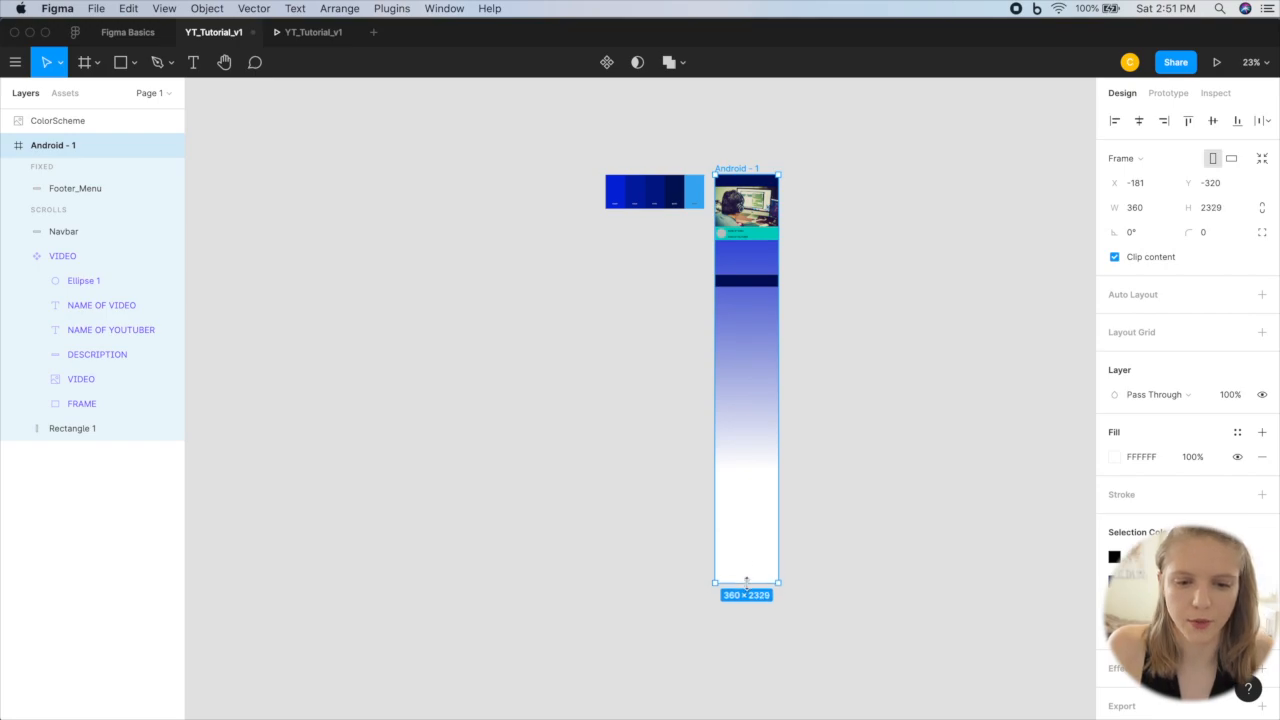
Step: Paste an instance of the VIDEO component and place it directly below the original at Y 373
{"action": "scroll", "coordinate": [729, 280], "scroll_direction": "up", "scroll_amount": 7}
{"action": "scroll", "coordinate": [729, 280], "scroll_direction": "up", "scroll_amount": 3}
{"action": "scroll", "coordinate": [729, 280], "scroll_direction": "right", "scroll_amount": 2}
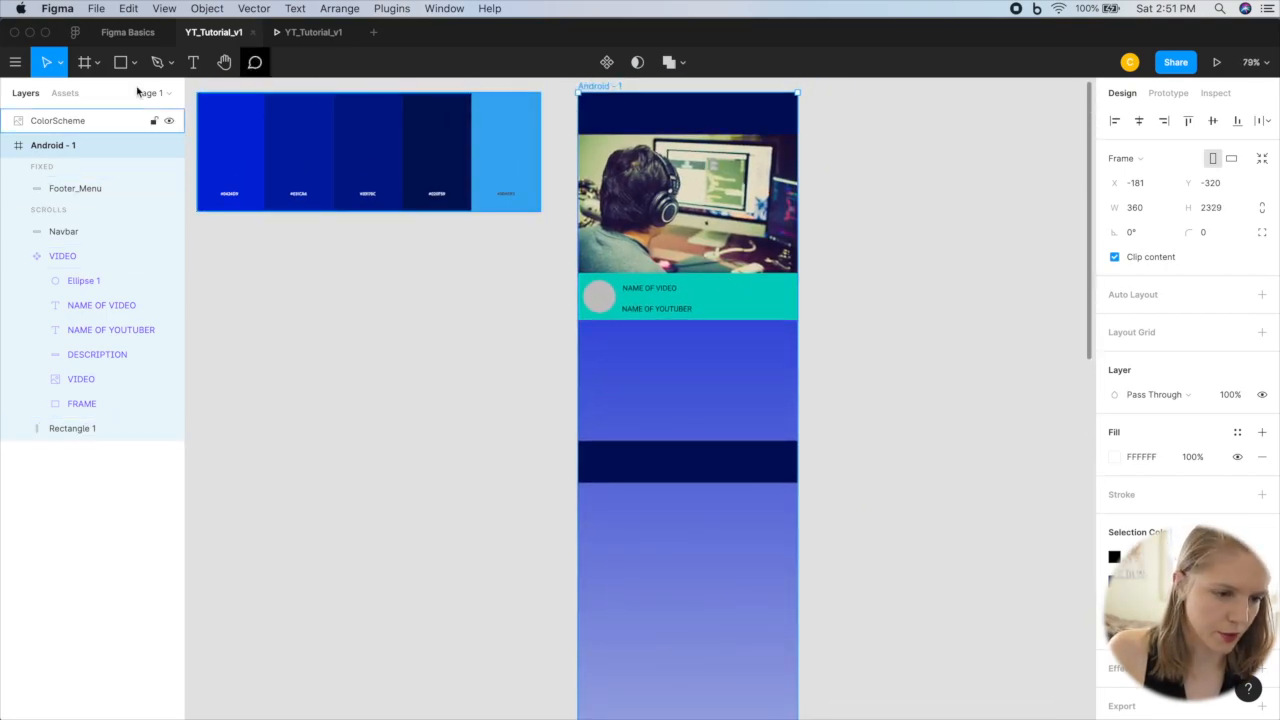
{"action": "left_click", "coordinate": [66, 93]}
{"action": "left_click_drag", "start_coordinate": [66, 243], "coordinate": [680, 250]}
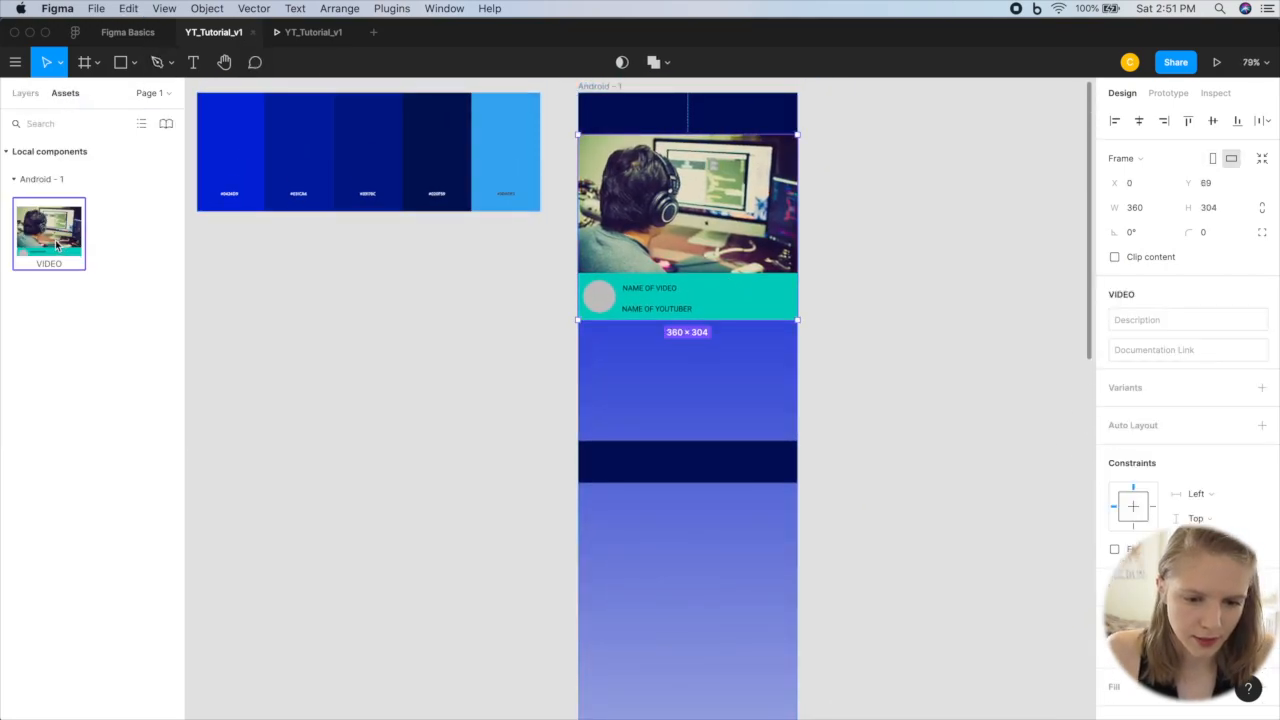
{"action": "key", "text": "super+v"}
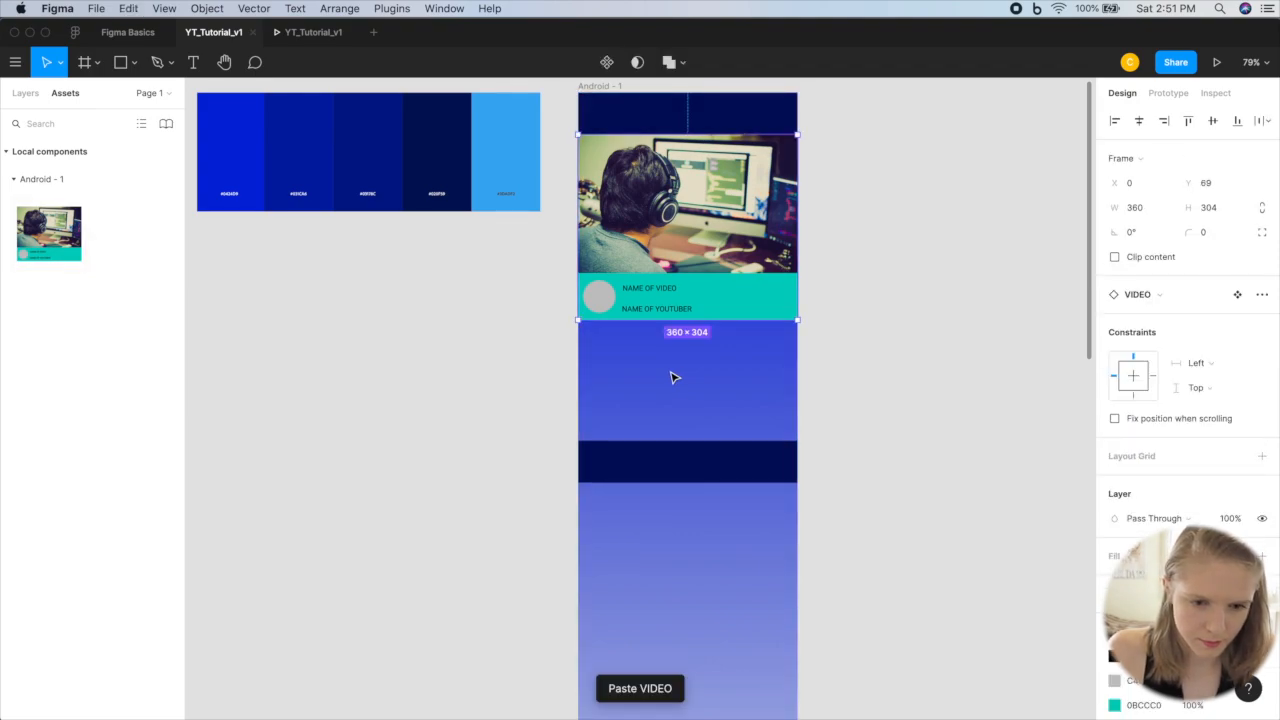
{"action": "left_click_drag", "start_coordinate": [690, 262], "coordinate": [695, 447]}
Step: Paste another VIDEO instance directly below the previous one at Y 677, collapsing the VIDEO layers in the layer list
{"action": "scroll", "coordinate": [763, 451], "scroll_direction": "right", "scroll_amount": 4}
{"action": "scroll", "coordinate": [763, 451], "scroll_direction": "down", "scroll_amount": 2}
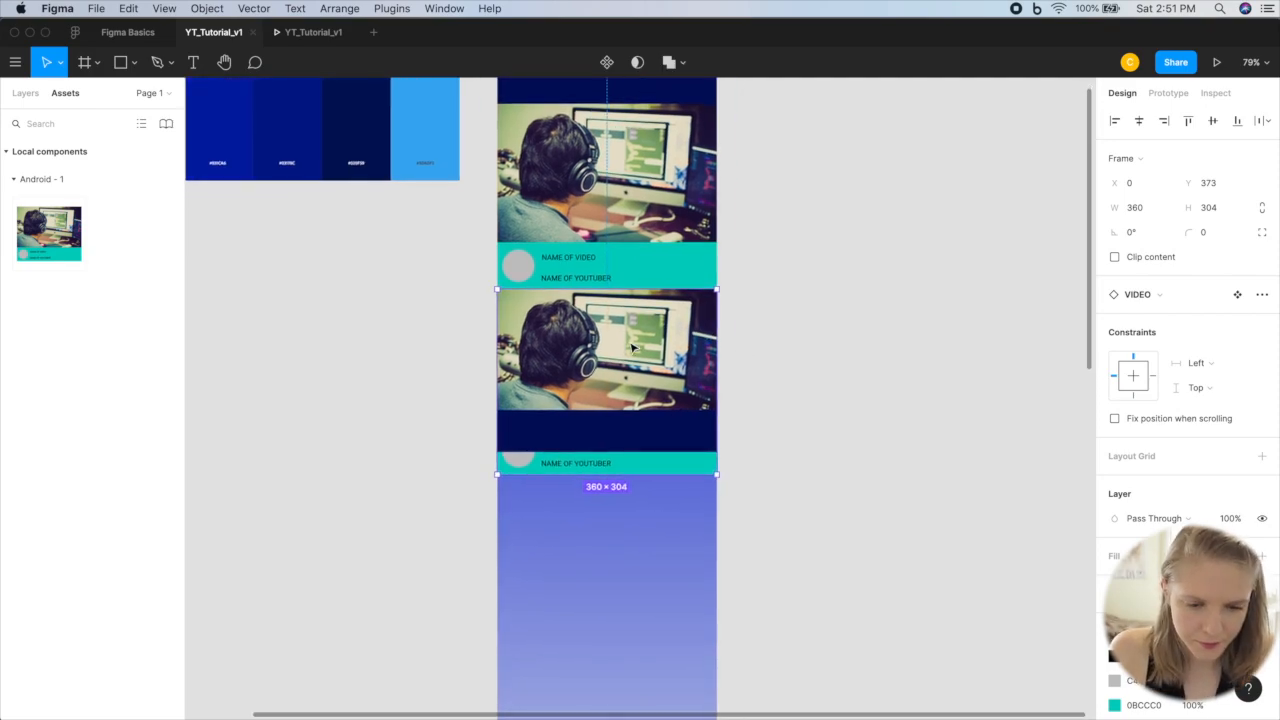
{"action": "key", "text": "super+v"}
{"action": "key", "text": "super+v"}
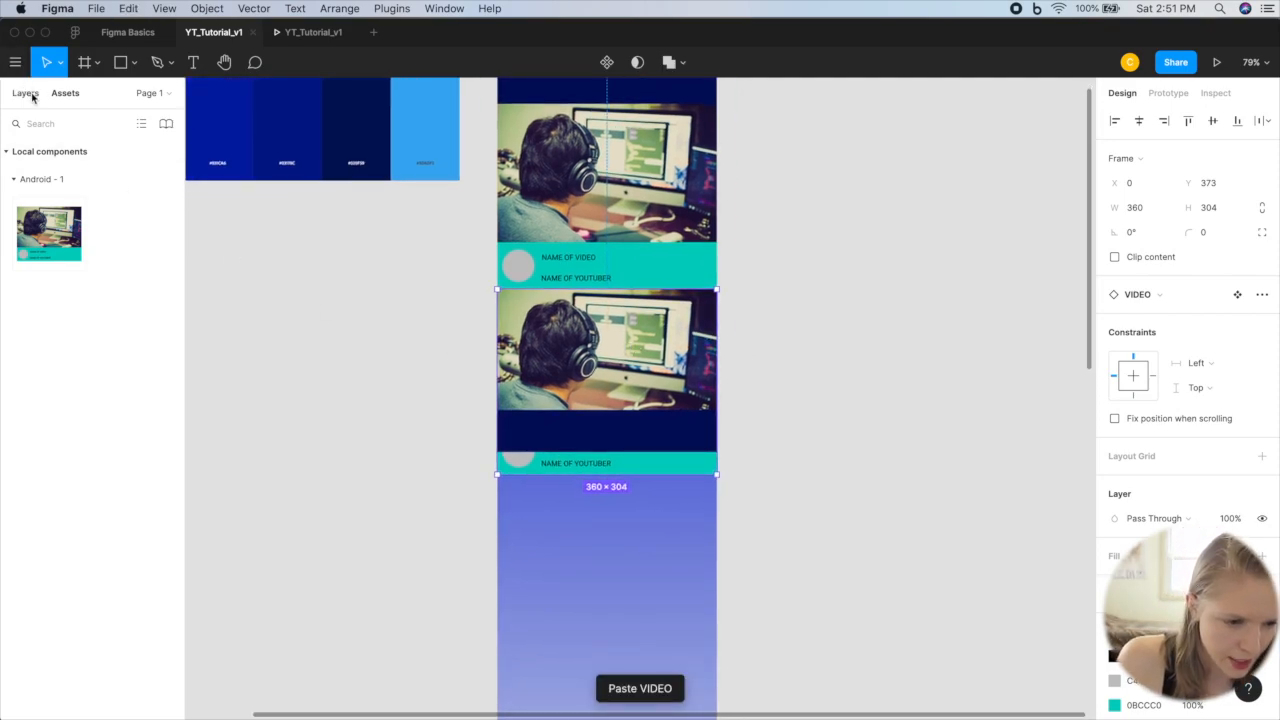
{"action": "left_click", "coordinate": [27, 93]}
{"action": "scroll", "coordinate": [114, 260], "scroll_direction": "down", "scroll_amount": 2}
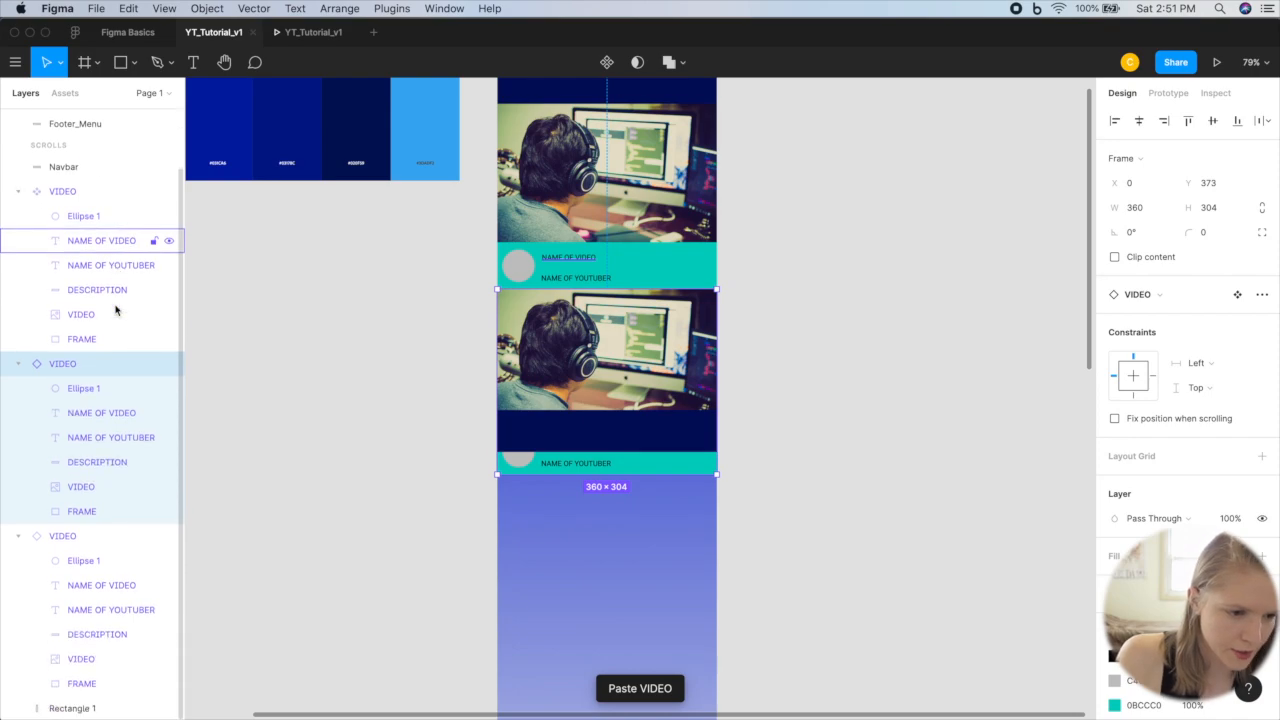
{"action": "left_click", "coordinate": [17, 193]}
{"action": "left_click", "coordinate": [20, 283]}
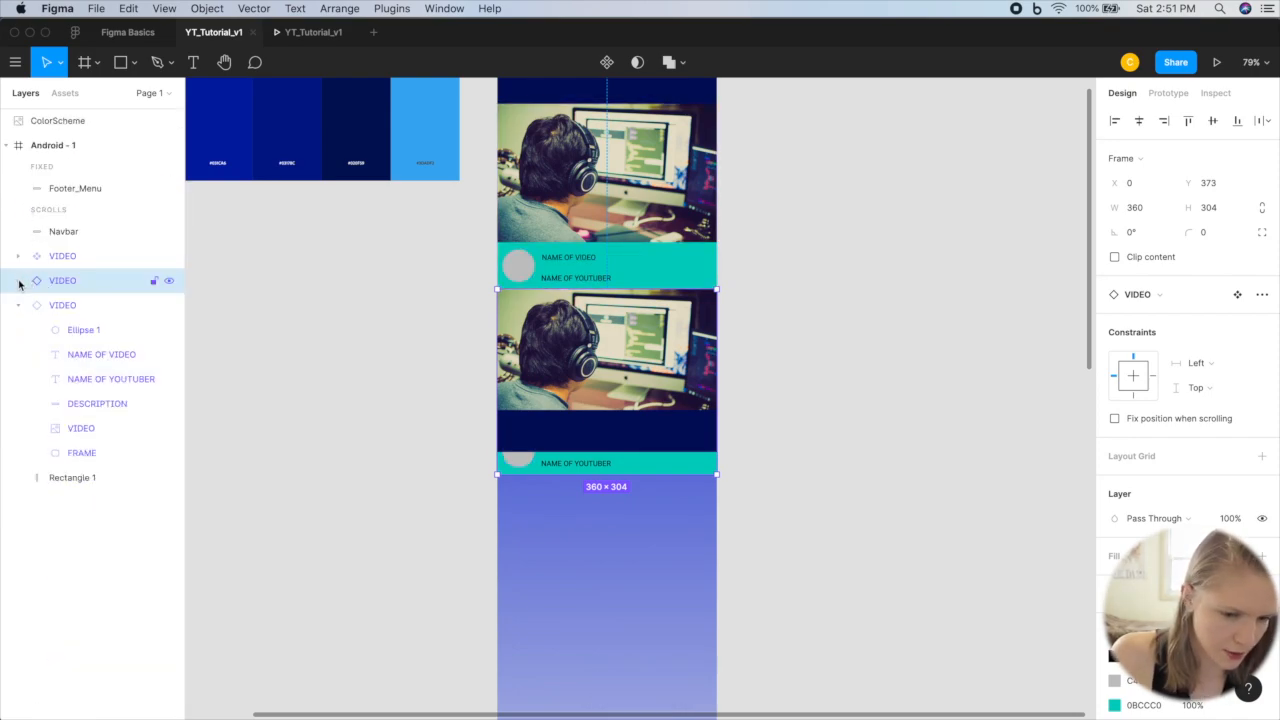
{"action": "left_click", "coordinate": [15, 306]}
{"action": "scroll", "coordinate": [383, 432], "scroll_direction": "down", "scroll_amount": 2}
{"action": "left_click_drag", "start_coordinate": [586, 263], "coordinate": [586, 446]}
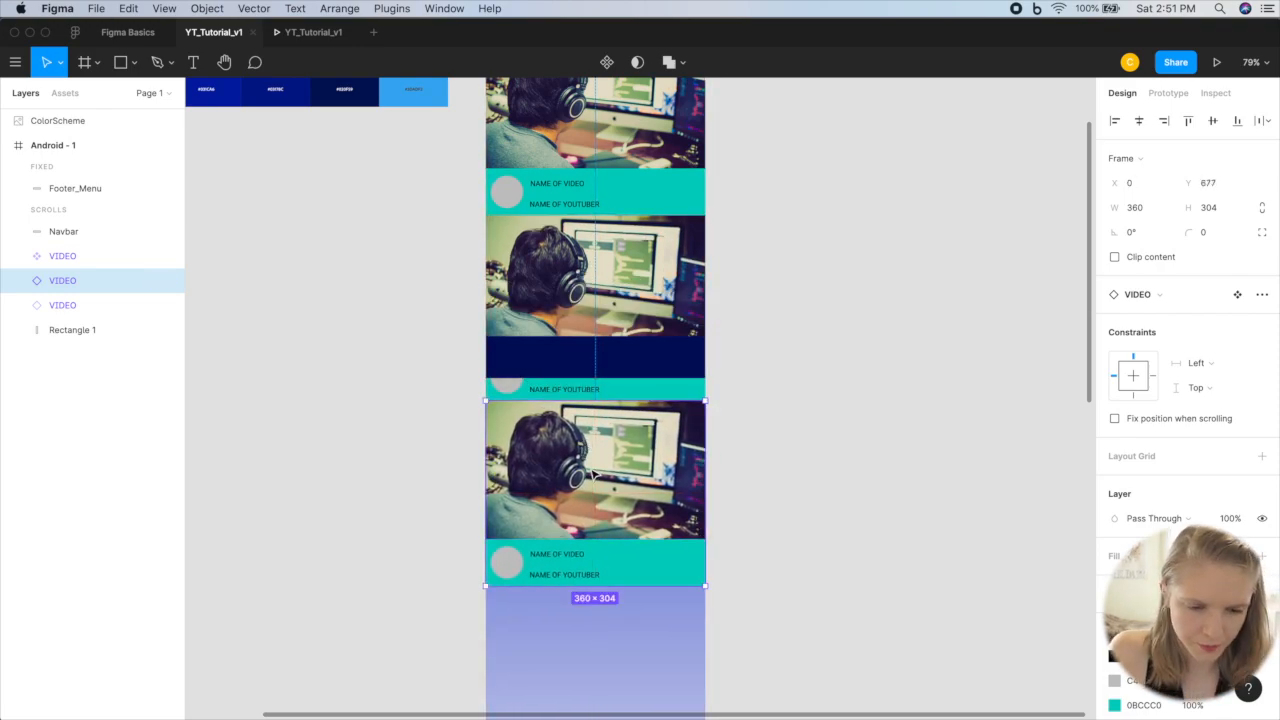
Step: Paste one more VIDEO instance and place it at the end of the video stack at Y 981
{"action": "key", "text": "super+v"}
{"action": "left_click_drag", "start_coordinate": [607, 253], "coordinate": [607, 420]}
Step: Shorten the Android - 1 frame to a height of about 1375, ending just below the last VIDEO instance
{"action": "scroll", "coordinate": [607, 420], "scroll_direction": "down", "scroll_amount": 3}
{"action": "scroll", "coordinate": [607, 420], "scroll_direction": "down", "scroll_amount": 3}
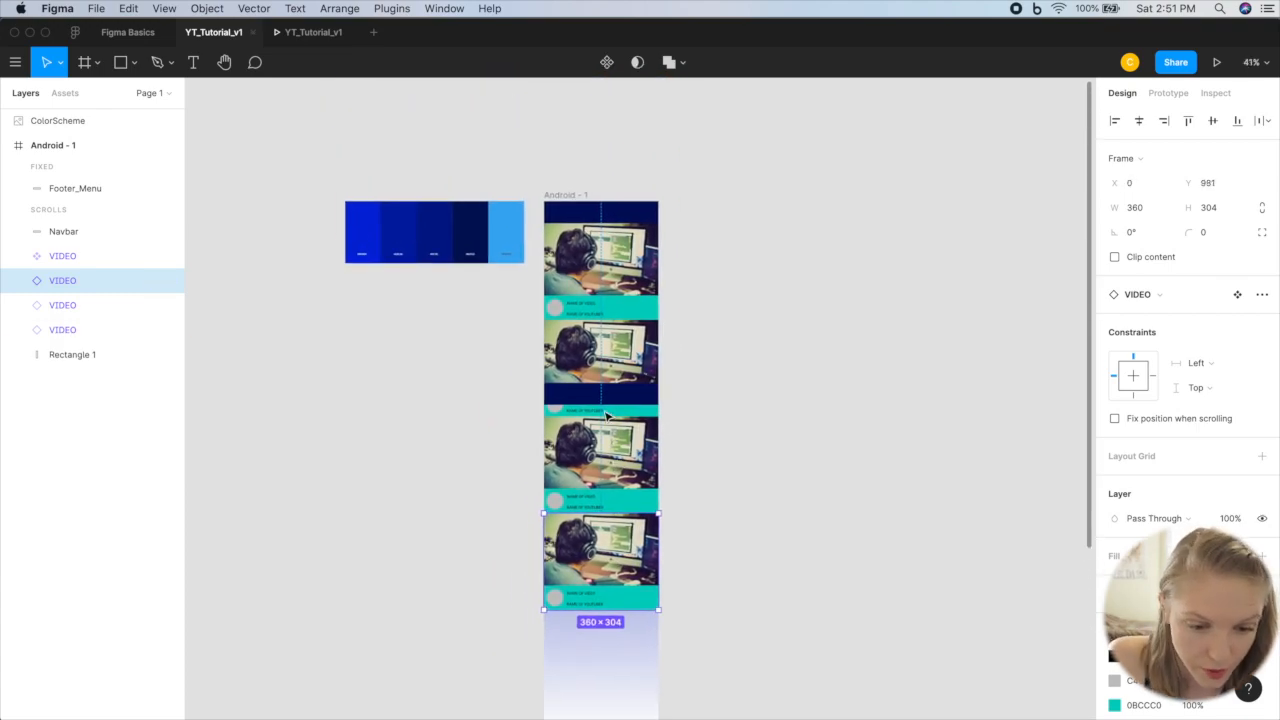
{"action": "left_click", "coordinate": [606, 392]}
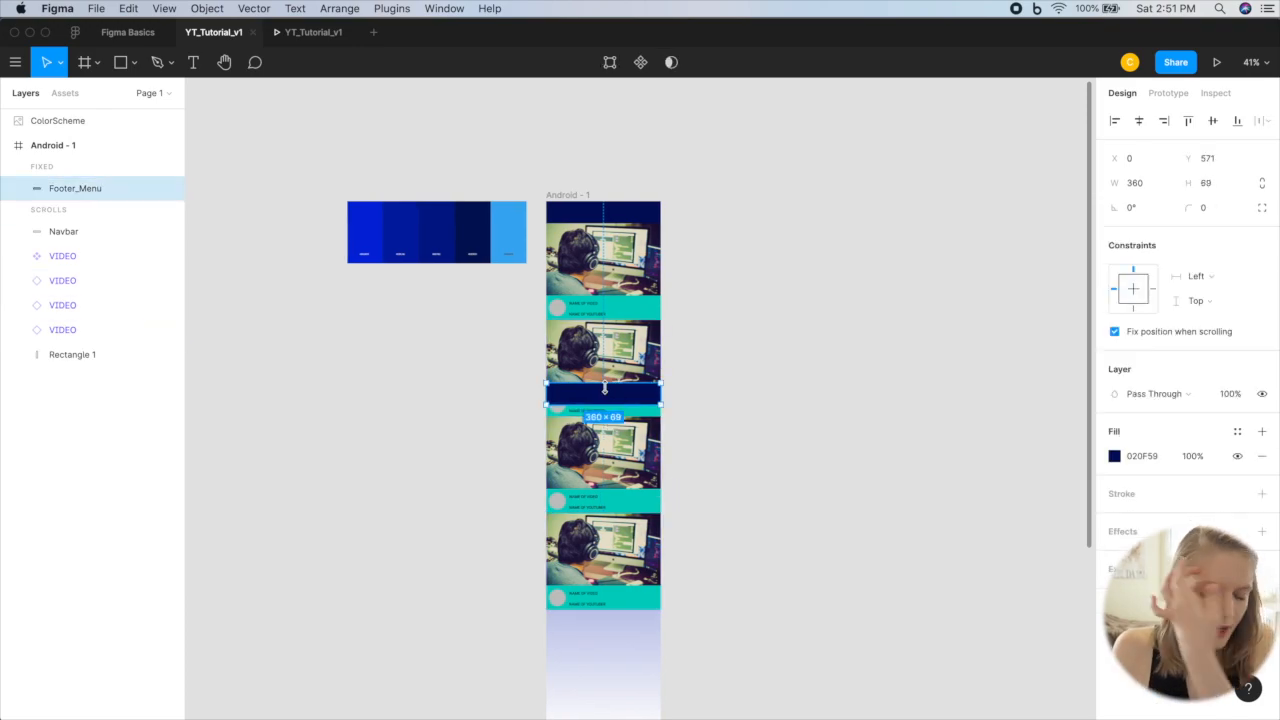
{"action": "scroll", "coordinate": [695, 232], "scroll_direction": "up", "scroll_amount": 3}
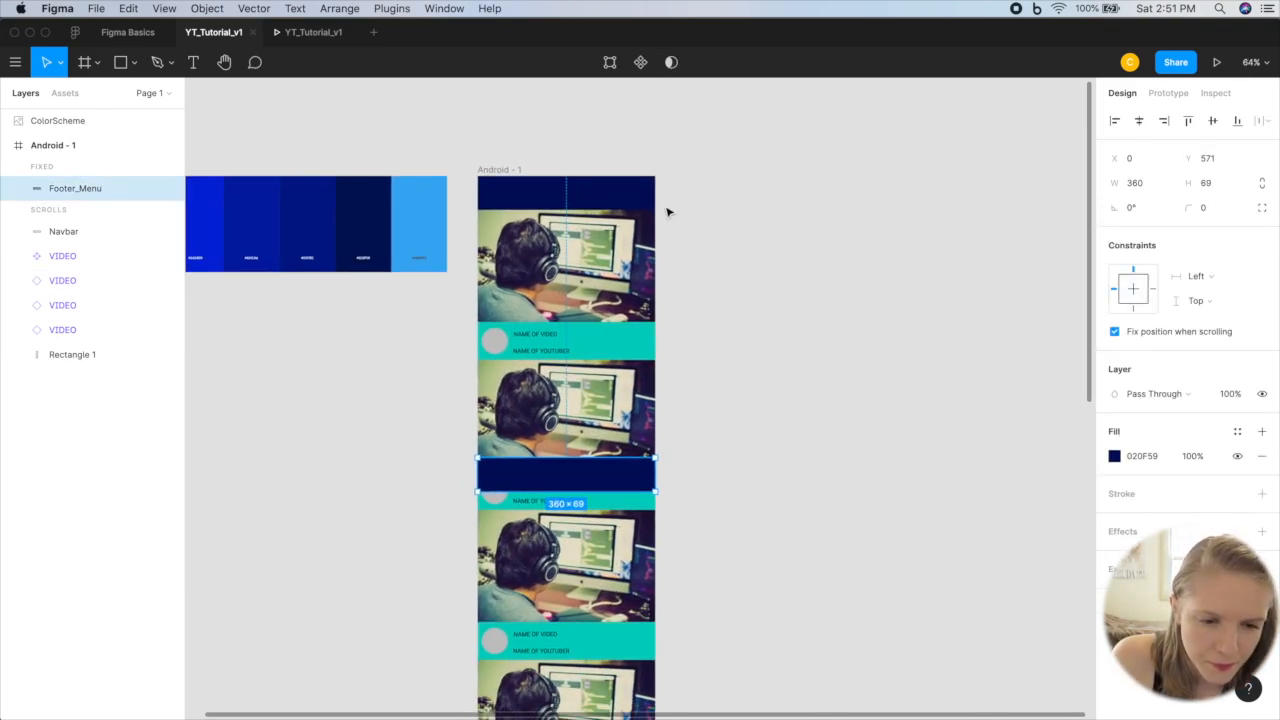
{"action": "scroll", "coordinate": [705, 441], "scroll_direction": "down", "scroll_amount": 5}
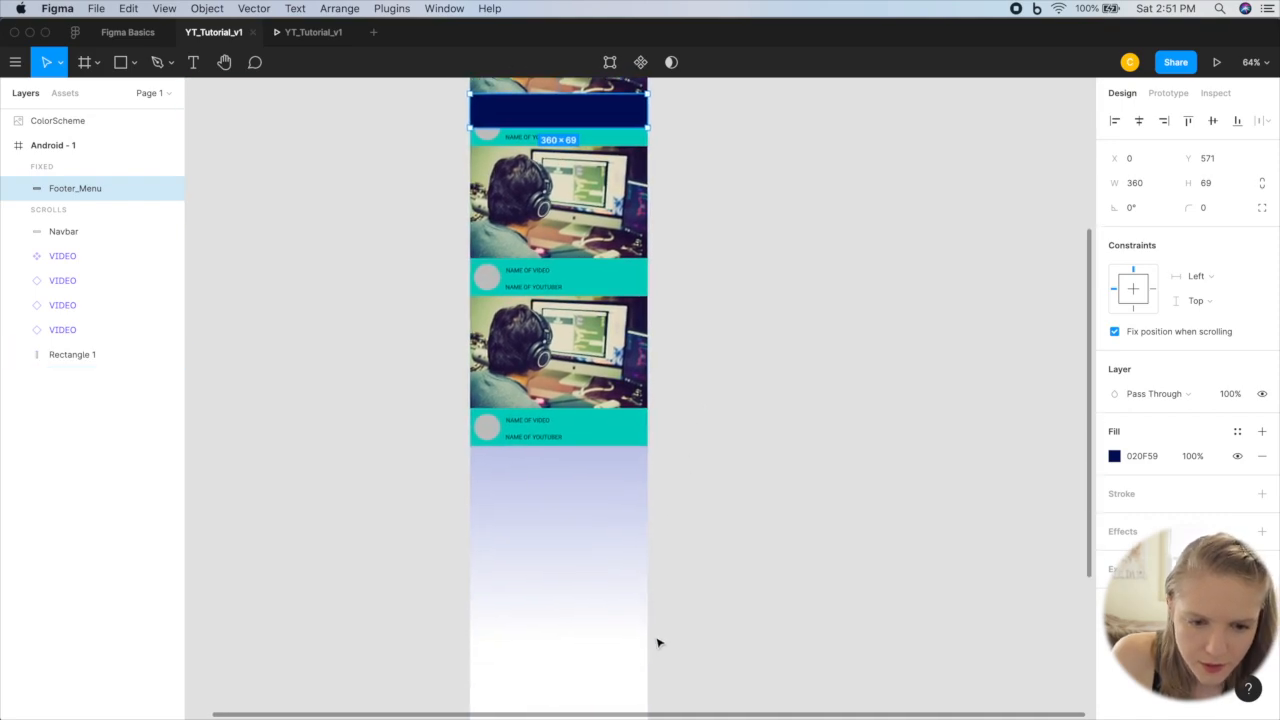
{"action": "scroll", "coordinate": [654, 646], "scroll_direction": "down", "scroll_amount": 5}
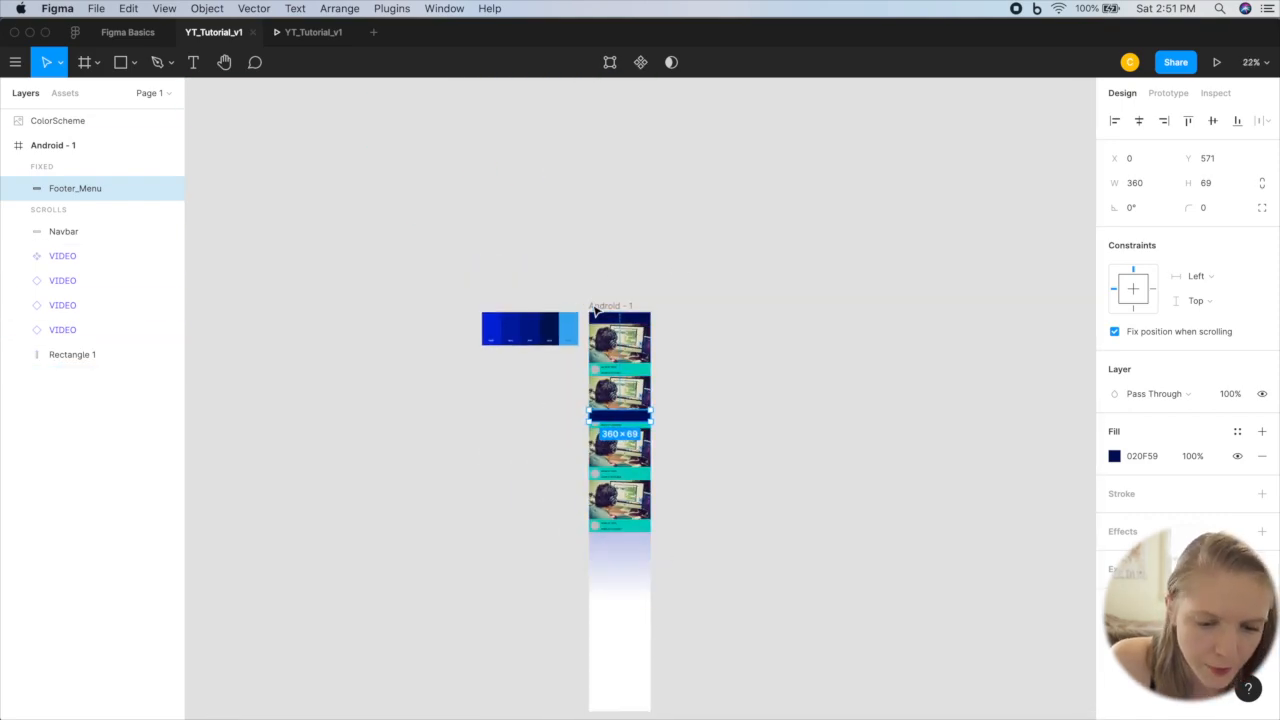
{"action": "left_click", "coordinate": [592, 308]}
{"action": "scroll", "coordinate": [649, 566], "scroll_direction": "down", "scroll_amount": 5}
{"action": "left_click_drag", "start_coordinate": [600, 480], "coordinate": [603, 322]}
{"action": "left_click", "coordinate": [674, 257]}
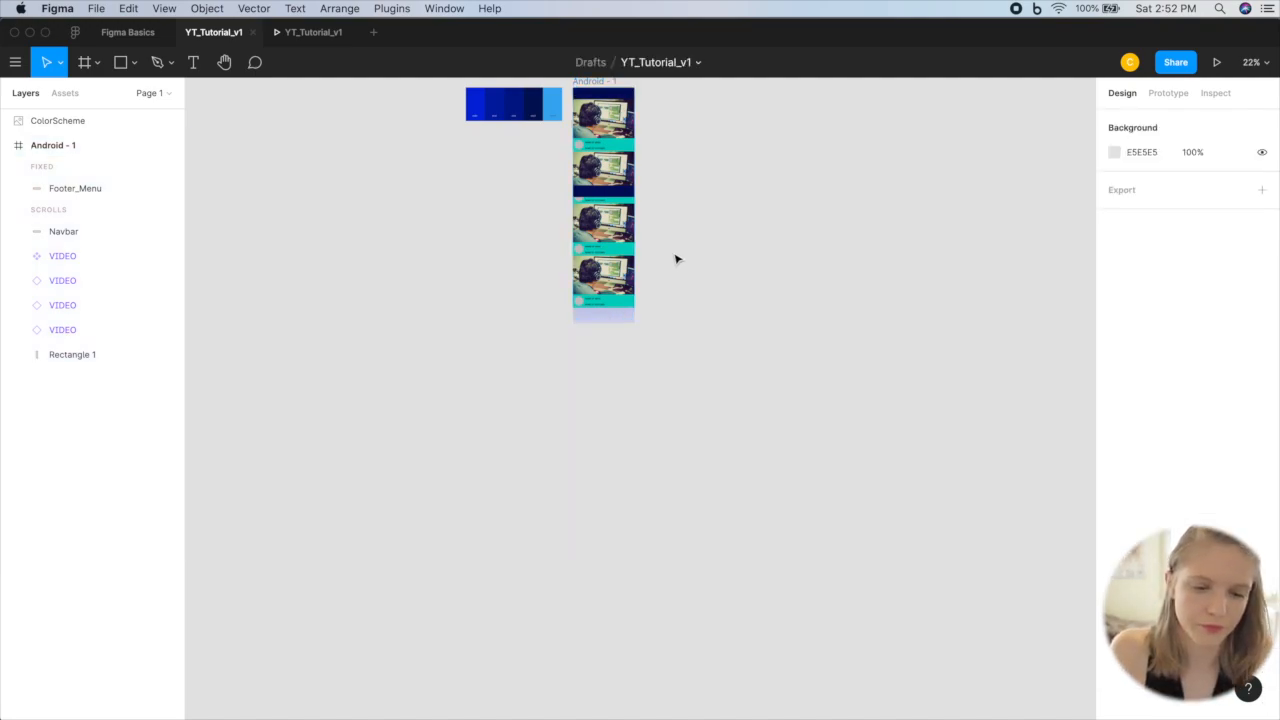
Step: Shorten the Android - 1 frame to a height of 640 so it ends at the bottom edge of the footer menu
{"action": "scroll", "coordinate": [674, 257], "scroll_direction": "up", "scroll_amount": 3}
{"action": "left_click", "coordinate": [601, 443]}
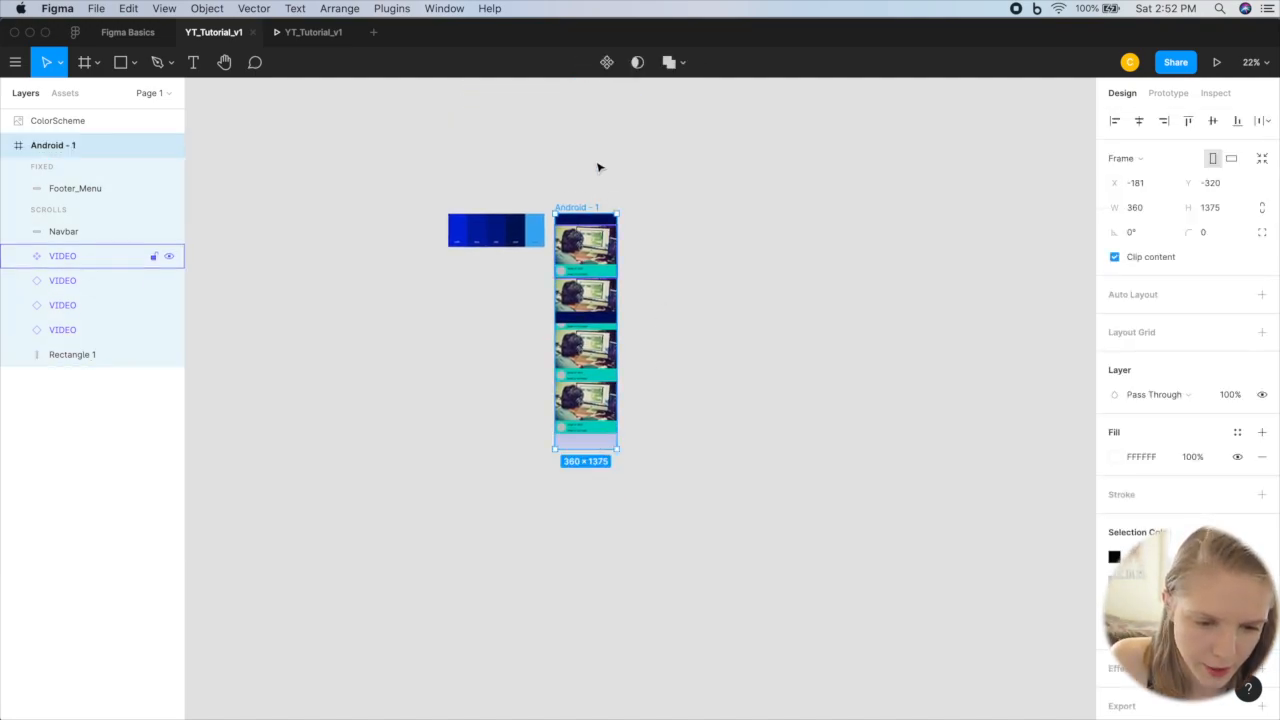
{"action": "left_click_drag", "start_coordinate": [587, 448], "coordinate": [584, 322]}
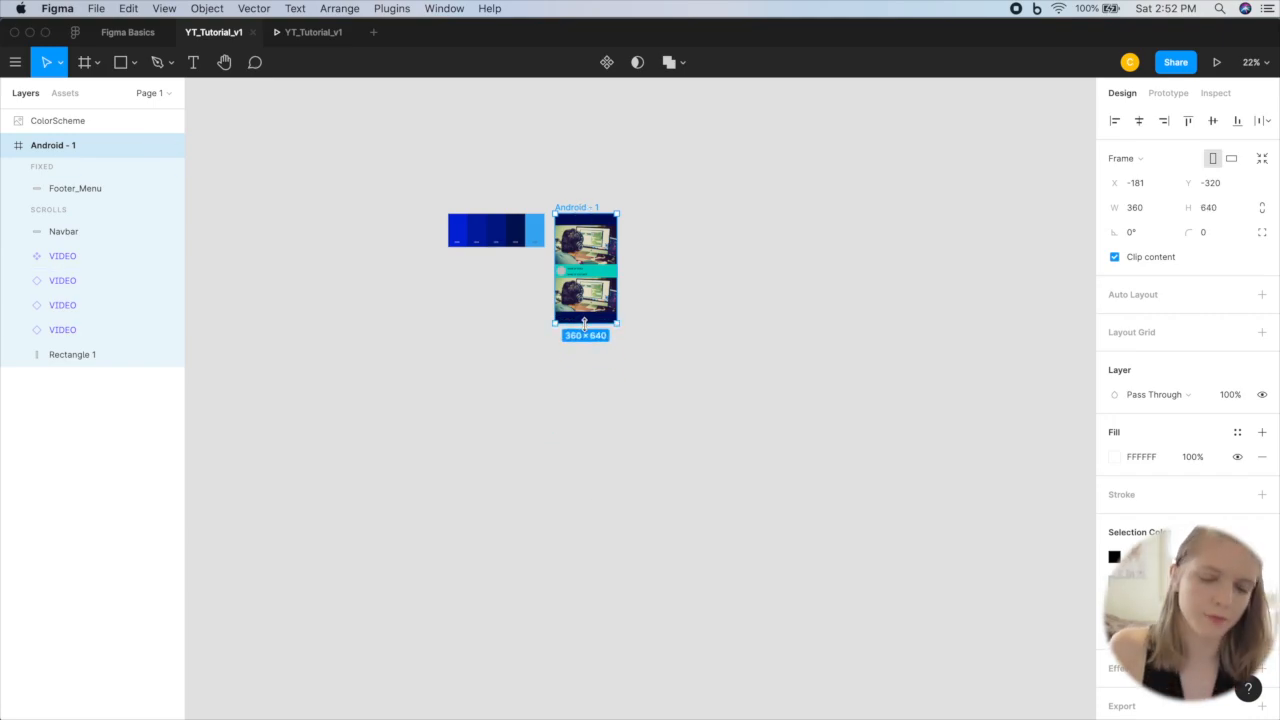
{"action": "left_click", "coordinate": [694, 323]}
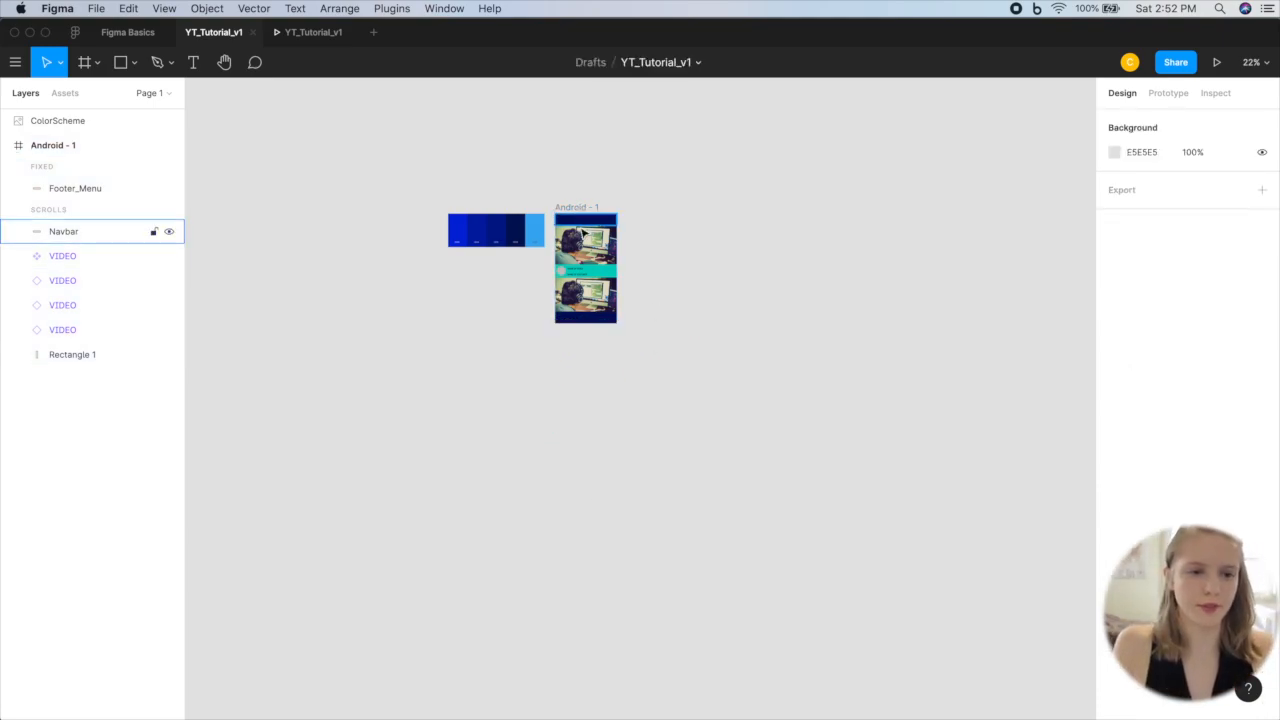
Step: Scroll through the stacked videos in the prototype preview to check the scrolling and the fixed footer
{"action": "left_click", "coordinate": [321, 36]}
{"action": "scroll", "coordinate": [677, 457], "scroll_direction": "down", "scroll_amount": 5}
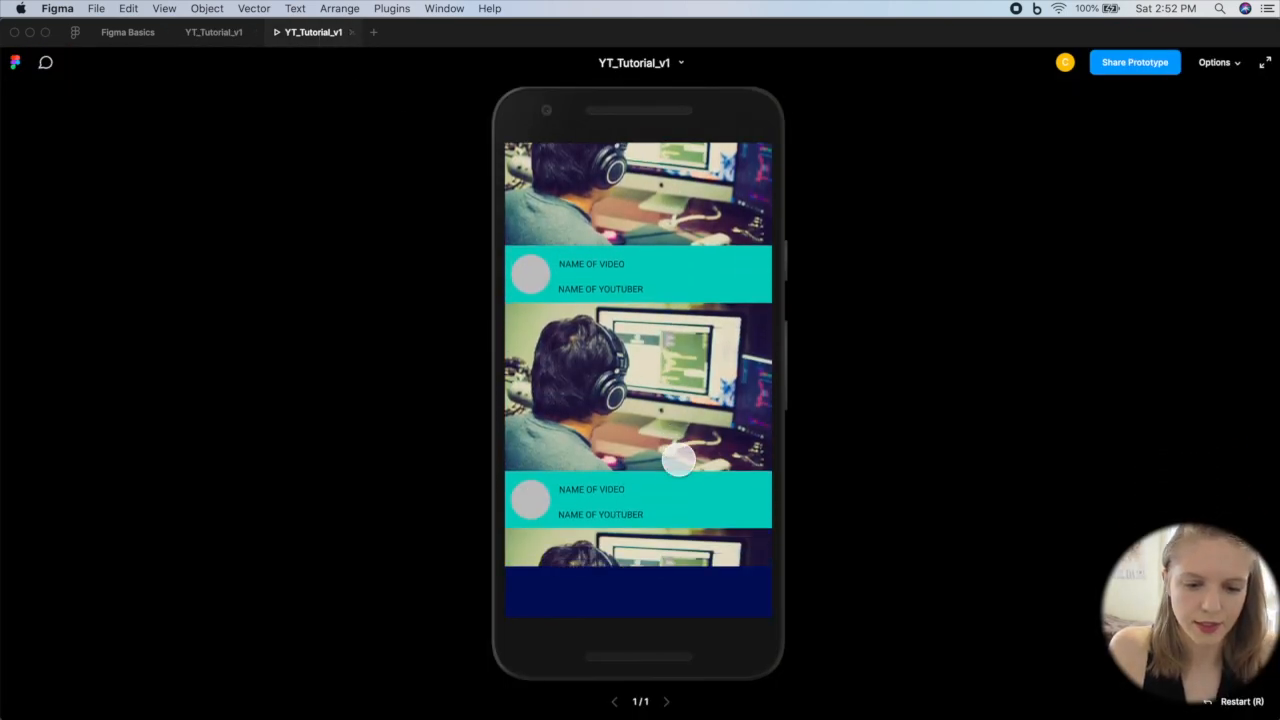
{"action": "scroll", "coordinate": [679, 460], "scroll_direction": "down", "scroll_amount": 5}
{"action": "scroll", "coordinate": [679, 458], "scroll_direction": "up", "scroll_amount": 5}
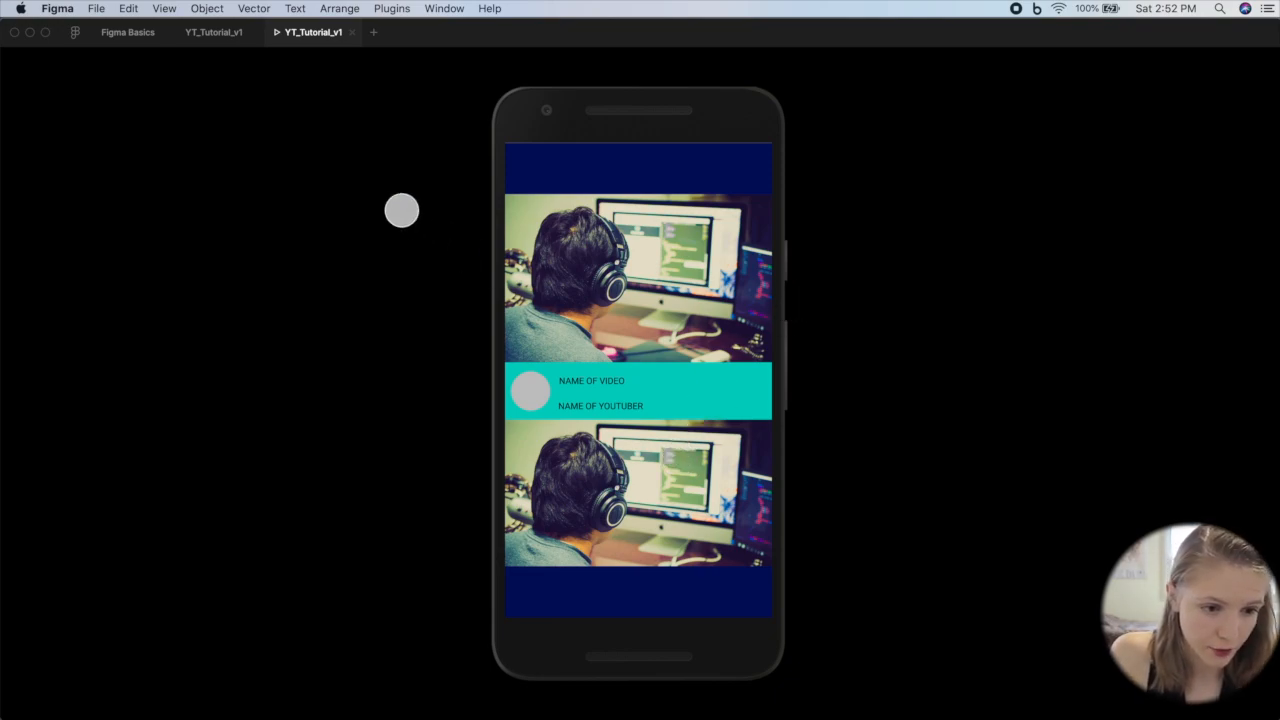
{"action": "left_click", "coordinate": [206, 33]}
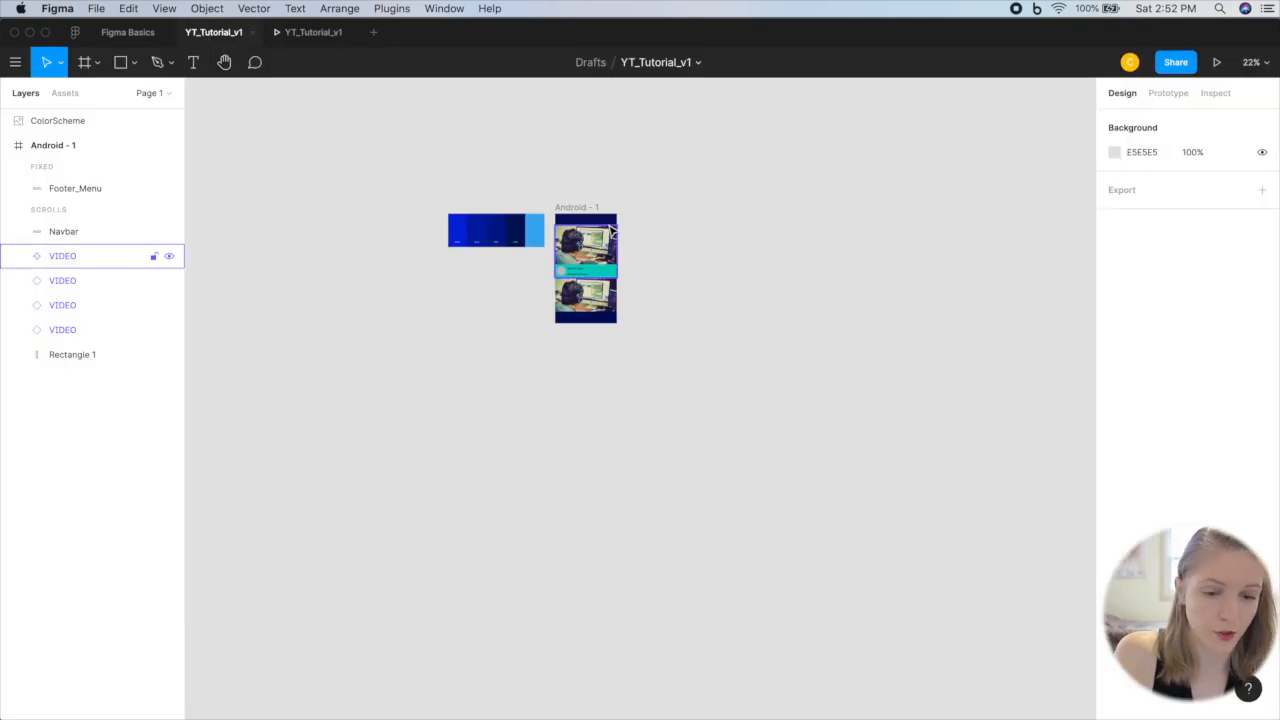
{"action": "scroll", "coordinate": [614, 224], "scroll_direction": "up", "scroll_amount": 5}
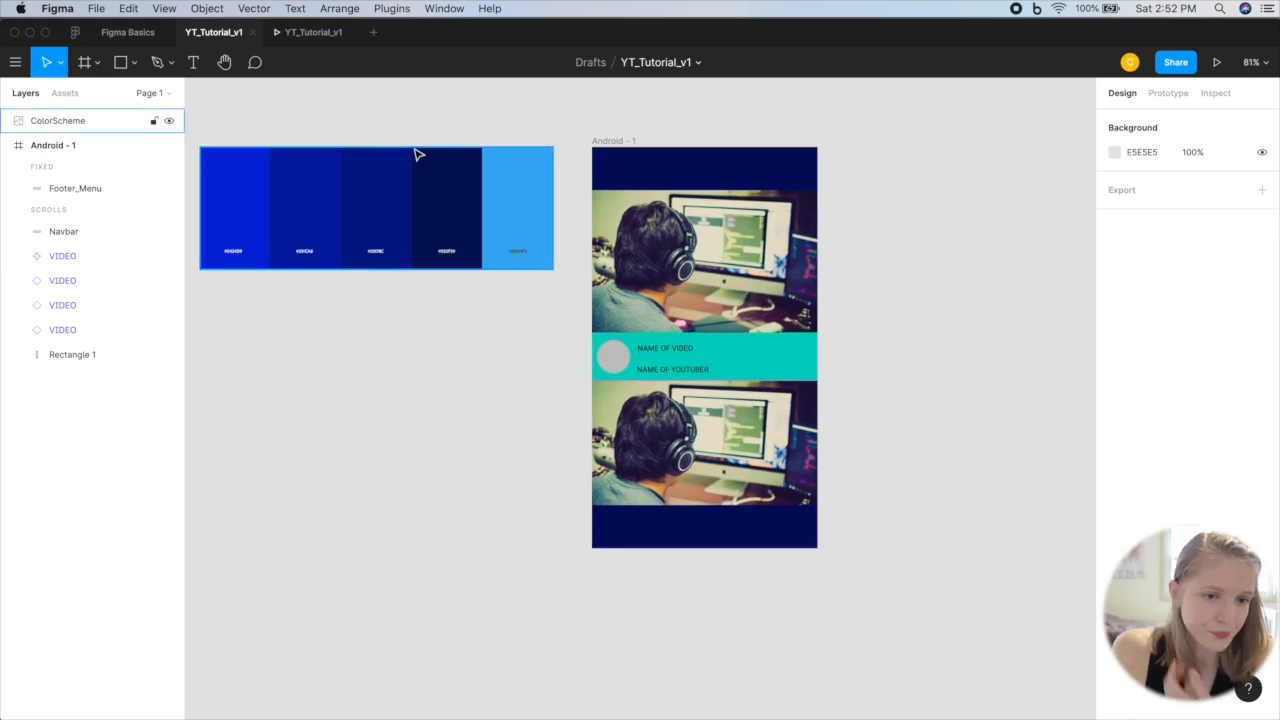
{"action": "left_click", "coordinate": [300, 32]}
{"action": "scroll", "coordinate": [642, 341], "scroll_direction": "down", "scroll_amount": 5}
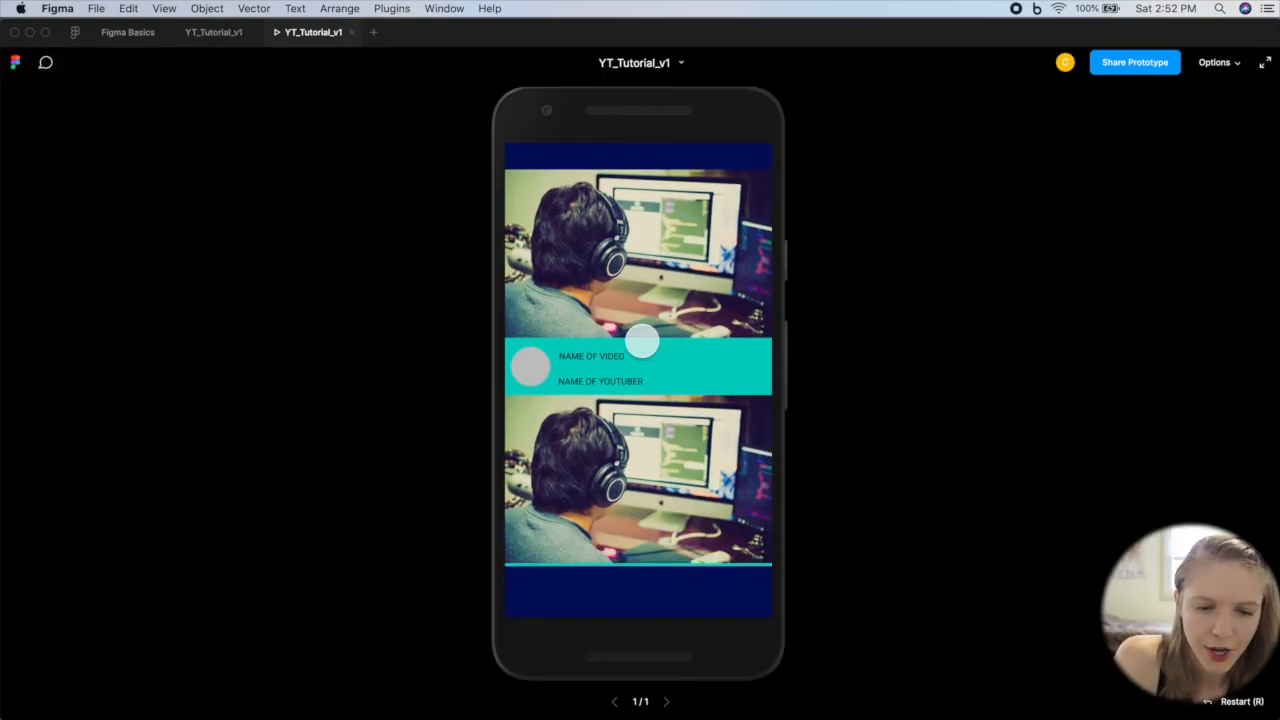
{"action": "scroll", "coordinate": [642, 341], "scroll_direction": "up", "scroll_amount": 5}
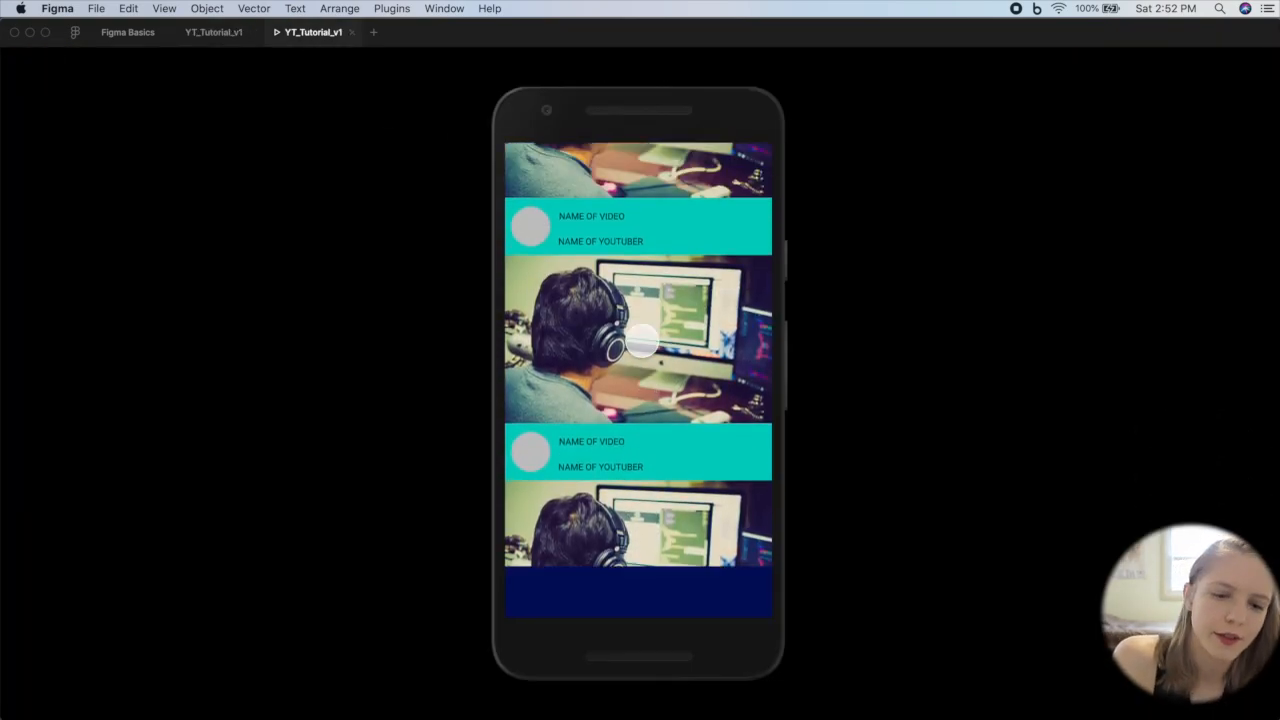
{"action": "scroll", "coordinate": [642, 341], "scroll_direction": "down", "scroll_amount": 5}
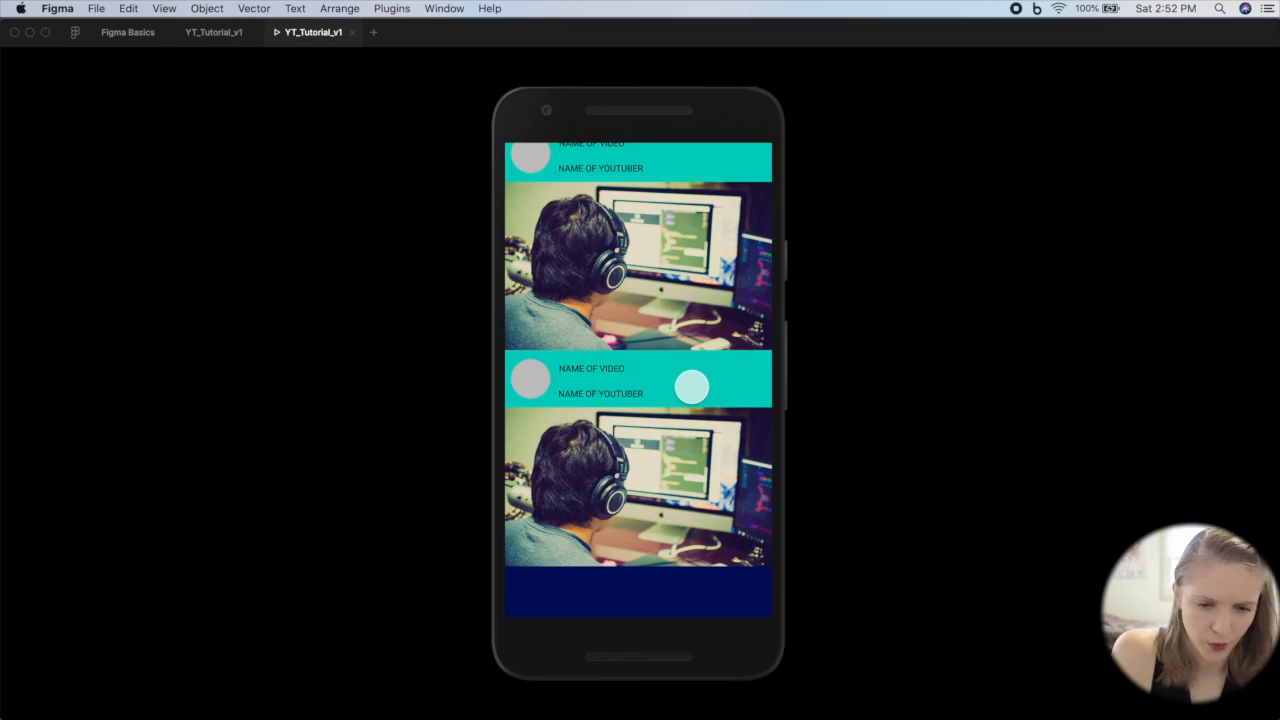
Step: Back in the design file, set the fill of the DESCRIPTION rectangle in the main VIDEO component to 031CA6
{"action": "left_click", "coordinate": [213, 32]}
{"action": "left_click", "coordinate": [90, 329]}
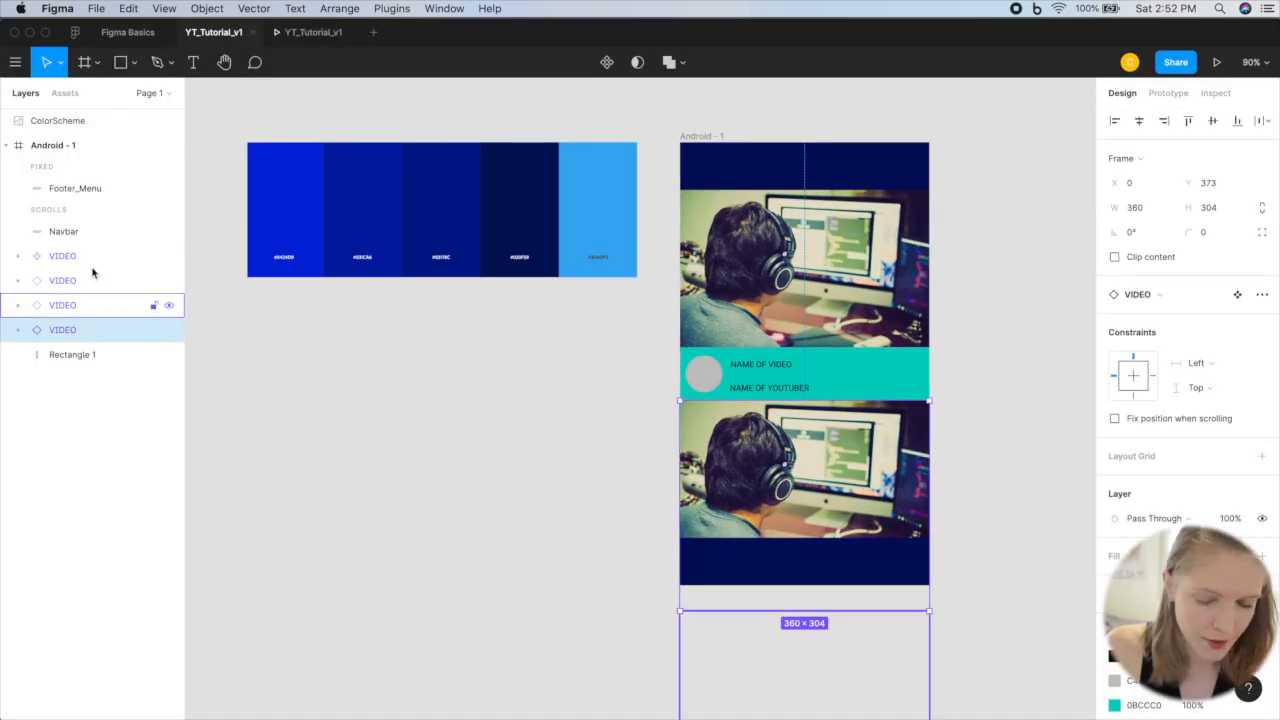
{"action": "left_click", "coordinate": [86, 257]}
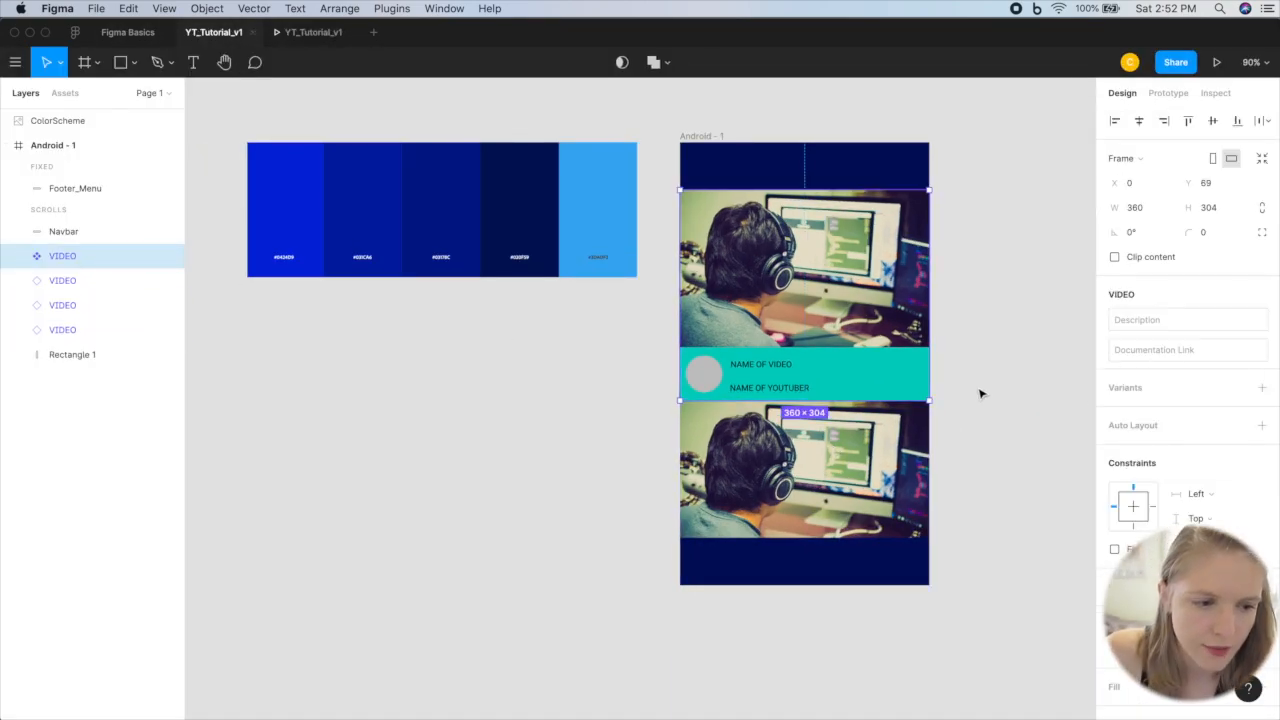
{"action": "scroll", "coordinate": [980, 393], "scroll_direction": "right", "scroll_amount": 2}
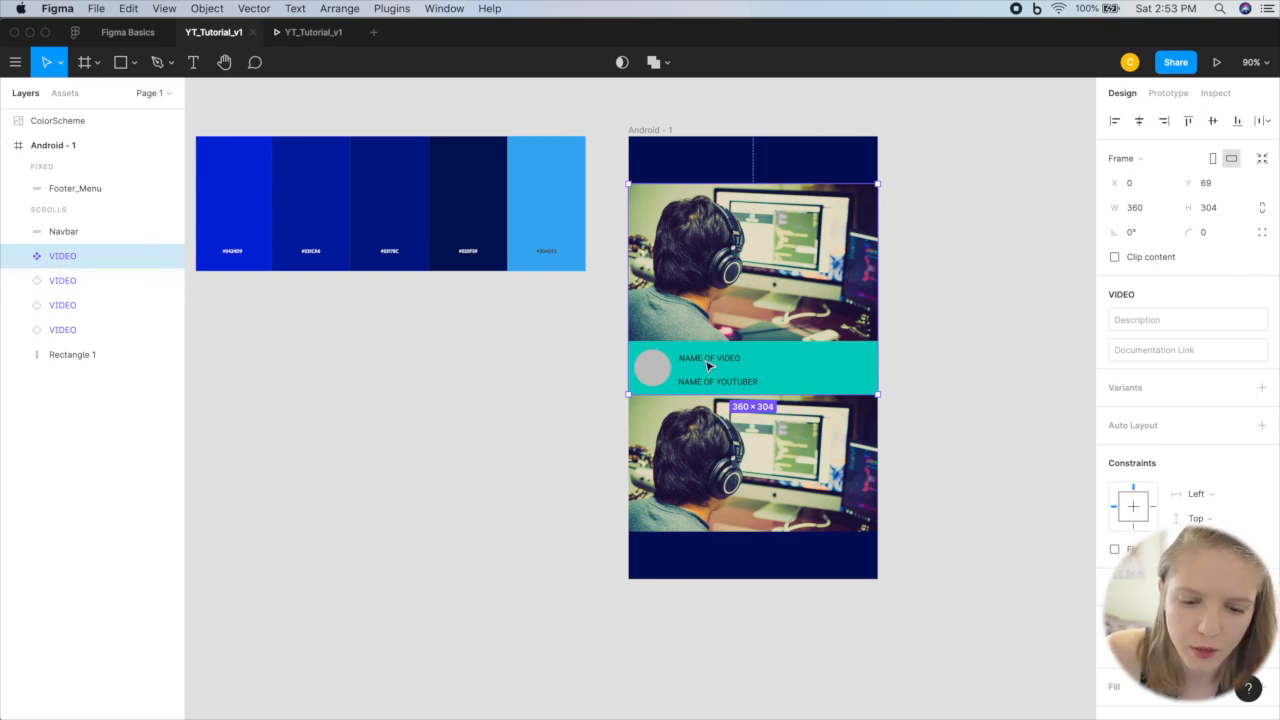
{"action": "double_click", "coordinate": [806, 380]}
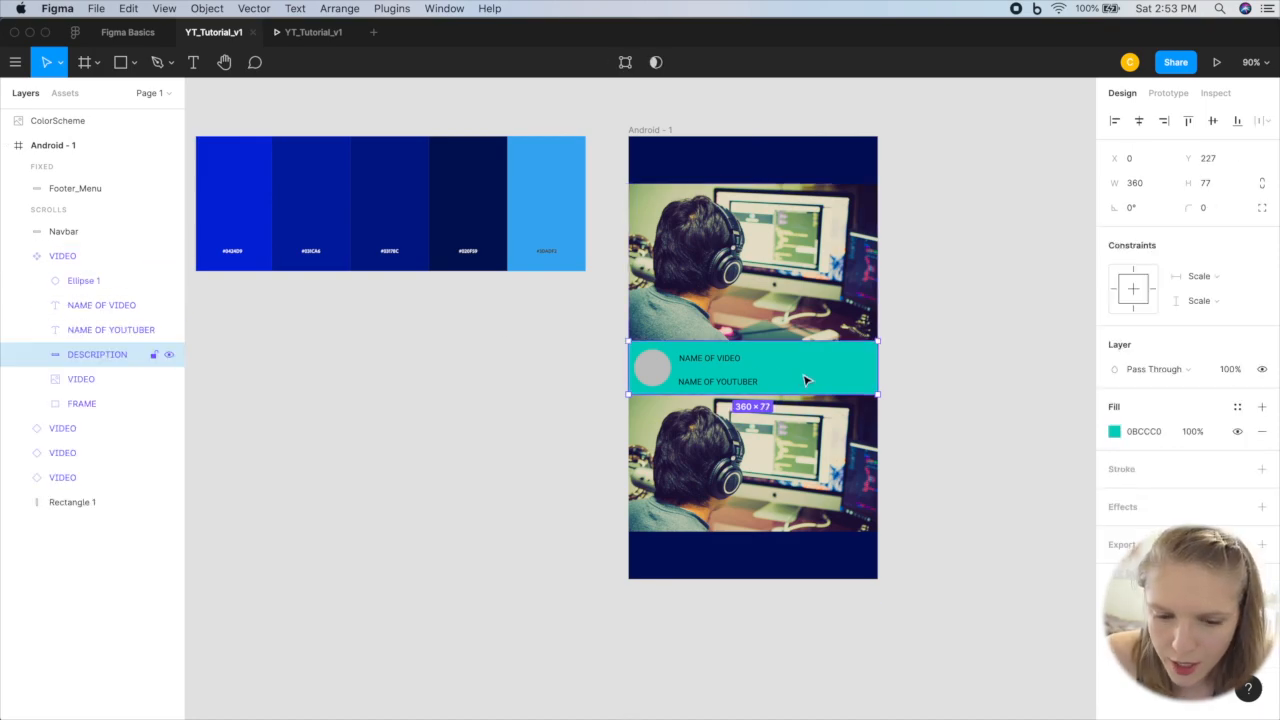
{"action": "left_click", "coordinate": [1114, 432]}
{"action": "scroll", "coordinate": [294, 251], "scroll_direction": "up", "scroll_amount": 6}
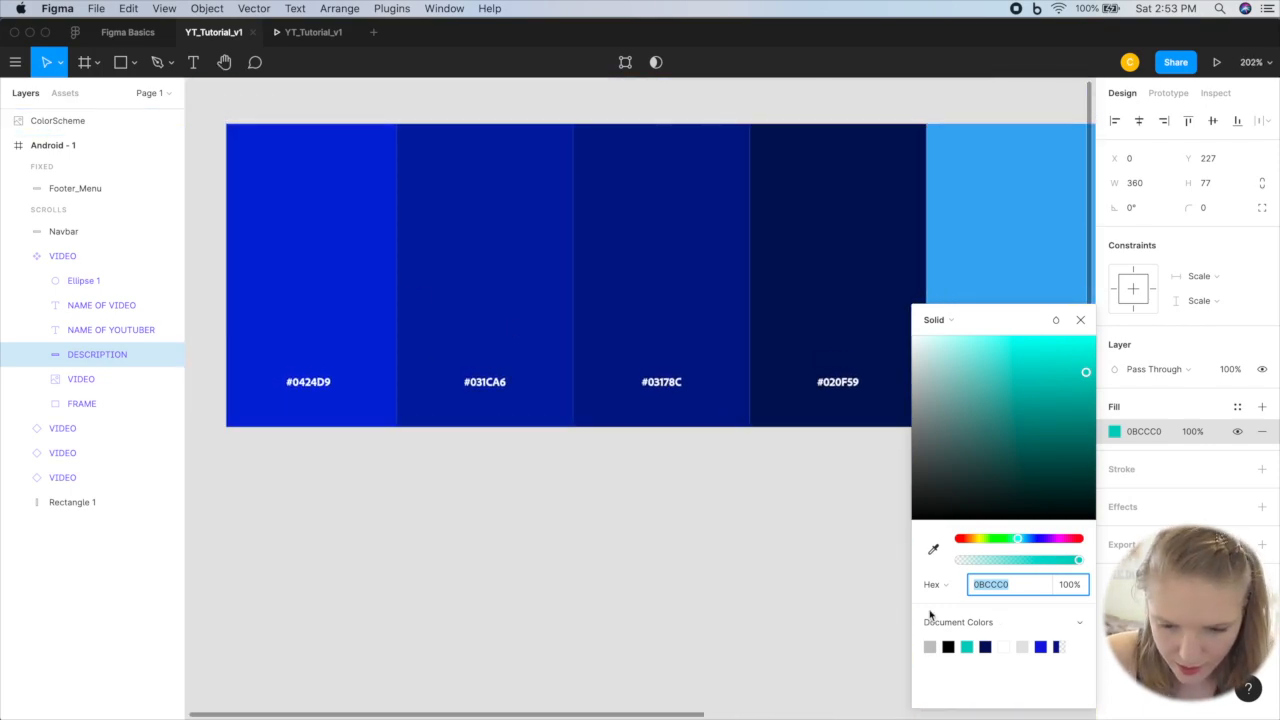
{"action": "type", "text": "031CA6"}
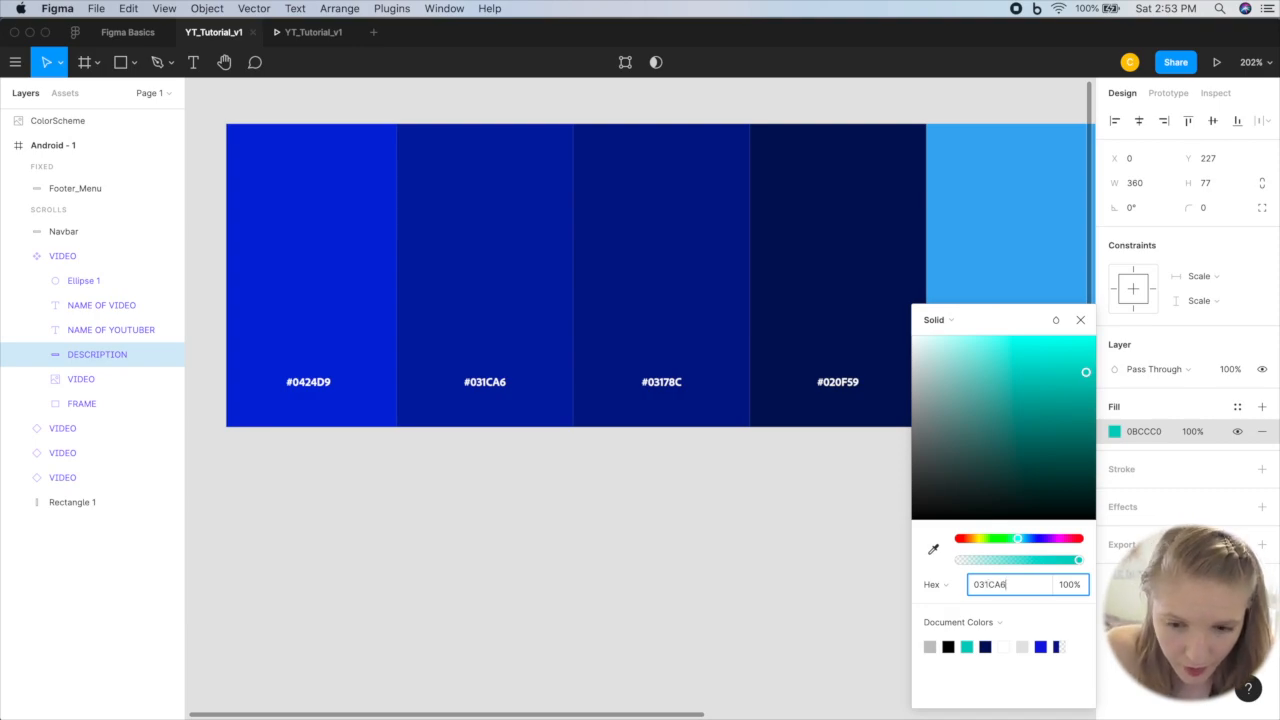
{"action": "key", "text": "Return"}
{"action": "scroll", "coordinate": [823, 580], "scroll_direction": "right", "scroll_amount": 5}
{"action": "scroll", "coordinate": [823, 580], "scroll_direction": "down", "scroll_amount": 3}
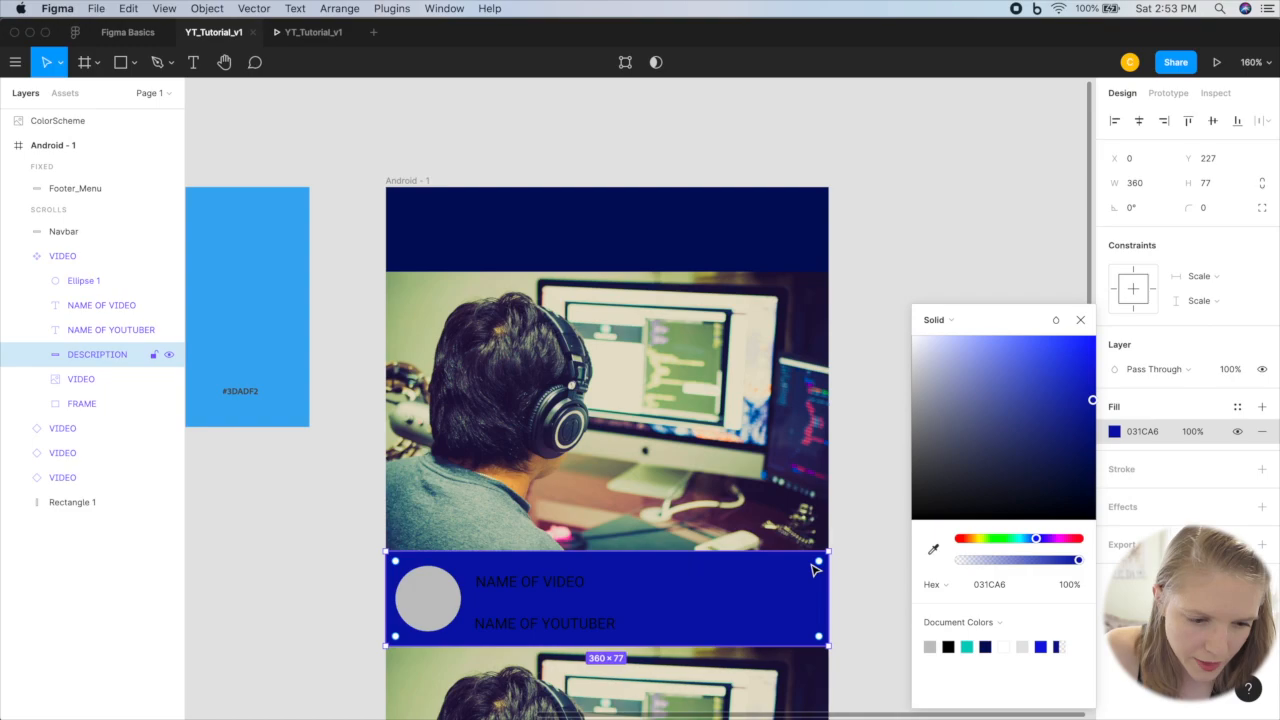
Step: Set the DESCRIPTION rectangle's fill to 0424D9, matching the first swatch of the color scheme
{"action": "scroll", "coordinate": [815, 568], "scroll_direction": "left", "scroll_amount": 10}
{"action": "scroll", "coordinate": [423, 397], "scroll_direction": "left", "scroll_amount": 2}
{"action": "scroll", "coordinate": [423, 397], "scroll_direction": "up", "scroll_amount": 2}
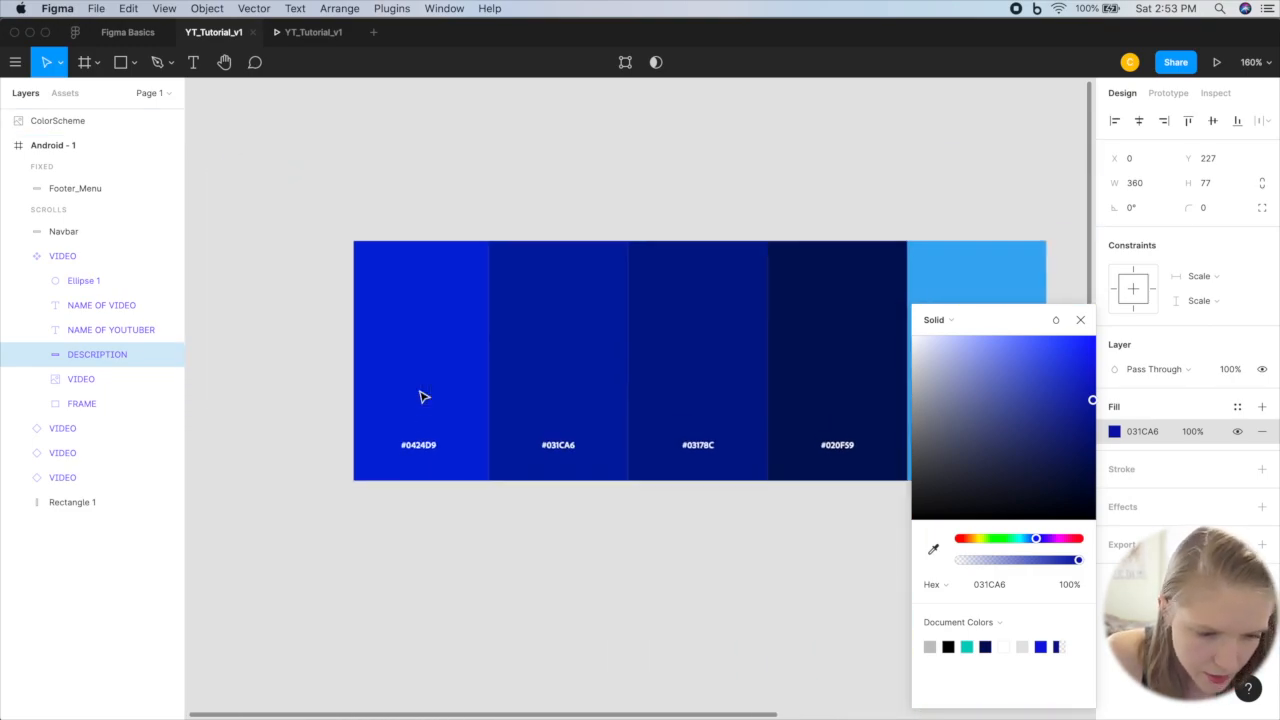
{"action": "scroll", "coordinate": [423, 397], "scroll_direction": "up", "scroll_amount": 5}
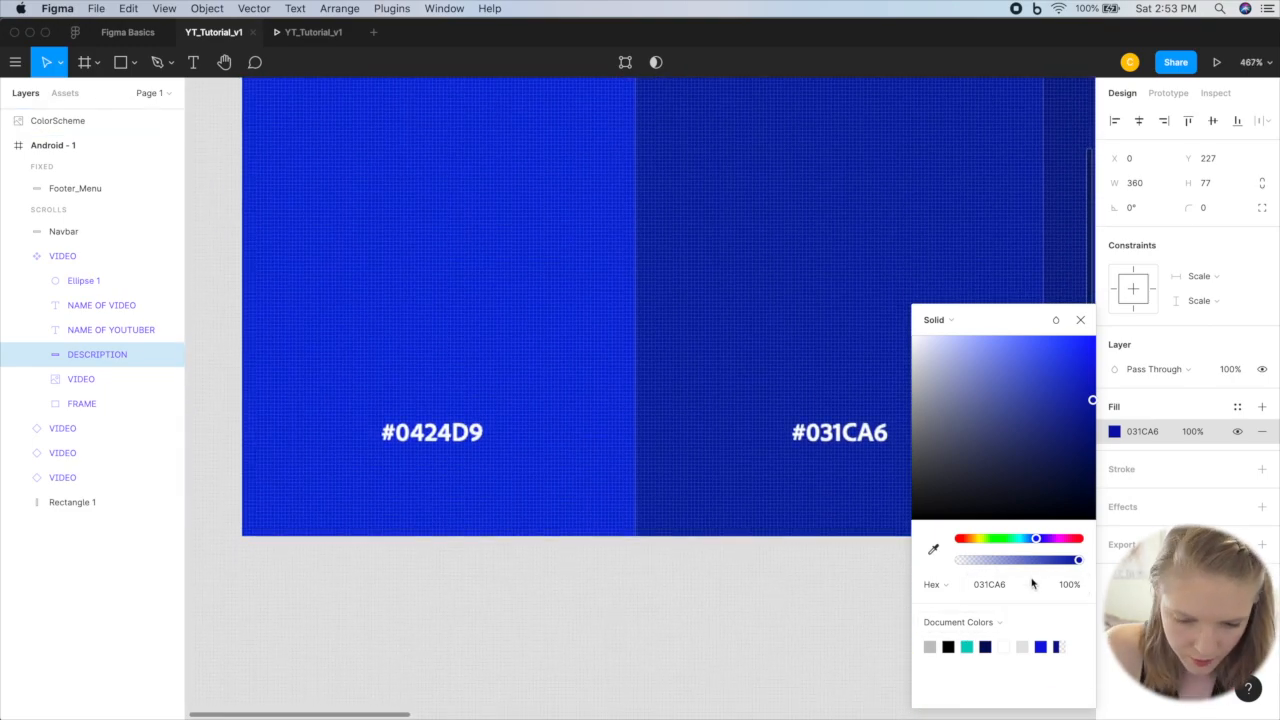
{"action": "left_click", "coordinate": [1020, 584]}
{"action": "type", "text": "04"}
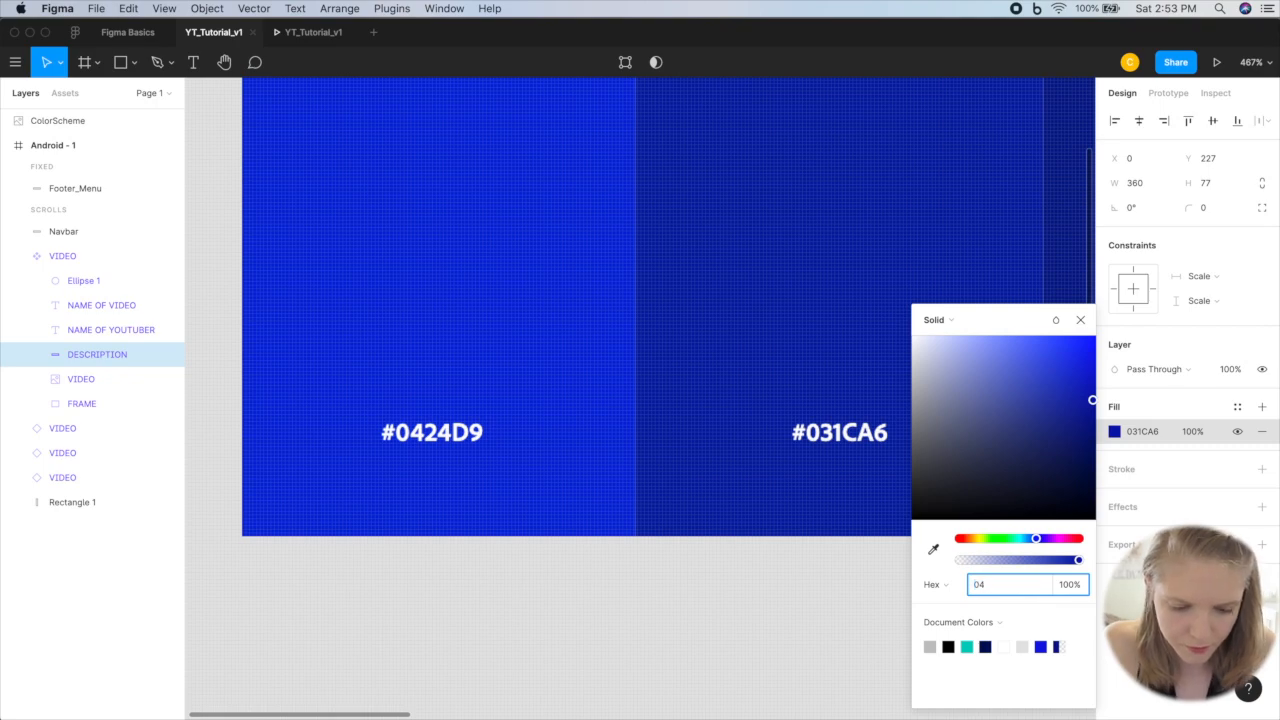
{"action": "key", "text": "Return"}
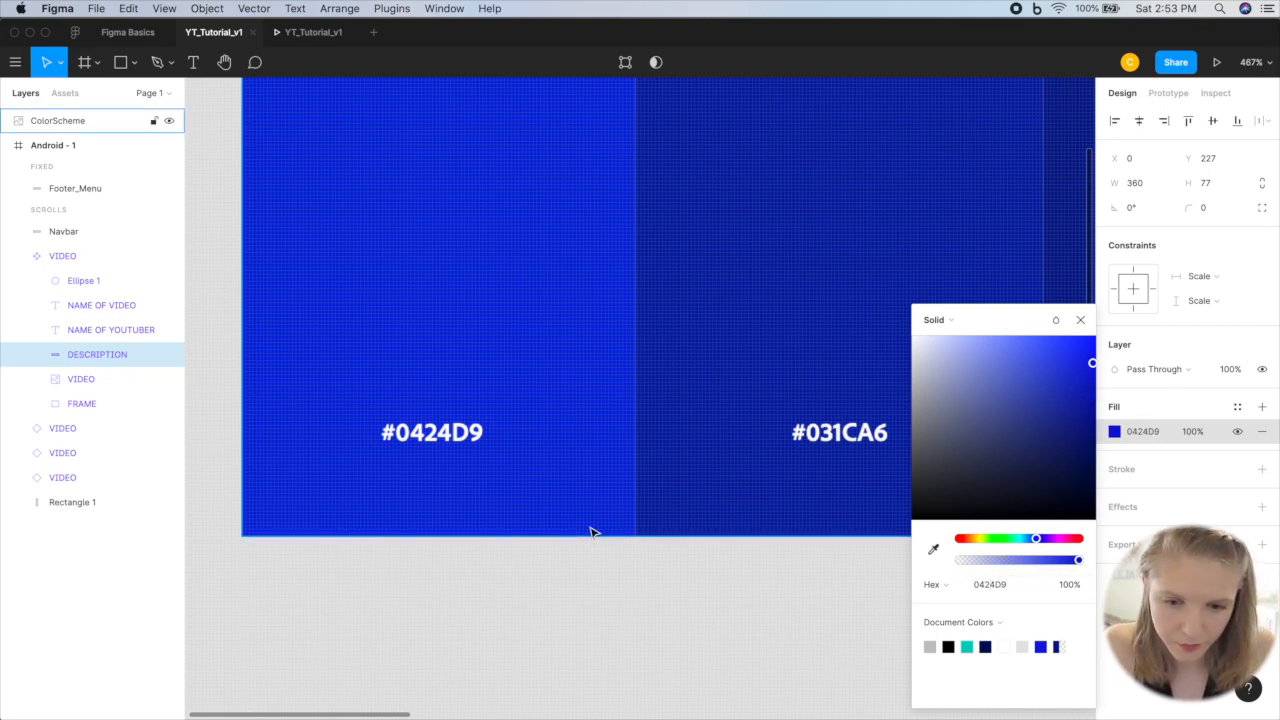
{"action": "scroll", "coordinate": [591, 530], "scroll_direction": "down", "scroll_amount": 10}
{"action": "scroll", "coordinate": [592, 533], "scroll_direction": "up", "scroll_amount": 2}
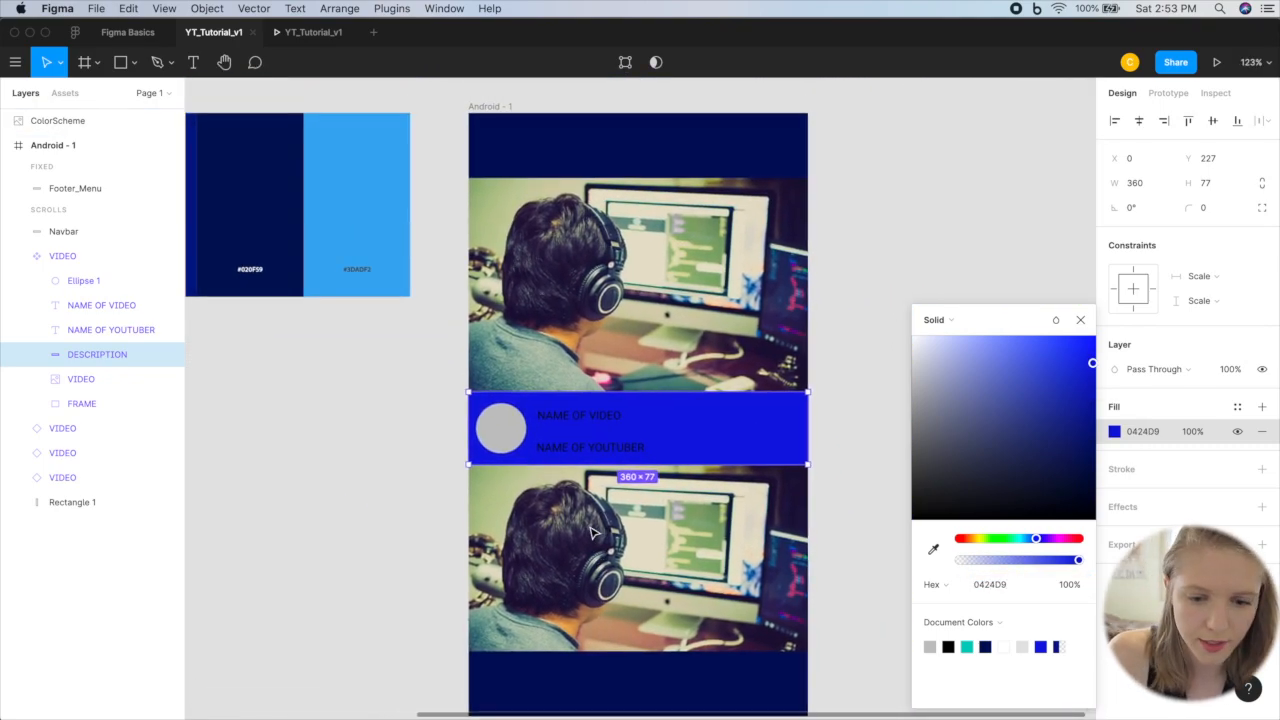
{"action": "left_click", "coordinate": [849, 303]}
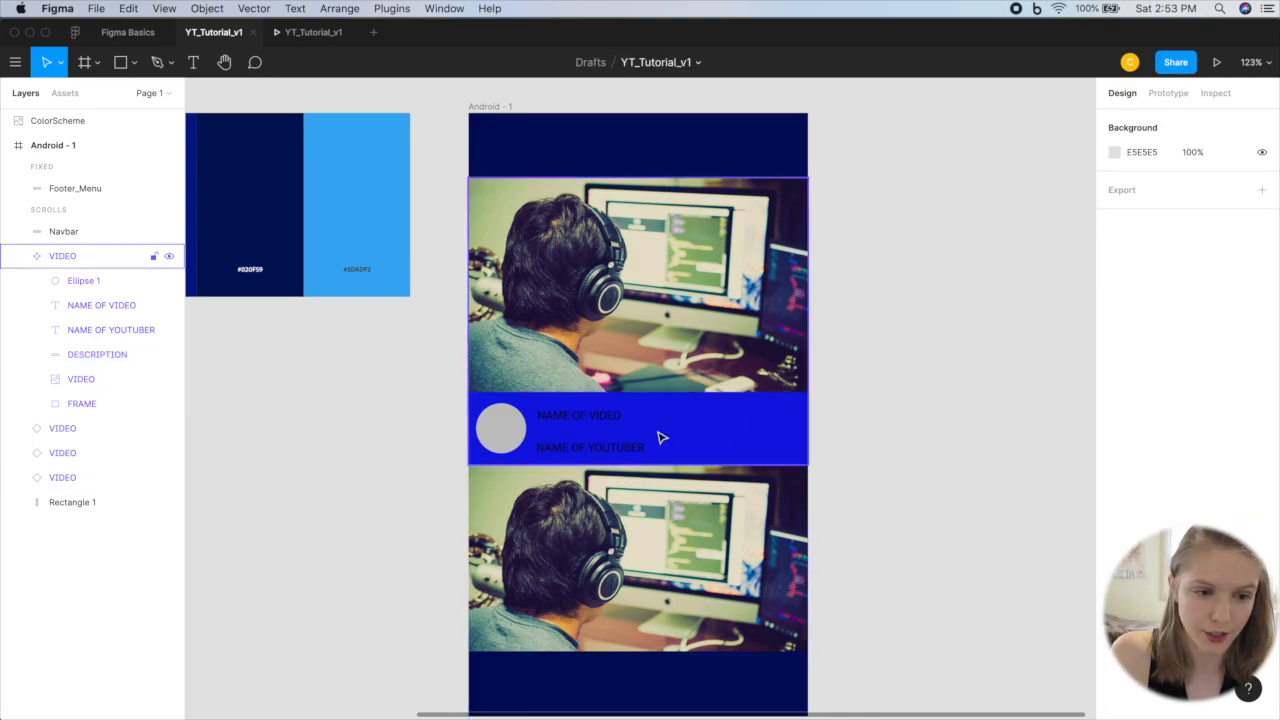
Step: Scroll through the prototype preview to check the description color on all VIDEO instances
{"action": "left_click", "coordinate": [311, 33]}
{"action": "scroll", "coordinate": [755, 400], "scroll_direction": "down", "scroll_amount": 5}
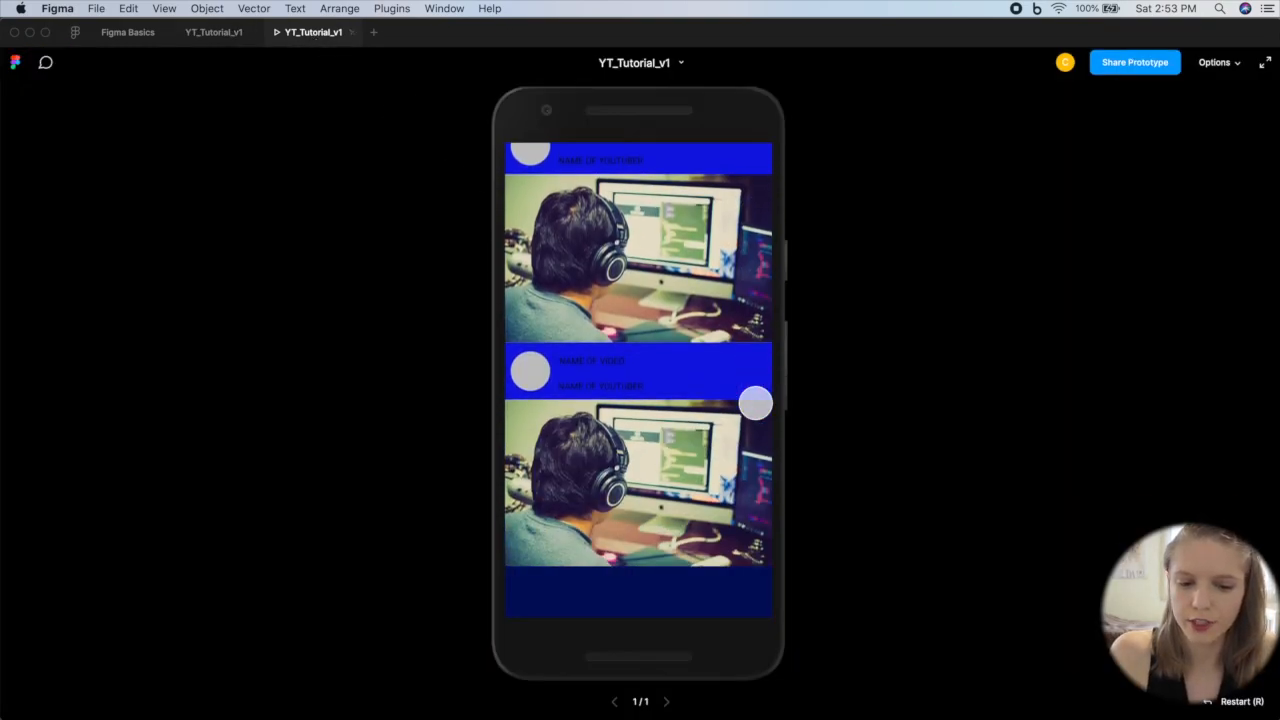
{"action": "scroll", "coordinate": [755, 403], "scroll_direction": "up", "scroll_amount": 6}
{"action": "scroll", "coordinate": [755, 403], "scroll_direction": "down", "scroll_amount": 6}
{"action": "scroll", "coordinate": [755, 403], "scroll_direction": "up", "scroll_amount": 6}
{"action": "scroll", "coordinate": [755, 403], "scroll_direction": "down", "scroll_amount": 1}
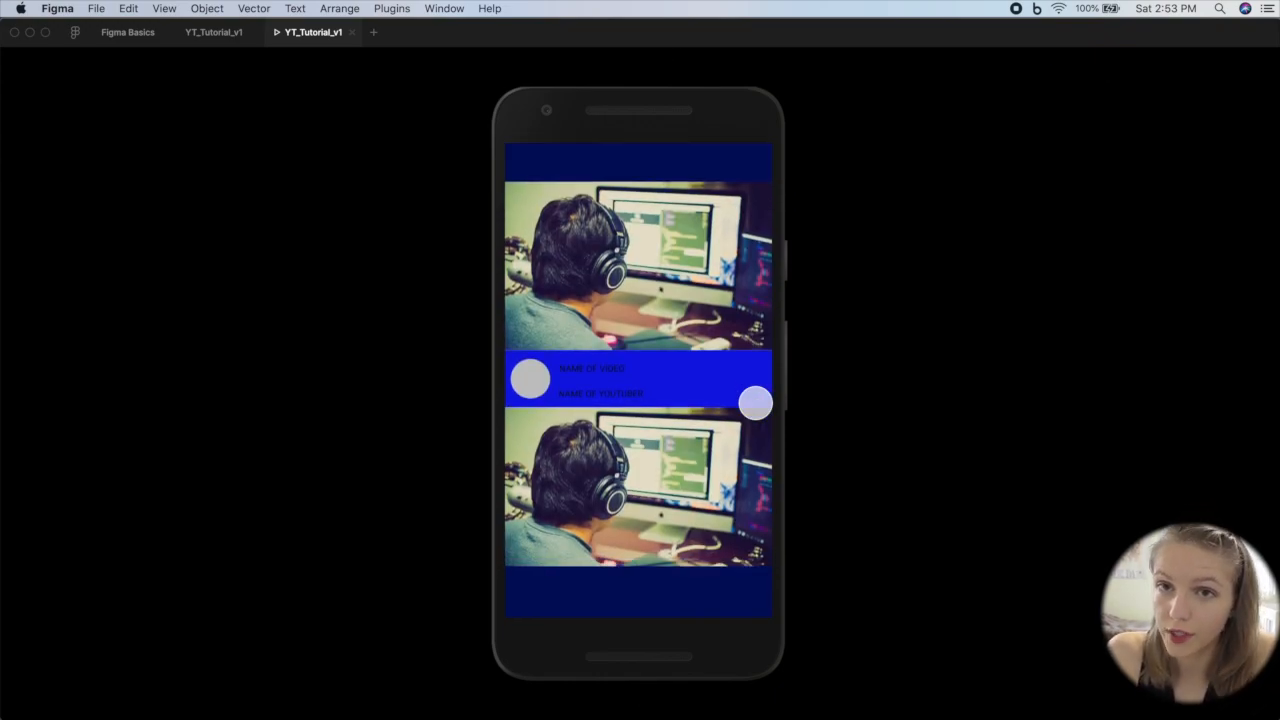
{"action": "scroll", "coordinate": [755, 403], "scroll_direction": "down", "scroll_amount": 5}
{"action": "scroll", "coordinate": [755, 403], "scroll_direction": "up", "scroll_amount": 1}
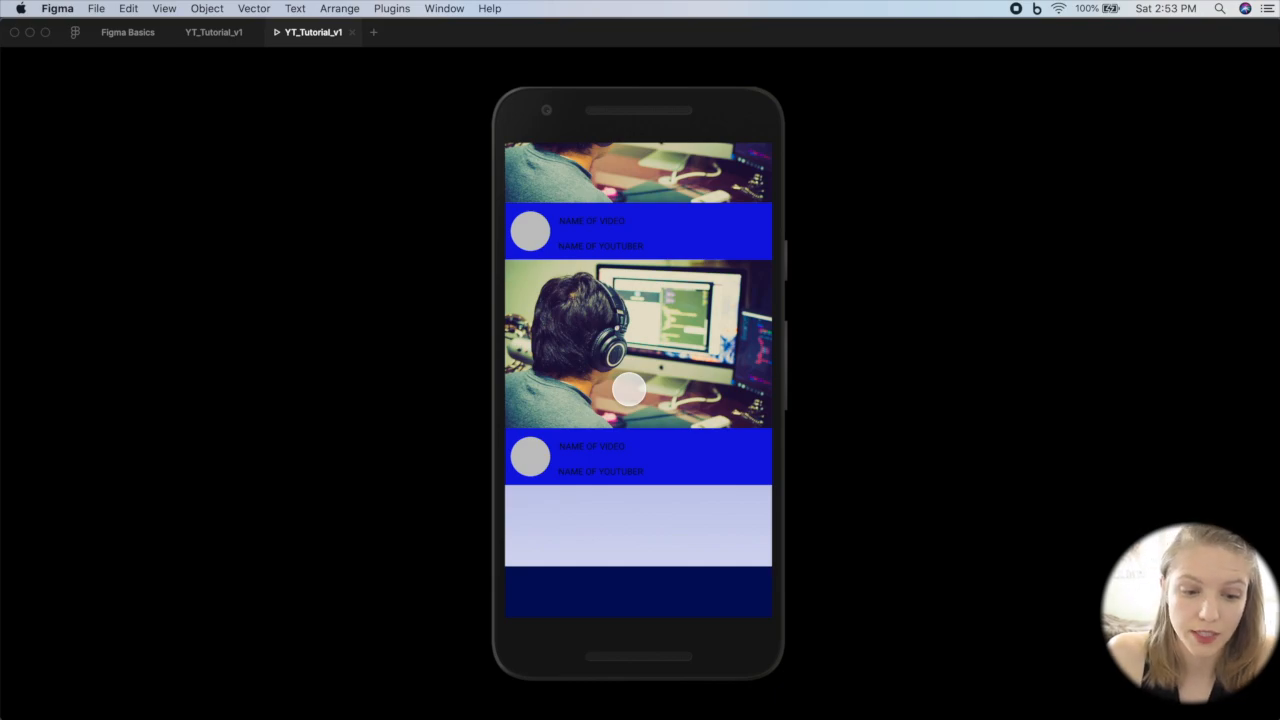
{"action": "scroll", "coordinate": [629, 389], "scroll_direction": "up", "scroll_amount": 4}
{"action": "scroll", "coordinate": [629, 389], "scroll_direction": "down", "scroll_amount": 8}
{"action": "scroll", "coordinate": [629, 389], "scroll_direction": "up", "scroll_amount": 6}
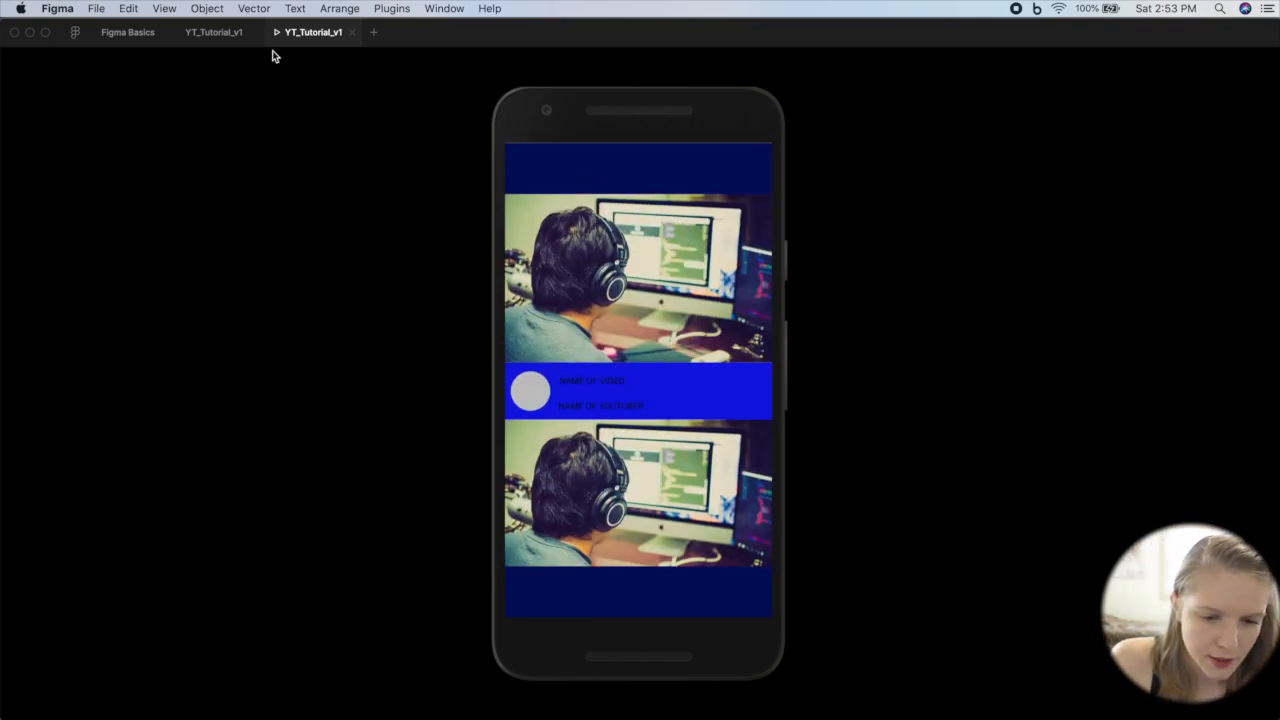
Step: Back in the design file, set the DESCRIPTION rectangle's fill in the main VIDEO component to the lighter blue 7388FF
{"action": "left_click", "coordinate": [214, 33]}
{"action": "left_click", "coordinate": [748, 427]}
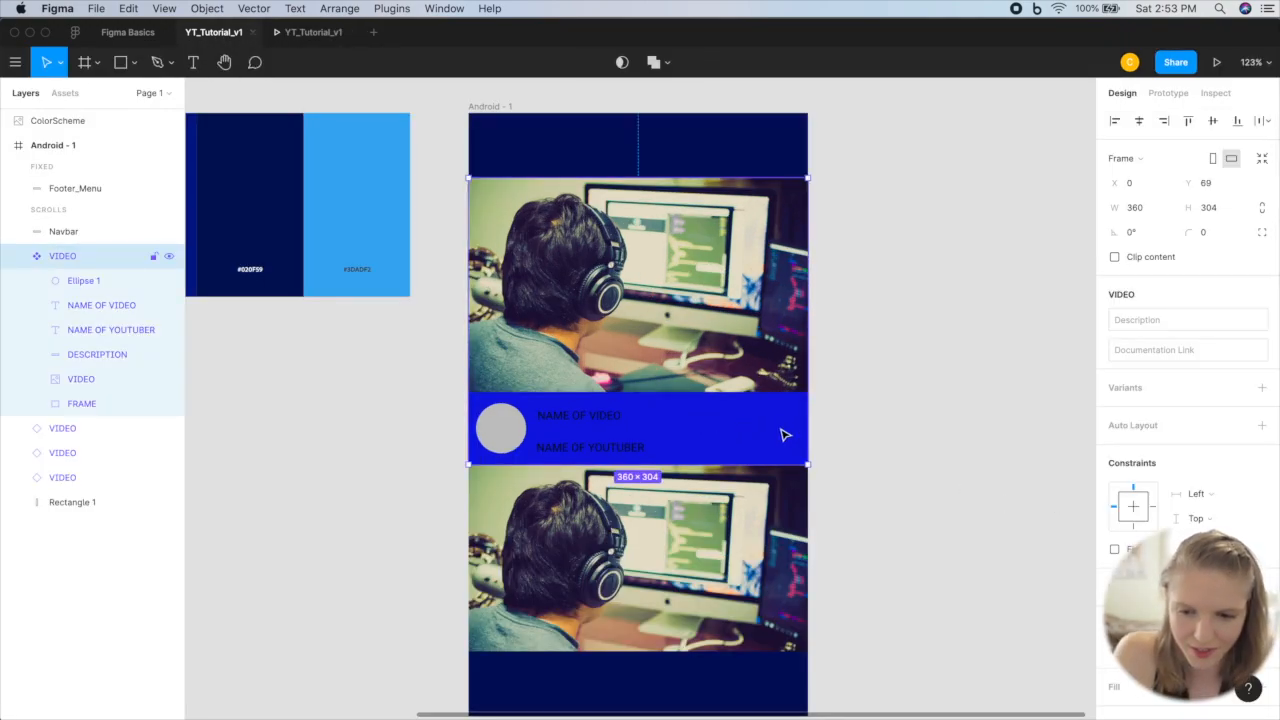
{"action": "double_click", "coordinate": [785, 435]}
{"action": "left_click", "coordinate": [1115, 432]}
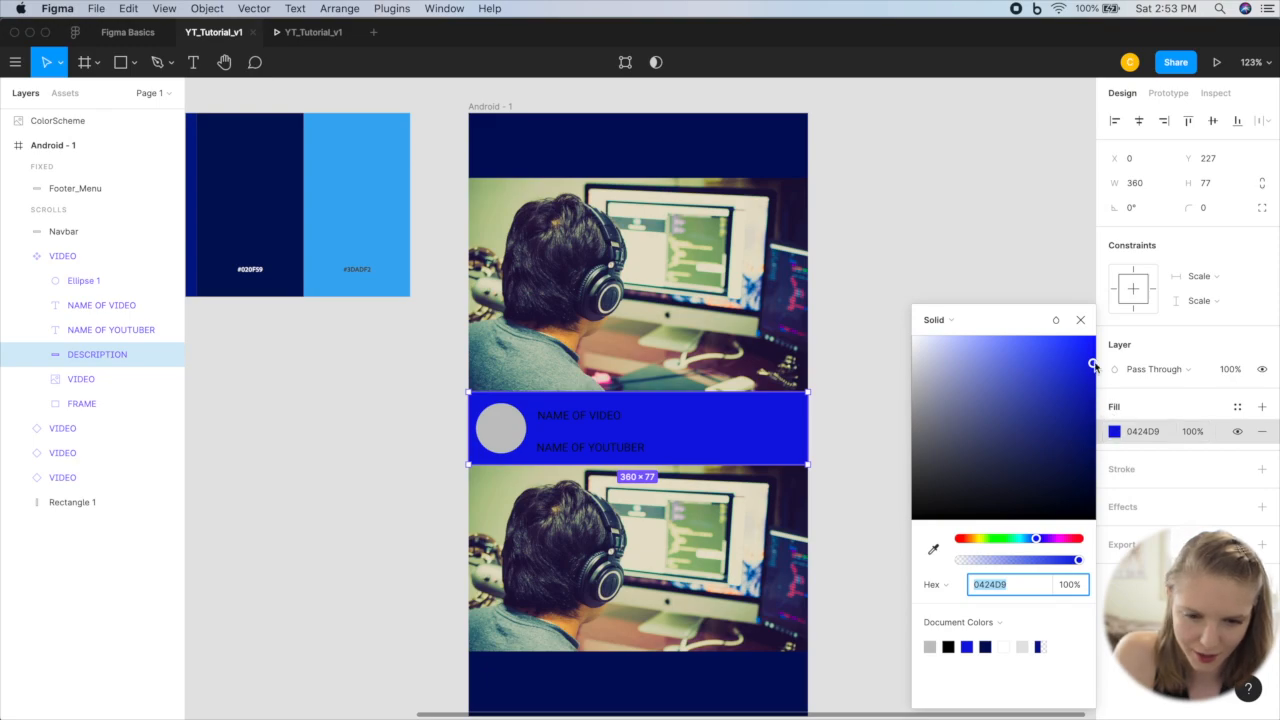
{"action": "left_click_drag", "start_coordinate": [1093, 366], "coordinate": [1011, 341]}
{"action": "left_click", "coordinate": [1080, 319]}
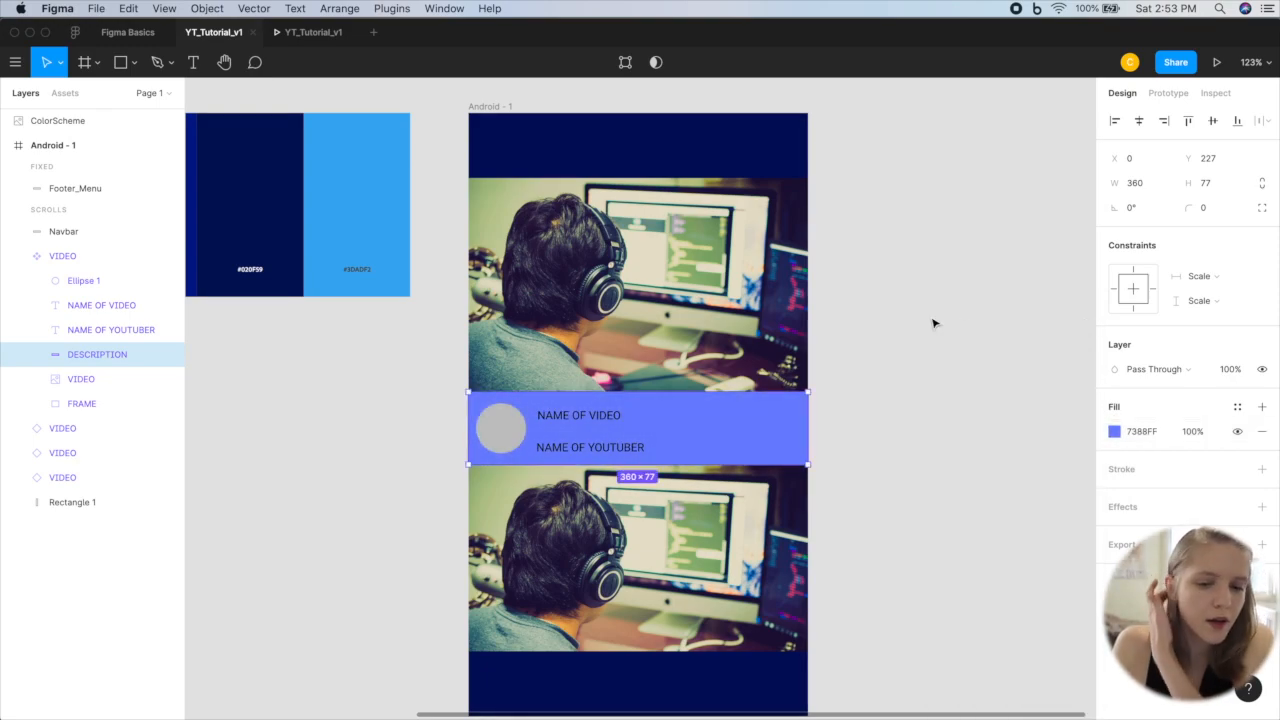
{"action": "left_click", "coordinate": [900, 323]}
Step: Extend the Android - 1 frame downward to a height of about 1813 so it covers all the stacked videos
{"action": "scroll", "coordinate": [895, 323], "scroll_direction": "left", "scroll_amount": 2}
{"action": "scroll", "coordinate": [895, 323], "scroll_direction": "down", "scroll_amount": 5}
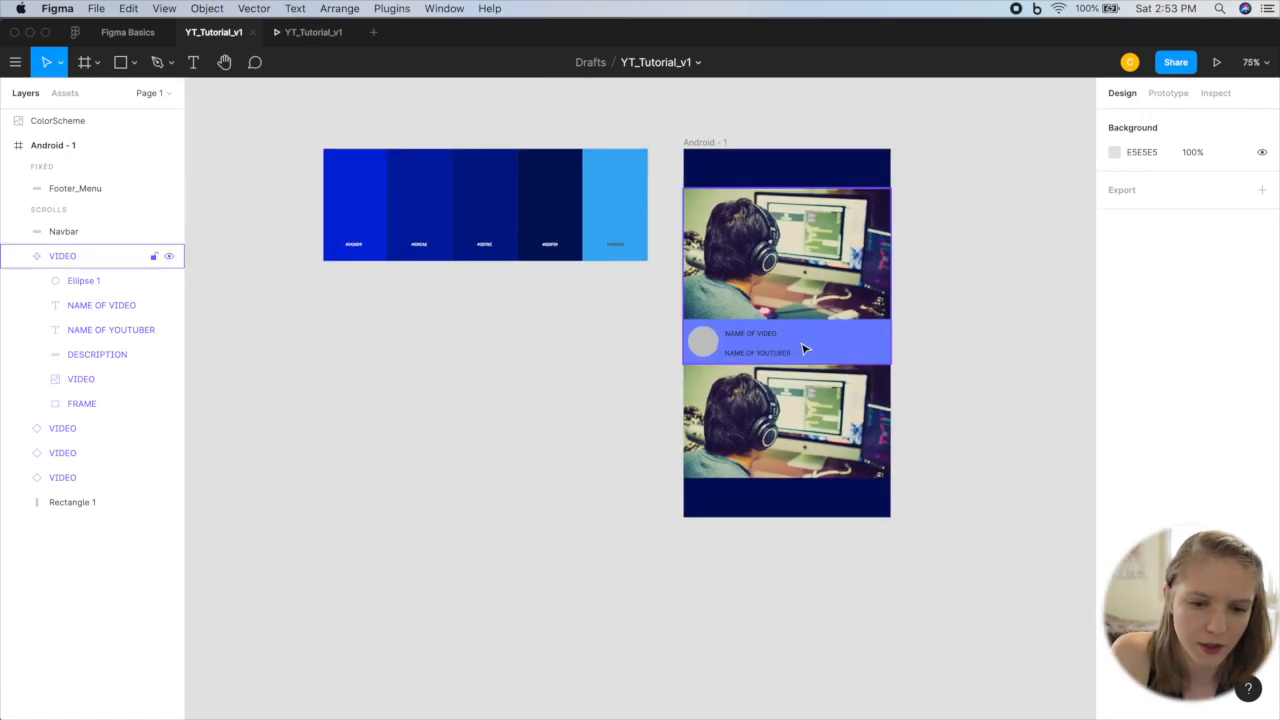
{"action": "scroll", "coordinate": [790, 490], "scroll_direction": "down", "scroll_amount": 1}
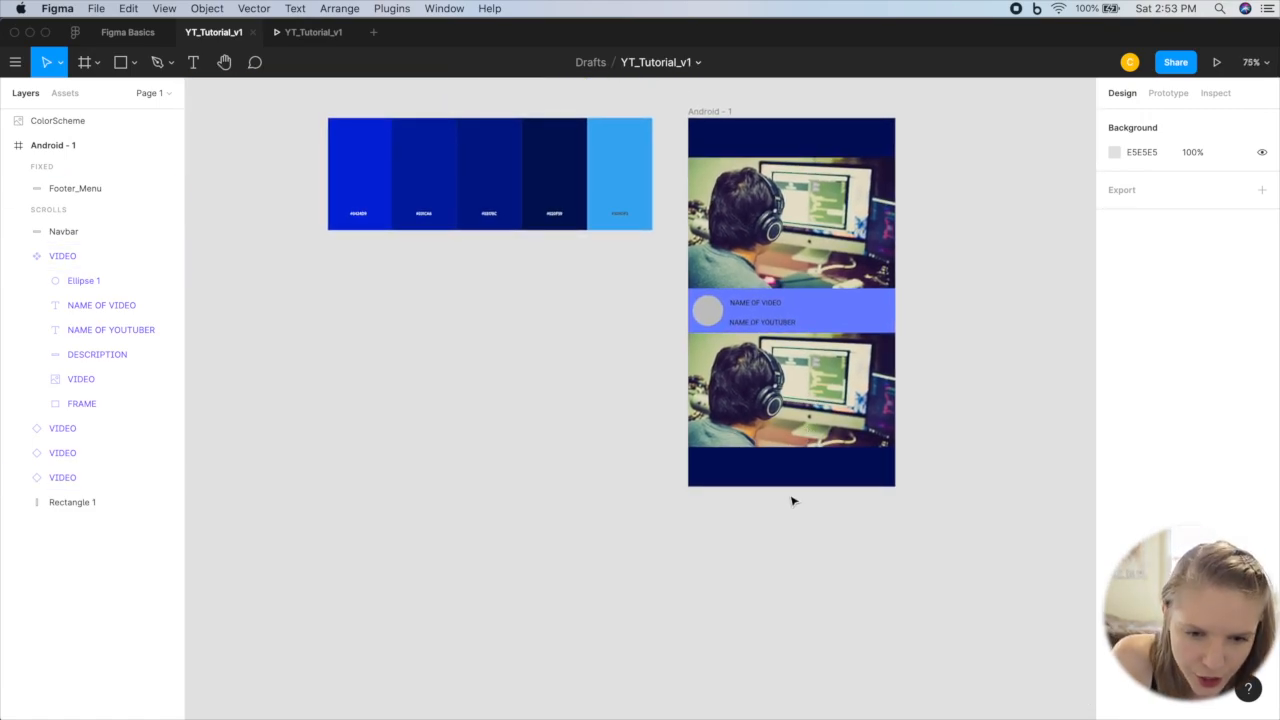
{"action": "left_click", "coordinate": [710, 111]}
{"action": "left_click_drag", "start_coordinate": [832, 489], "coordinate": [826, 716]}
Step: In the third video down, change the video title to FIGMA TUTORIAL and replace NAME OF YOUTUBER with the YouTuber's name
{"action": "scroll", "coordinate": [774, 258], "scroll_direction": "up", "scroll_amount": 1}
{"action": "scroll", "coordinate": [774, 258], "scroll_direction": "up", "scroll_amount": 5}
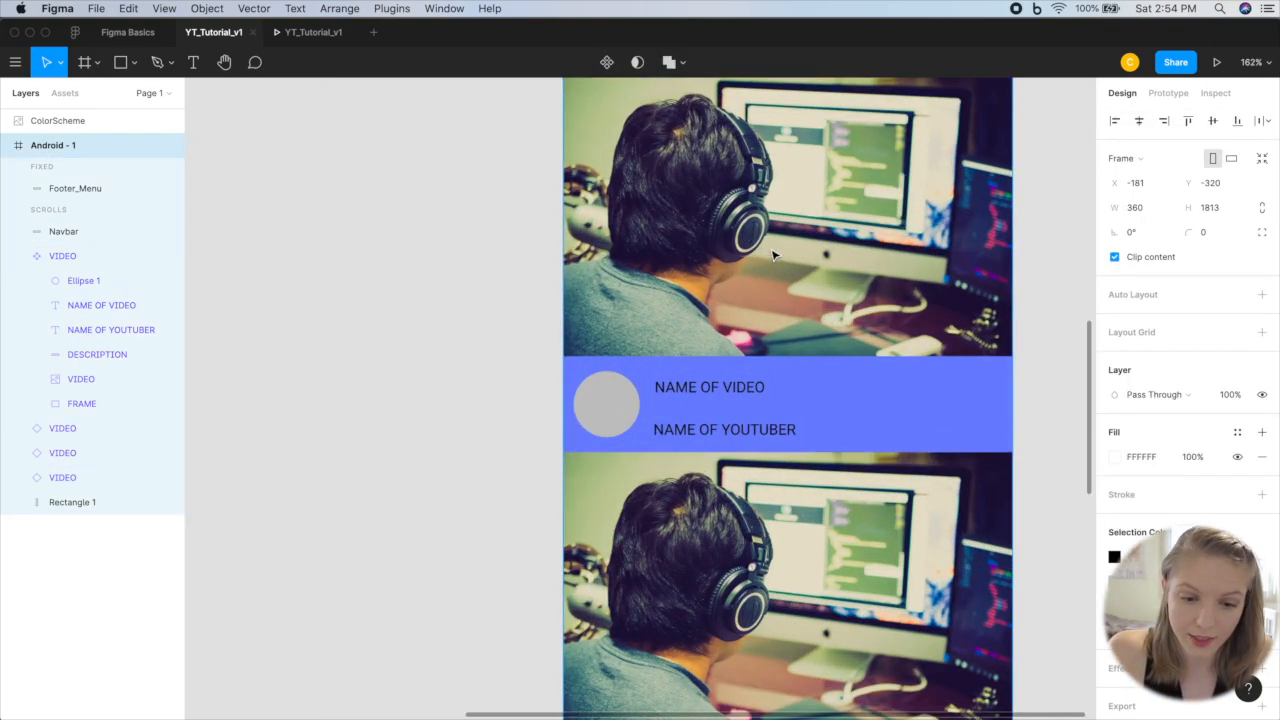
{"action": "double_click", "coordinate": [702, 390]}
{"action": "double_click", "coordinate": [706, 393]}
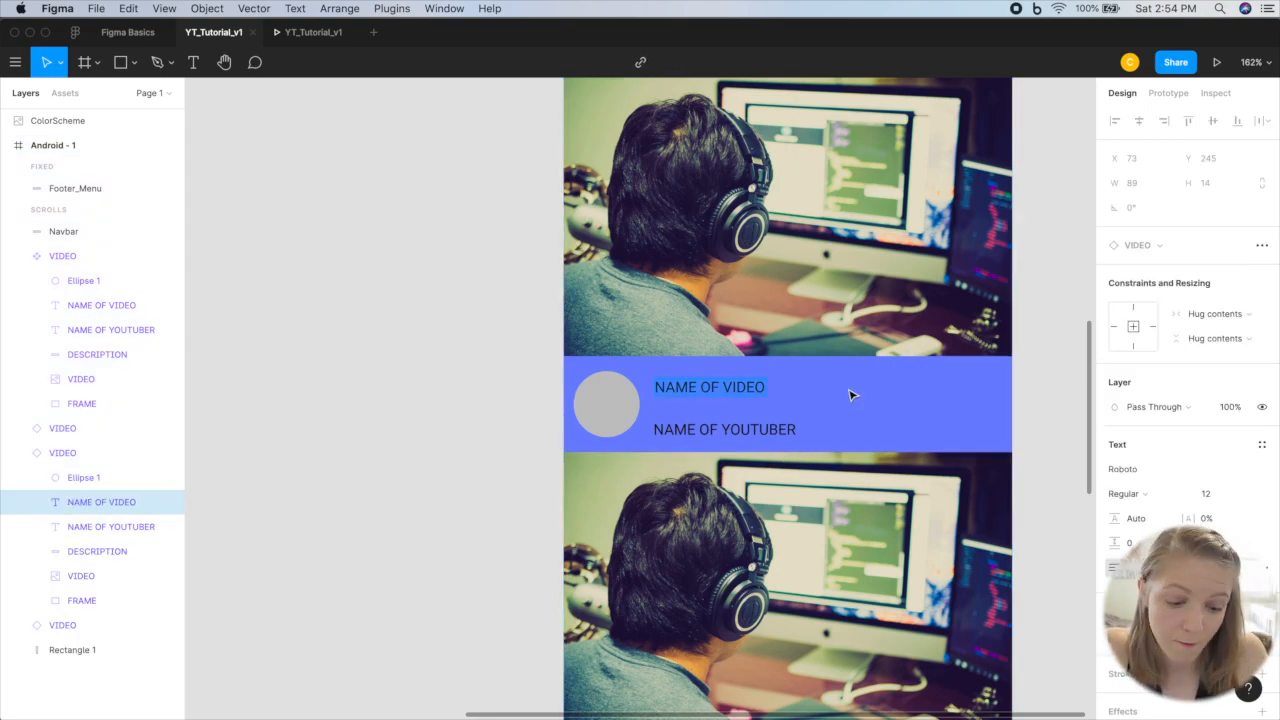
{"action": "type", "text": "FIGMA TUTORIAL"}
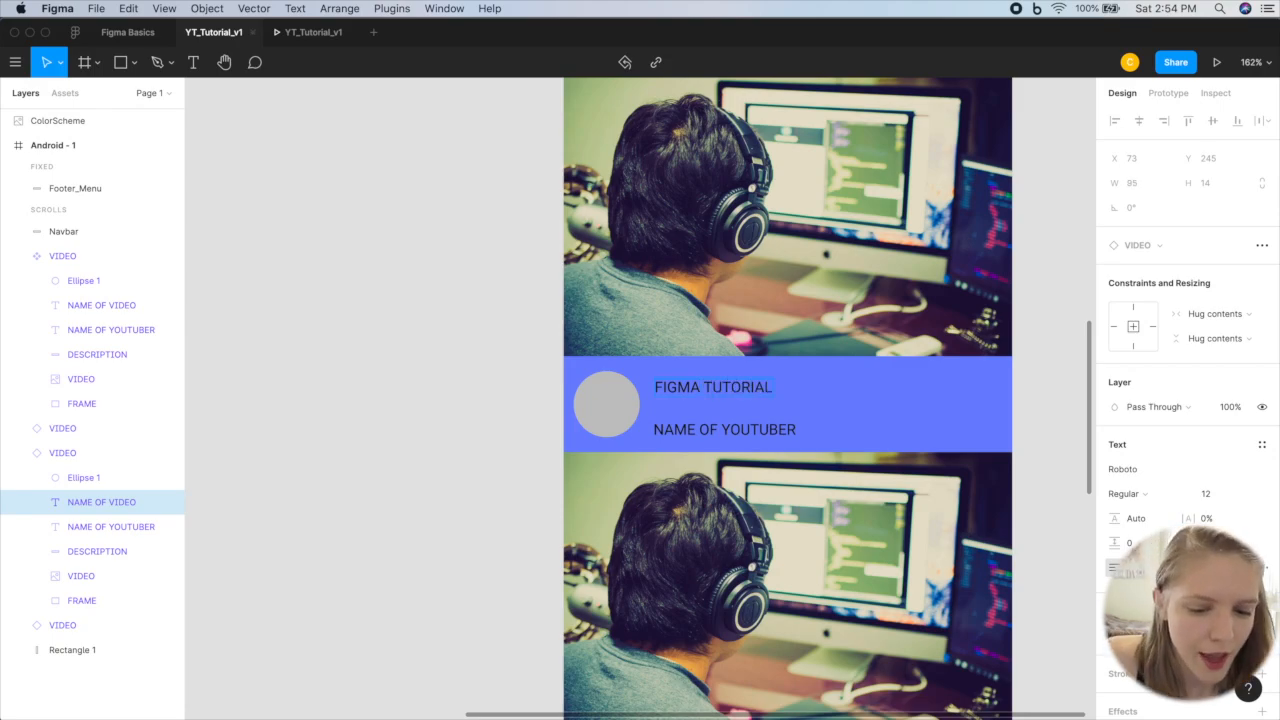
{"action": "double_click", "coordinate": [740, 430]}
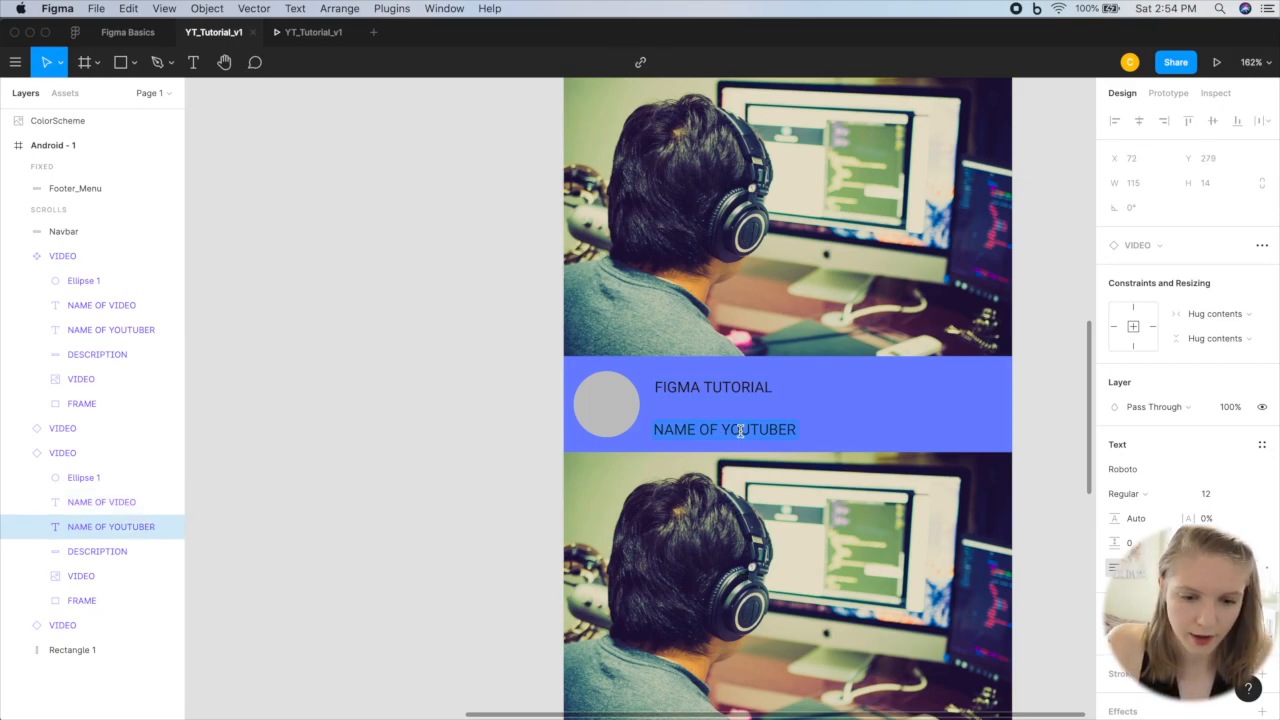
{"action": "type", "text": "XTINA PARK"}
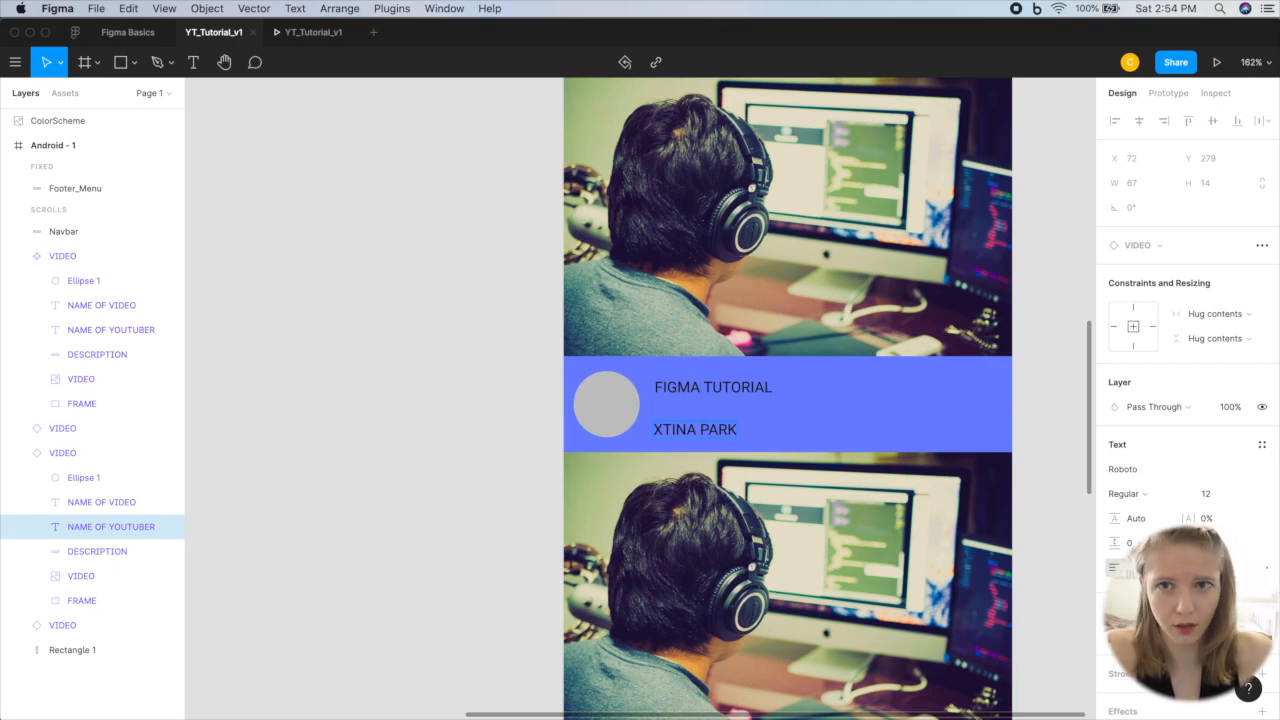
{"action": "left_click", "coordinate": [522, 379]}
{"action": "scroll", "coordinate": [671, 384], "scroll_direction": "down", "scroll_amount": 5}
{"action": "scroll", "coordinate": [811, 308], "scroll_direction": "up", "scroll_amount": 3}
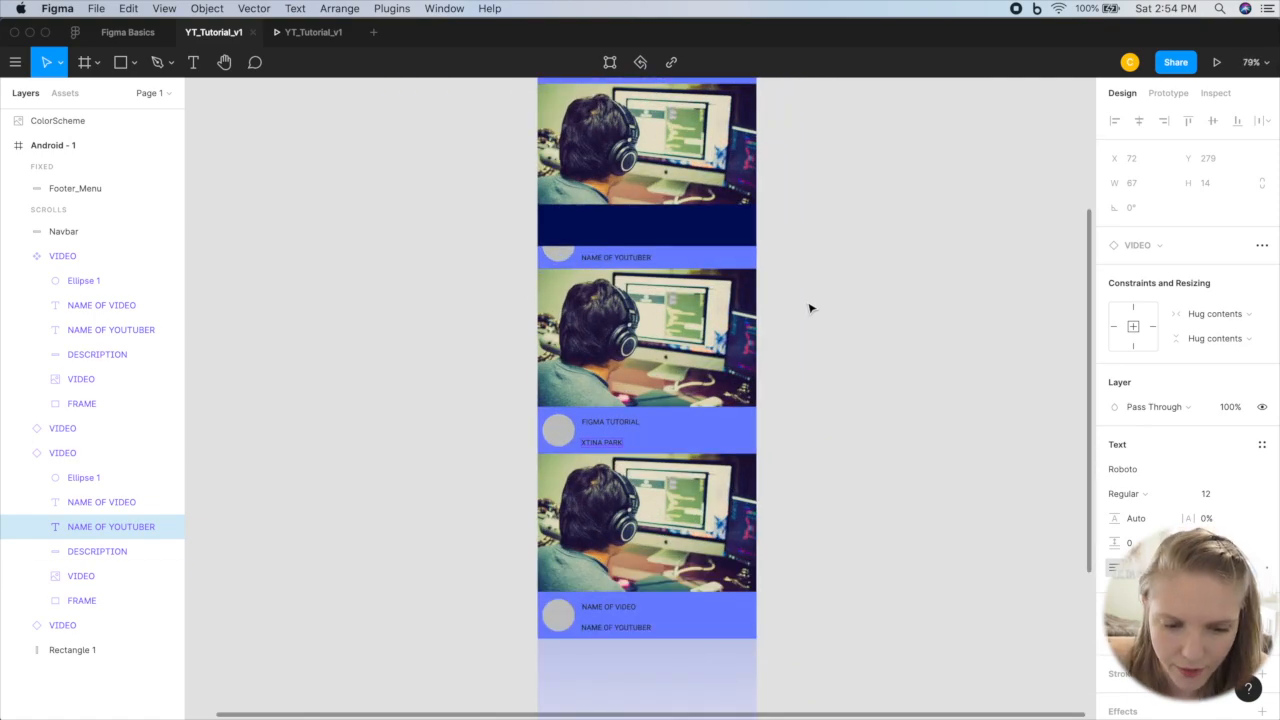
{"action": "left_click", "coordinate": [815, 302]}
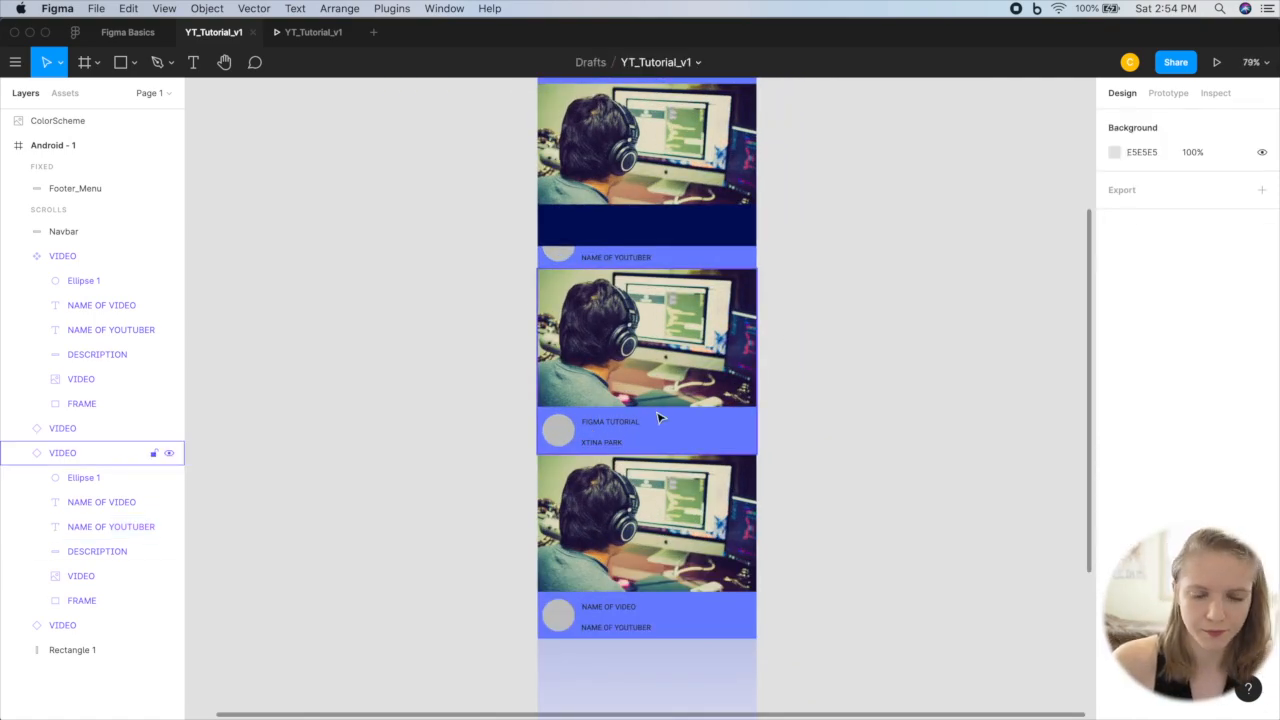
Step: Try to move the FIGMA TUTORIAL text sideways inside its VIDEO instance, undoing each attempt
{"action": "scroll", "coordinate": [620, 437], "scroll_direction": "up", "scroll_amount": 3}
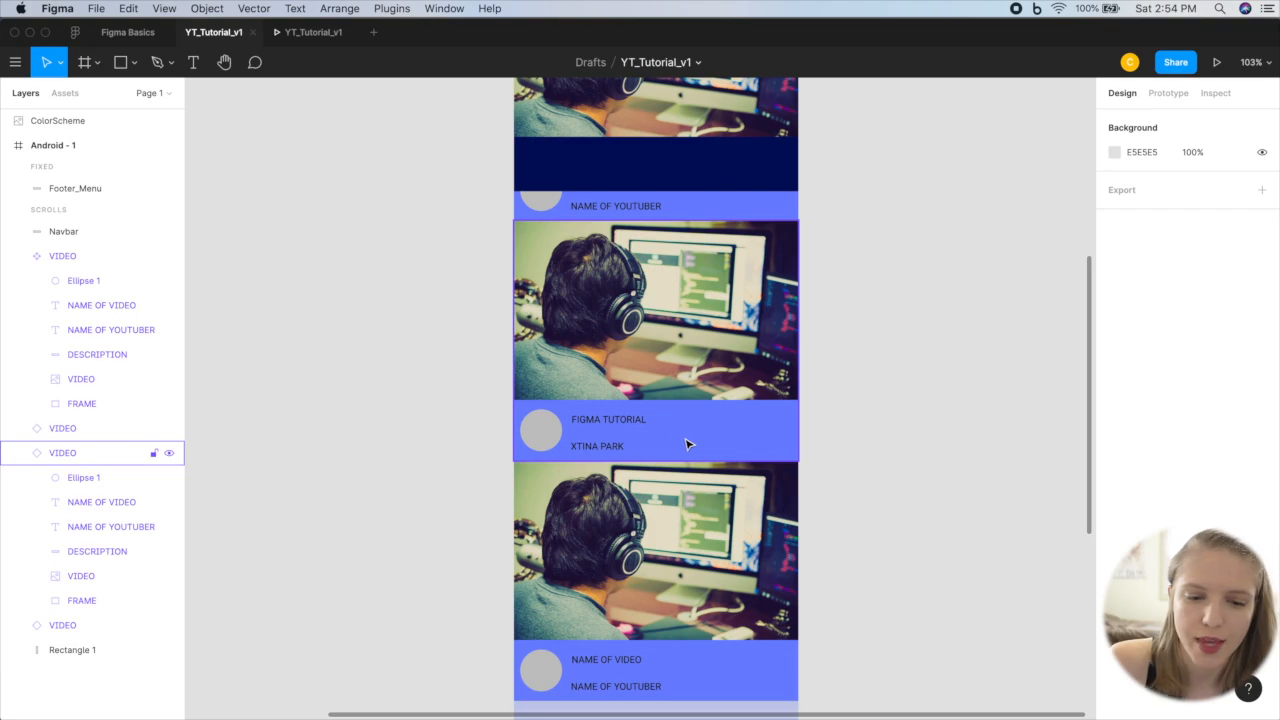
{"action": "left_click", "coordinate": [687, 444]}
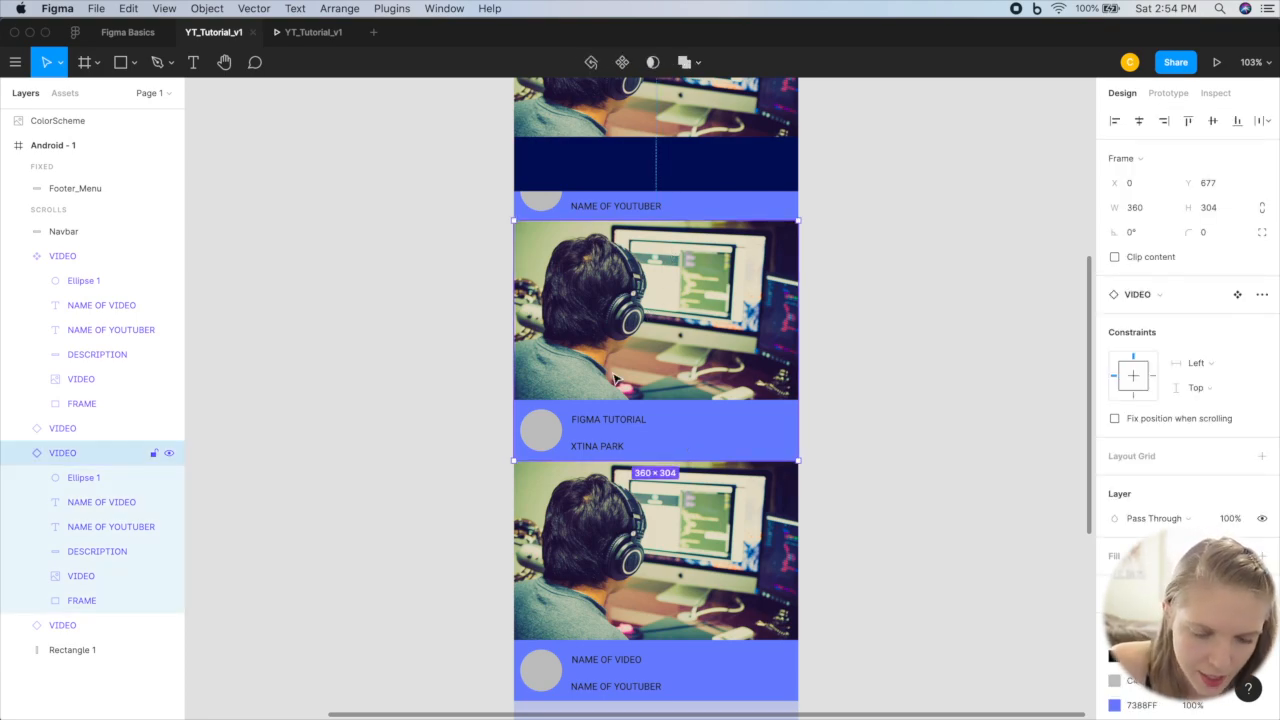
{"action": "scroll", "coordinate": [687, 433], "scroll_direction": "up", "scroll_amount": 5}
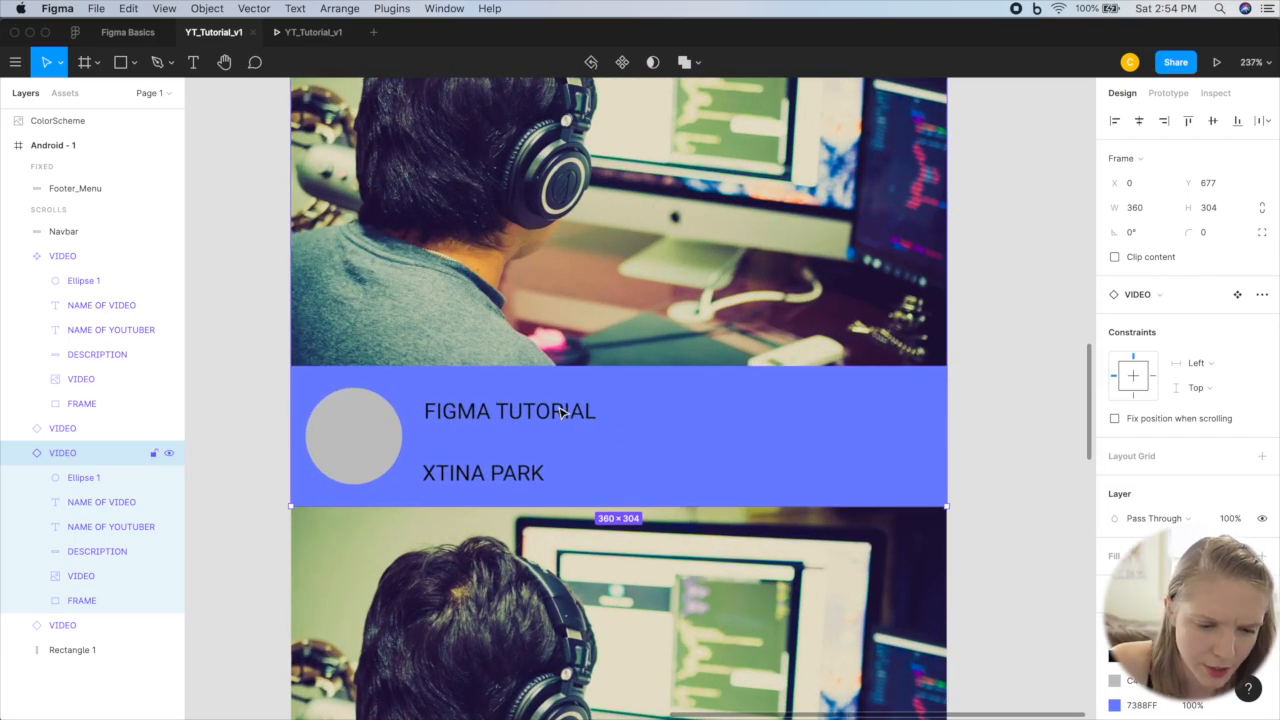
{"action": "left_click_drag", "start_coordinate": [520, 418], "coordinate": [765, 426]}
{"action": "key", "text": "super+z"}
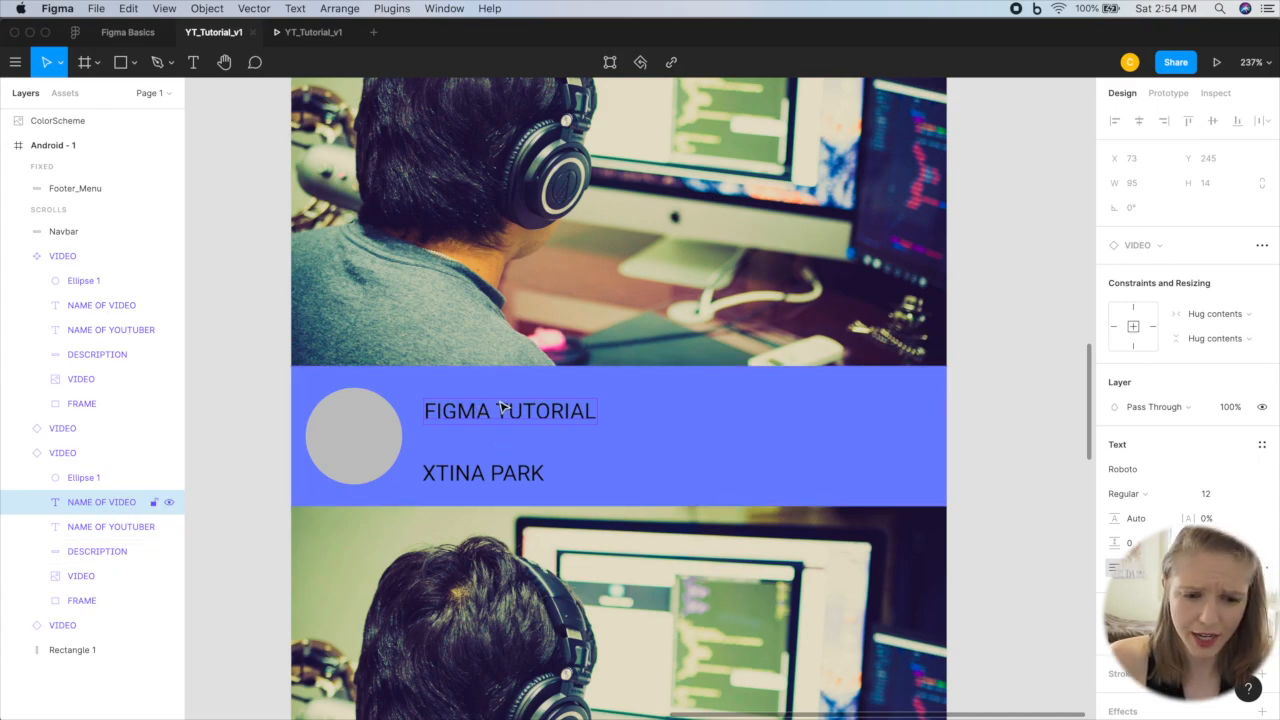
{"action": "left_click_drag", "start_coordinate": [503, 409], "coordinate": [851, 414]}
{"action": "key", "text": "super+z"}
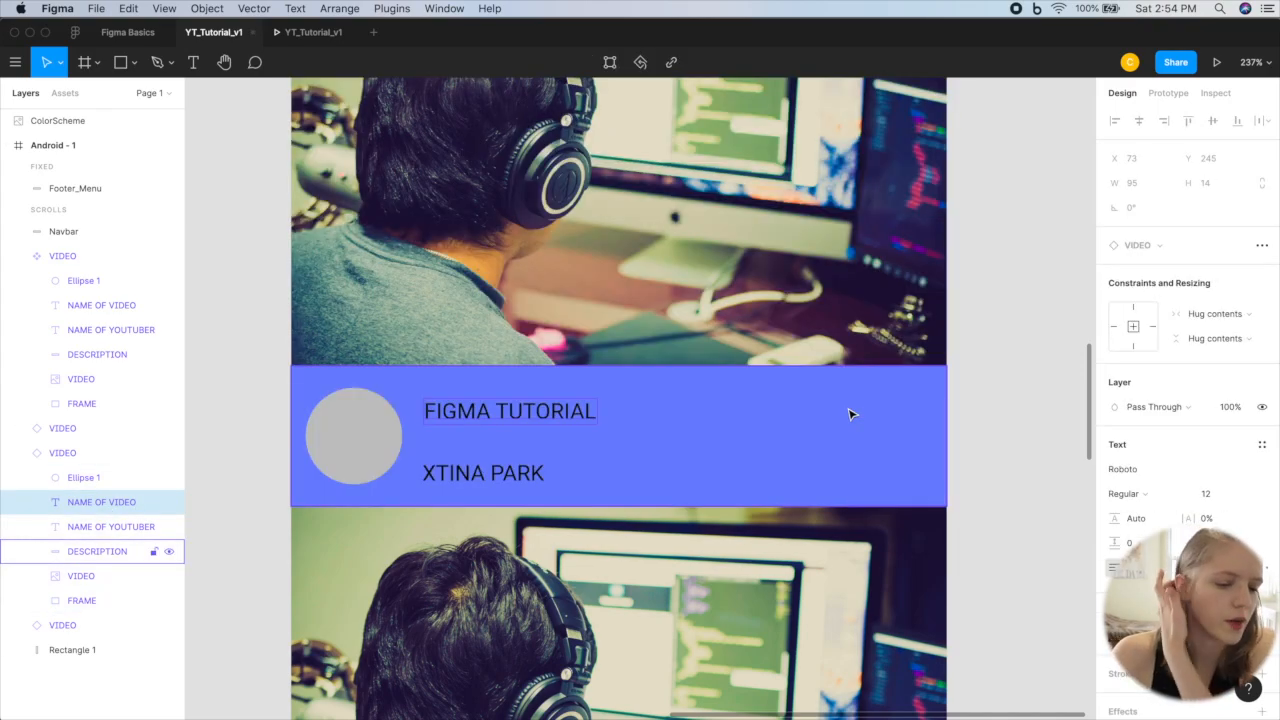
Step: Detach the VIDEO instance containing the FIGMA TUTORIAL text from its main component
{"action": "left_click", "coordinate": [759, 452]}
{"action": "left_click", "coordinate": [94, 454]}
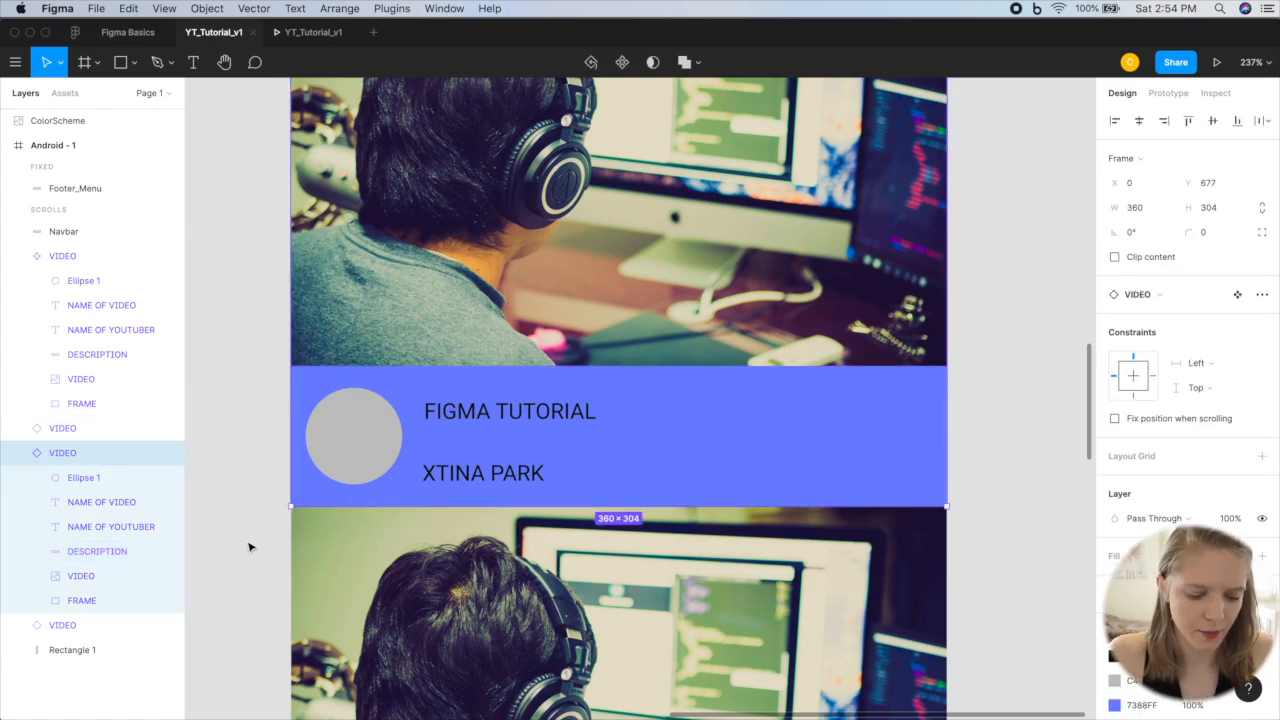
{"action": "key", "text": "alt+super+b"}
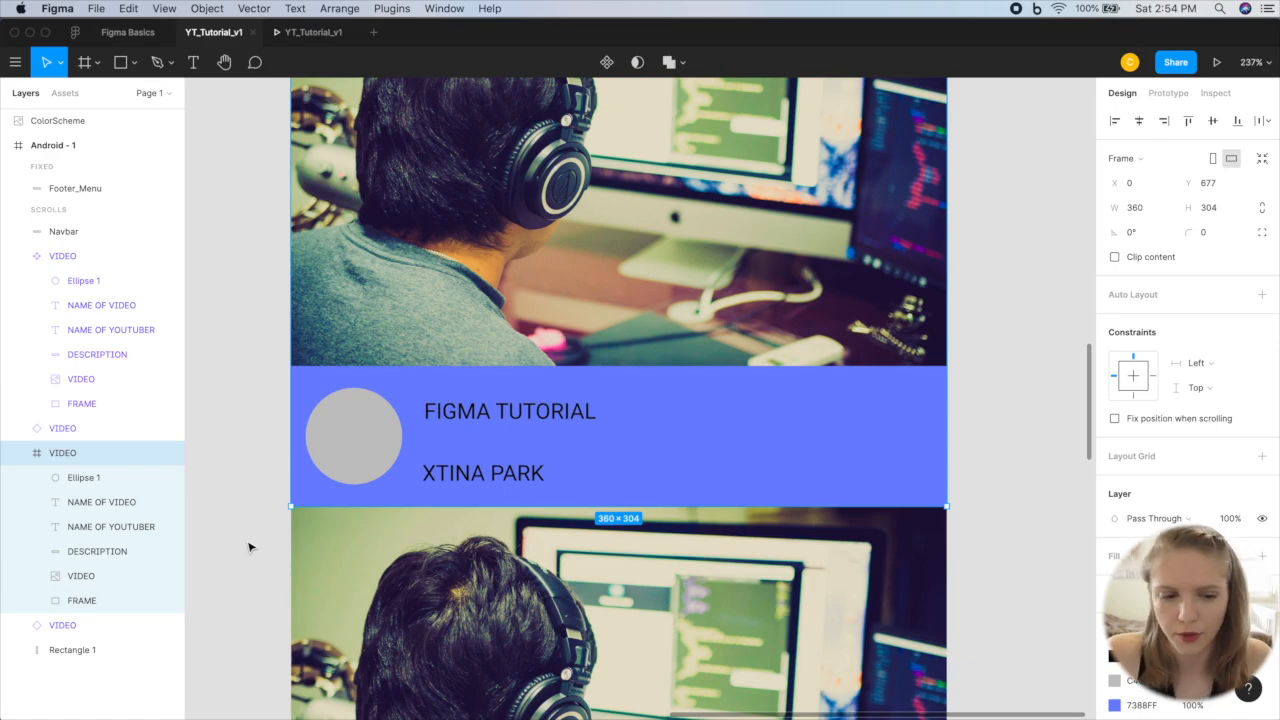
{"action": "scroll", "coordinate": [583, 409], "scroll_direction": "down", "scroll_amount": 5}
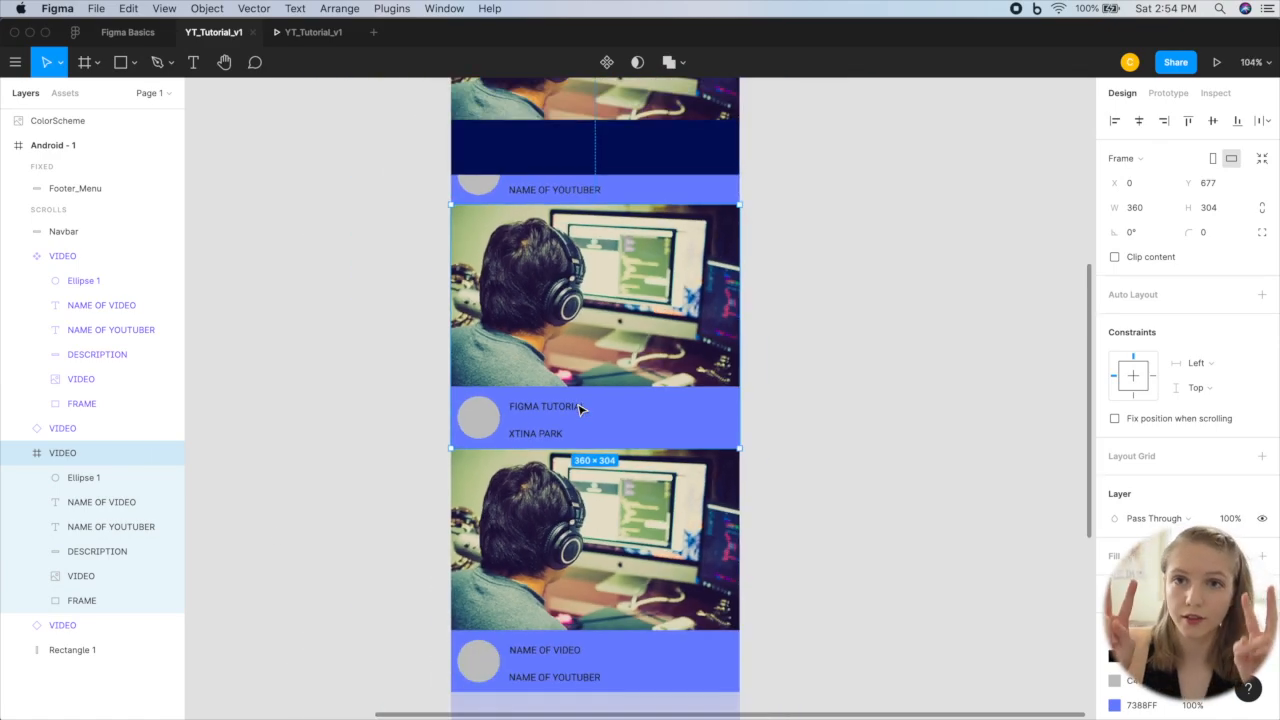
{"action": "scroll", "coordinate": [580, 410], "scroll_direction": "up", "scroll_amount": 2}
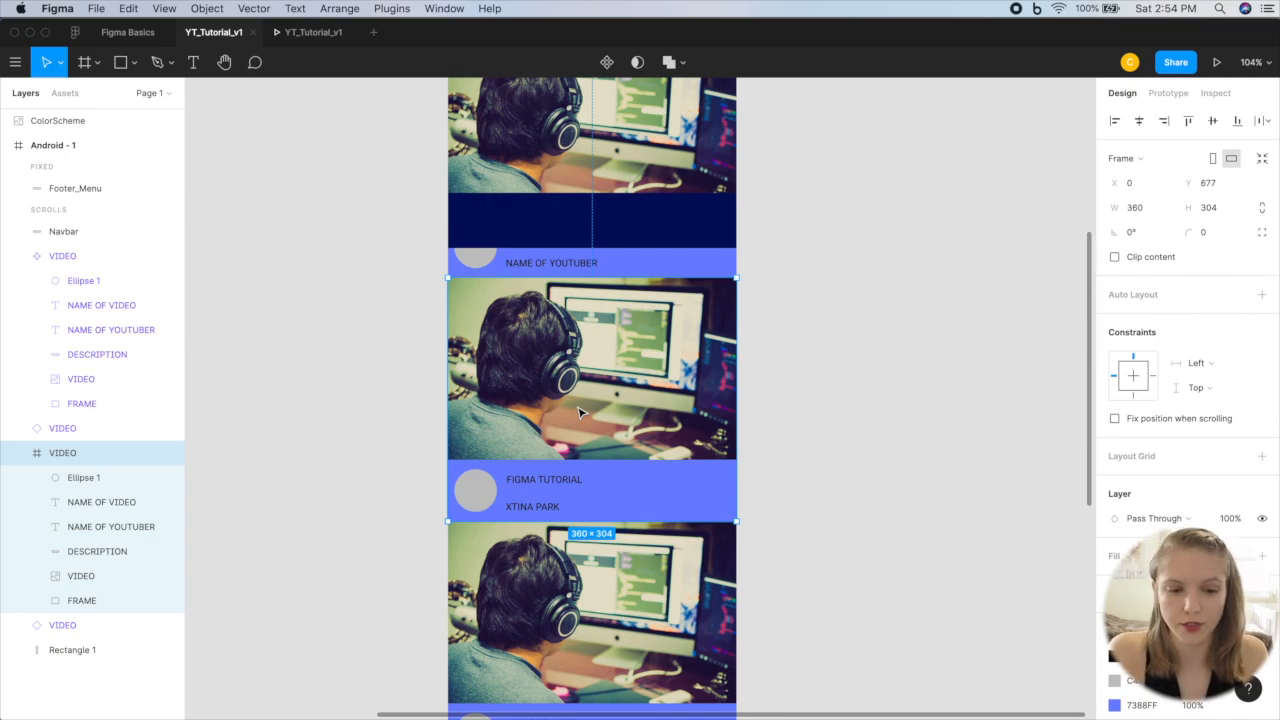
Step: Move the FIGMA TUTORIAL title and the YouTuber name below it to the middle of the detached video's description bar
{"action": "left_click", "coordinate": [548, 485]}
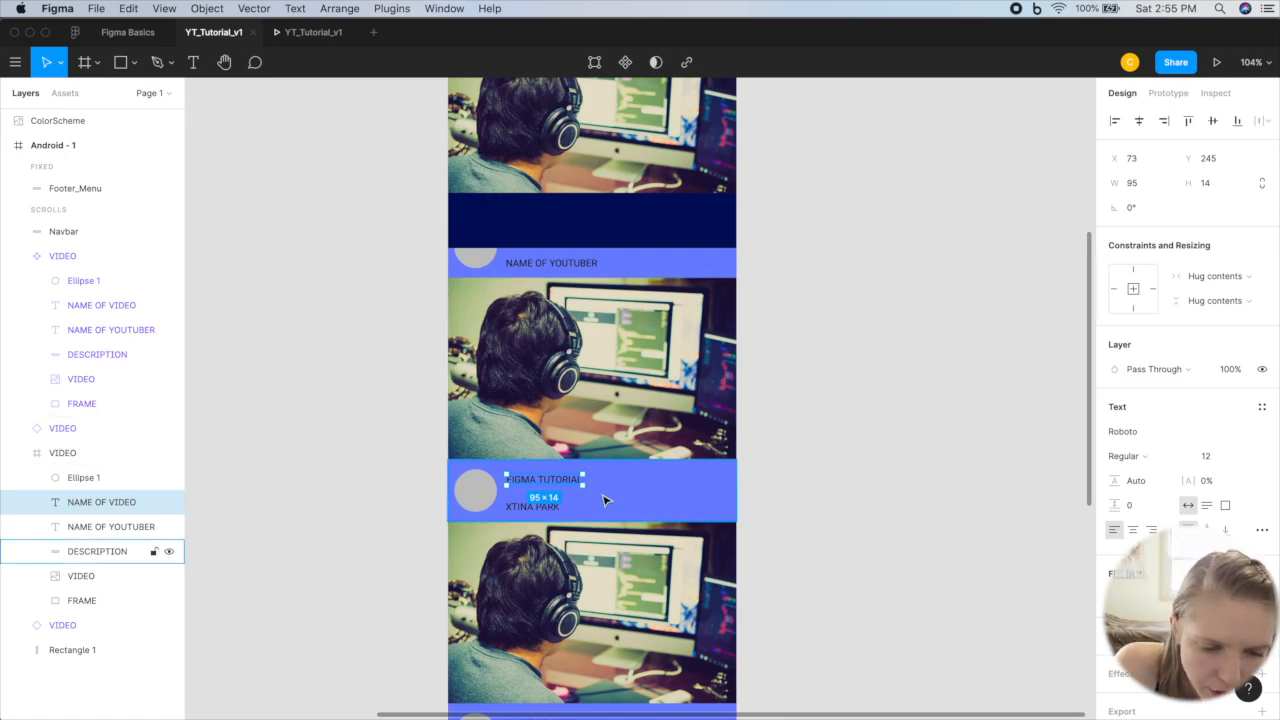
{"action": "left_click_drag", "start_coordinate": [543, 481], "coordinate": [648, 480]}
{"action": "left_click_drag", "start_coordinate": [532, 507], "coordinate": [571, 487]}
{"action": "left_click", "coordinate": [883, 482]}
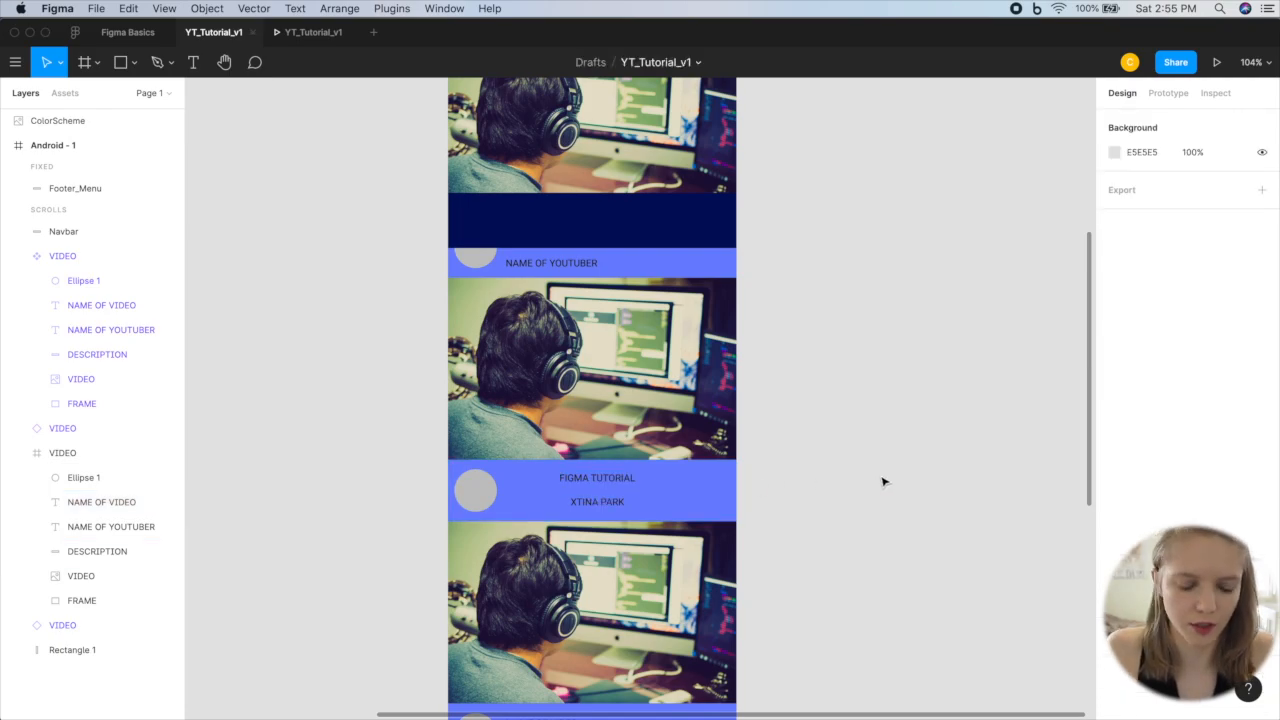
Step: Shrink the Android - 1 frame back to a height of 640
{"action": "scroll", "coordinate": [820, 597], "scroll_direction": "up", "scroll_amount": 2}
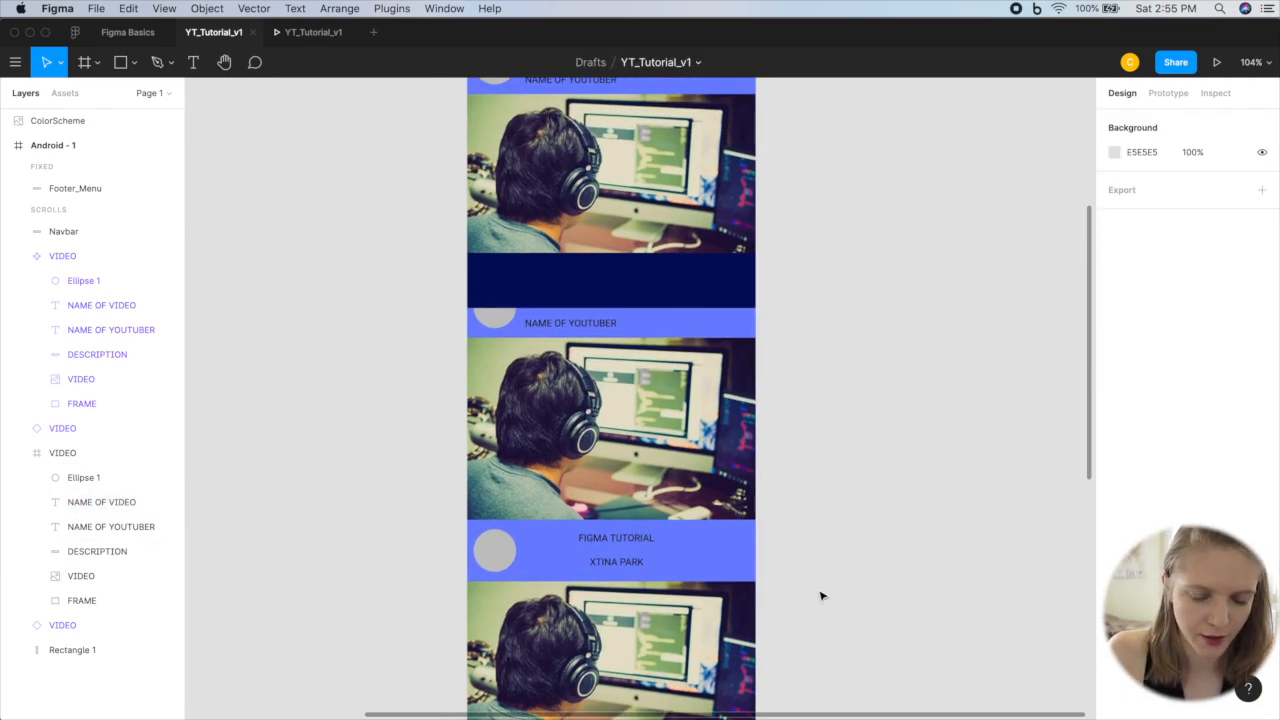
{"action": "scroll", "coordinate": [757, 286], "scroll_direction": "down", "scroll_amount": 5}
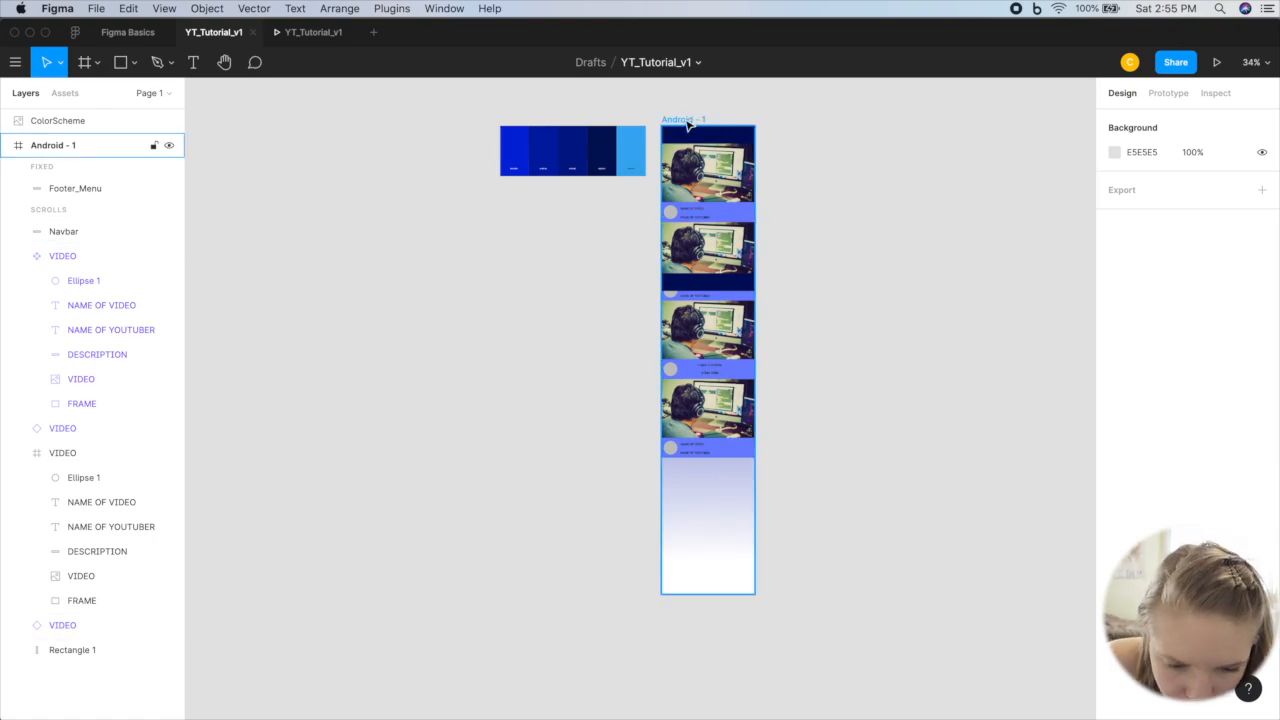
{"action": "left_click", "coordinate": [688, 121]}
{"action": "left_click_drag", "start_coordinate": [711, 489], "coordinate": [717, 289]}
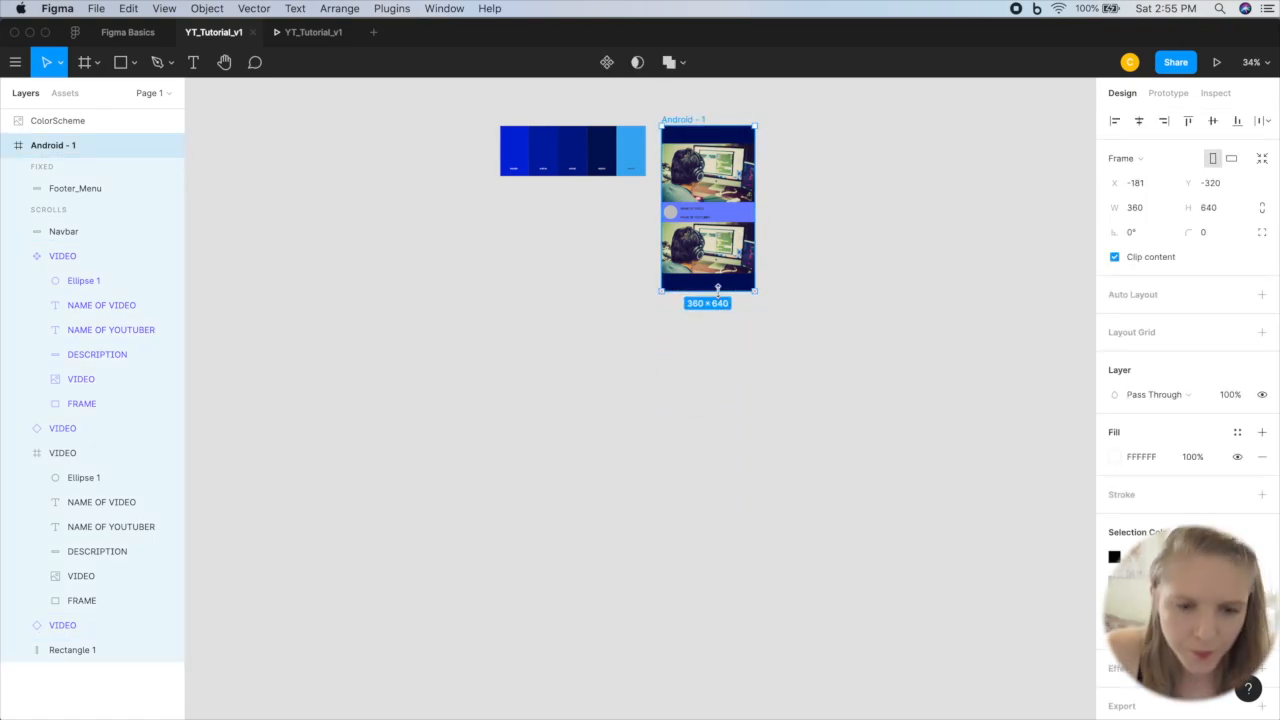
{"action": "left_click", "coordinate": [904, 223]}
Step: Add a text layer reading CLICK ME!!!! on top of the Navbar
{"action": "scroll", "coordinate": [904, 223], "scroll_direction": "up", "scroll_amount": 4}
{"action": "scroll", "coordinate": [904, 223], "scroll_direction": "up", "scroll_amount": 2}
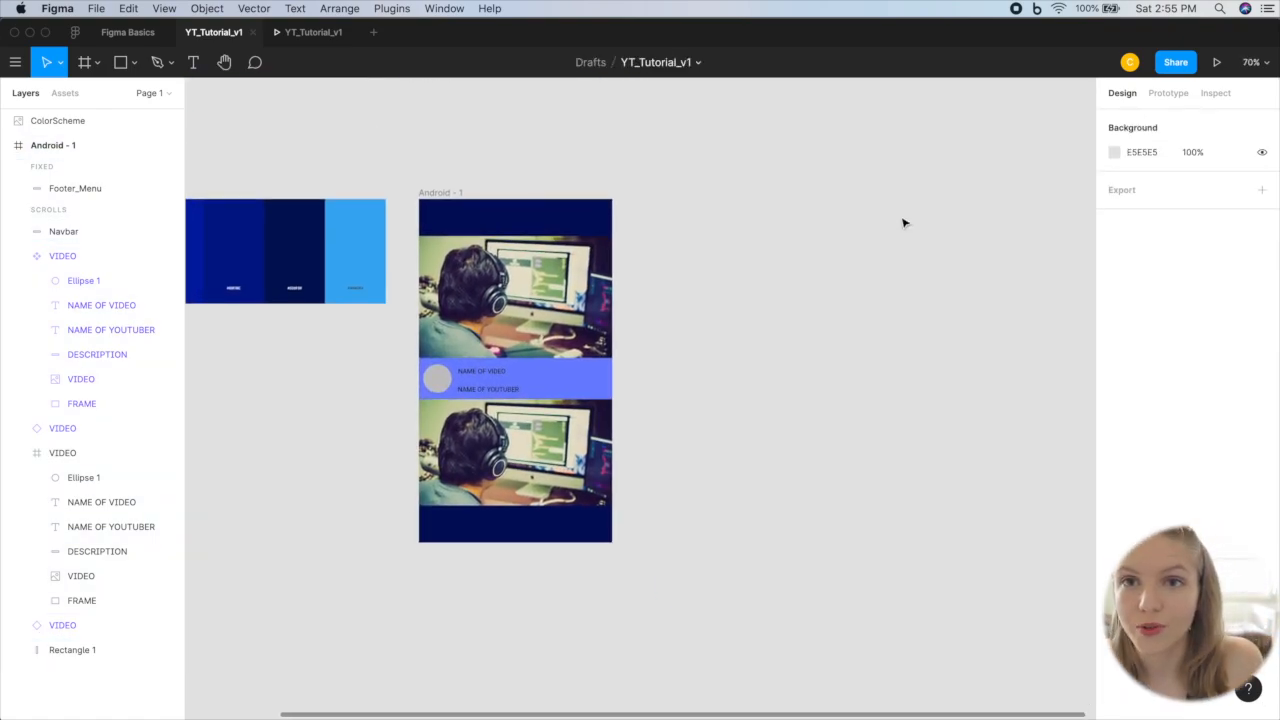
{"action": "scroll", "coordinate": [904, 223], "scroll_direction": "left", "scroll_amount": 1}
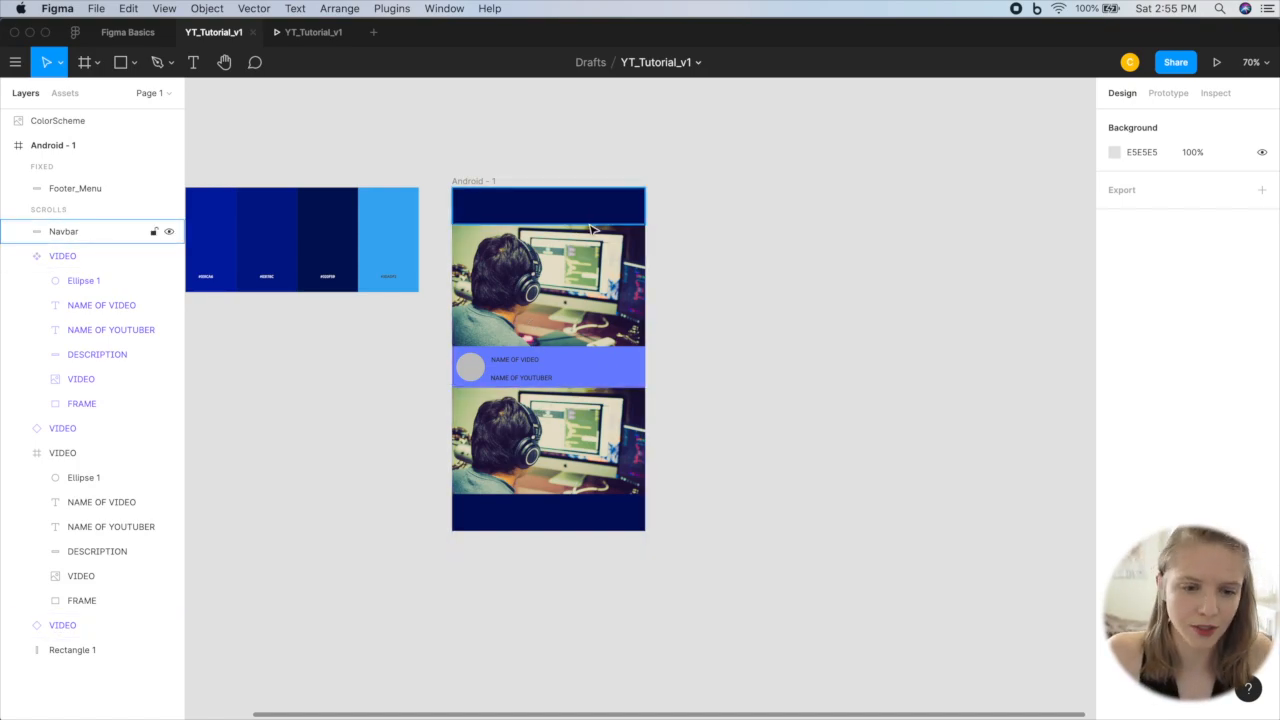
{"action": "left_click", "coordinate": [524, 212]}
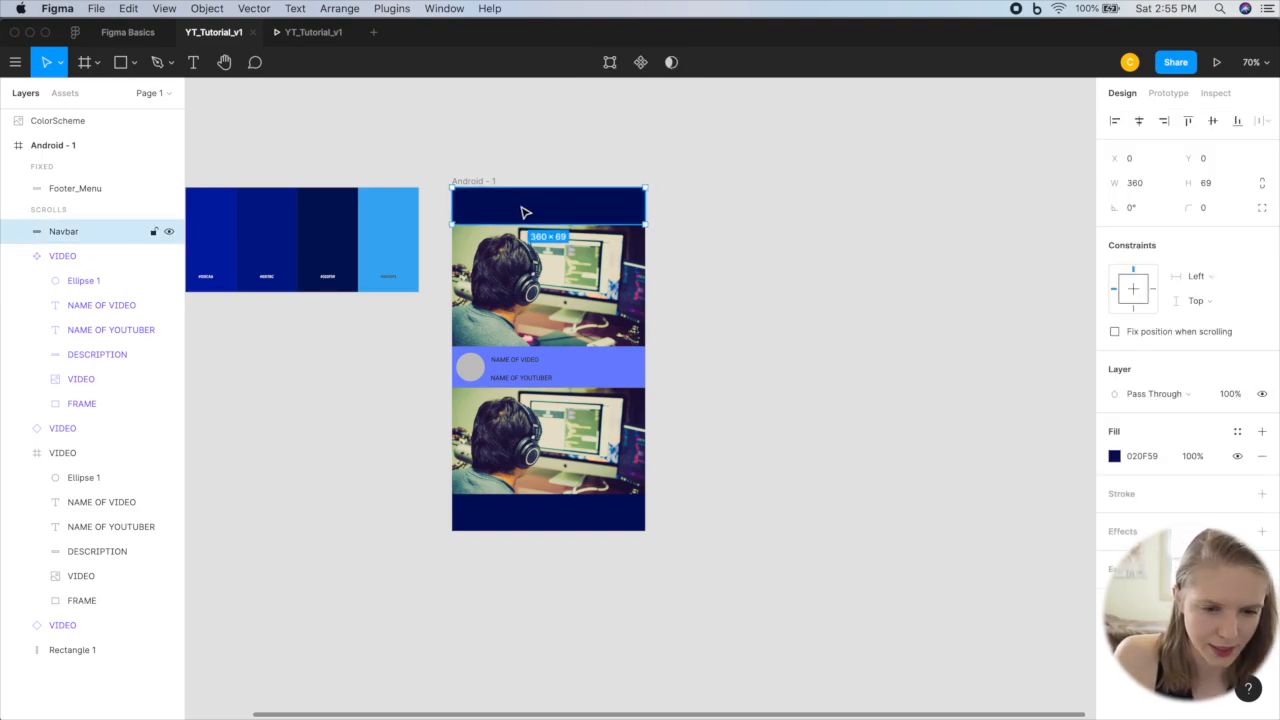
{"action": "key", "text": "t"}
{"action": "left_click", "coordinate": [514, 200]}
{"action": "type", "text": "CLICK ME!!!!"}
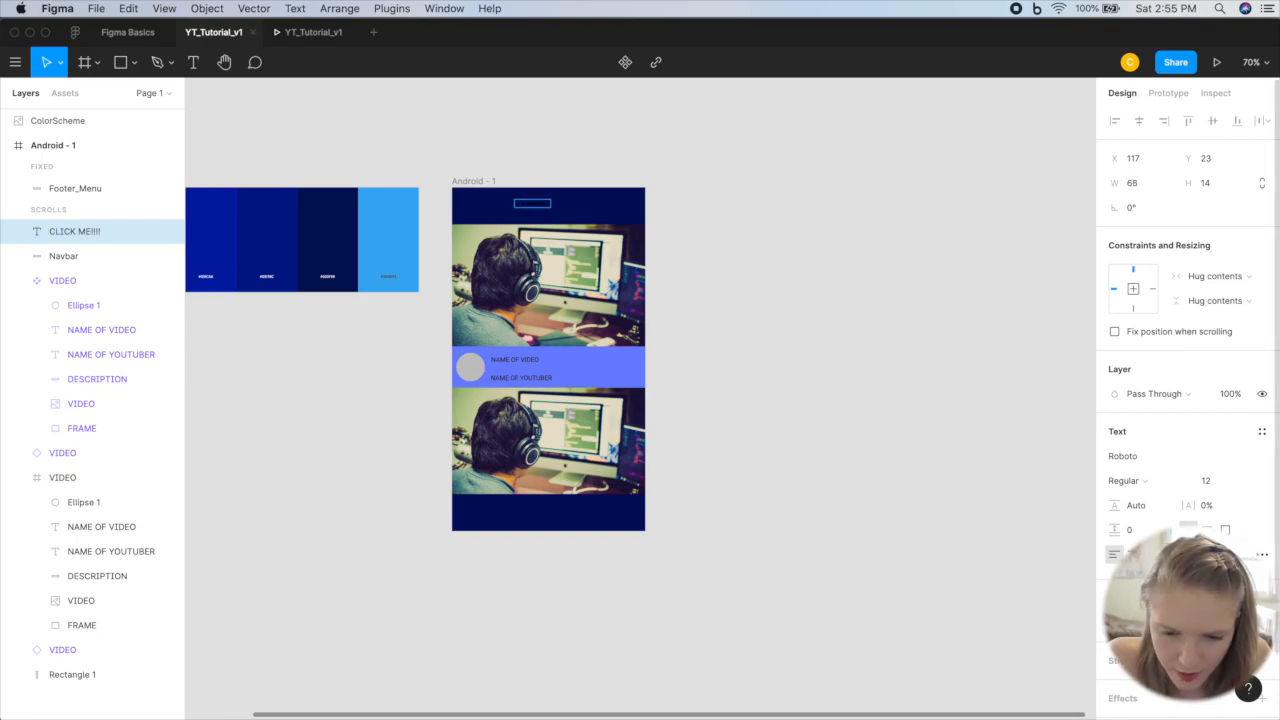
Step: Color the CLICK ME!!!! text white and move it to the center of the Navbar at X 158, Y 27
{"action": "left_click", "coordinate": [1117, 622]}
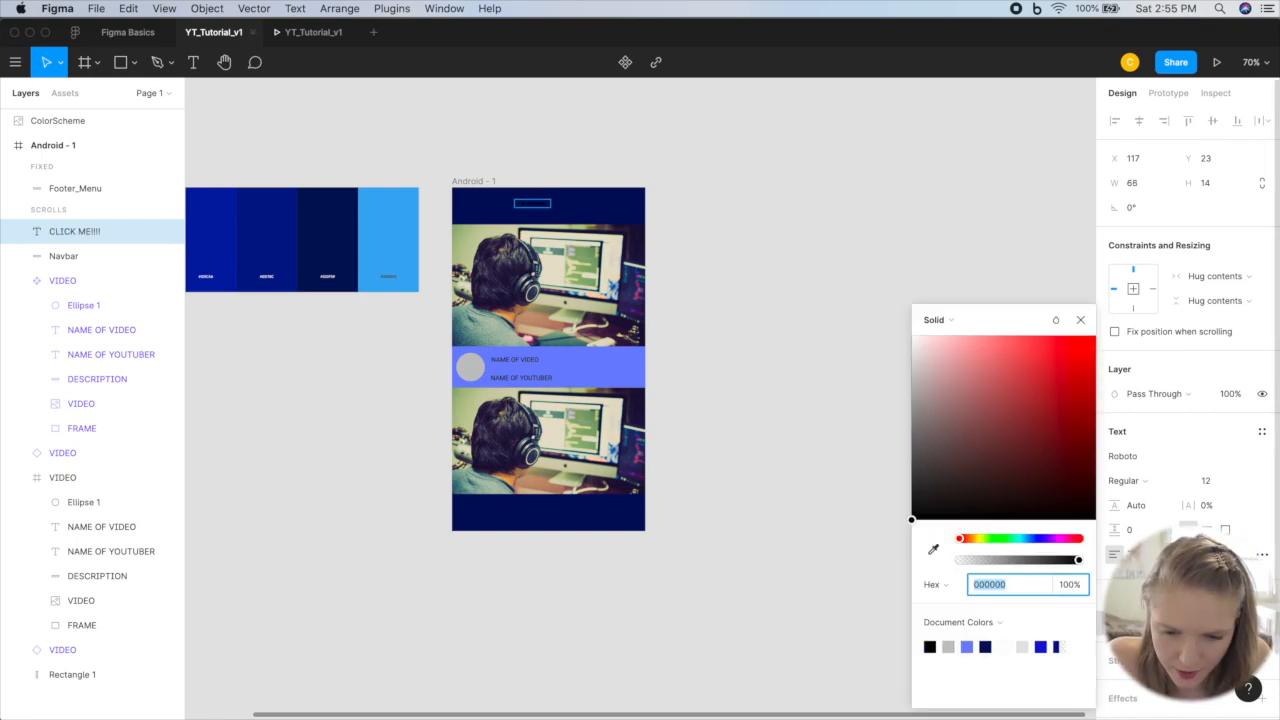
{"action": "left_click", "coordinate": [1006, 646]}
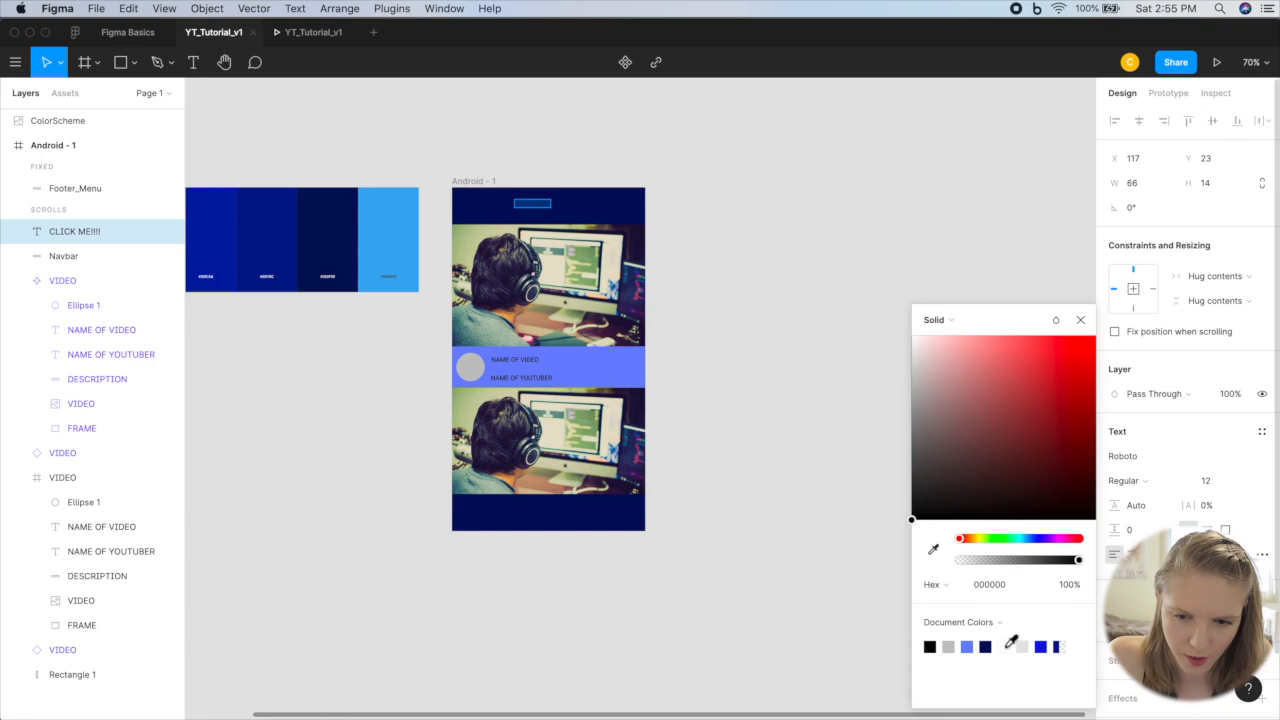
{"action": "left_click", "coordinate": [1080, 319]}
{"action": "scroll", "coordinate": [700, 221], "scroll_direction": "up", "scroll_amount": 5}
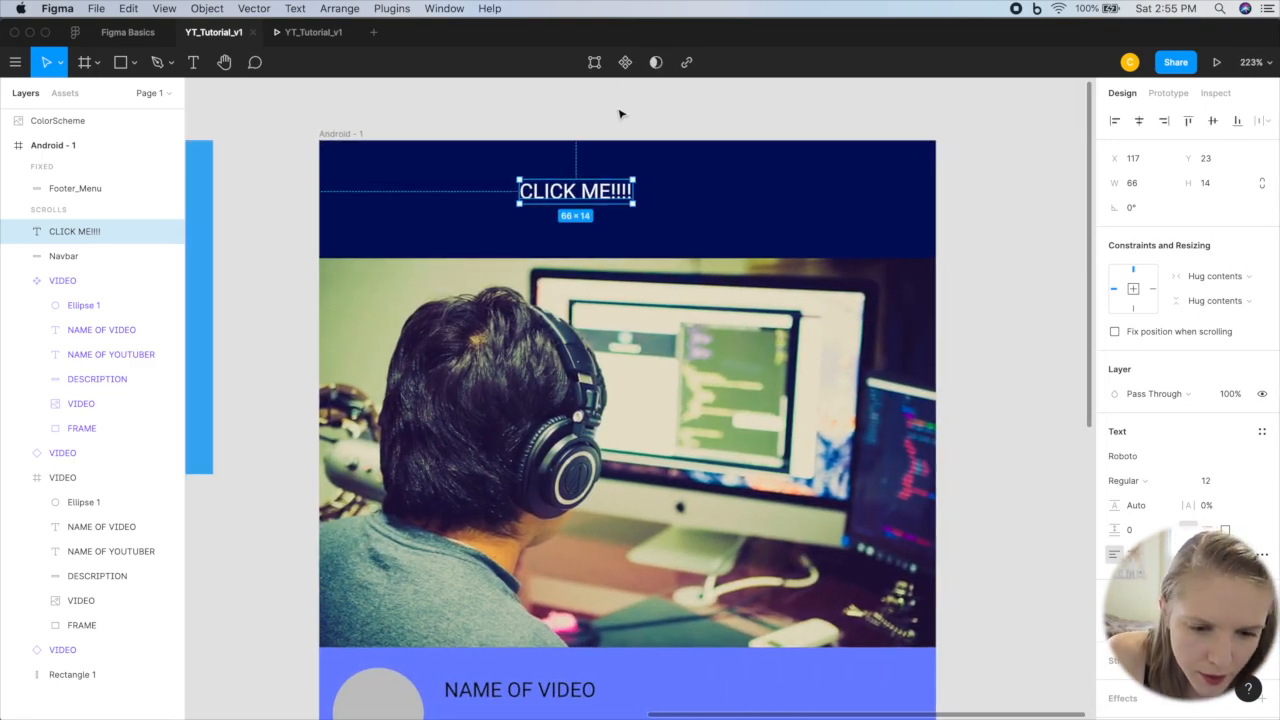
{"action": "left_click", "coordinate": [575, 198]}
{"action": "left_click_drag", "start_coordinate": [575, 200], "coordinate": [646, 205]}
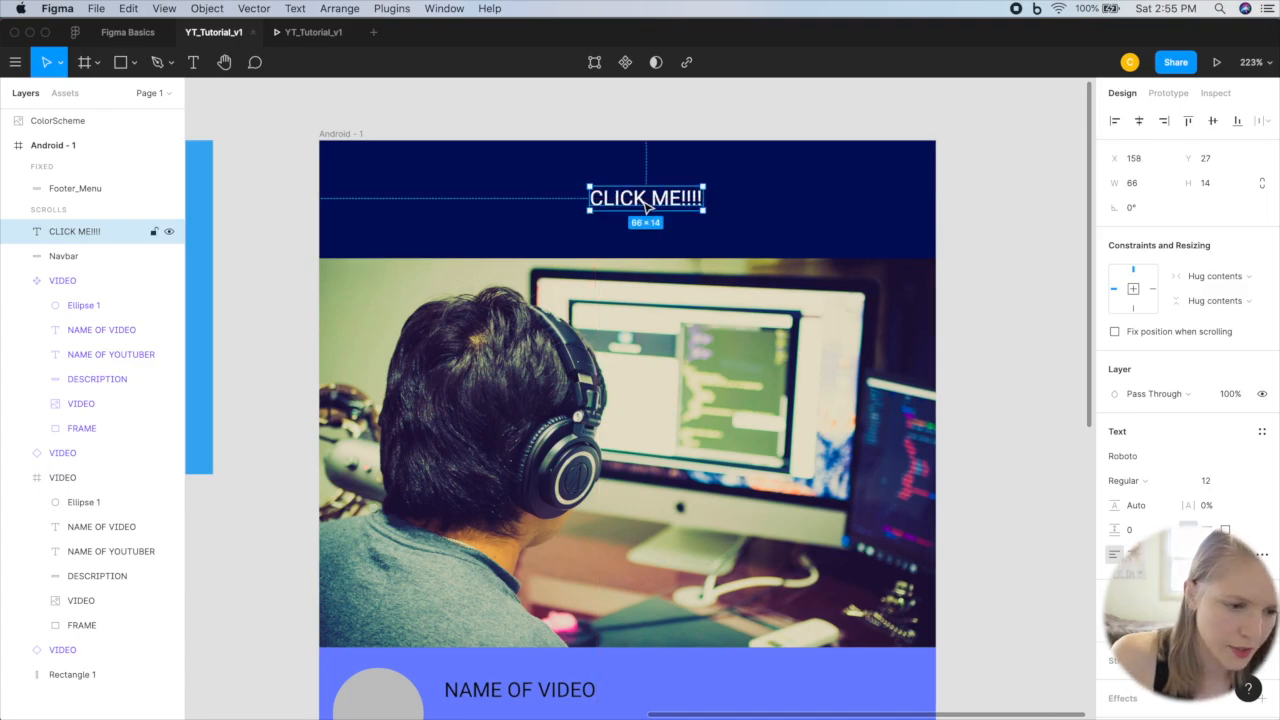
Step: Group the CLICK ME!!!! text with the Navbar rectangle and rename the group NAVBAR
{"action": "left_click", "coordinate": [91, 263], "text": "shift"}
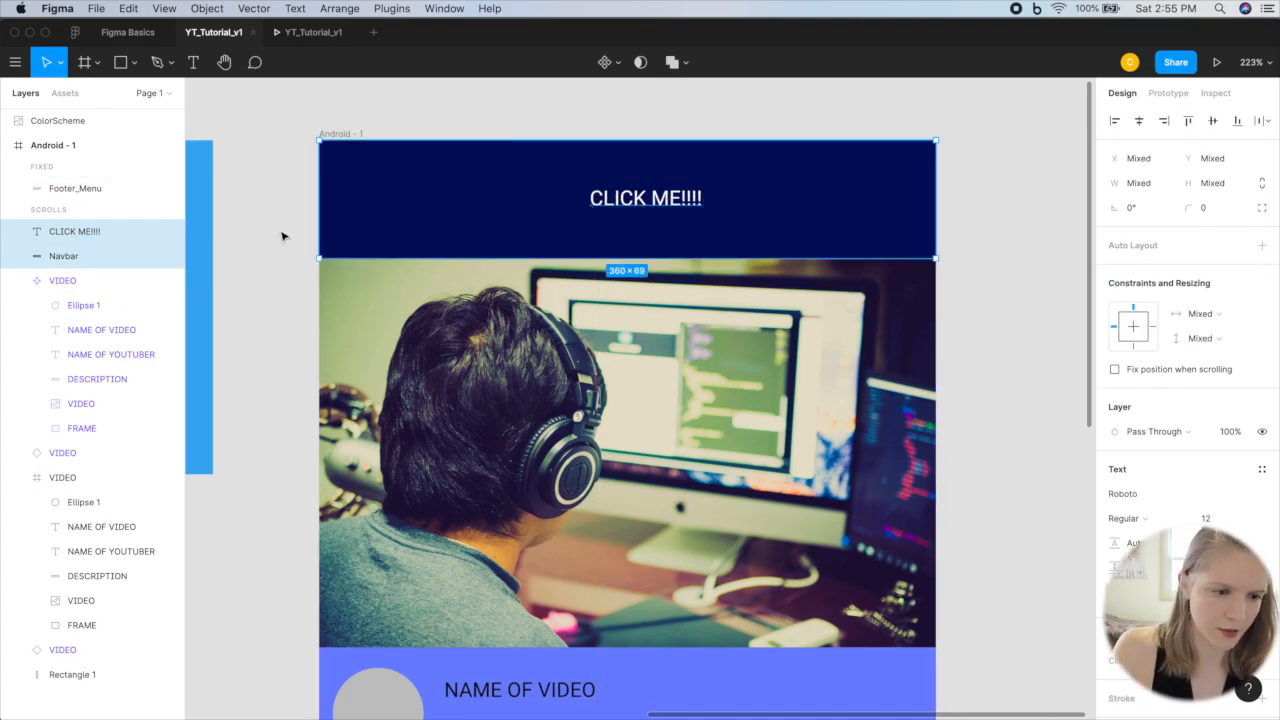
{"action": "key", "text": "super+g"}
{"action": "double_click", "coordinate": [59, 231]}
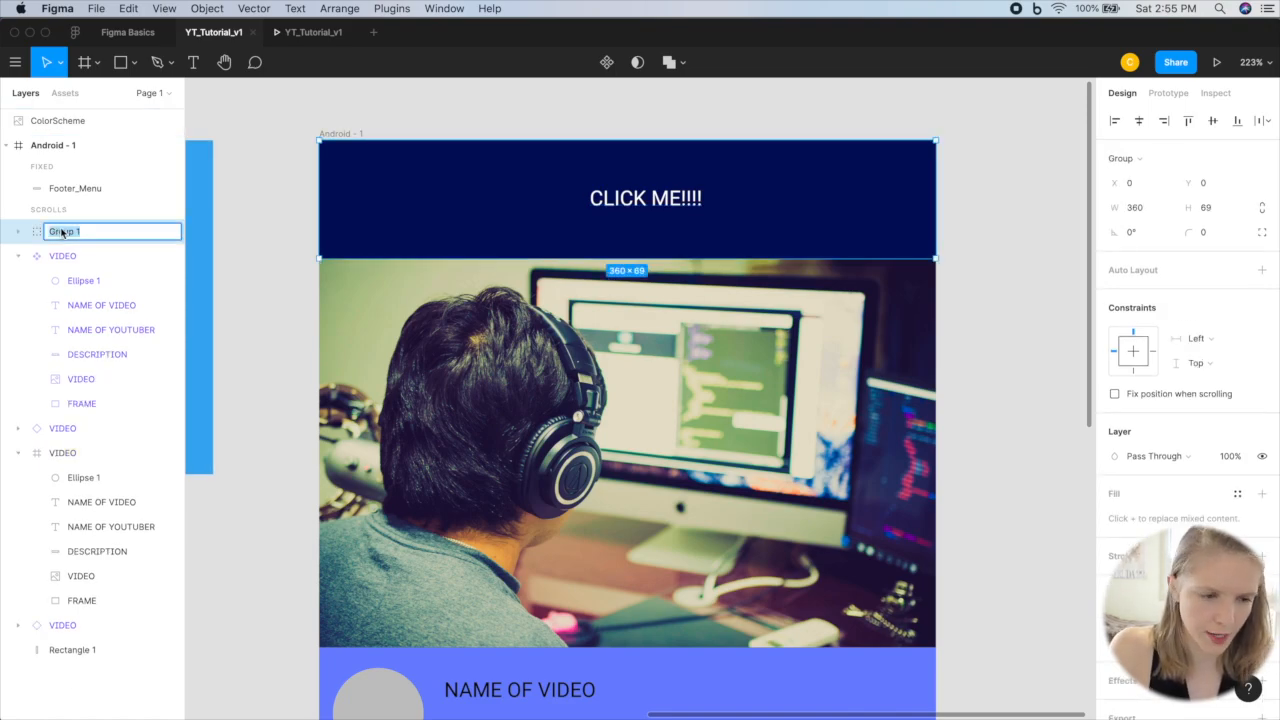
{"action": "type", "text": "NAVB"}
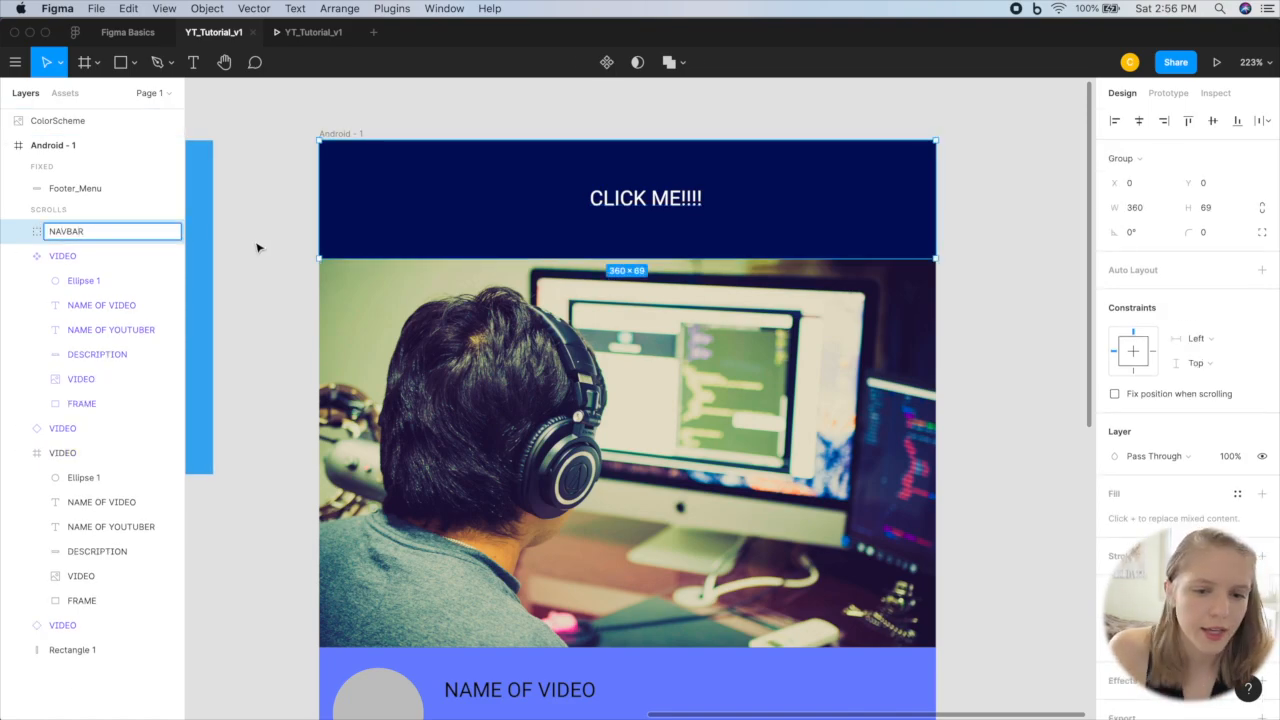
{"action": "type", "text": "AR"}
{"action": "left_click", "coordinate": [257, 248]}
Step: Copy the whole Android - 1 frame and paste the duplicate beside the original
{"action": "scroll", "coordinate": [257, 248], "scroll_direction": "down", "scroll_amount": 10}
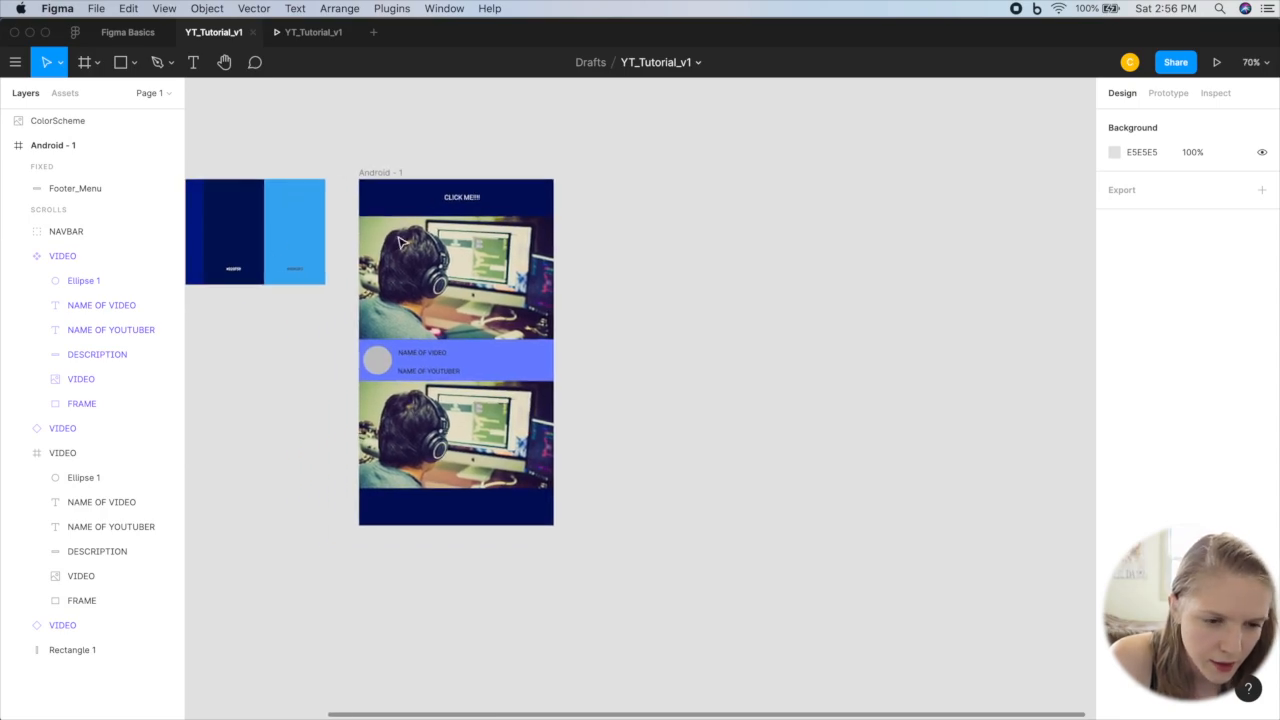
{"action": "left_click", "coordinate": [379, 173]}
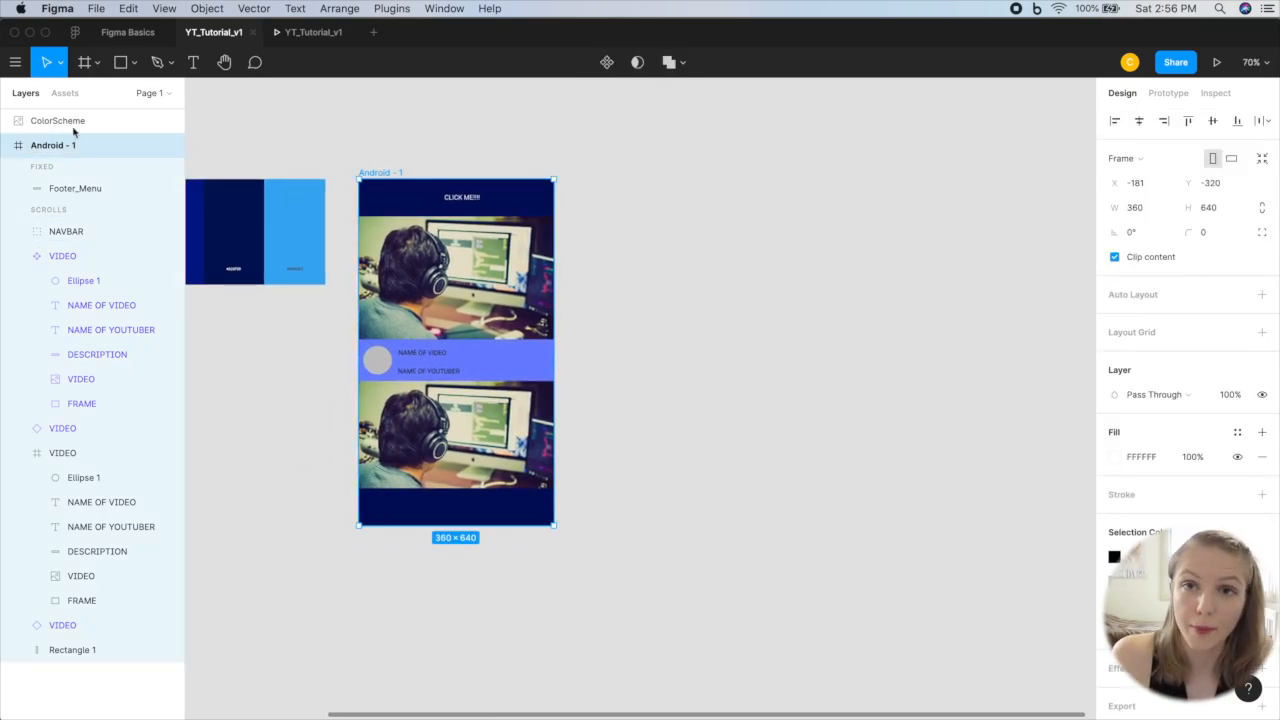
{"action": "left_click", "coordinate": [8, 146]}
{"action": "key", "text": "super+c"}
{"action": "key", "text": "super+v"}
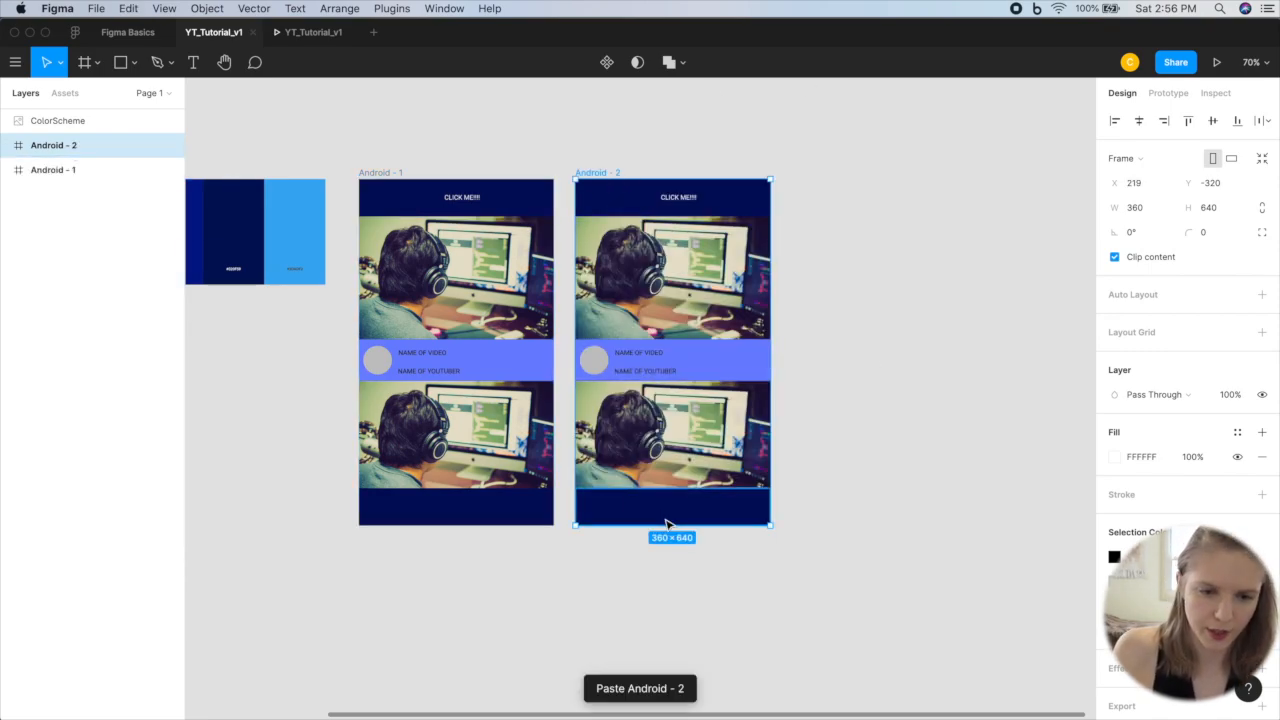
Step: Change the duplicate frame's navbar text to I HAVE BEEN CLICKED and center it in the navbar at X 120, Y 27
{"action": "scroll", "coordinate": [631, 170], "scroll_direction": "up", "scroll_amount": 5}
{"action": "double_click", "coordinate": [629, 164]}
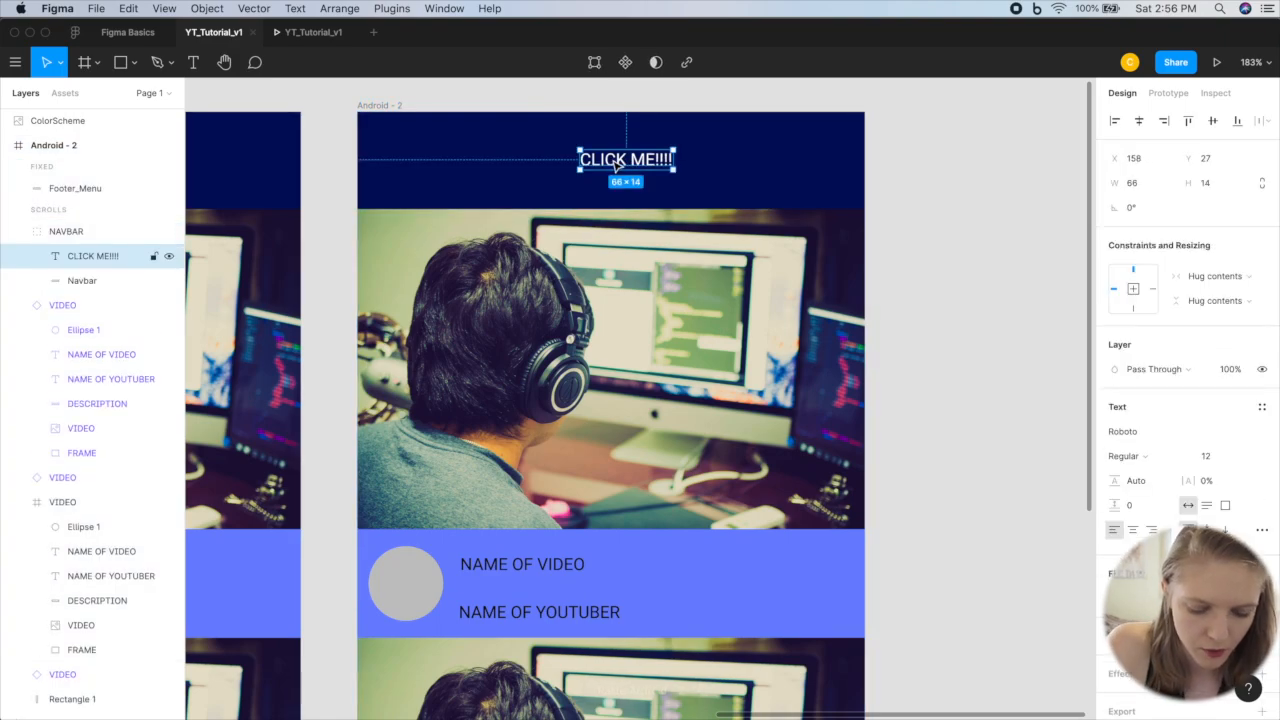
{"action": "double_click", "coordinate": [613, 160]}
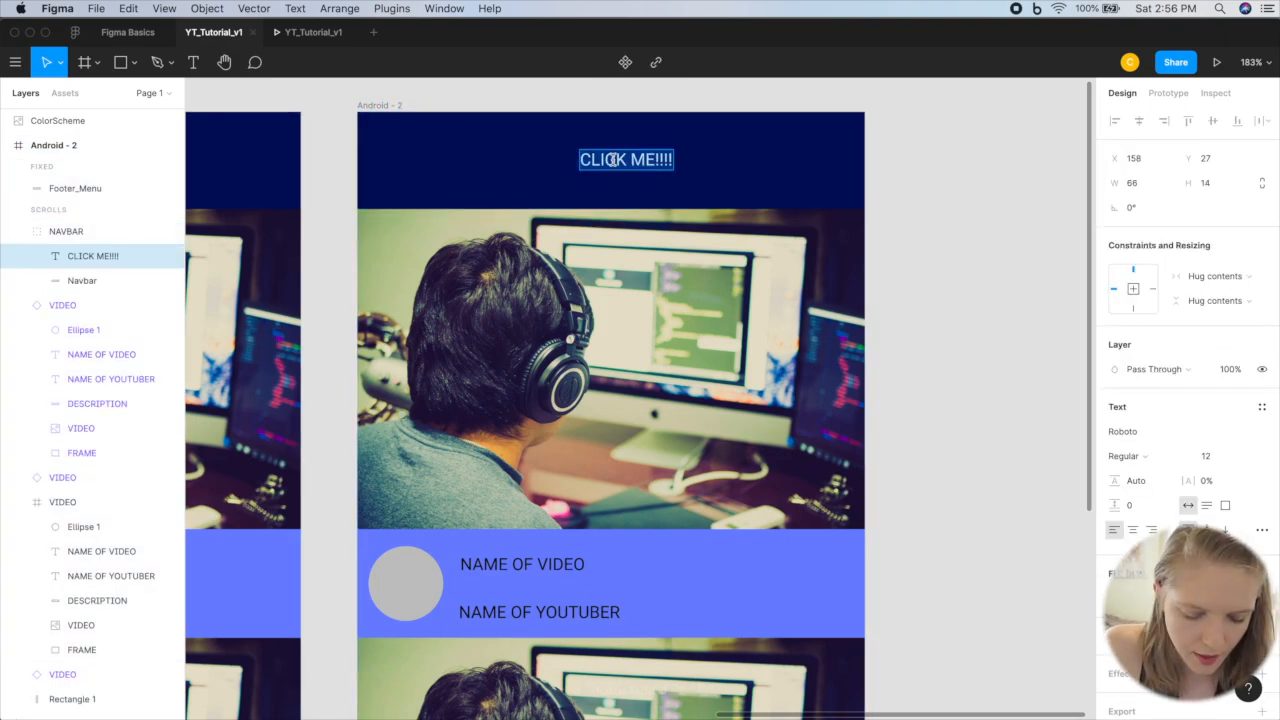
{"action": "key", "text": "BackSpace"}
{"action": "type", "text": "I HAVE"}
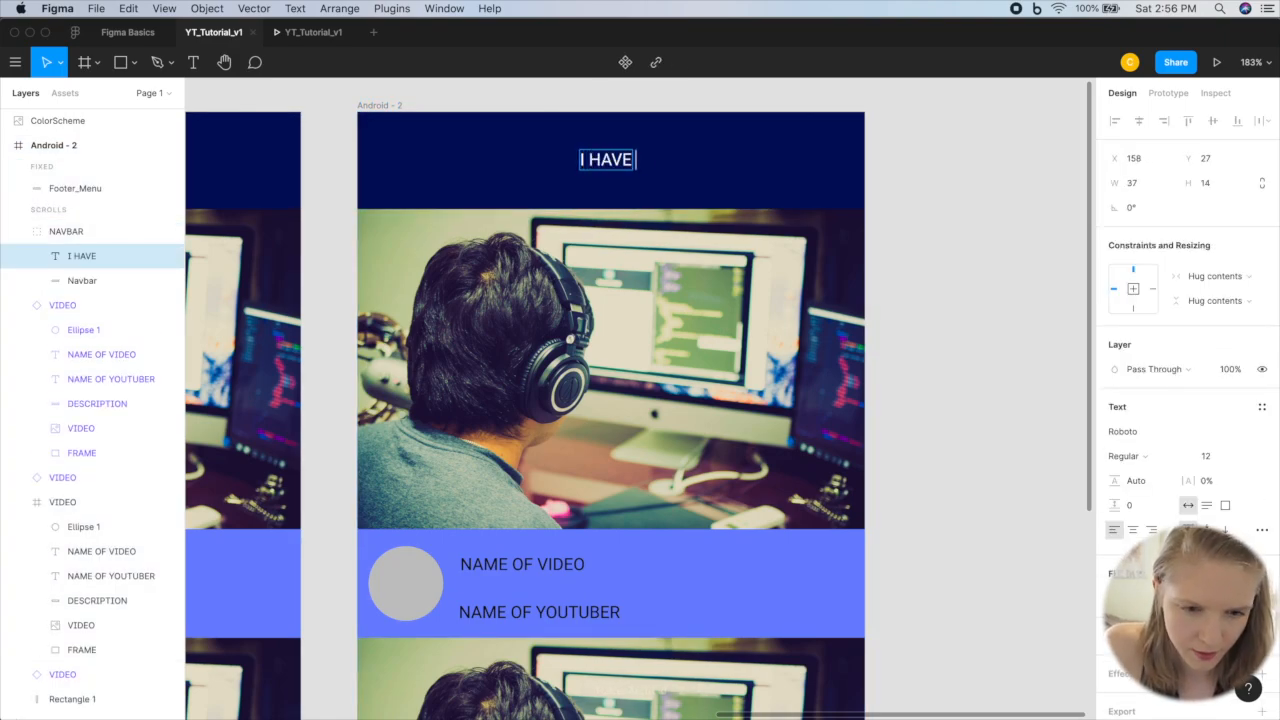
{"action": "type", "text": " BEEN CLICKED"}
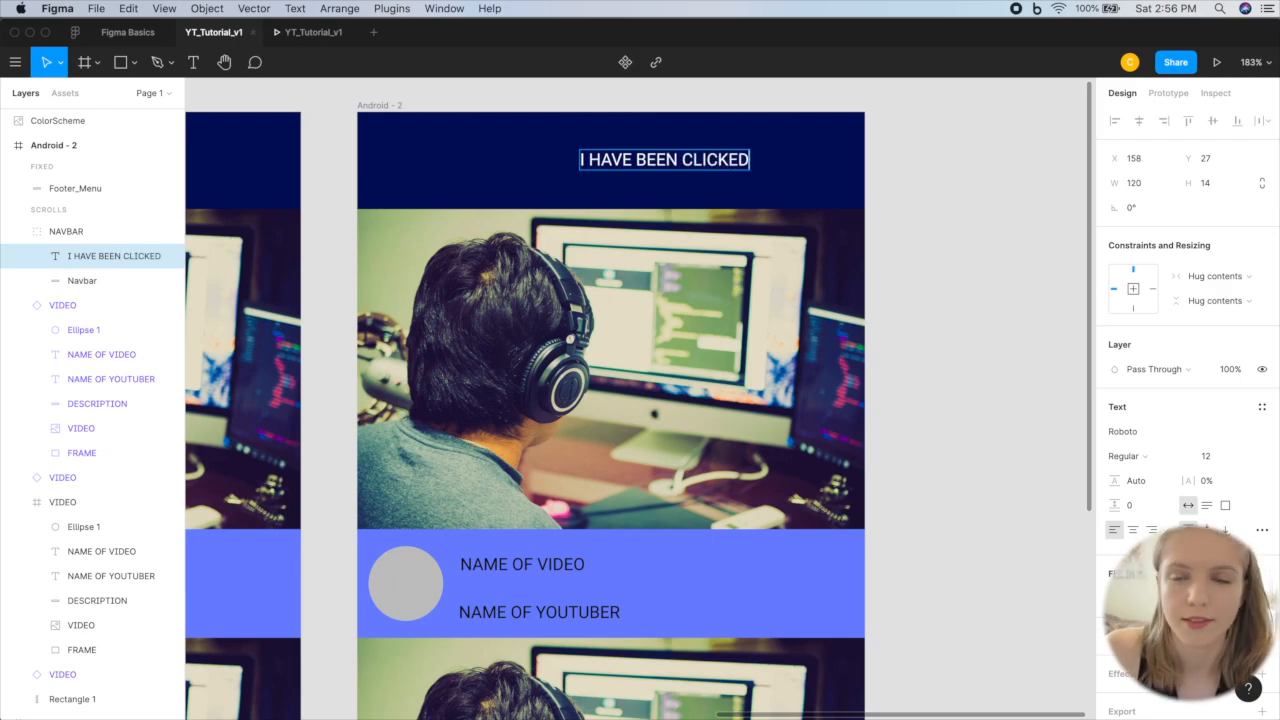
{"action": "key", "text": "Escape"}
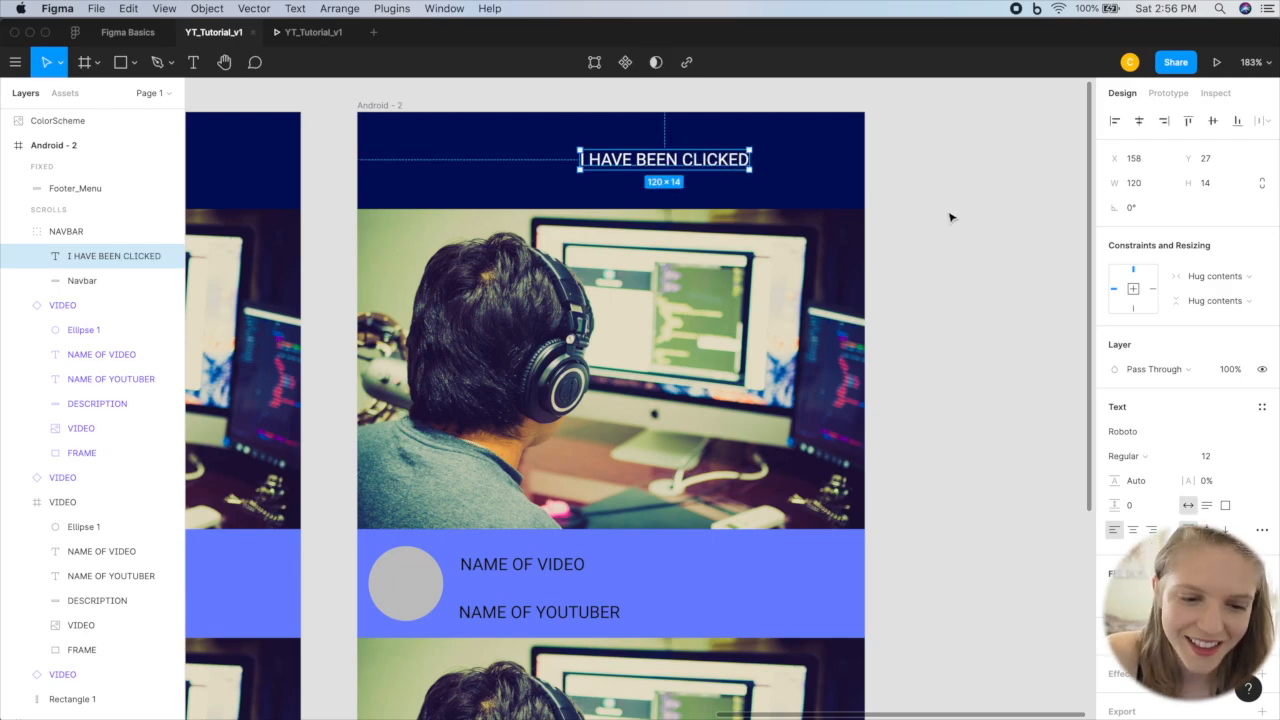
{"action": "left_click_drag", "start_coordinate": [712, 164], "coordinate": [663, 160]}
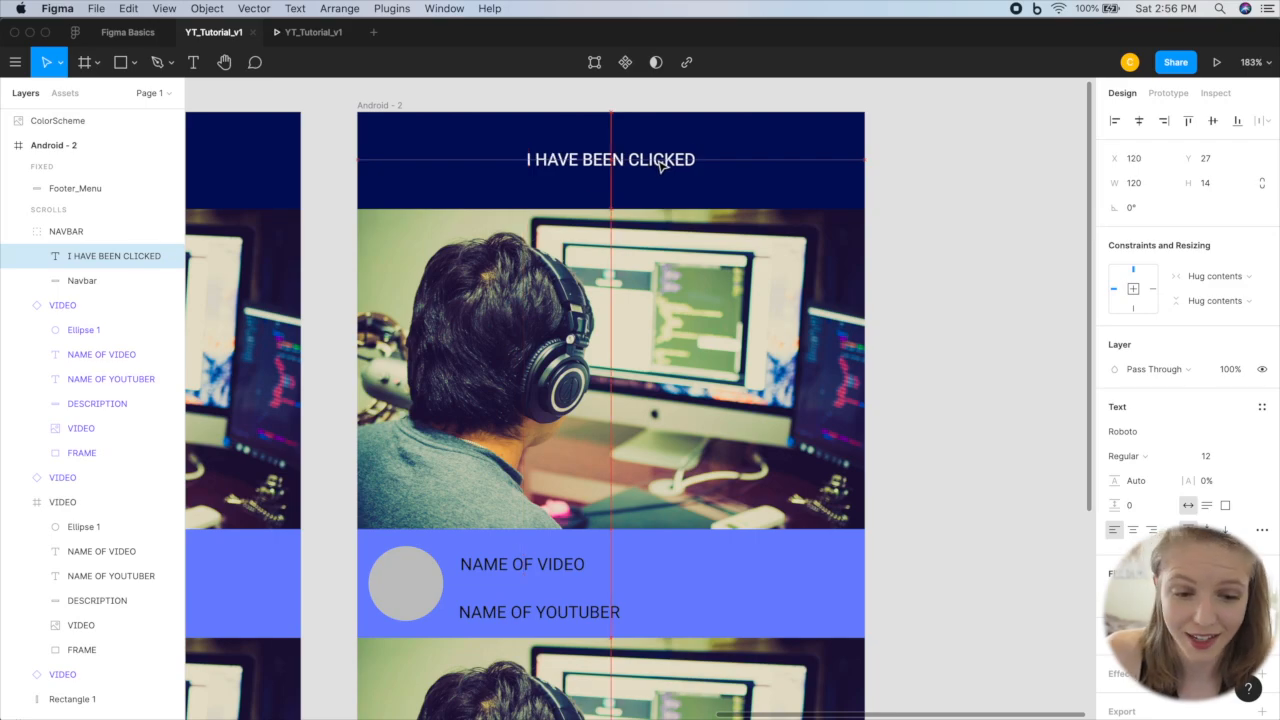
Step: Add a prototype connection from the NAVBAR group in Android - 1 to Android - 2, with On Tap, Navigate To and Instant animation
{"action": "scroll", "coordinate": [914, 437], "scroll_direction": "down", "scroll_amount": 5}
{"action": "scroll", "coordinate": [908, 443], "scroll_direction": "down", "scroll_amount": 1}
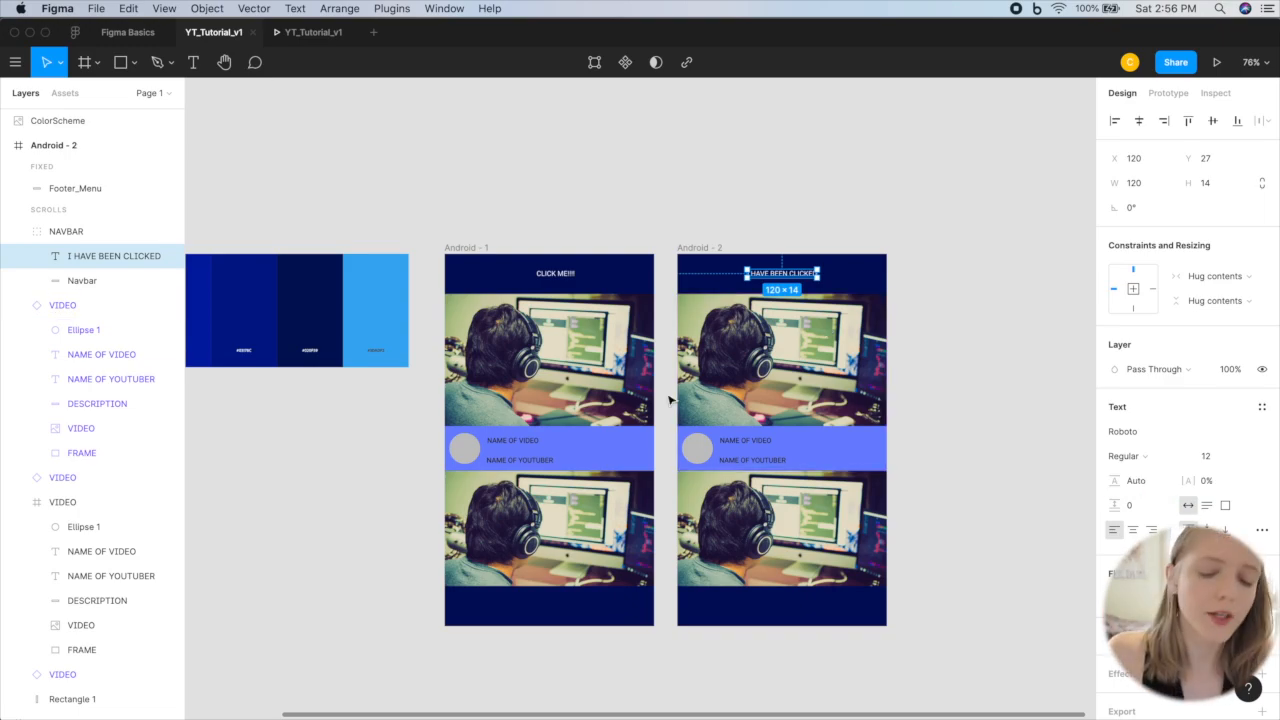
{"action": "scroll", "coordinate": [672, 395], "scroll_direction": "up", "scroll_amount": 5}
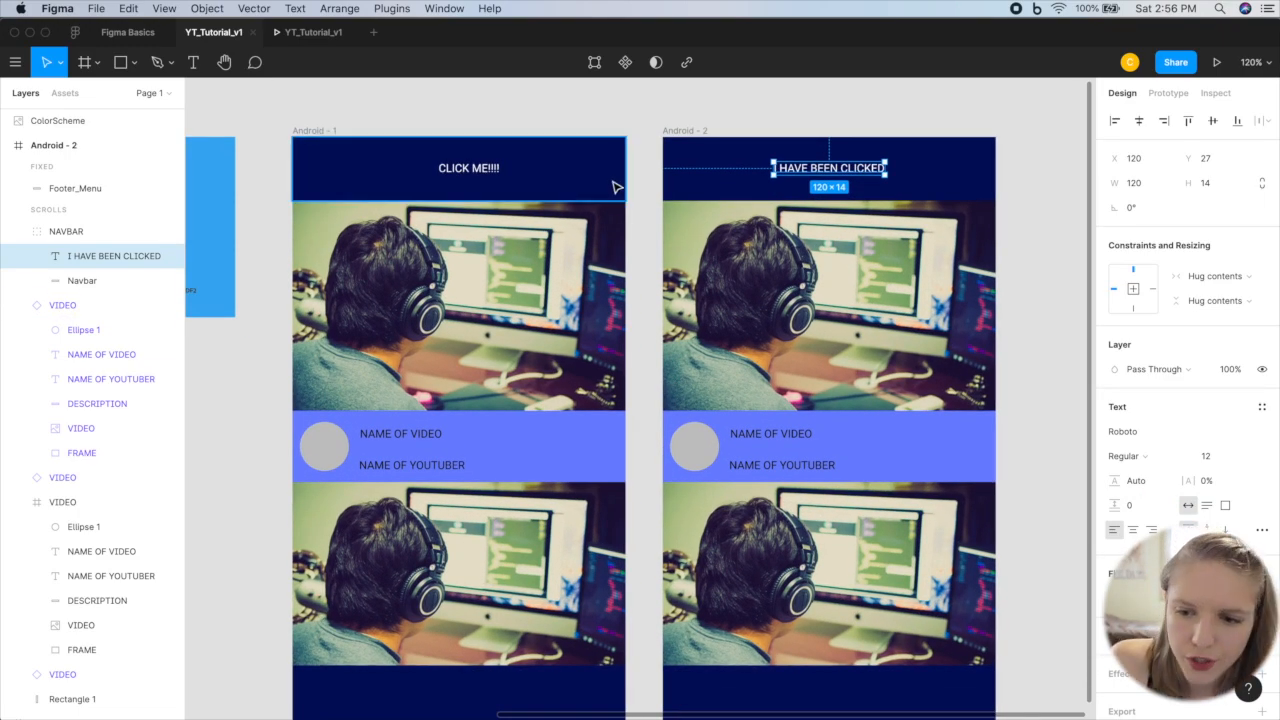
{"action": "left_click", "coordinate": [594, 178]}
{"action": "left_click", "coordinate": [1168, 93]}
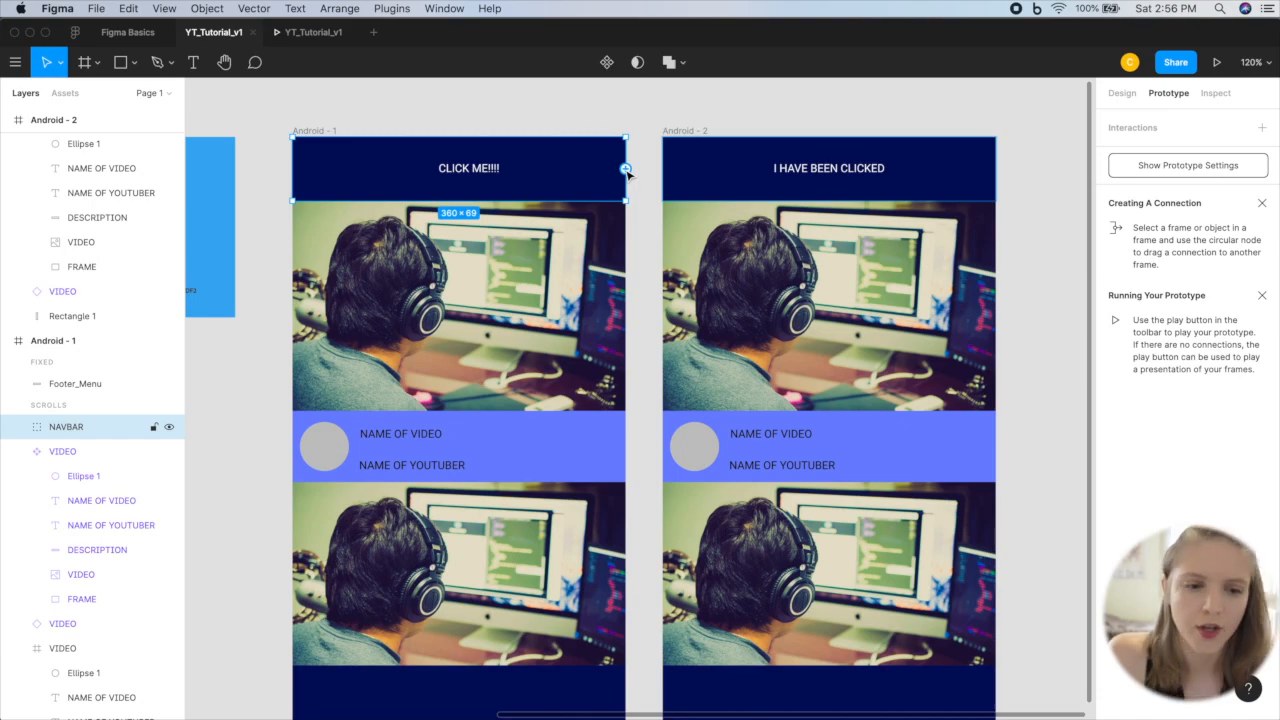
{"action": "left_click_drag", "start_coordinate": [626, 170], "coordinate": [673, 175]}
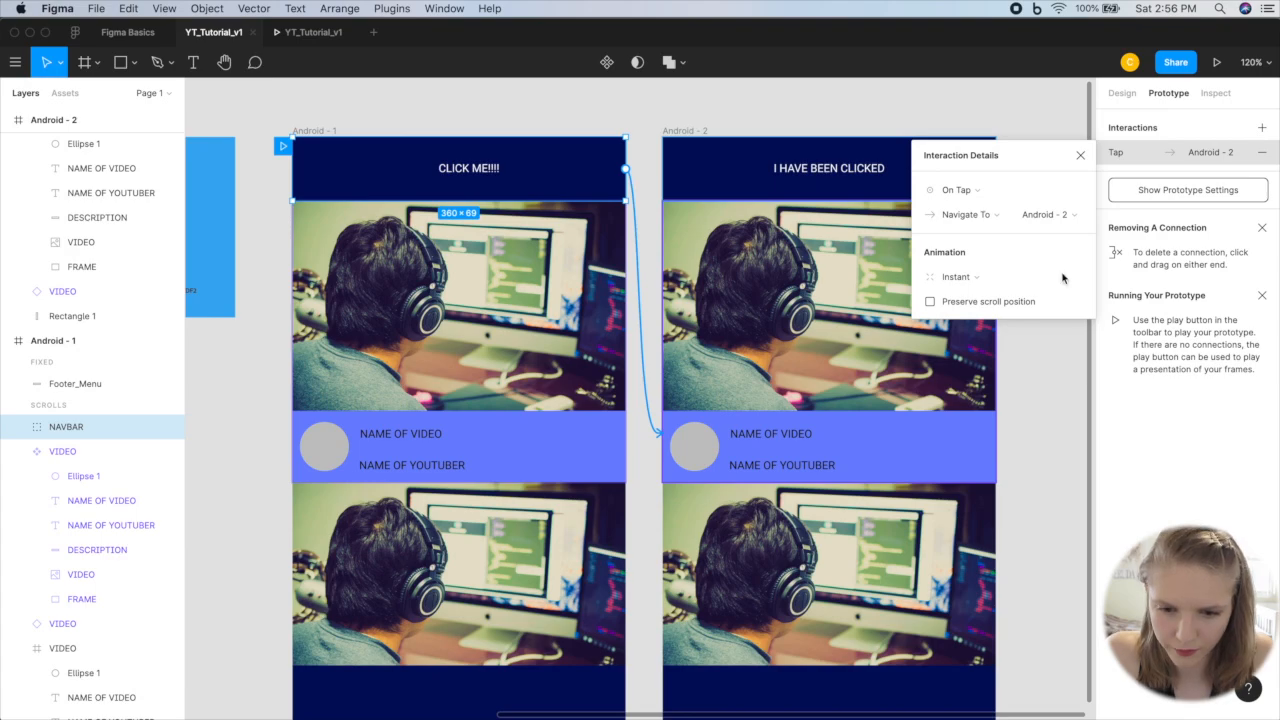
{"action": "left_click", "coordinate": [1081, 155]}
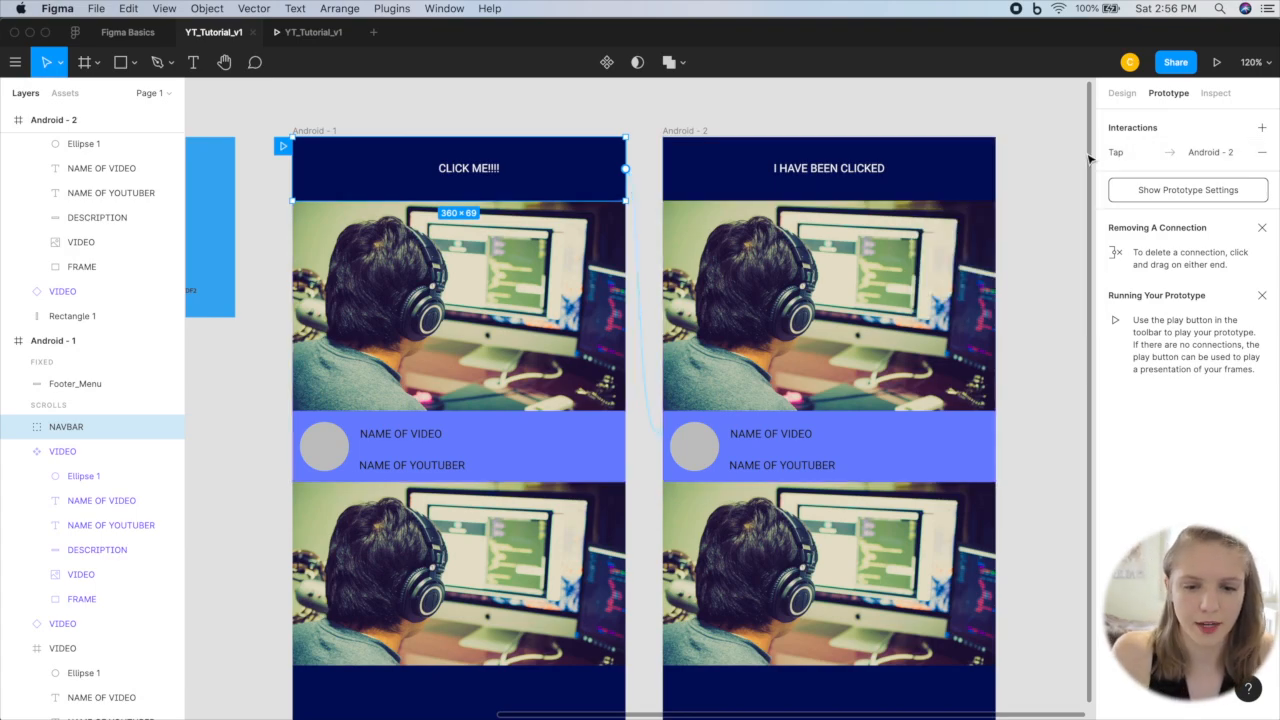
Step: Connect the NAVBAR group in Android - 2 back to Android - 1 with an instant On Tap navigation
{"action": "left_click", "coordinate": [708, 173]}
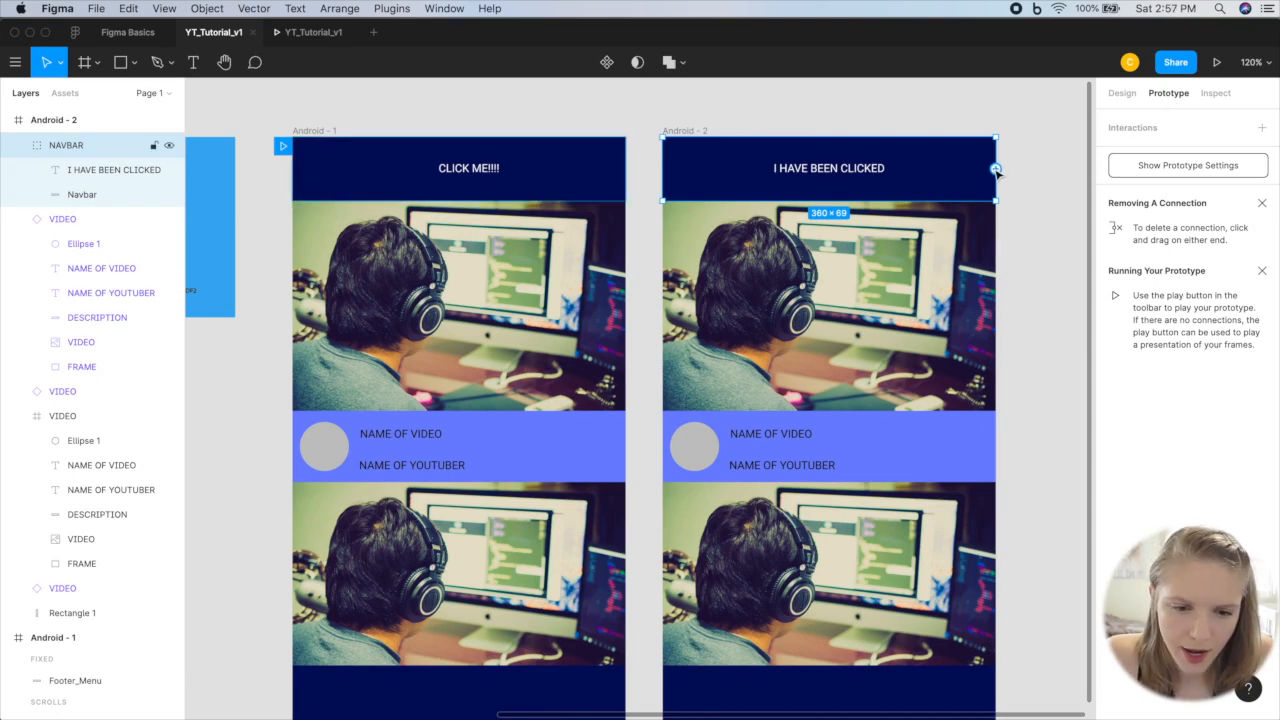
{"action": "left_click_drag", "start_coordinate": [786, 215], "coordinate": [620, 374]}
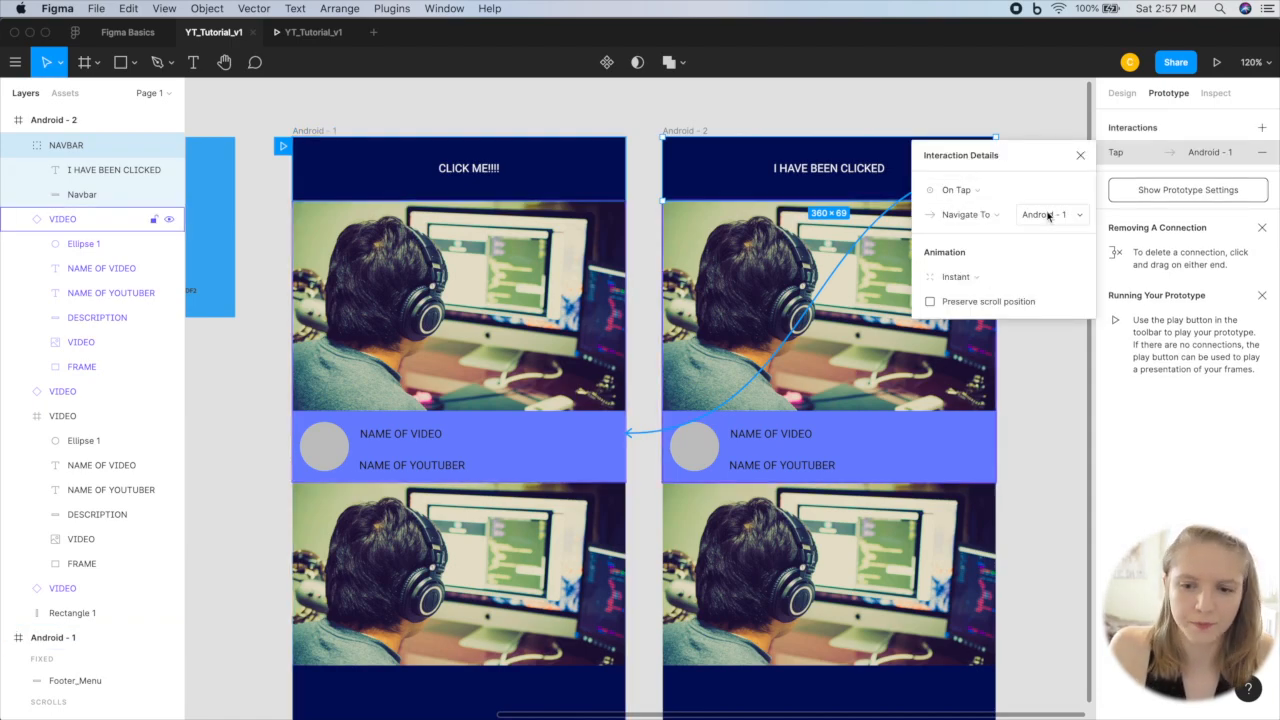
{"action": "left_click", "coordinate": [1082, 156]}
{"action": "left_click", "coordinate": [988, 116]}
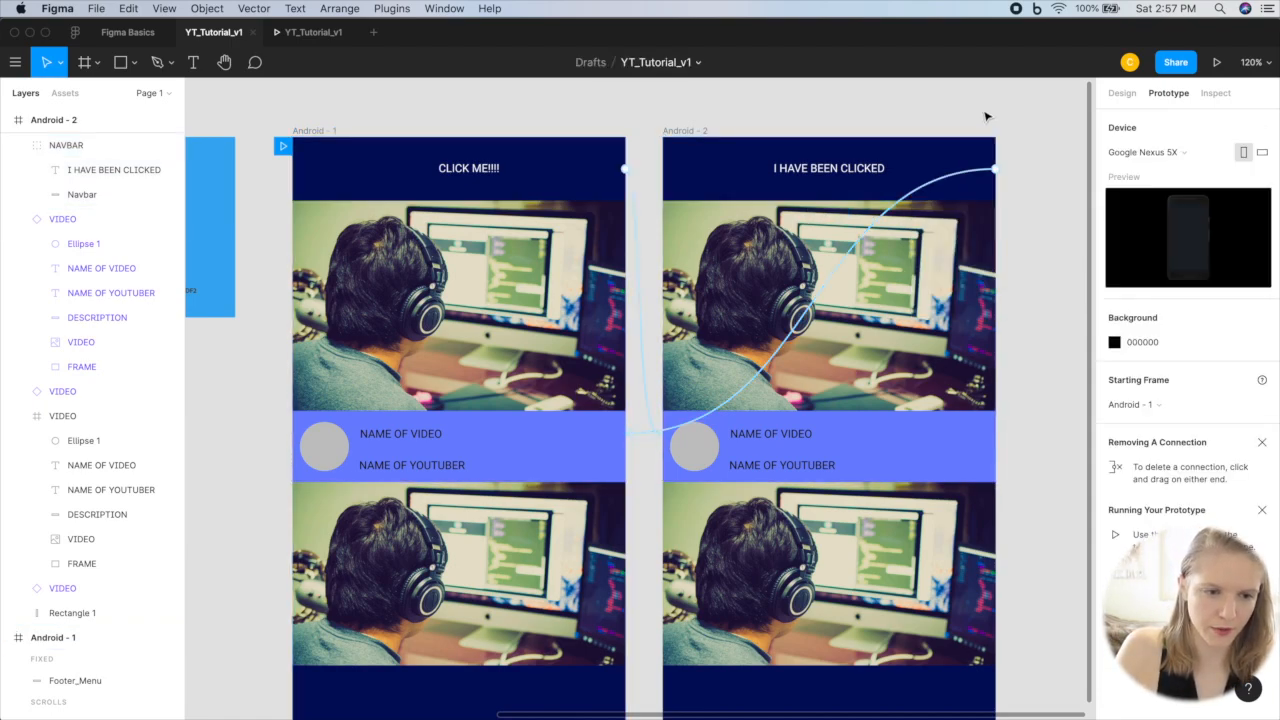
Step: Preview the Android - 1 prototype, testing its vertical scrolling and the navbar taps that switch between the two screens
{"action": "left_click", "coordinate": [314, 131]}
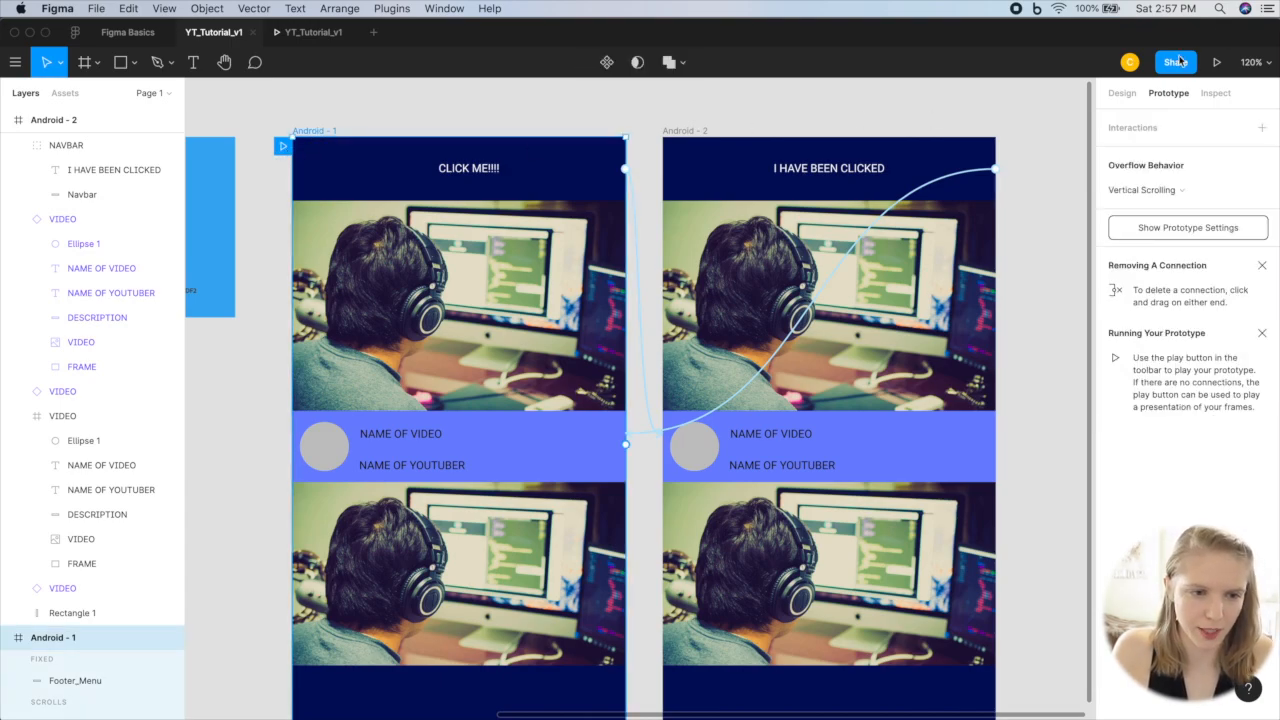
{"action": "left_click", "coordinate": [312, 35]}
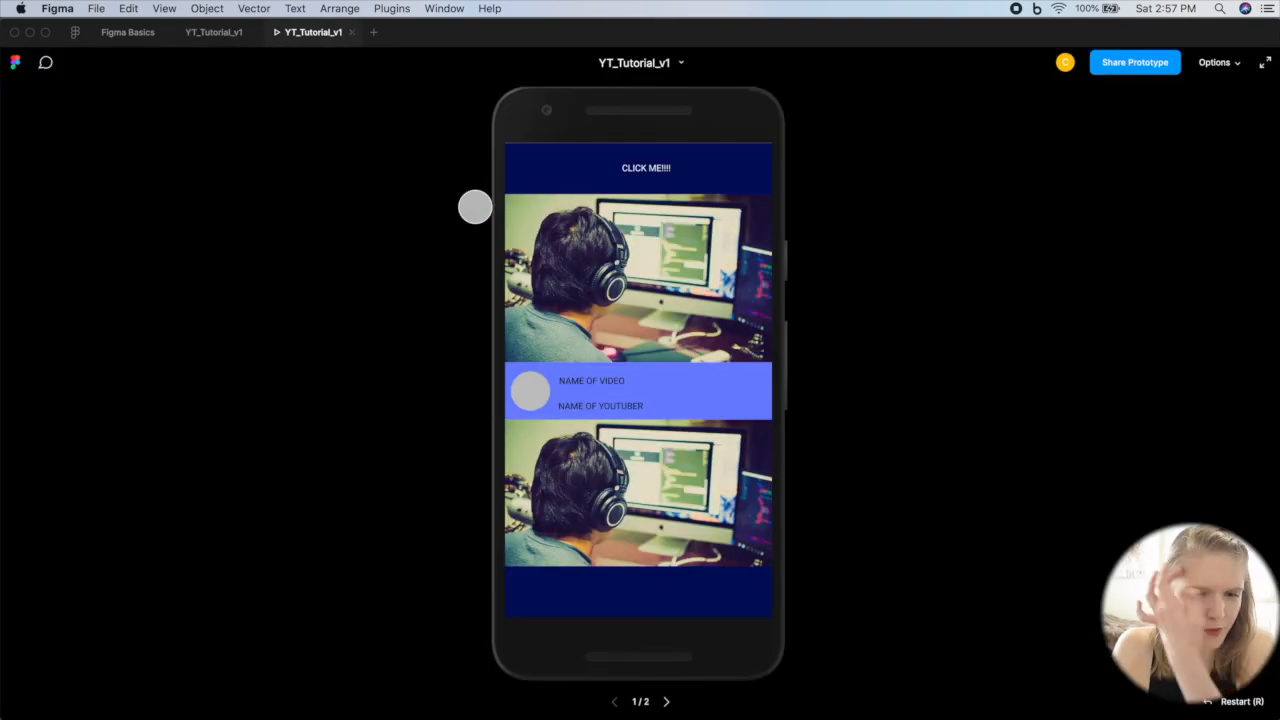
{"action": "scroll", "coordinate": [653, 358], "scroll_direction": "down", "scroll_amount": 5}
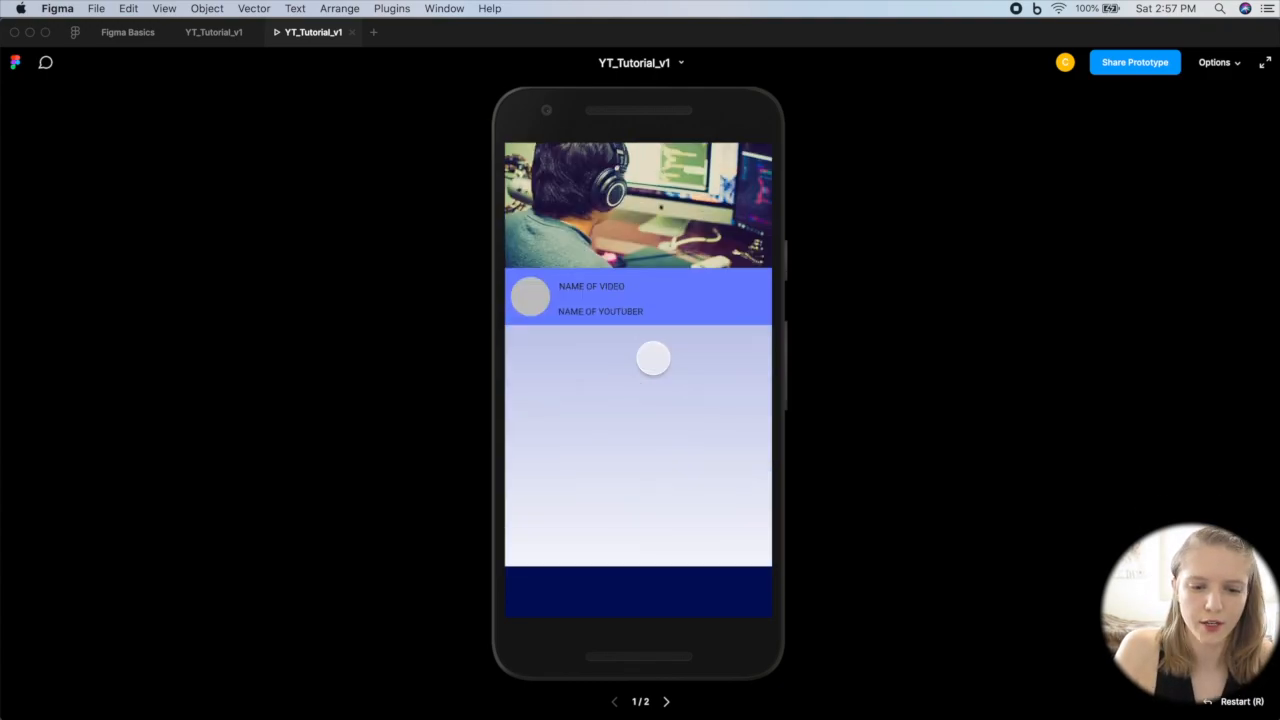
{"action": "scroll", "coordinate": [653, 358], "scroll_direction": "up", "scroll_amount": 5}
{"action": "scroll", "coordinate": [653, 358], "scroll_direction": "down", "scroll_amount": 5}
{"action": "scroll", "coordinate": [653, 358], "scroll_direction": "up", "scroll_amount": 5}
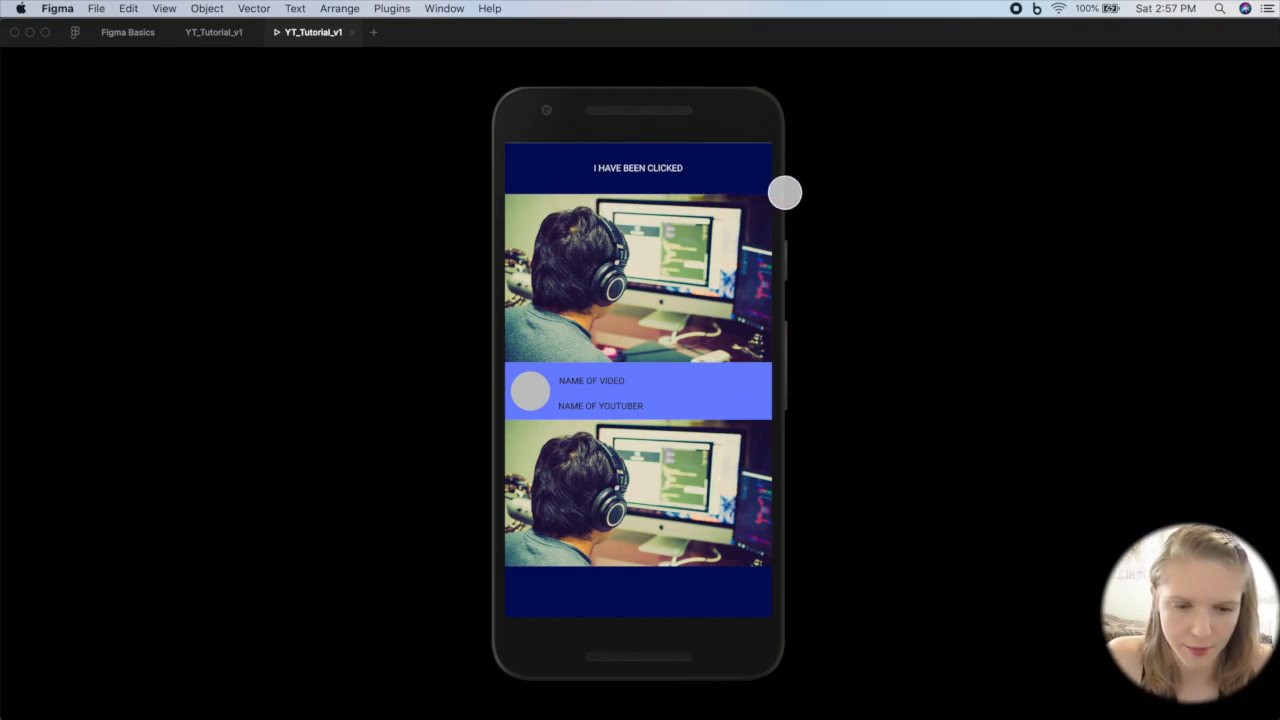
{"action": "left_click", "coordinate": [636, 165]}
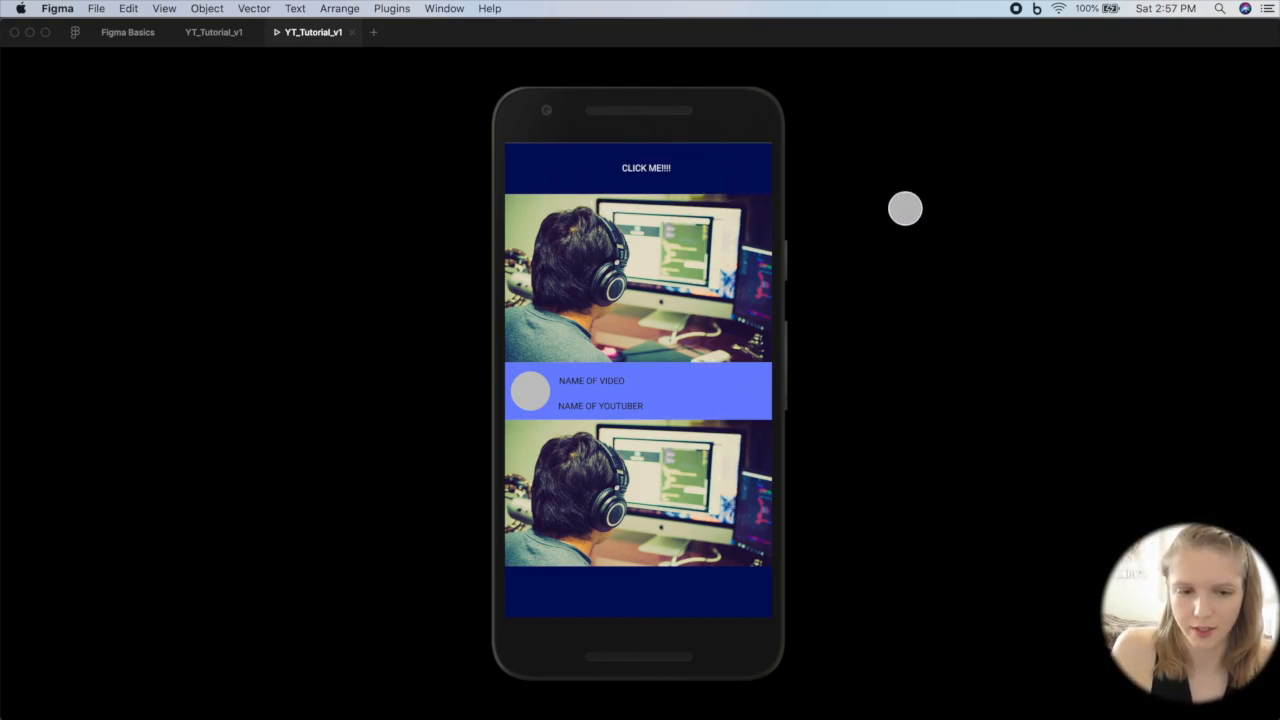